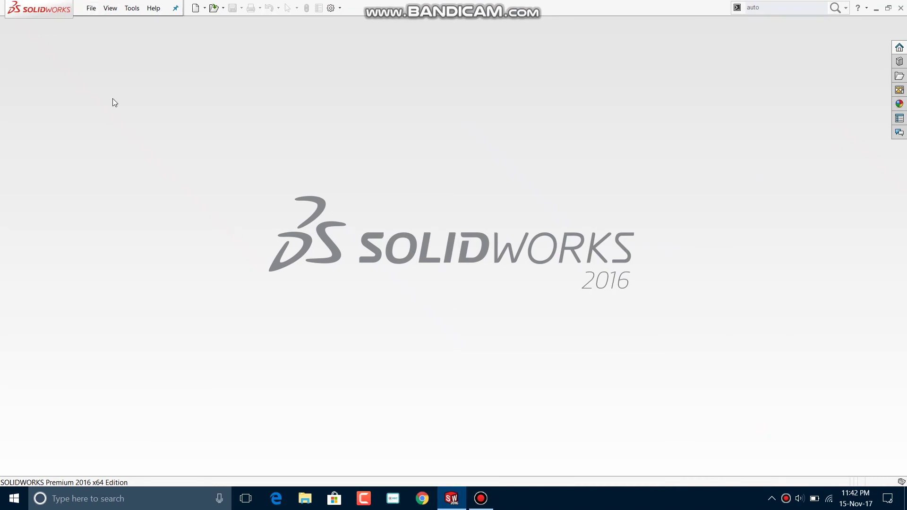
Step: Create a new part document and start a sketch on the Top Plane
{"action": "left_click", "coordinate": [86, 10]}
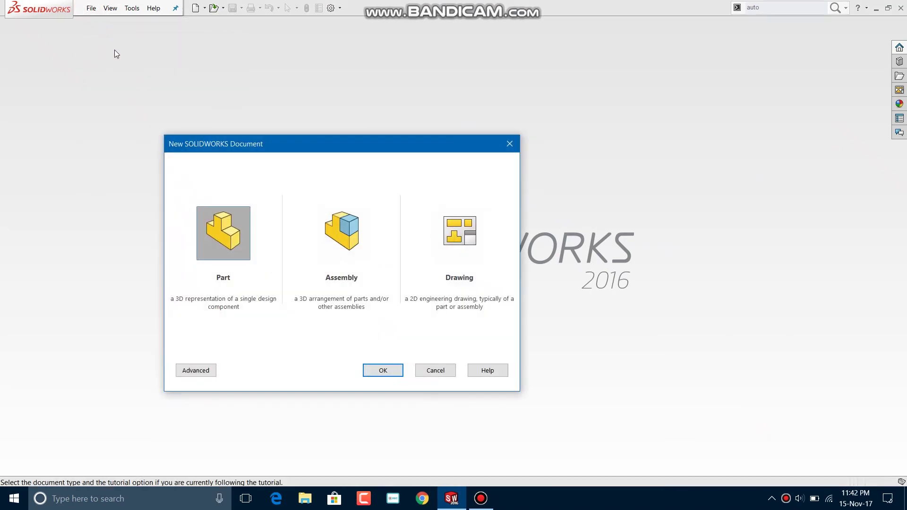
{"action": "left_click", "coordinate": [379, 372]}
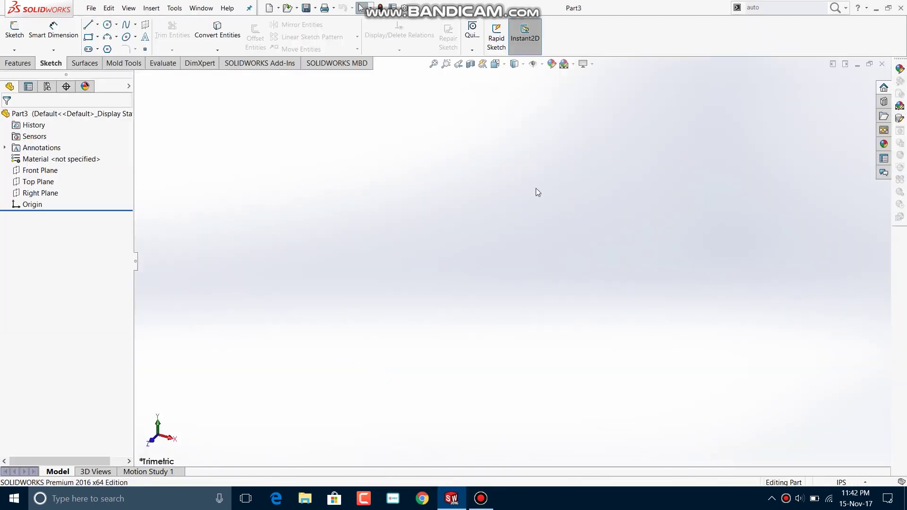
{"action": "left_click", "coordinate": [15, 29]}
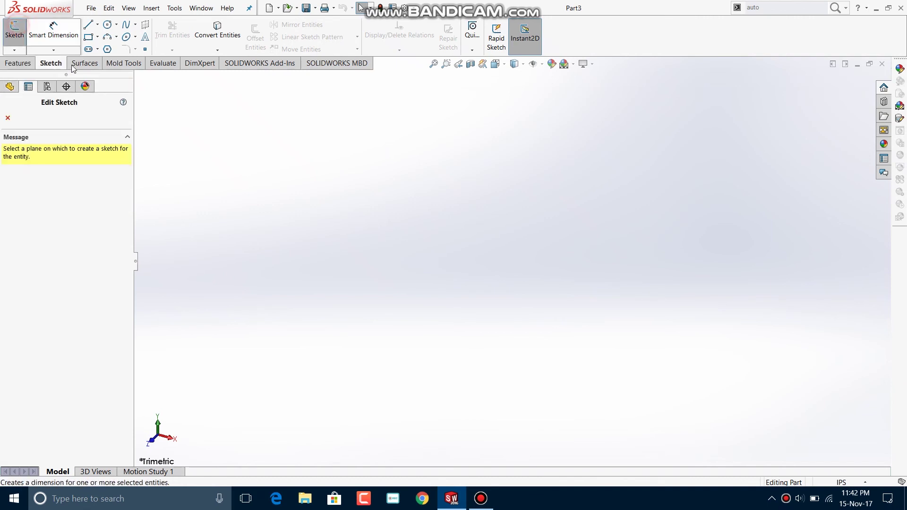
{"action": "left_click", "coordinate": [325, 256]}
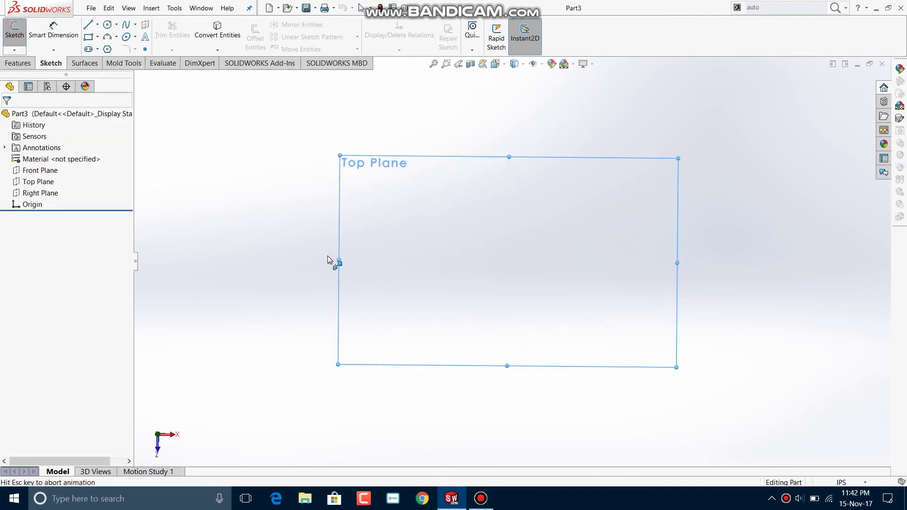
{"action": "left_click", "coordinate": [497, 65]}
{"action": "left_click", "coordinate": [494, 65]}
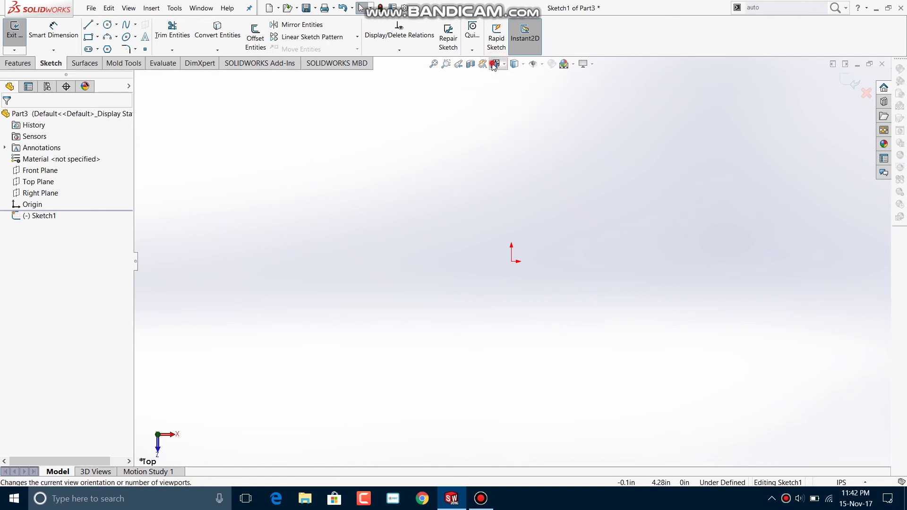
Step: Set the document unit system to MMGS (millimetre, gram, second)
{"action": "left_click", "coordinate": [88, 38]}
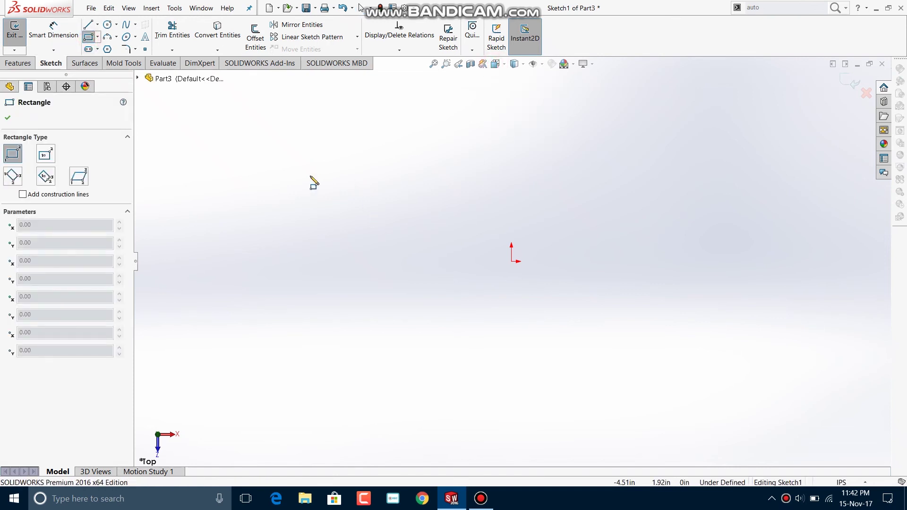
{"action": "key", "text": "Escape"}
{"action": "left_click", "coordinate": [831, 482]}
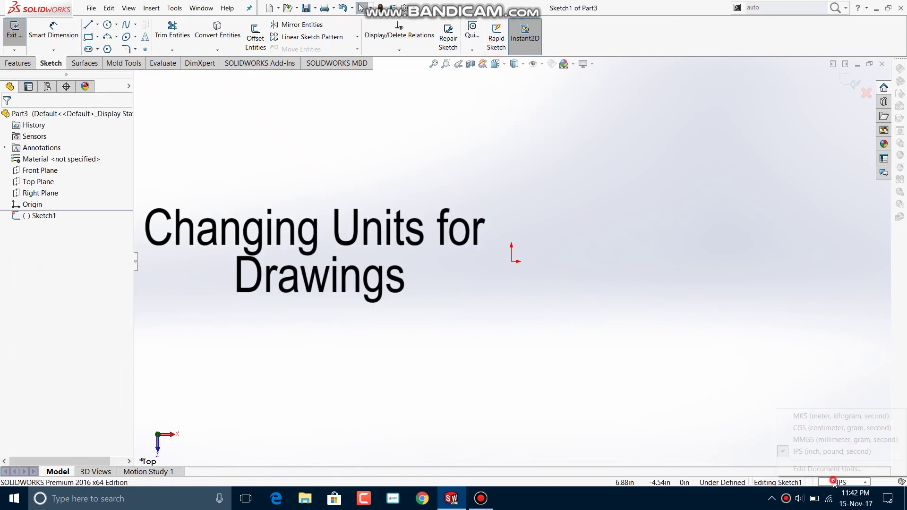
{"action": "left_click", "coordinate": [830, 443]}
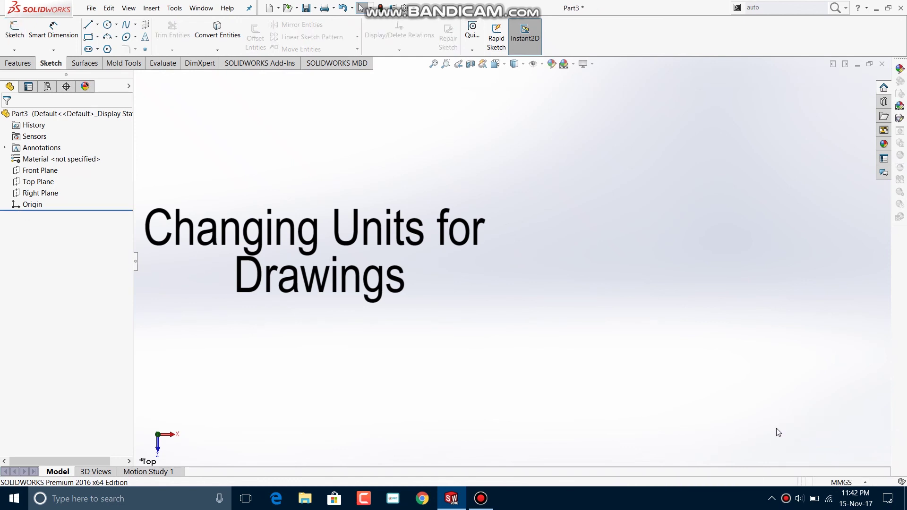
Step: Start a fresh sketch on the Top Plane
{"action": "middle_click_drag", "start_coordinate": [599, 368], "coordinate": [581, 335]}
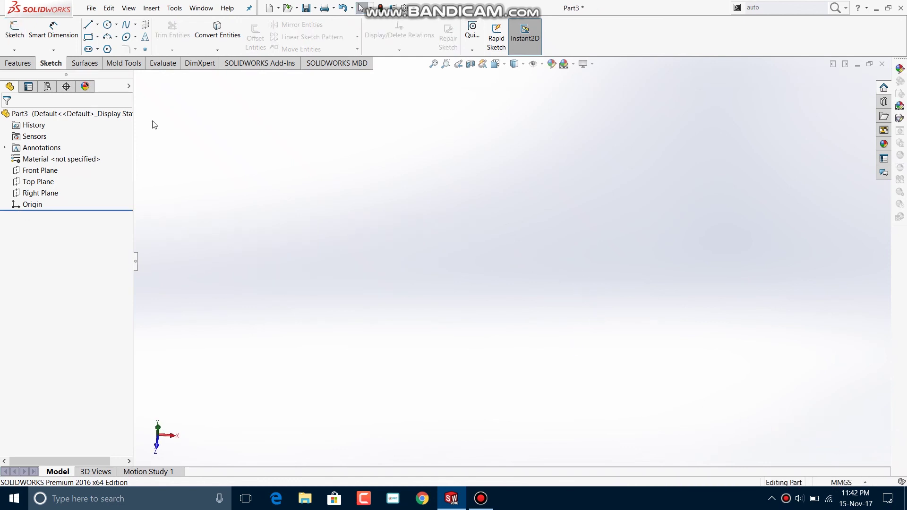
{"action": "left_click", "coordinate": [4, 31]}
{"action": "left_click", "coordinate": [446, 185]}
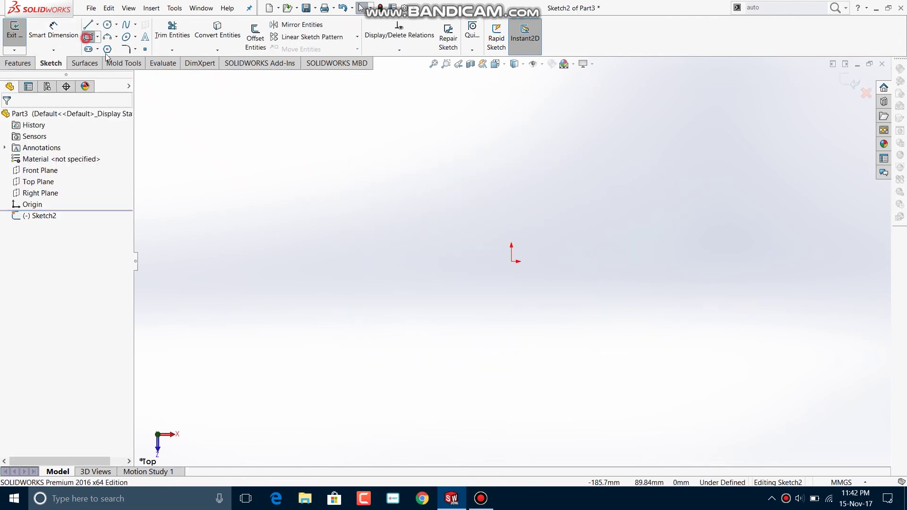
Step: Draw a corner rectangle dimensioned 198 mm wide and 110 mm tall
{"action": "left_click", "coordinate": [86, 37]}
{"action": "left_click", "coordinate": [340, 170]}
{"action": "left_click", "coordinate": [716, 361]}
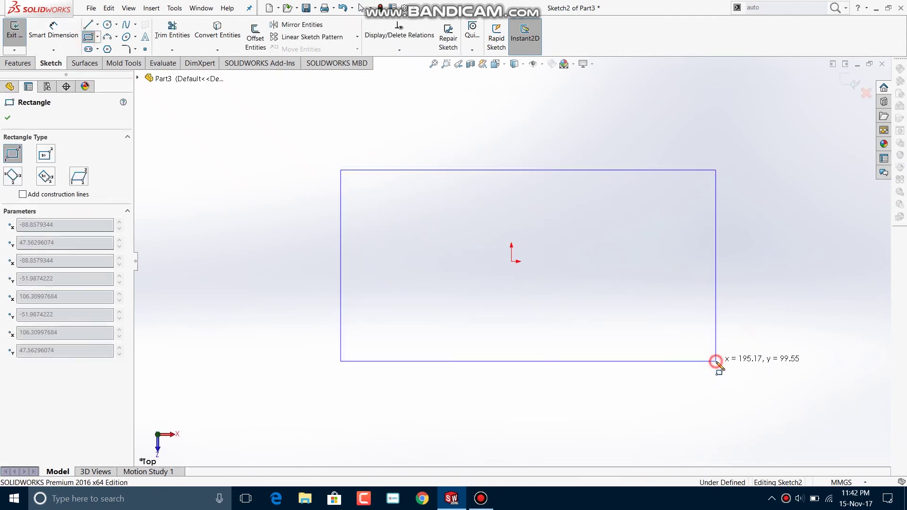
{"action": "left_click", "coordinate": [53, 30]}
{"action": "left_click", "coordinate": [572, 170]}
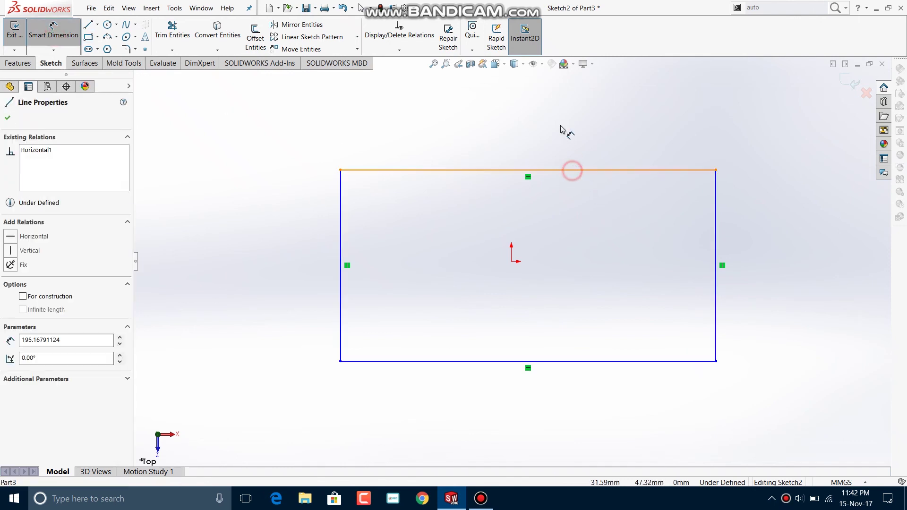
{"action": "left_click", "coordinate": [510, 125]}
{"action": "type", "text": "198"}
{"action": "key", "text": "Return"}
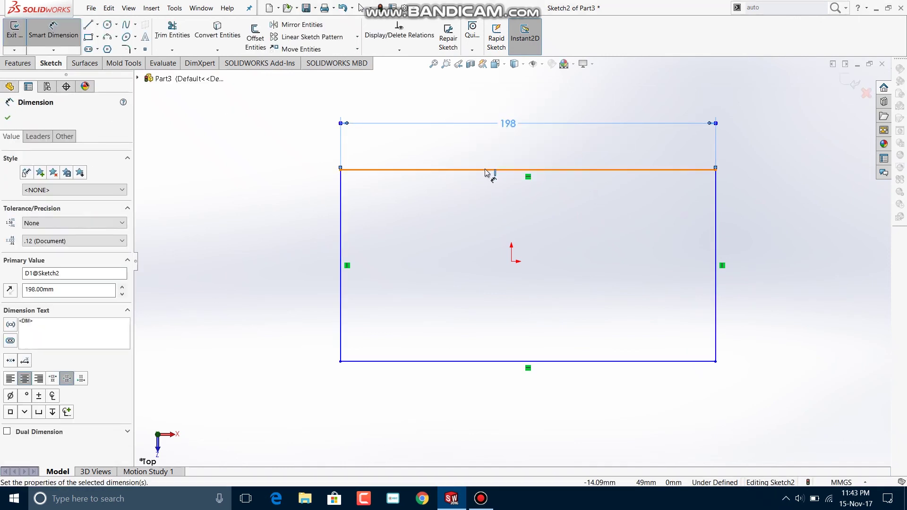
{"action": "left_click", "coordinate": [341, 230]}
{"action": "left_click", "coordinate": [274, 253]}
{"action": "type", "text": "110"}
{"action": "key", "text": "Return"}
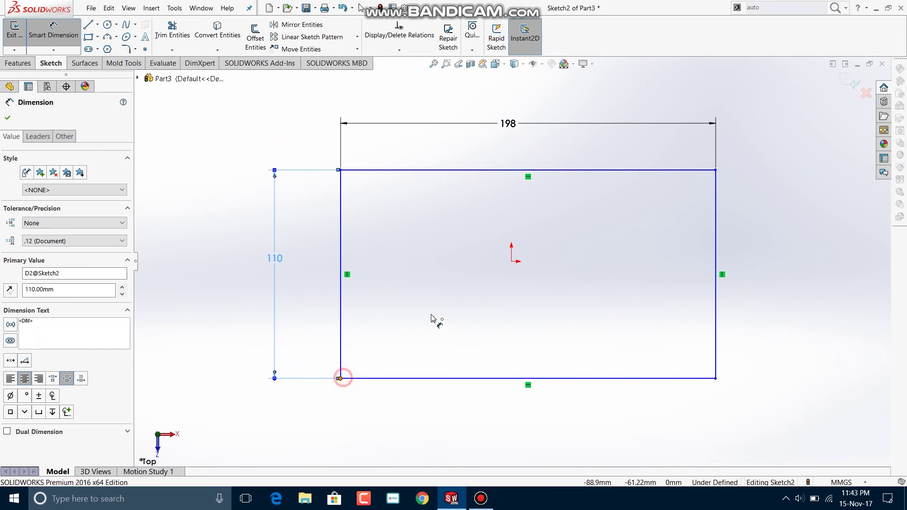
Step: Centre the rectangle on the origin with 55 mm and 99 mm (198/2) offsets, then exit the sketch
{"action": "left_click", "coordinate": [511, 261]}
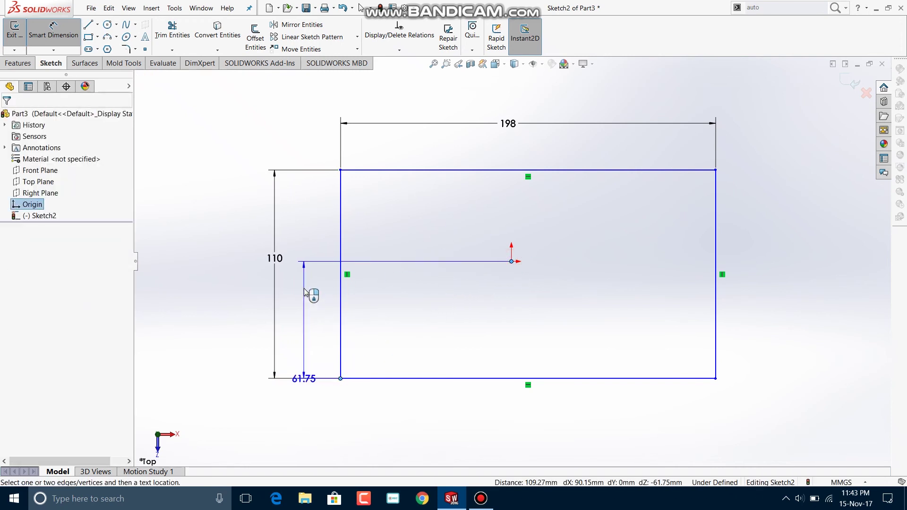
{"action": "left_click", "coordinate": [304, 292]}
{"action": "type", "text": "110"}
{"action": "type", "text": "2"}
{"action": "key", "text": "Return"}
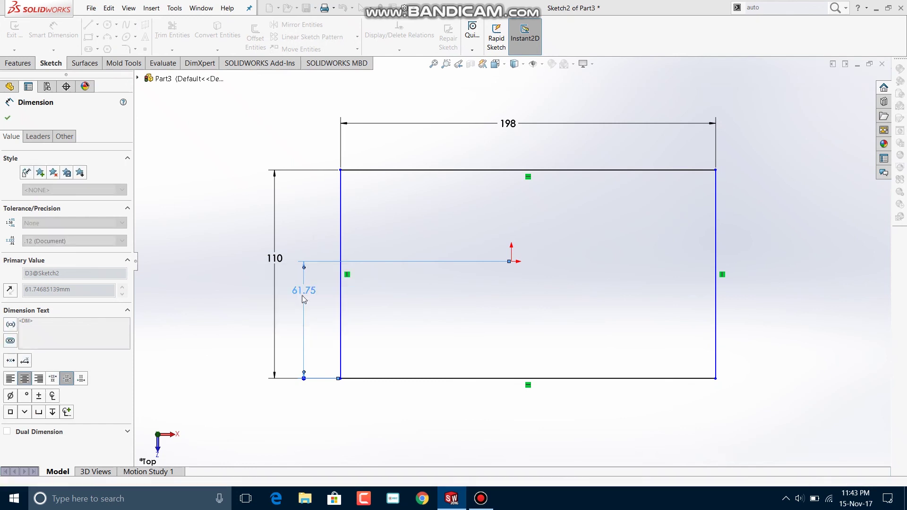
{"action": "left_click", "coordinate": [341, 189]}
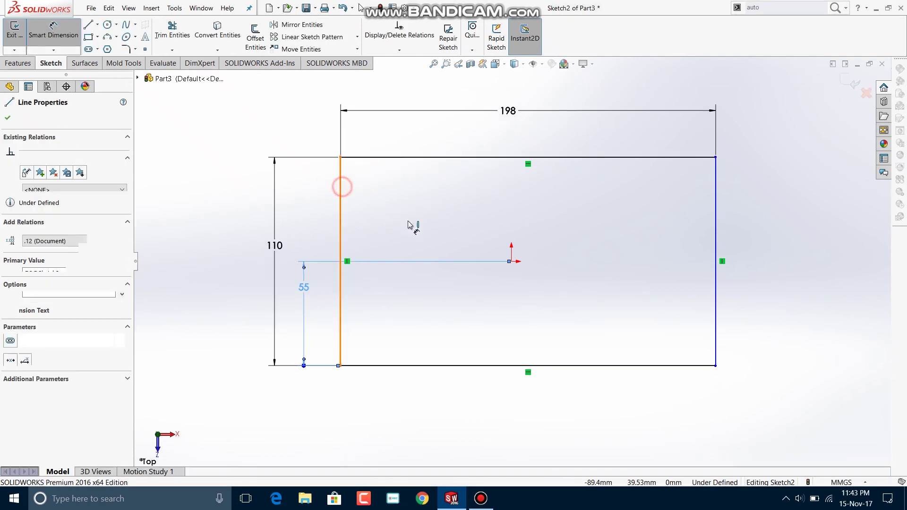
{"action": "left_click", "coordinate": [512, 261]}
{"action": "left_click", "coordinate": [433, 202]}
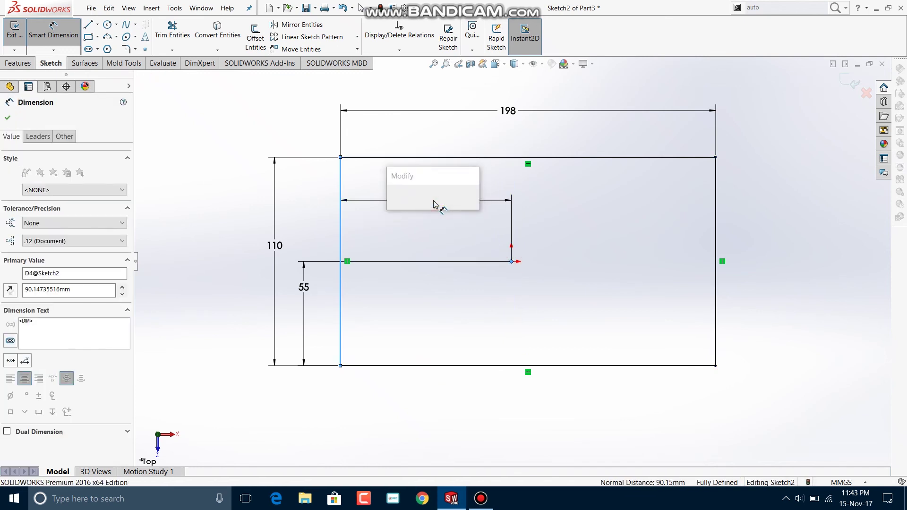
{"action": "type", "text": "198/2"}
{"action": "key", "text": "Return"}
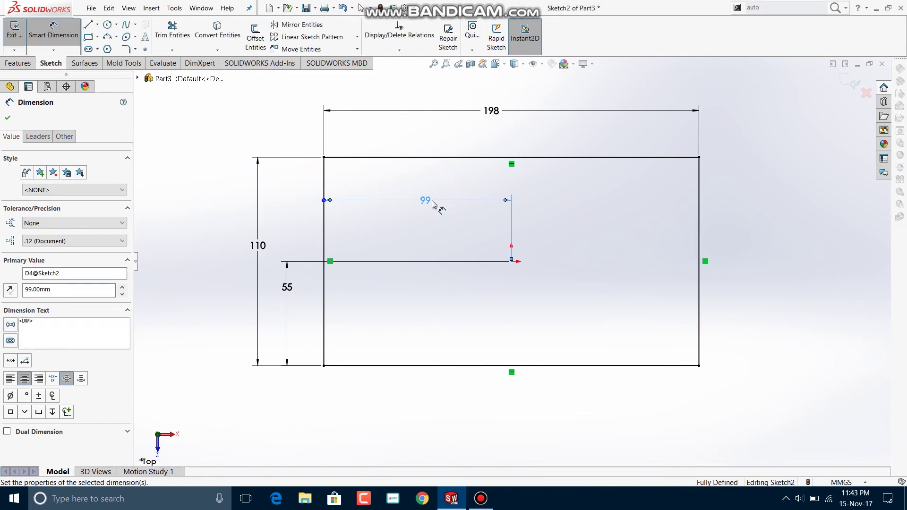
{"action": "left_click", "coordinate": [843, 84]}
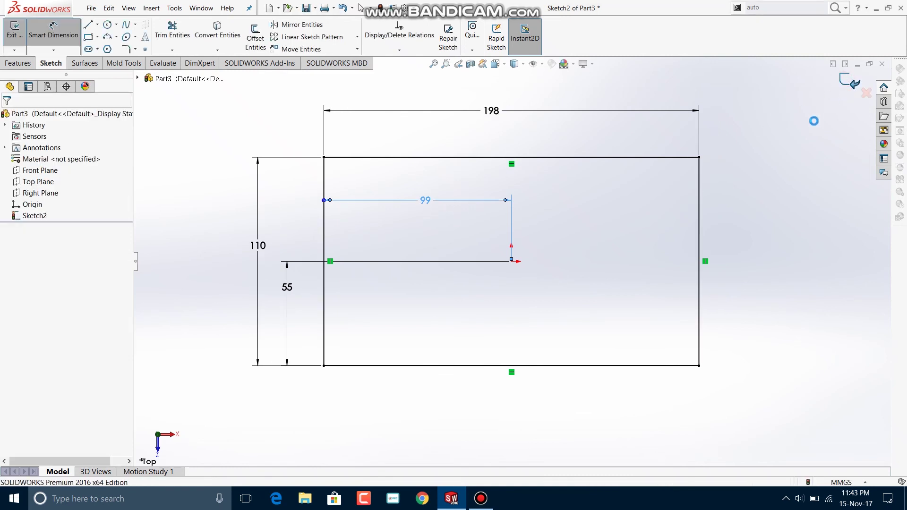
Step: Extrude the rectangle mid-plane to a 13 mm thick base plate
{"action": "mouse_move", "coordinate": [753, 221]}
{"action": "middle_mouse_down"}
{"action": "mouse_move", "coordinate": [756, 85]}
{"action": "mouse_move", "coordinate": [796, 87]}
{"action": "mouse_move", "coordinate": [776, 100]}
{"action": "middle_mouse_up"}
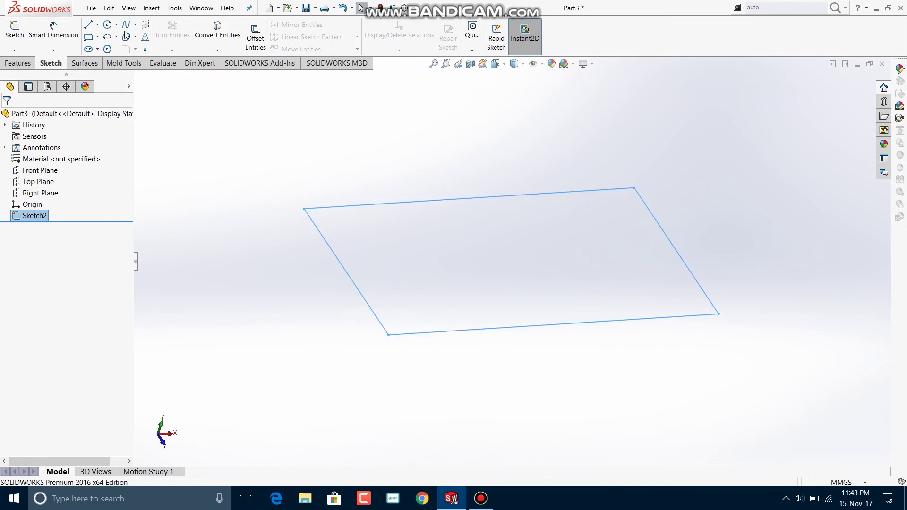
{"action": "left_click", "coordinate": [25, 65]}
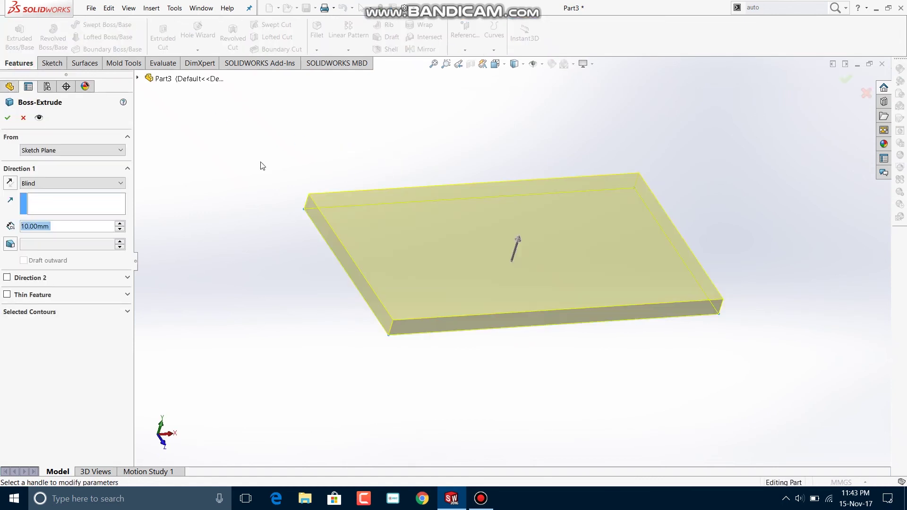
{"action": "left_click", "coordinate": [74, 185]}
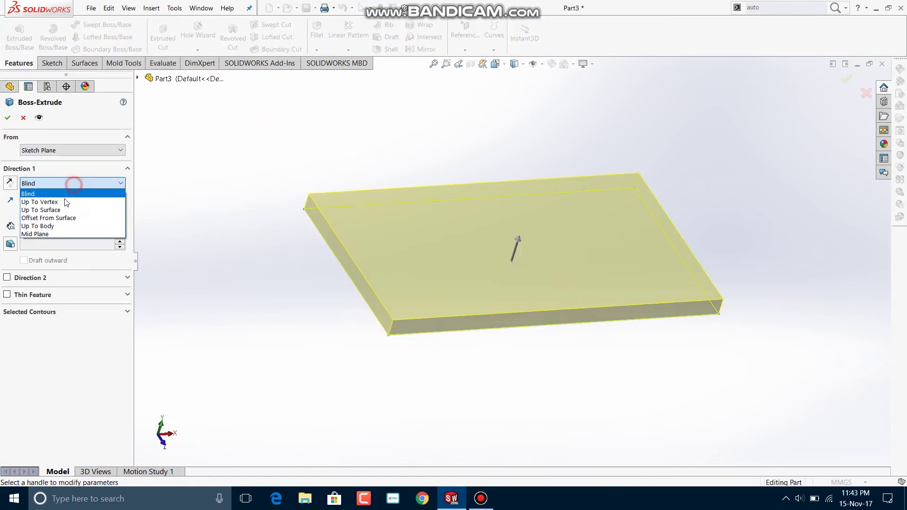
{"action": "left_click", "coordinate": [66, 233]}
{"action": "type", "text": "13"}
{"action": "key", "text": "Return"}
{"action": "left_click", "coordinate": [8, 120]}
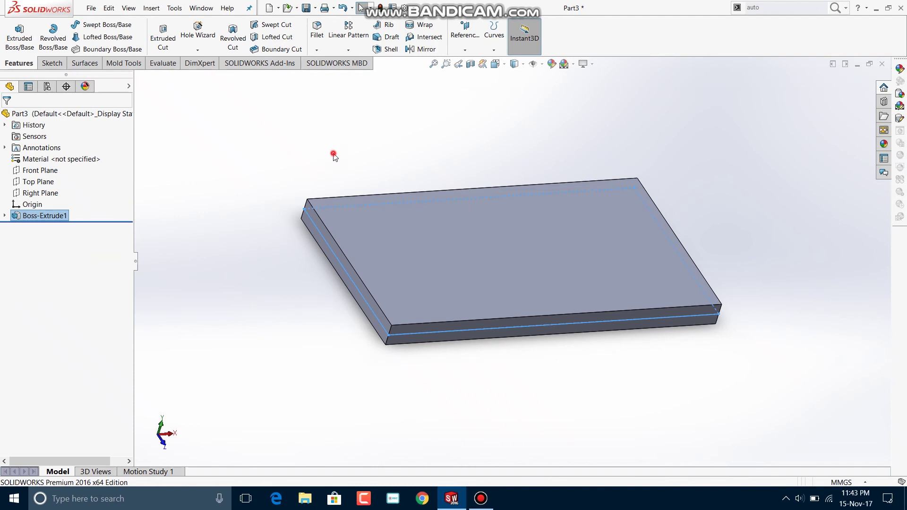
{"action": "mouse_move", "coordinate": [452, 144]}
{"action": "middle_mouse_down"}
{"action": "mouse_move", "coordinate": [417, 111]}
{"action": "mouse_move", "coordinate": [413, 128]}
{"action": "mouse_move", "coordinate": [429, 138]}
{"action": "mouse_move", "coordinate": [423, 166]}
{"action": "mouse_move", "coordinate": [438, 124]}
{"action": "mouse_move", "coordinate": [419, 200]}
{"action": "mouse_move", "coordinate": [430, 170]}
{"action": "middle_mouse_up"}
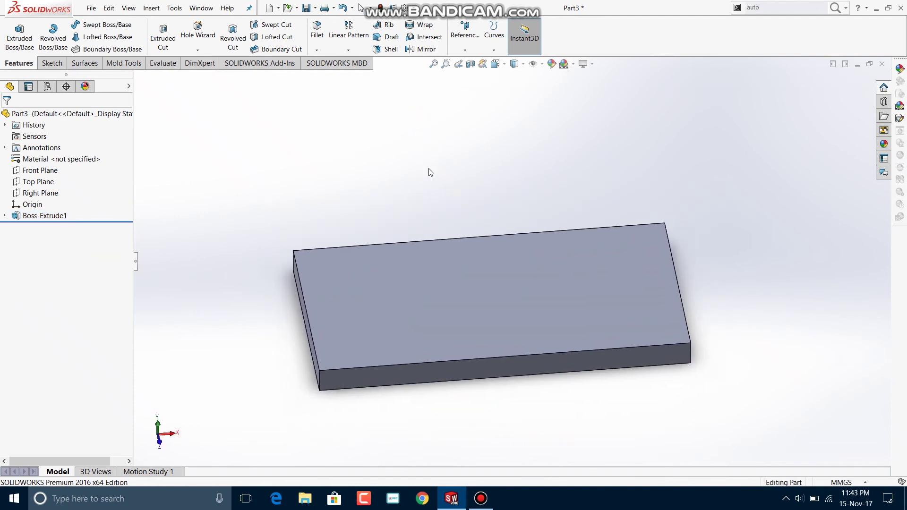
{"action": "left_click", "coordinate": [51, 63]}
Step: Sketch a rectangle on the Top Plane, starting at the plate's left edge
{"action": "left_click", "coordinate": [16, 31]}
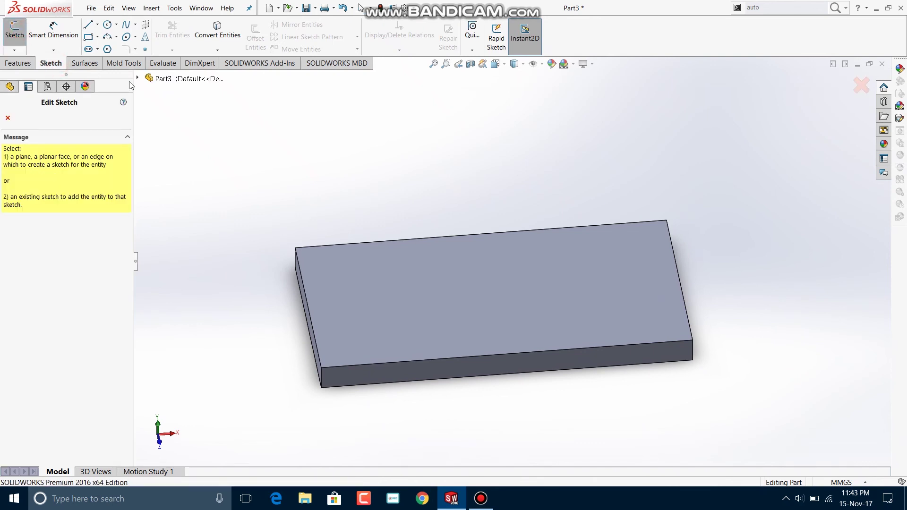
{"action": "left_click", "coordinate": [138, 79]}
{"action": "left_click", "coordinate": [190, 148]}
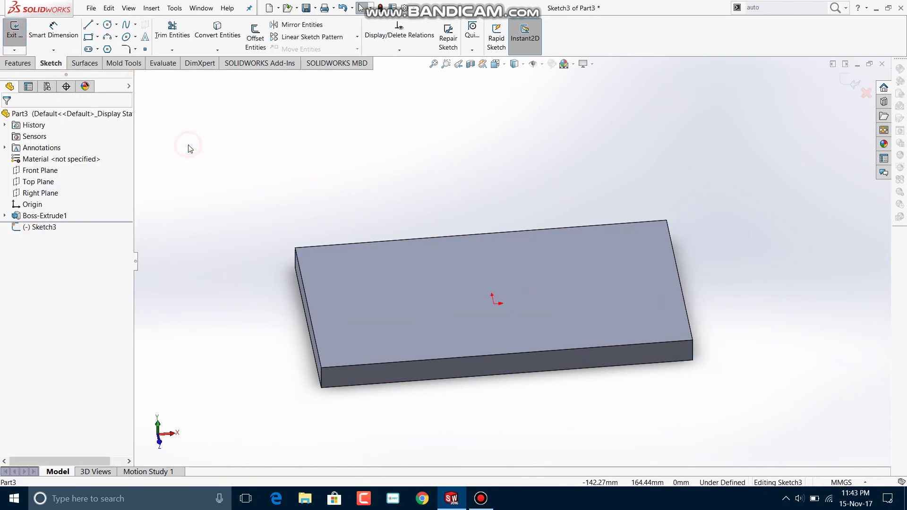
{"action": "left_click", "coordinate": [495, 63]}
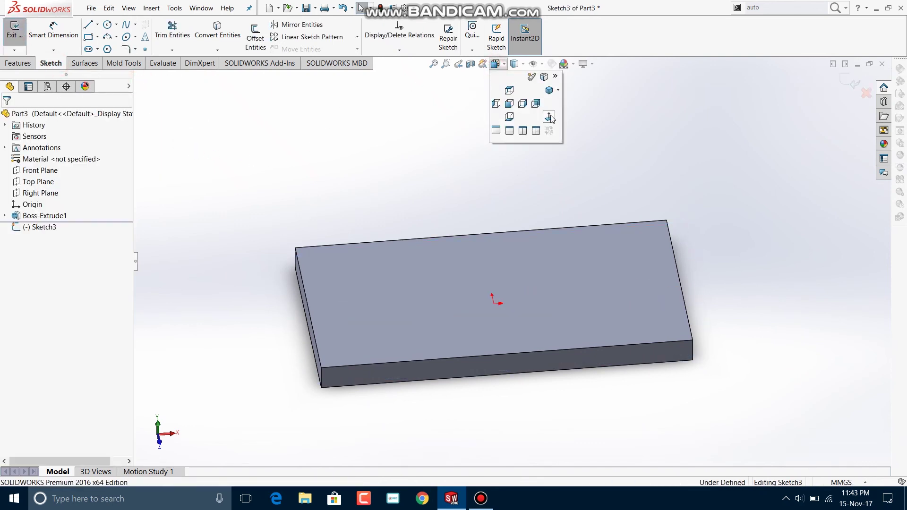
{"action": "left_click", "coordinate": [549, 115]}
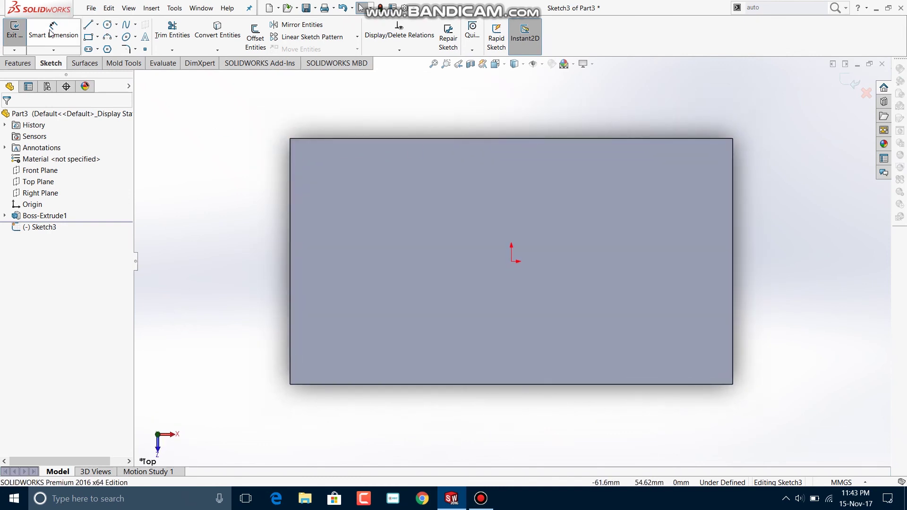
{"action": "left_click", "coordinate": [88, 37]}
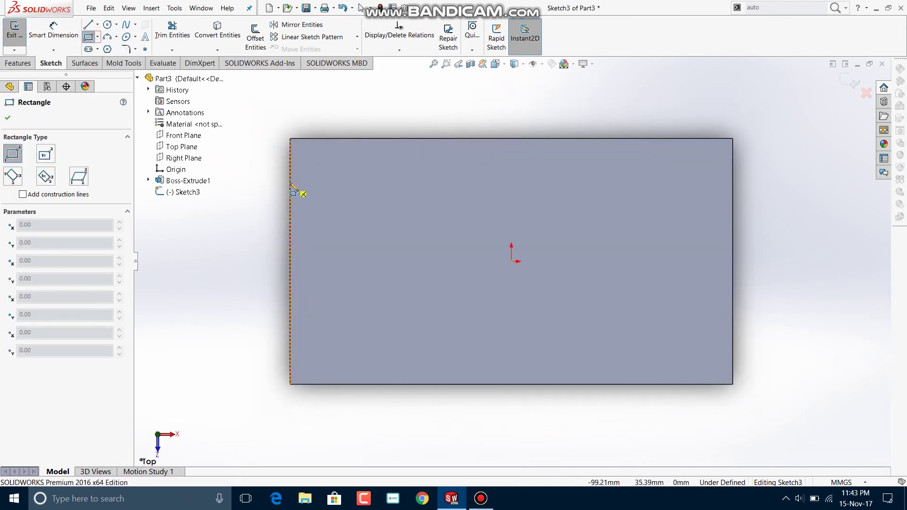
{"action": "left_click", "coordinate": [290, 182]}
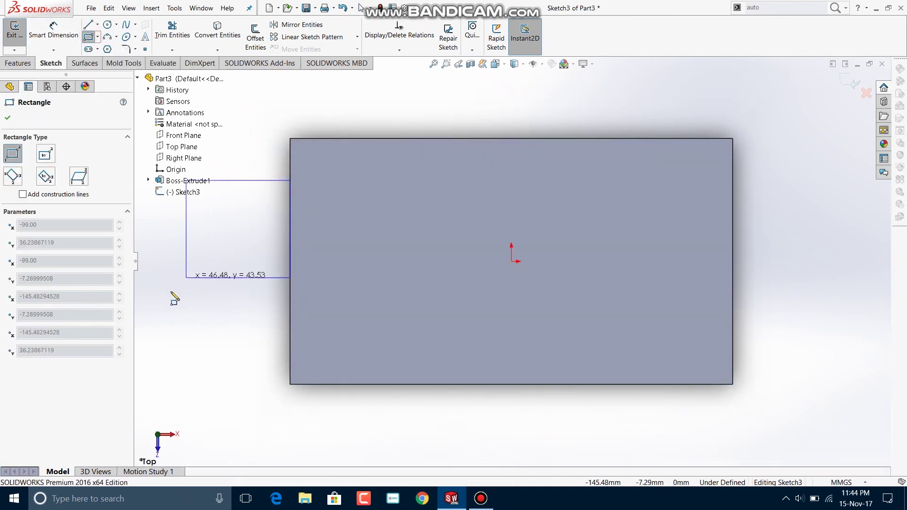
{"action": "left_click", "coordinate": [160, 318]}
{"action": "mouse_move", "coordinate": [325, 274]}
{"action": "middle_mouse_down", "text": "ctrl"}
{"action": "mouse_move", "coordinate": [399, 266]}
{"action": "mouse_move", "coordinate": [446, 265]}
{"action": "mouse_move", "coordinate": [448, 274]}
{"action": "middle_mouse_up", "text": "ctrl"}
Step: Dimension the rectangle 60 mm tall and 64 mm wide
{"action": "left_click", "coordinate": [57, 31]}
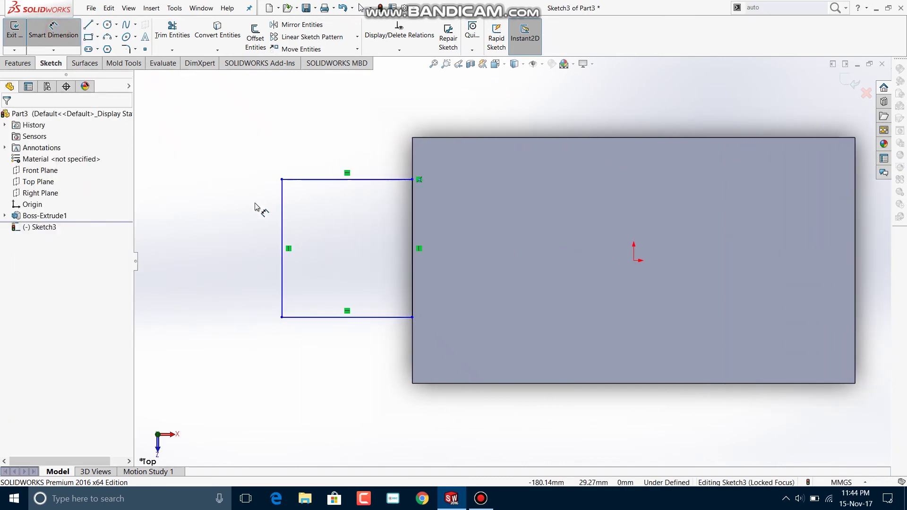
{"action": "left_click", "coordinate": [281, 208]}
{"action": "left_click", "coordinate": [240, 240]}
{"action": "type", "text": "60"}
{"action": "key", "text": "Return"}
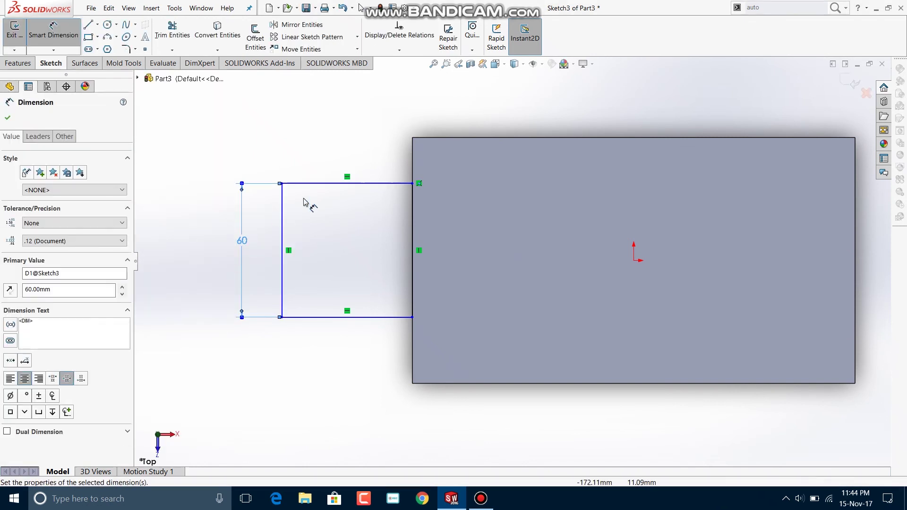
{"action": "left_click", "coordinate": [334, 184]}
{"action": "left_click", "coordinate": [334, 145]}
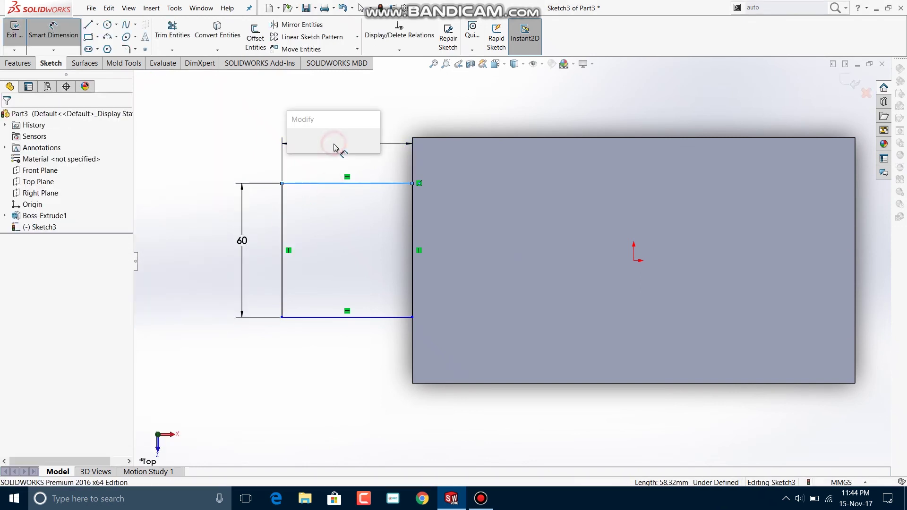
{"action": "type", "text": "64"}
{"action": "key", "text": "Return"}
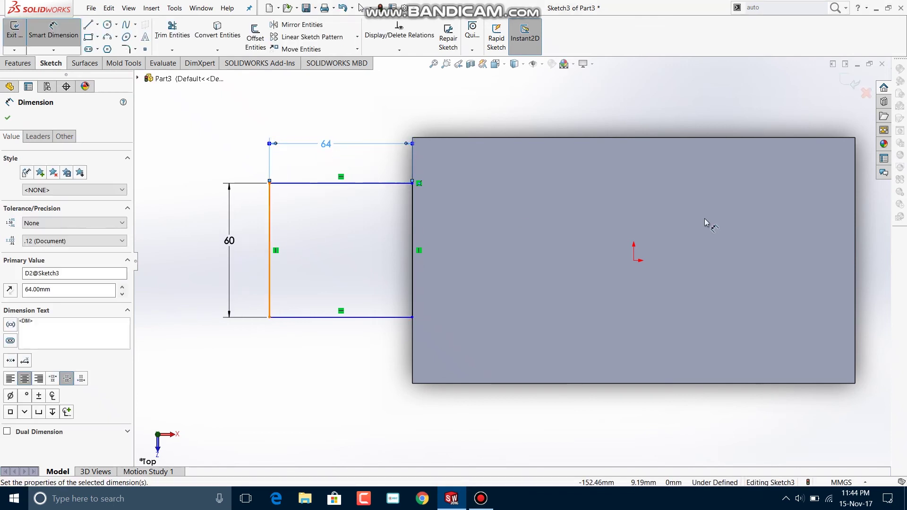
Step: Place the rectangle's top edge 30 mm above the origin
{"action": "left_click", "coordinate": [342, 185]}
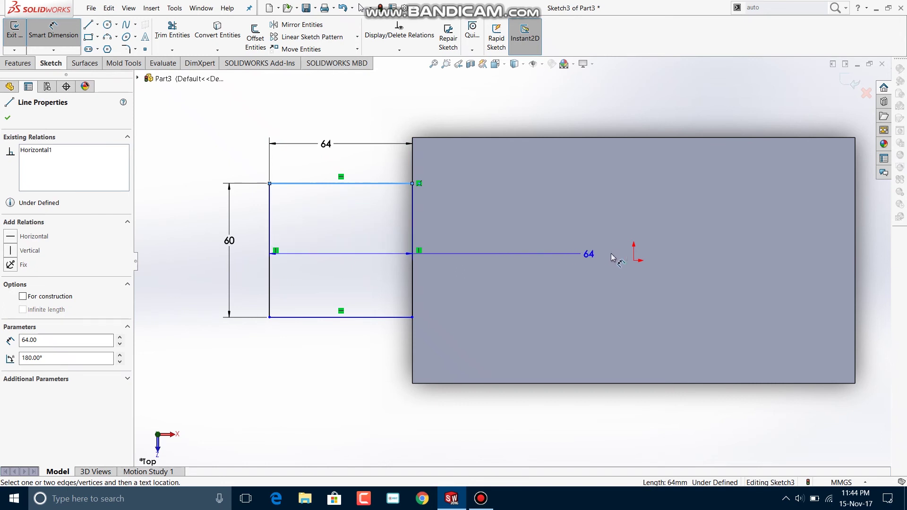
{"action": "left_click", "coordinate": [633, 260]}
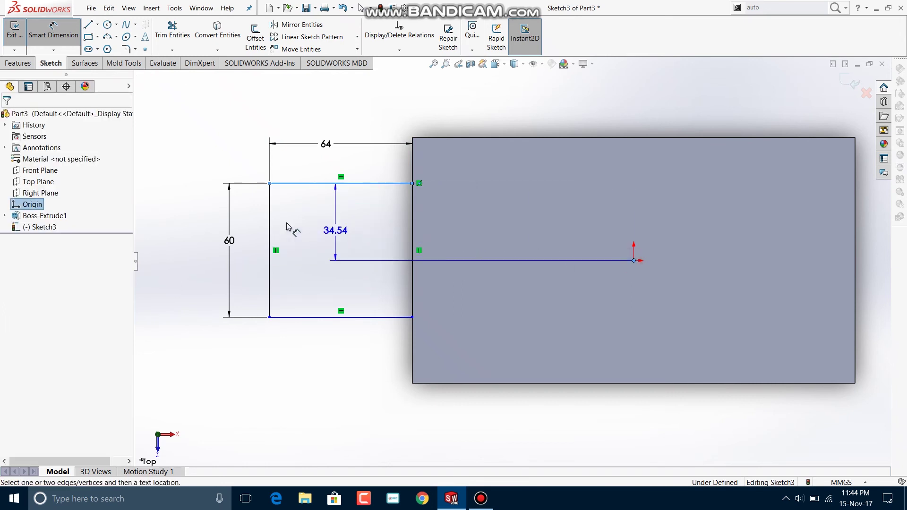
{"action": "left_click", "coordinate": [210, 224]}
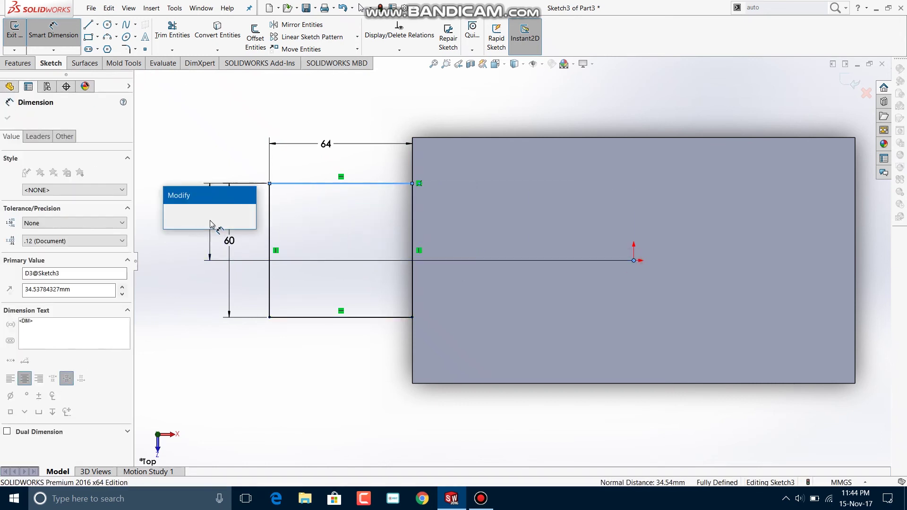
{"action": "type", "text": "30"}
{"action": "key", "text": "Return"}
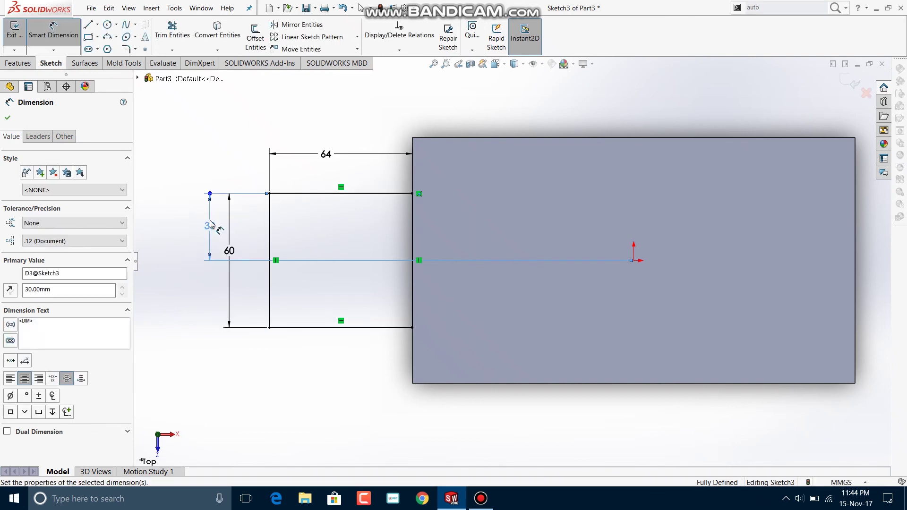
{"action": "left_click", "coordinate": [10, 114]}
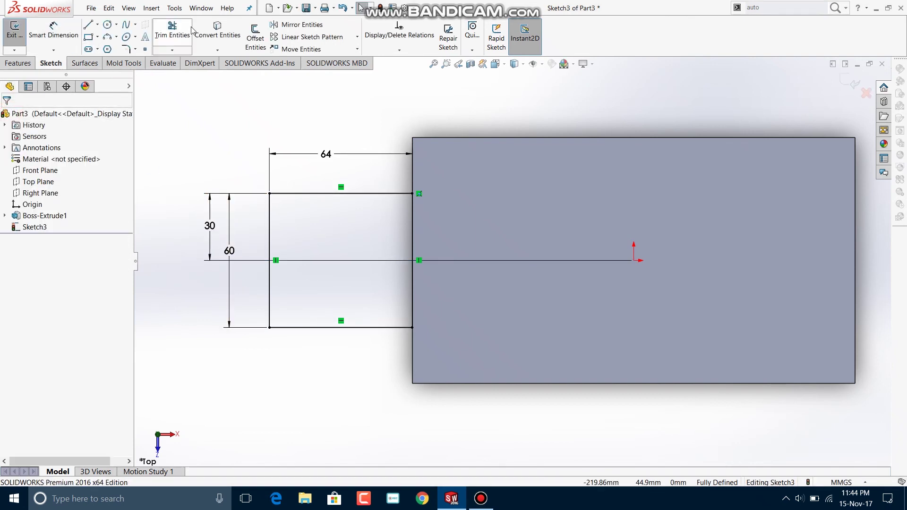
{"action": "left_click", "coordinate": [366, 246]}
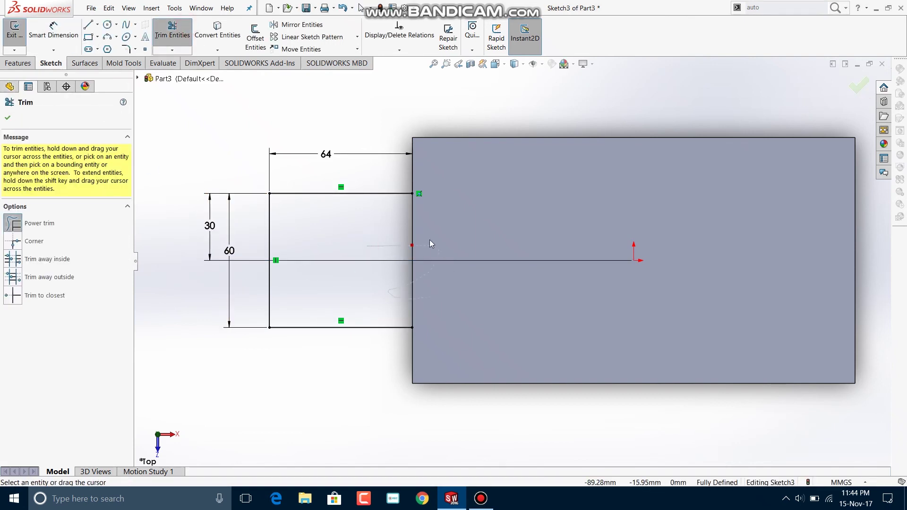
Step: In Top view, draw a vertical line along the plate's left edge extending past the rectangle
{"action": "mouse_move", "coordinate": [482, 205]}
{"action": "middle_mouse_down"}
{"action": "mouse_move", "coordinate": [506, 196]}
{"action": "mouse_move", "coordinate": [504, 204]}
{"action": "middle_mouse_up"}
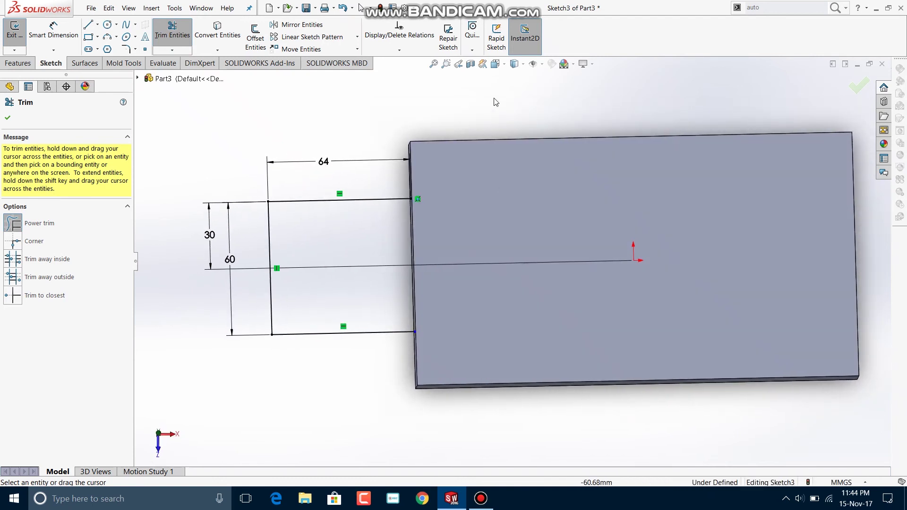
{"action": "left_click", "coordinate": [495, 64]}
{"action": "left_click", "coordinate": [509, 116]}
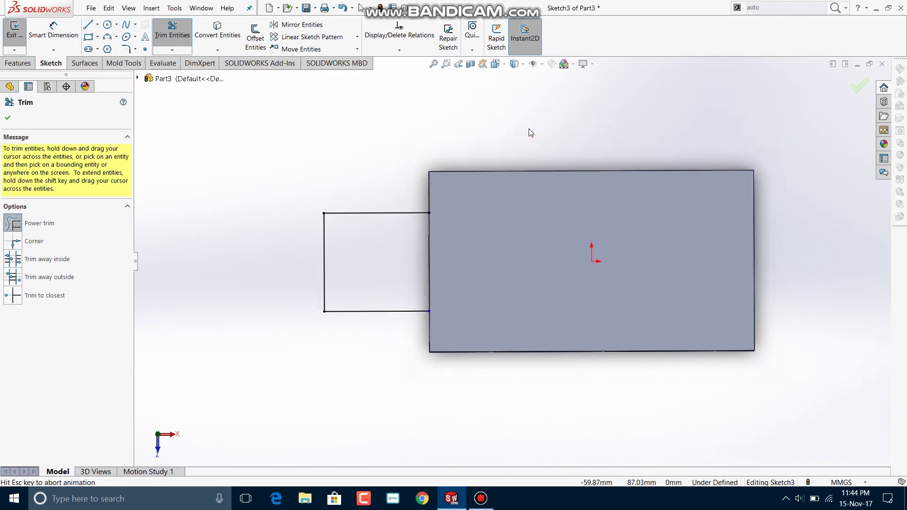
{"action": "scroll", "coordinate": [443, 232], "scroll_direction": "up", "scroll_amount": 1}
{"action": "scroll", "coordinate": [443, 208], "scroll_direction": "down", "scroll_amount": 6}
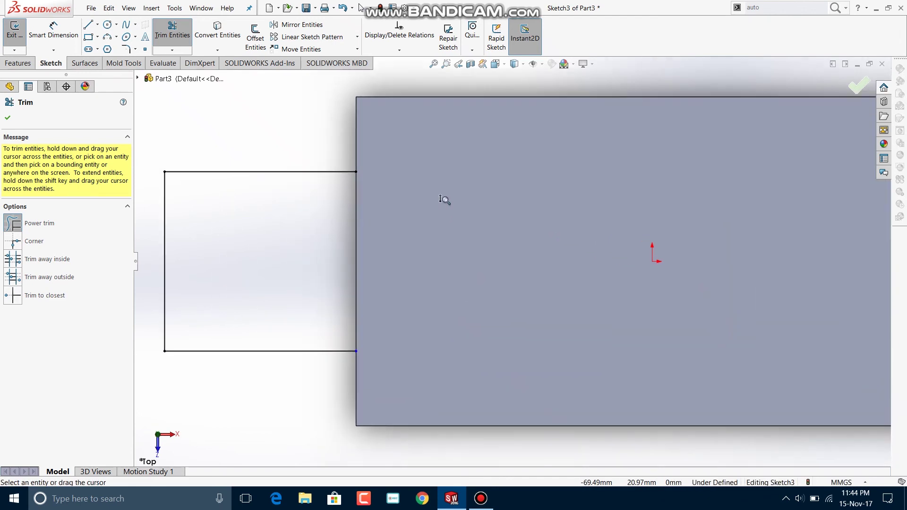
{"action": "left_click", "coordinate": [88, 24]}
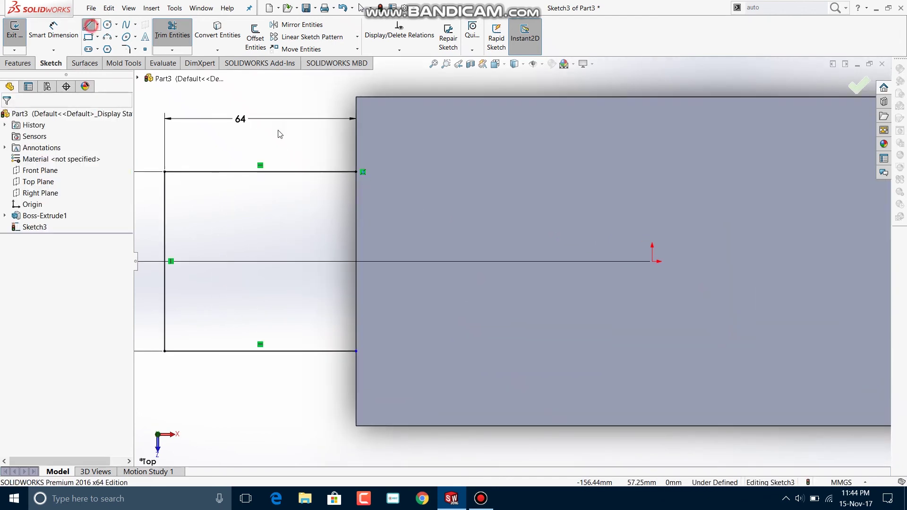
{"action": "left_click", "coordinate": [358, 138]}
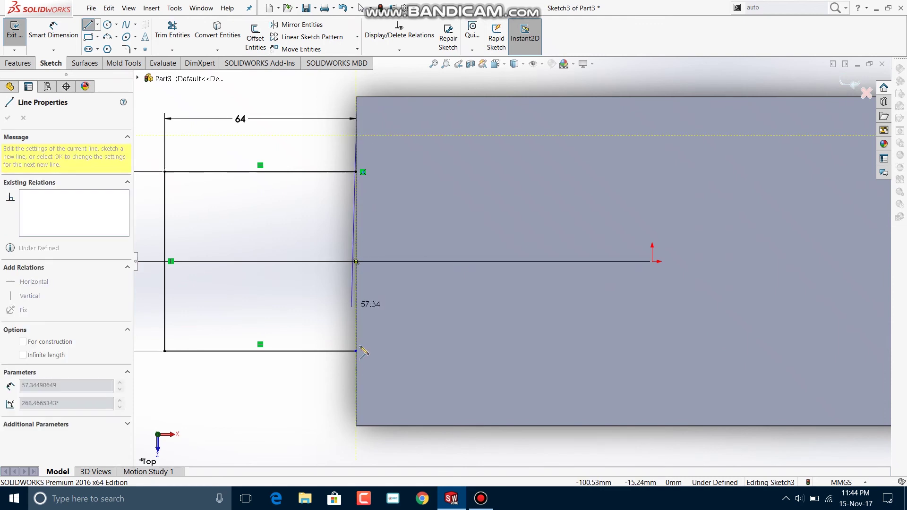
{"action": "left_click", "coordinate": [356, 383]}
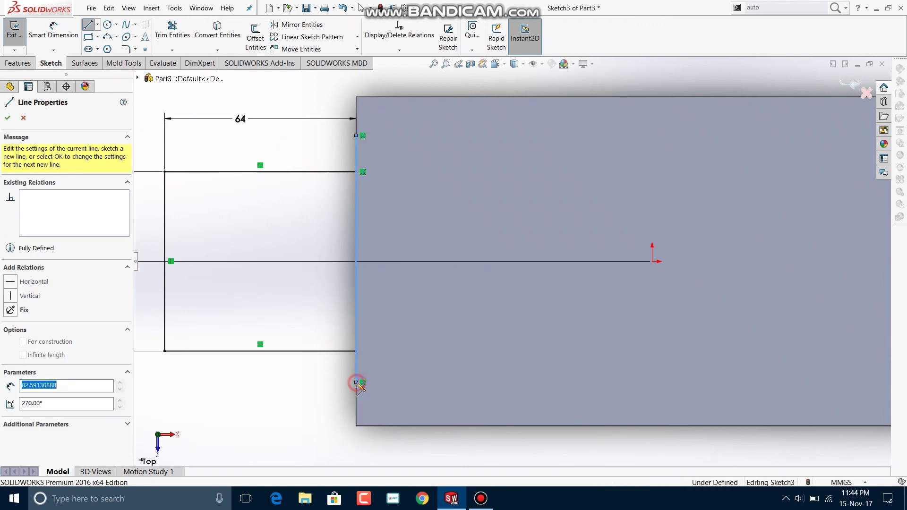
{"action": "left_click", "coordinate": [54, 31]}
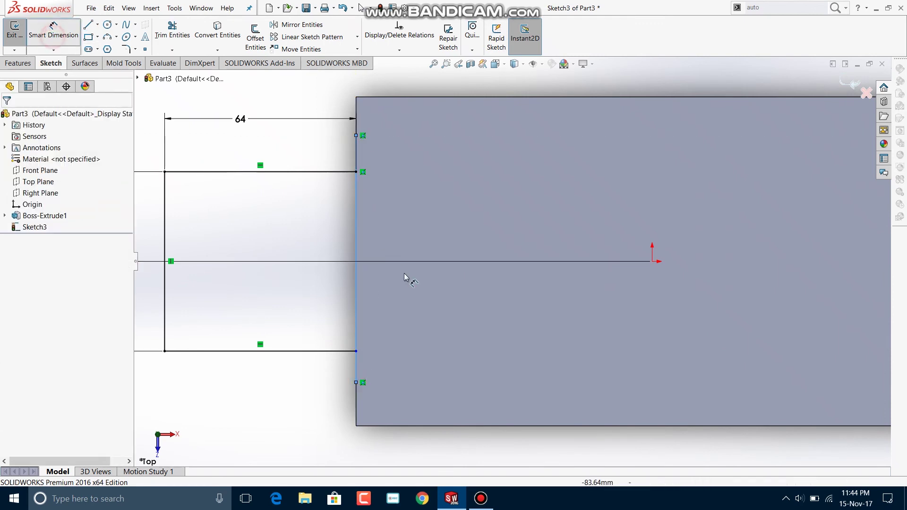
Step: Set the vertical edge line's length to 86 mm
{"action": "left_click", "coordinate": [357, 243]}
{"action": "left_click", "coordinate": [430, 247]}
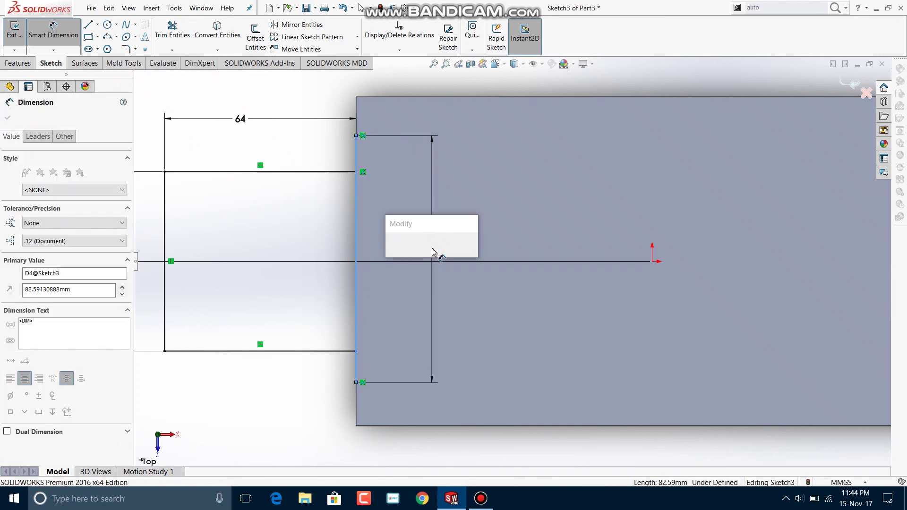
{"action": "type", "text": "86"}
{"action": "key", "text": "Return"}
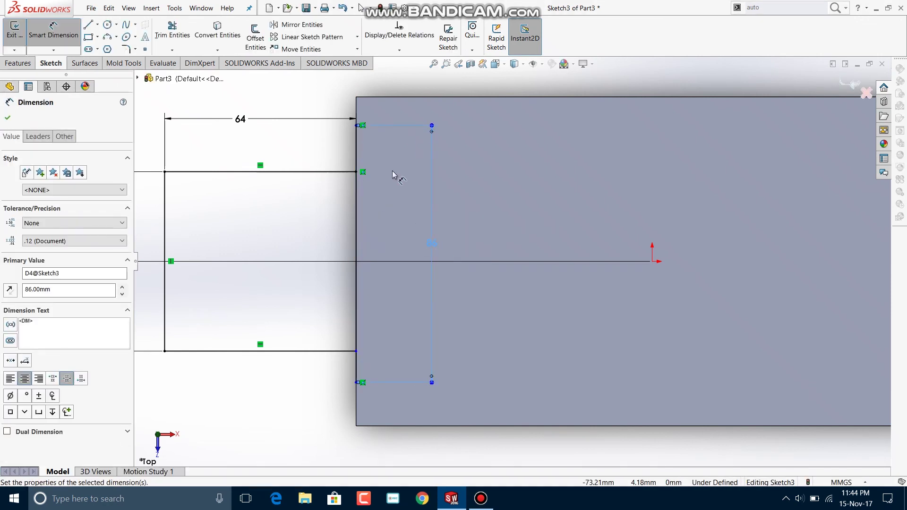
{"action": "left_click", "coordinate": [357, 125]}
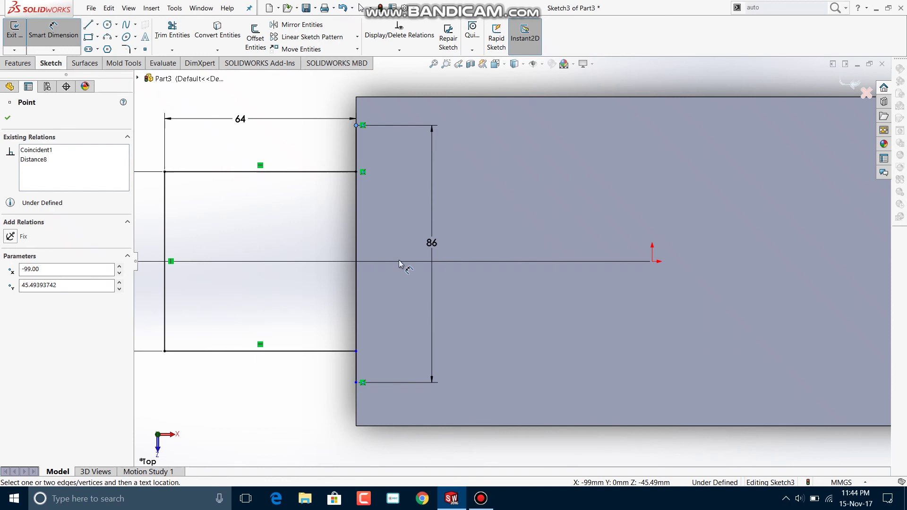
{"action": "left_click", "coordinate": [652, 261]}
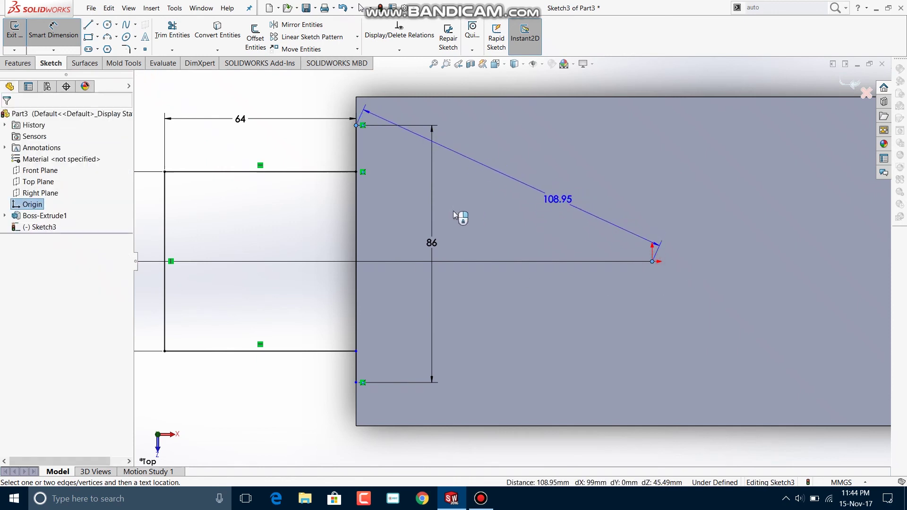
{"action": "scroll", "coordinate": [364, 227], "scroll_direction": "up", "scroll_amount": 2}
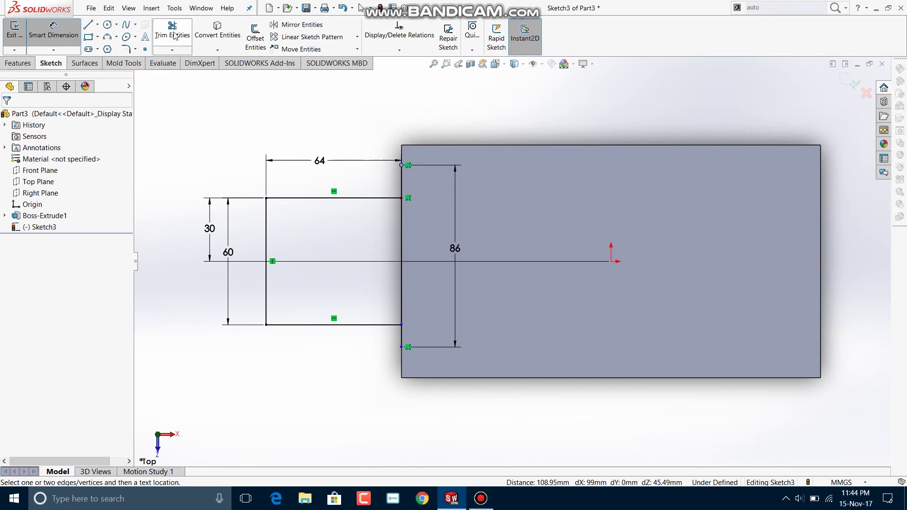
Step: Draw a horizontal centerline from the origin past the plate's right edge
{"action": "left_click", "coordinate": [97, 24]}
{"action": "left_click", "coordinate": [105, 49]}
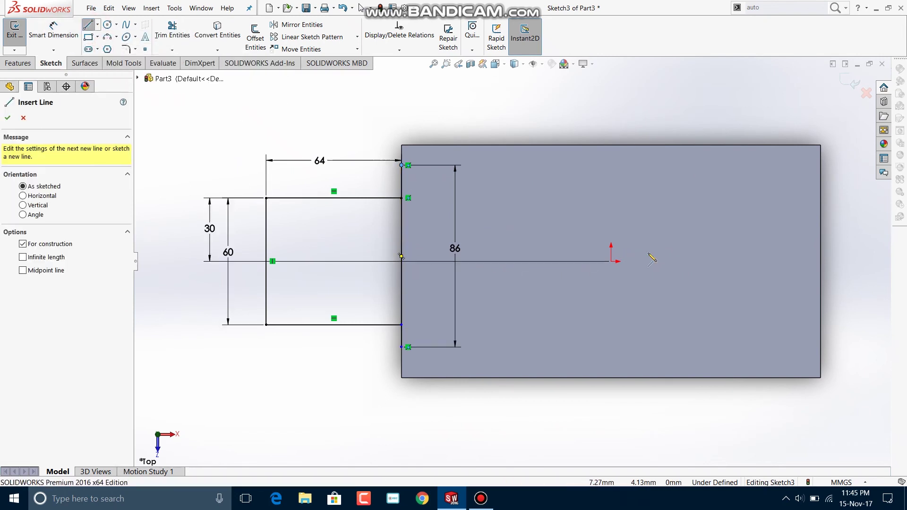
{"action": "left_click", "coordinate": [611, 262]}
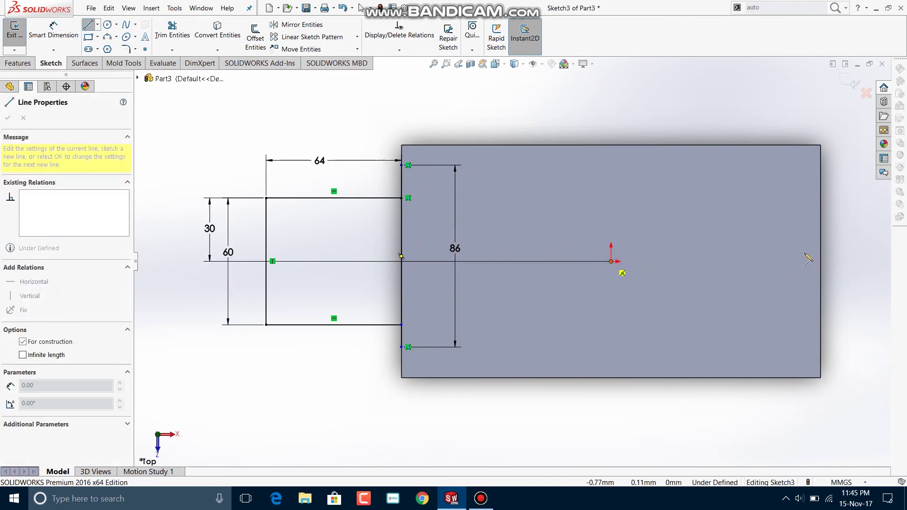
{"action": "left_click", "coordinate": [829, 262]}
{"action": "key", "text": "Escape"}
Step: Dimension the edge line's top endpoint 43 mm from the centerline
{"action": "left_click", "coordinate": [53, 29]}
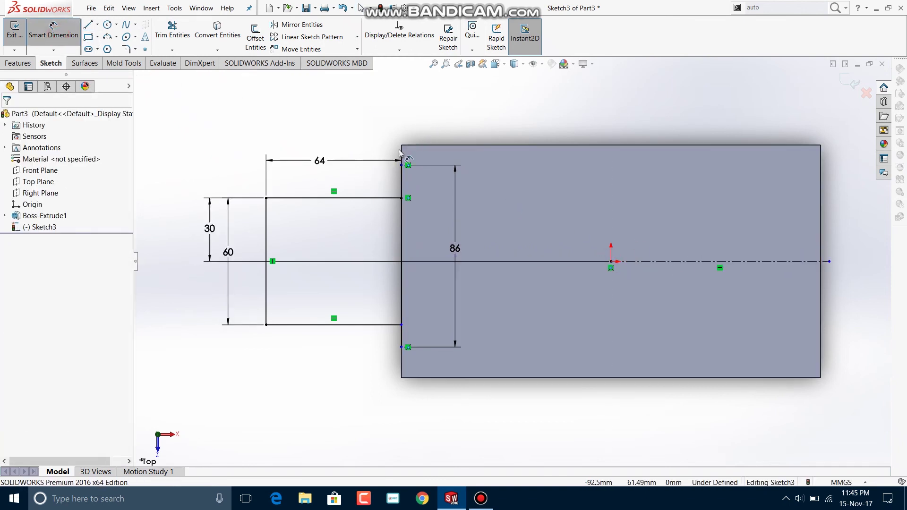
{"action": "left_click", "coordinate": [402, 167]}
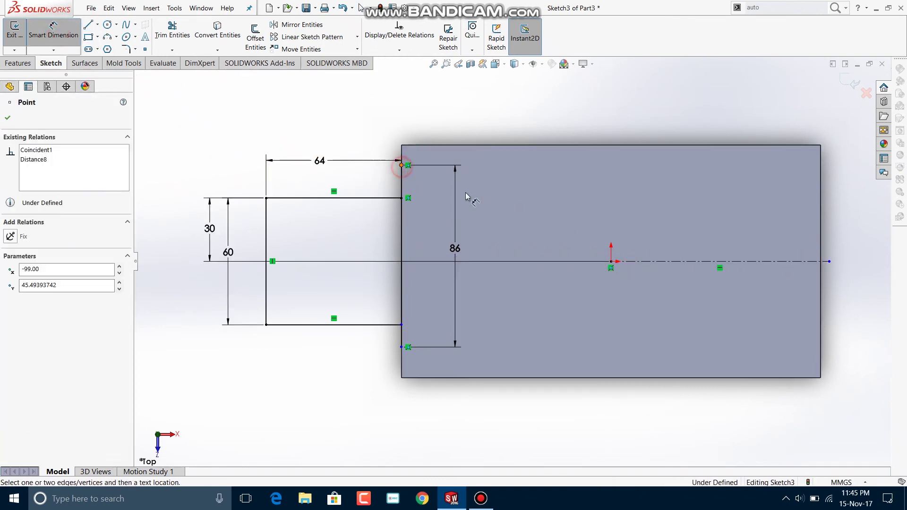
{"action": "left_click", "coordinate": [685, 261]}
{"action": "left_click", "coordinate": [623, 219]}
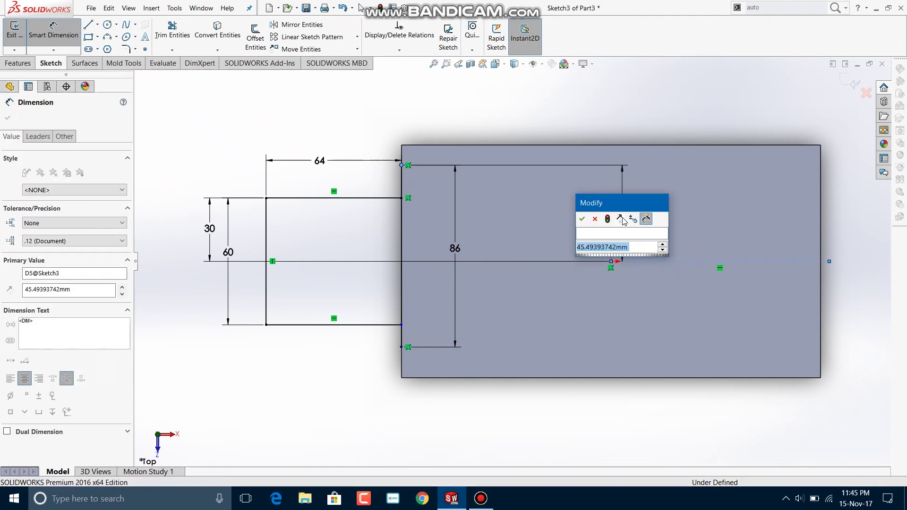
{"action": "type", "text": "86/2"}
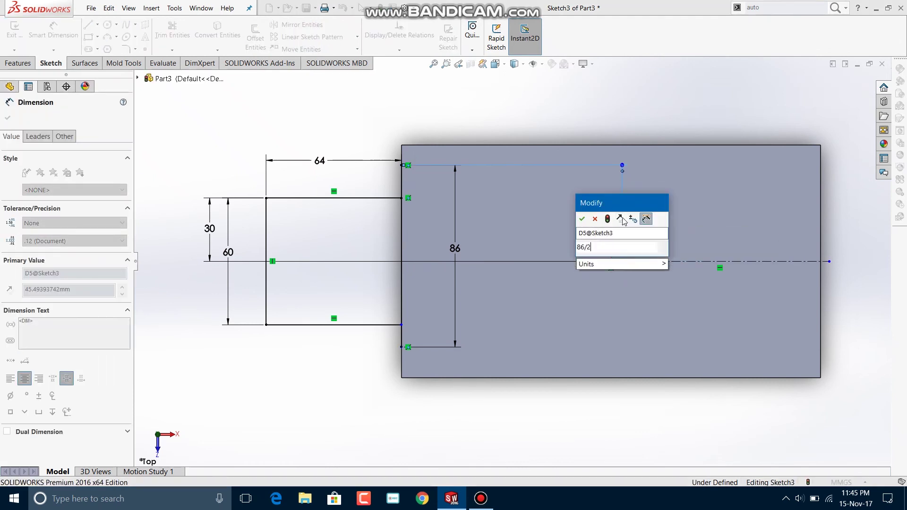
{"action": "key", "text": "Return"}
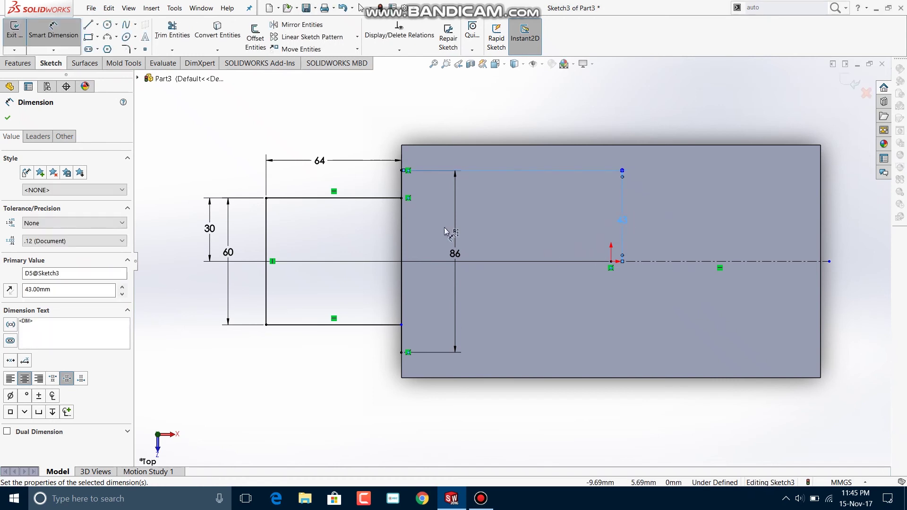
{"action": "left_click", "coordinate": [88, 24]}
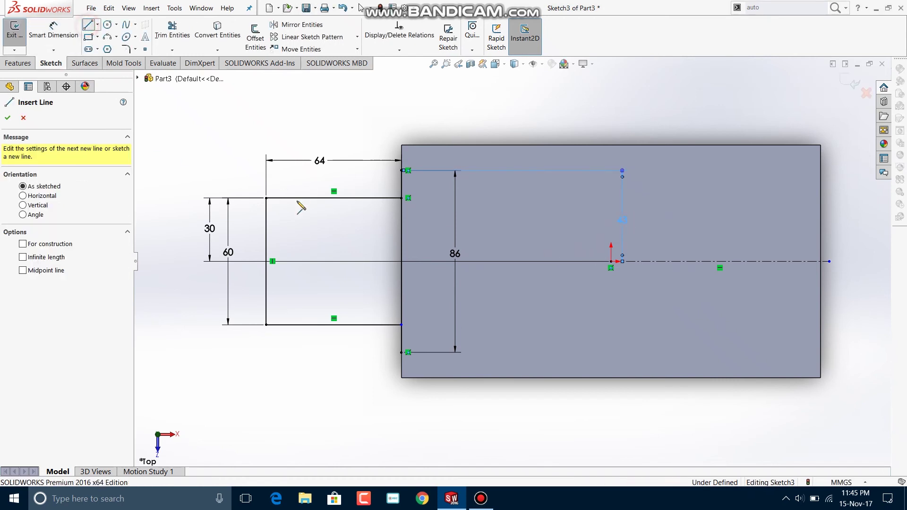
Step: Draw the slanted line to the upper edge point and mirror it across the centerline
{"action": "left_click", "coordinate": [266, 198]}
{"action": "left_click", "coordinate": [401, 171]}
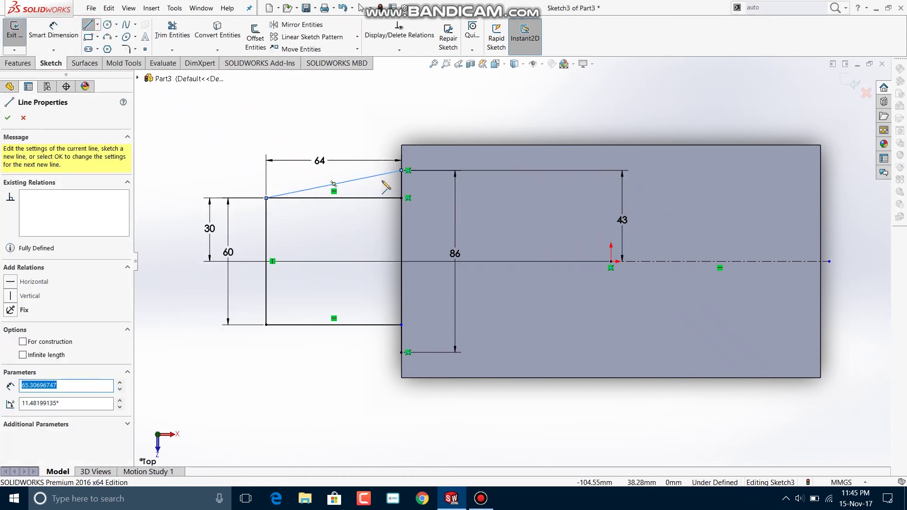
{"action": "left_click", "coordinate": [309, 27]}
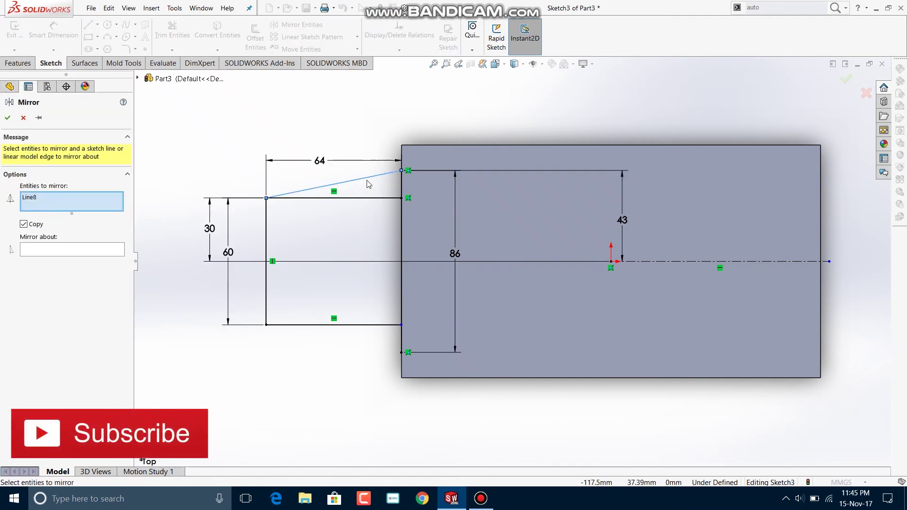
{"action": "left_click", "coordinate": [78, 250]}
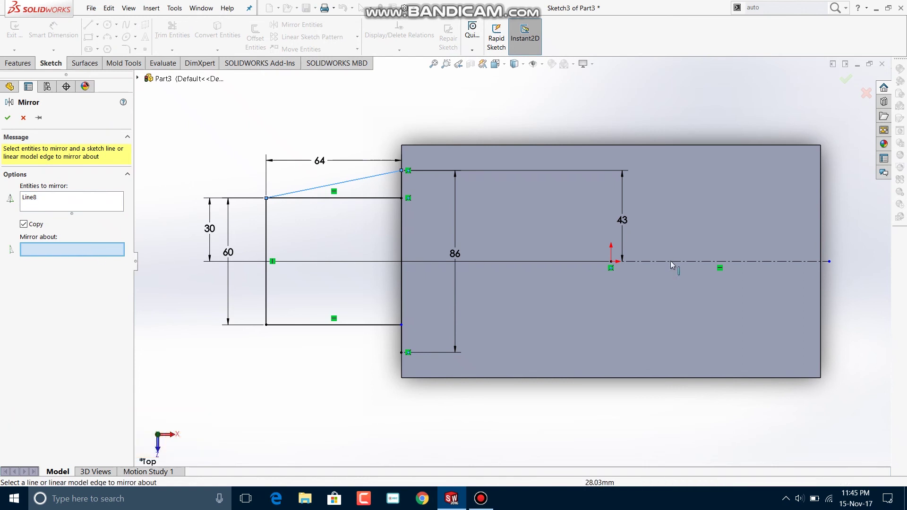
{"action": "left_click", "coordinate": [648, 263]}
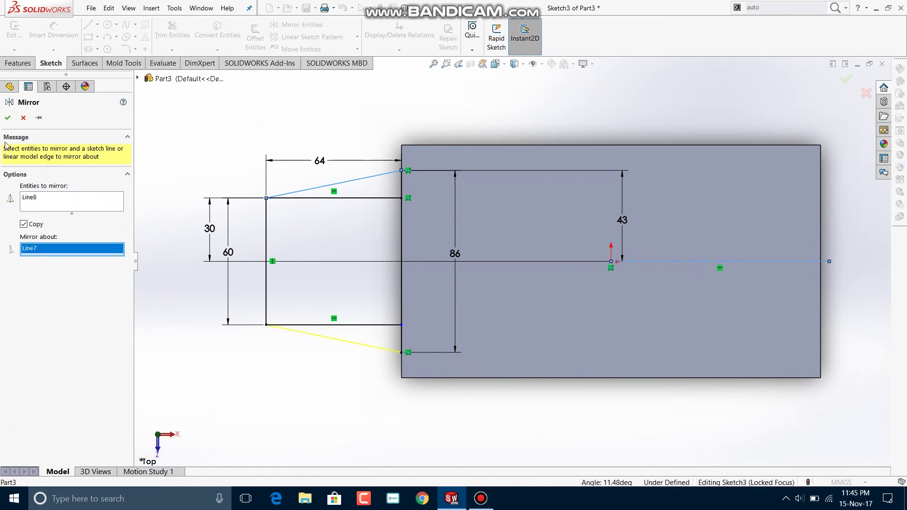
{"action": "left_click", "coordinate": [8, 118]}
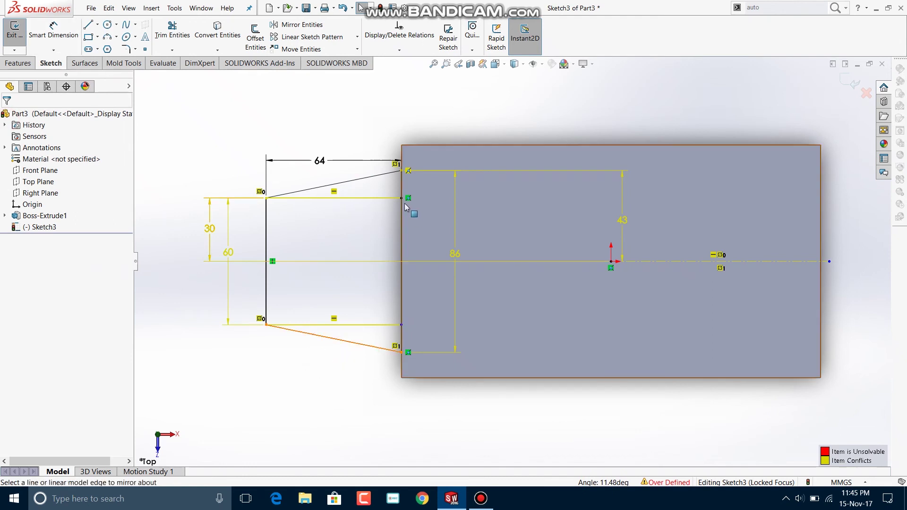
{"action": "right_click", "coordinate": [620, 222]}
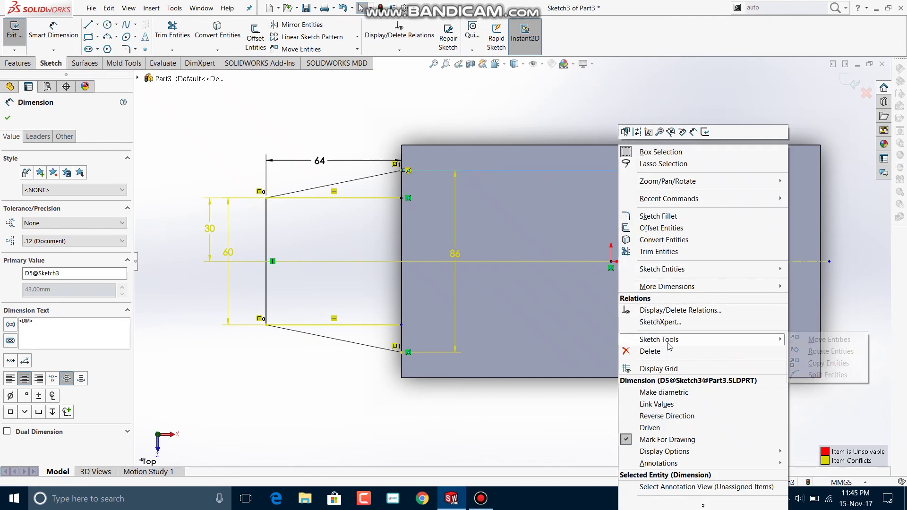
Step: Delete the 43 and 30 dimensions and trim the sketch into the tapered outline
{"action": "left_click", "coordinate": [656, 351]}
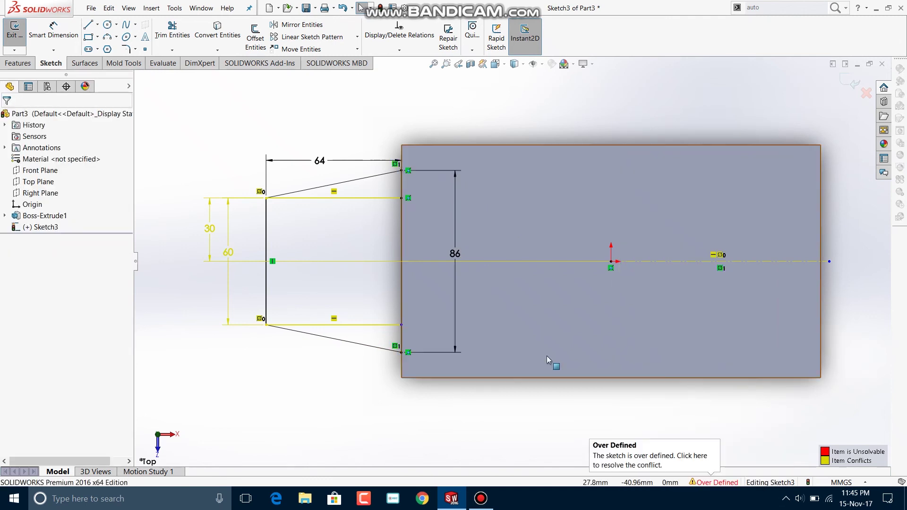
{"action": "left_click", "coordinate": [211, 237]}
{"action": "right_click", "coordinate": [211, 237]}
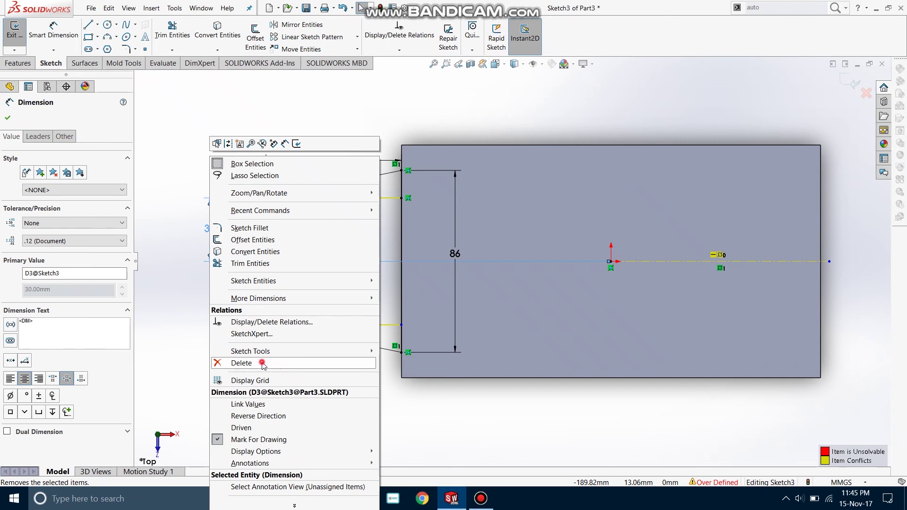
{"action": "left_click", "coordinate": [265, 361]}
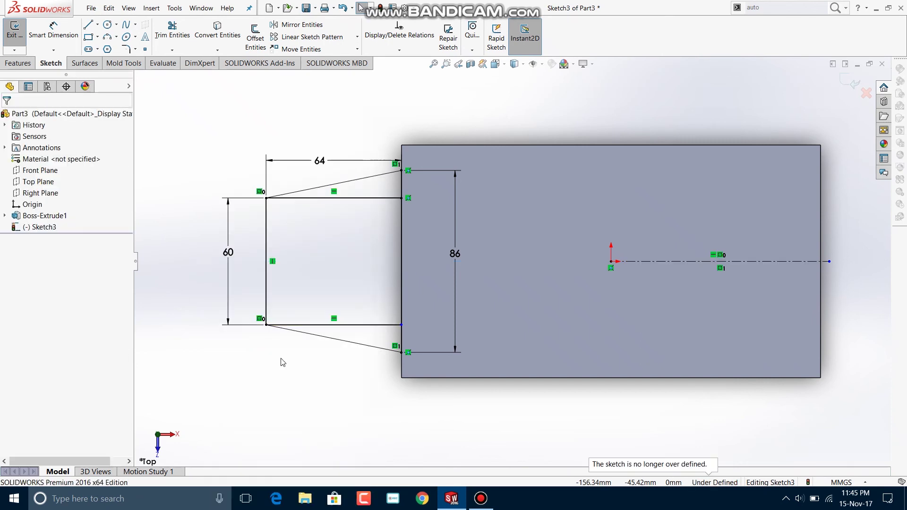
{"action": "left_click", "coordinate": [180, 35]}
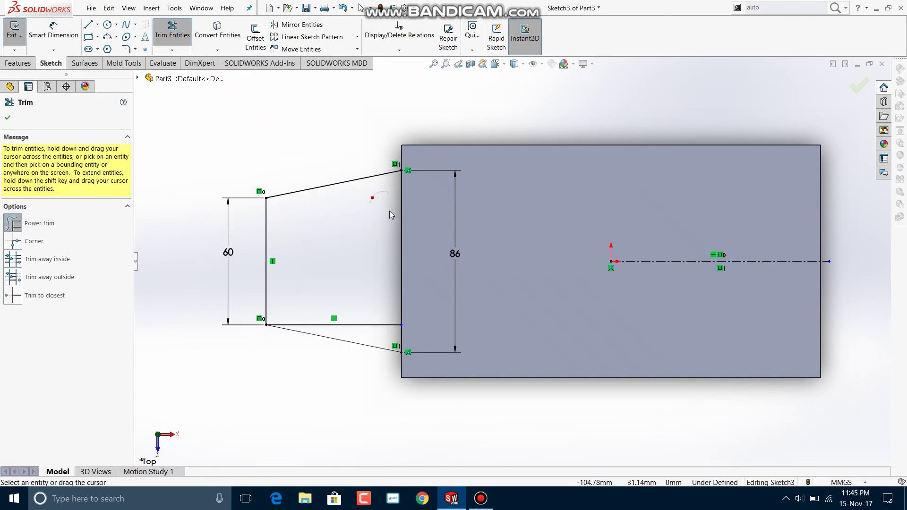
{"action": "middle_click_drag", "start_coordinate": [360, 262], "coordinate": [392, 214]}
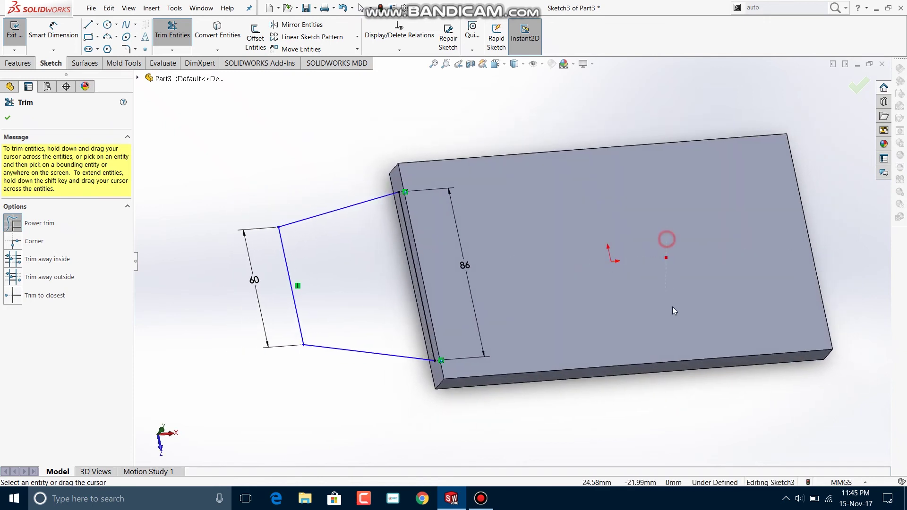
Step: Extrude the tapered profile 13 mm mid-plane, merged onto the plate
{"action": "left_click", "coordinate": [859, 87]}
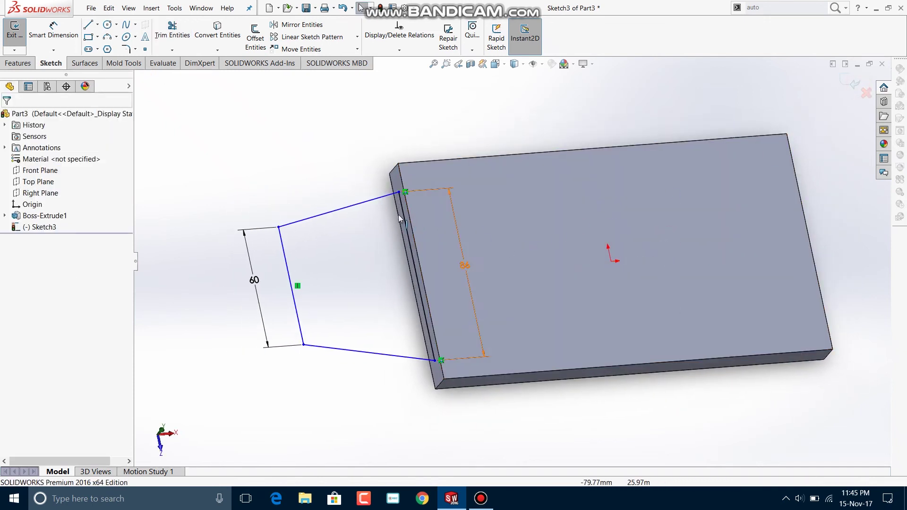
{"action": "left_click", "coordinate": [18, 63]}
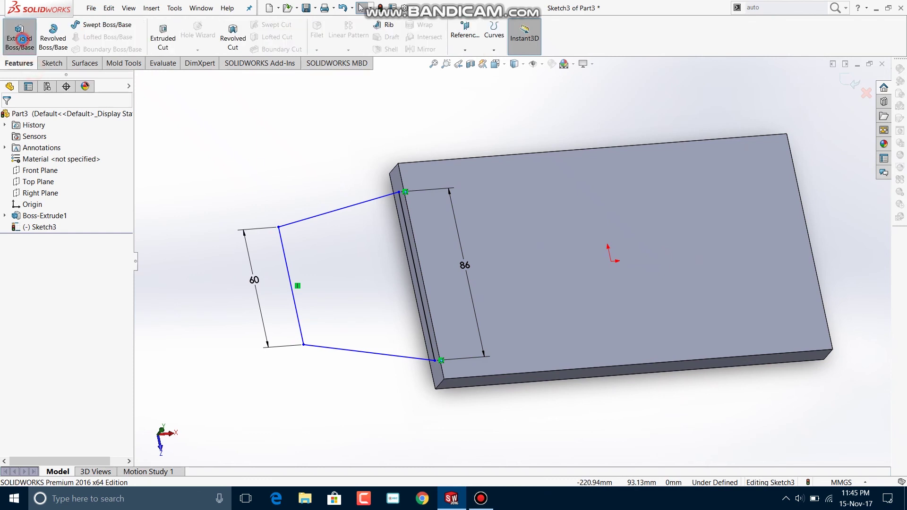
{"action": "left_click", "coordinate": [18, 35]}
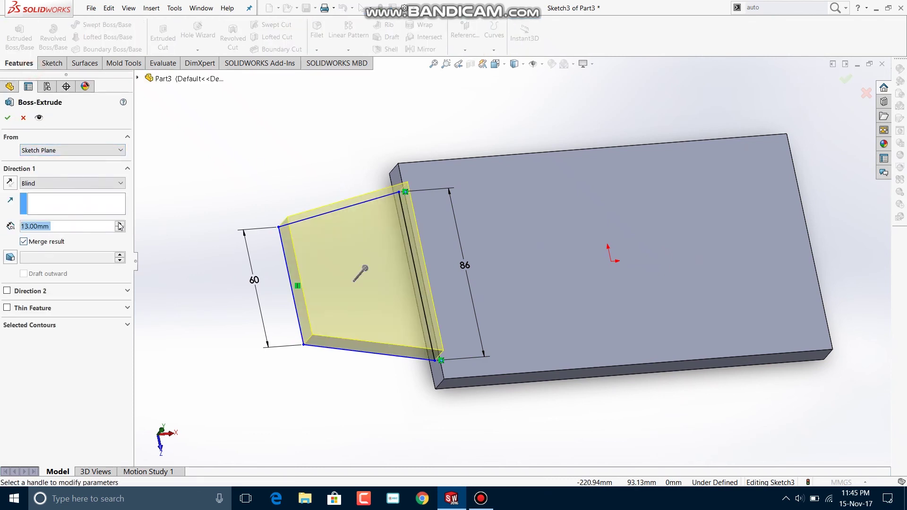
{"action": "left_click", "coordinate": [68, 185]}
{"action": "left_click", "coordinate": [47, 240]}
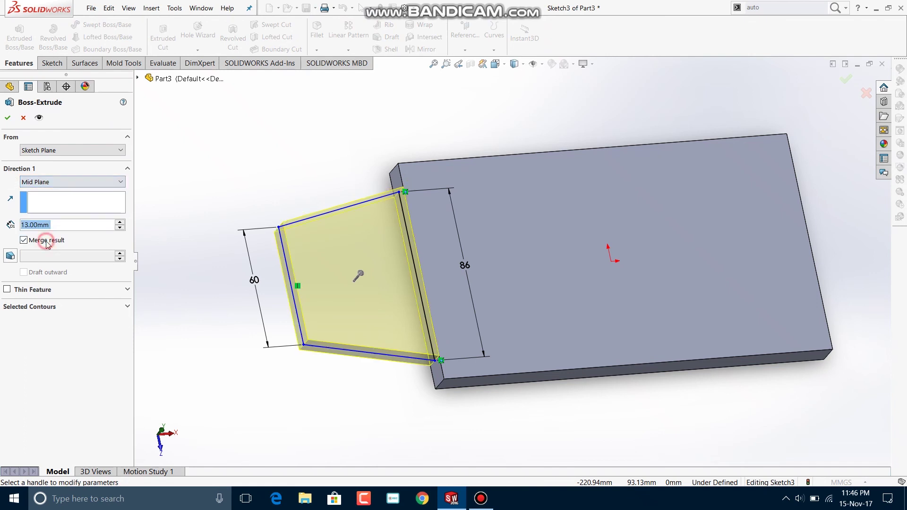
{"action": "left_click", "coordinate": [9, 118]}
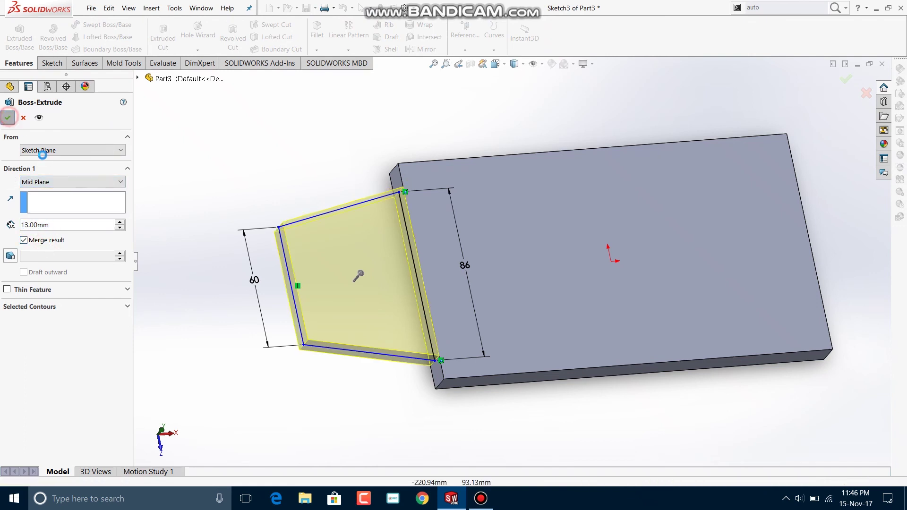
{"action": "left_click", "coordinate": [273, 154]}
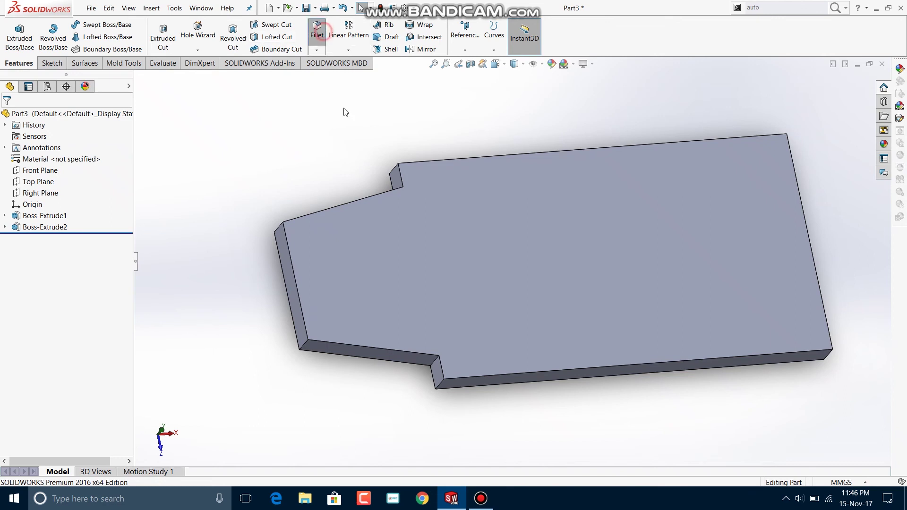
Step: Fillet both inside notch edges where the tab meets the plate at 10 mm
{"action": "left_click", "coordinate": [439, 367]}
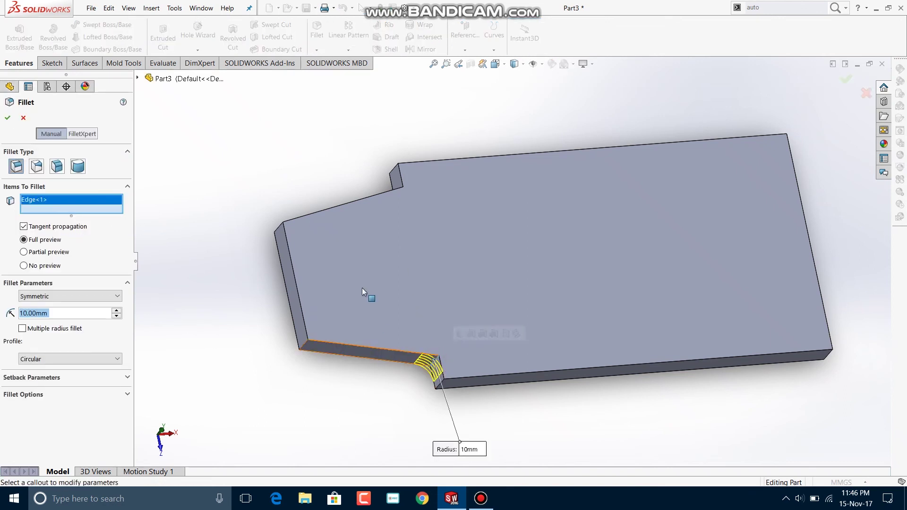
{"action": "middle_click_drag", "start_coordinate": [338, 168], "coordinate": [379, 247]}
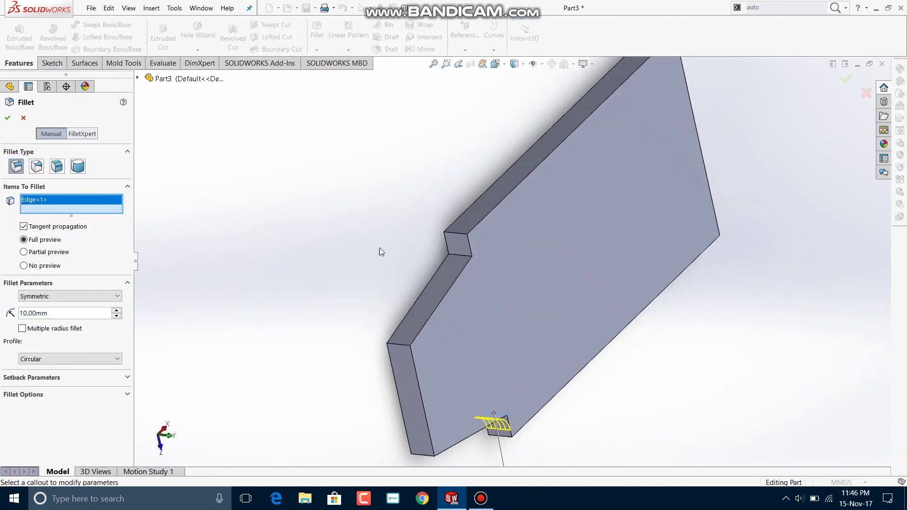
{"action": "left_click", "coordinate": [457, 257]}
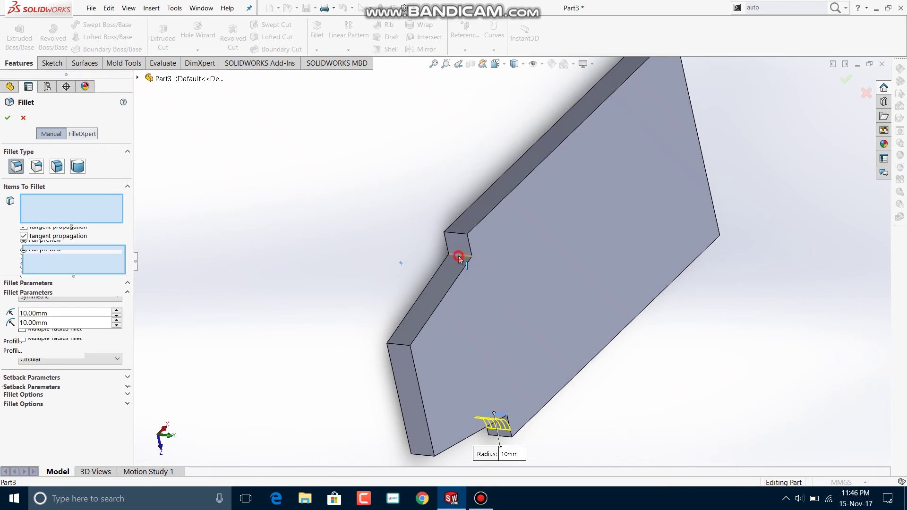
{"action": "left_click", "coordinate": [8, 118]}
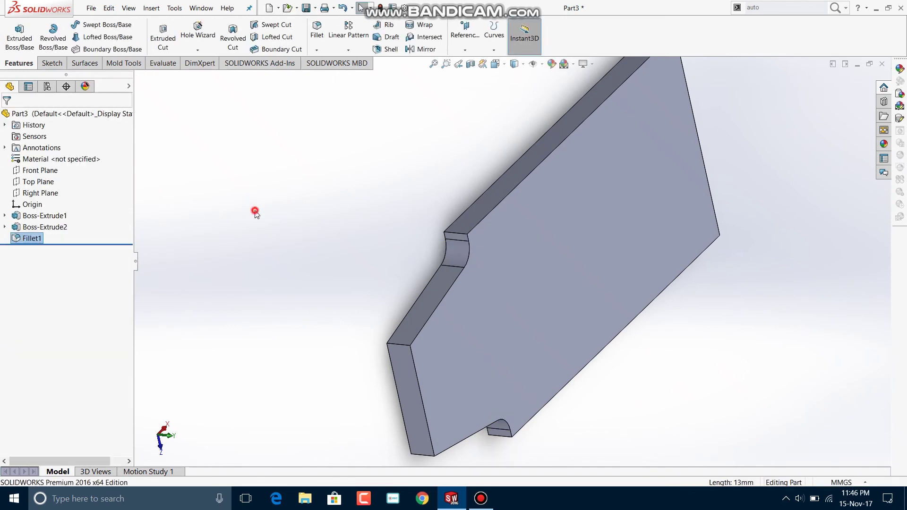
{"action": "middle_click_drag", "start_coordinate": [301, 278], "coordinate": [253, 178]}
Step: Edit Fillet1 to change its radius to 12 mm
{"action": "right_click", "coordinate": [32, 238]}
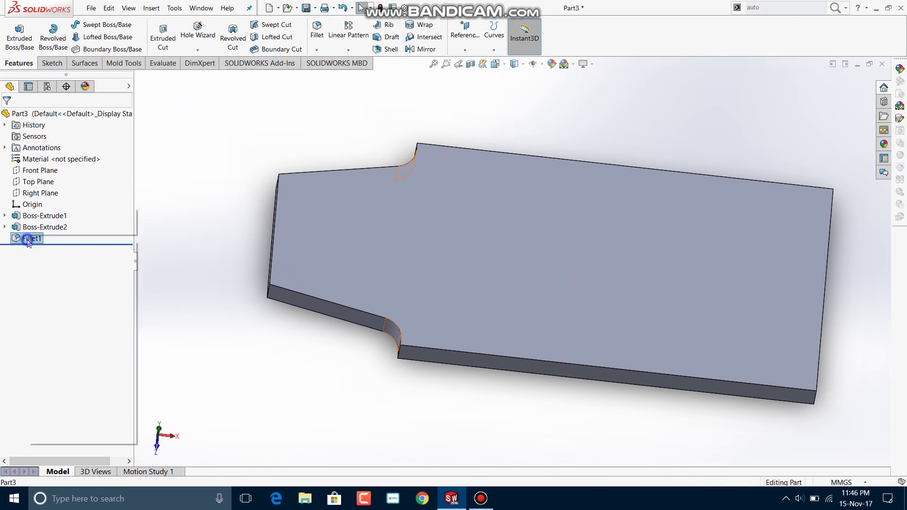
{"action": "left_click", "coordinate": [40, 215]}
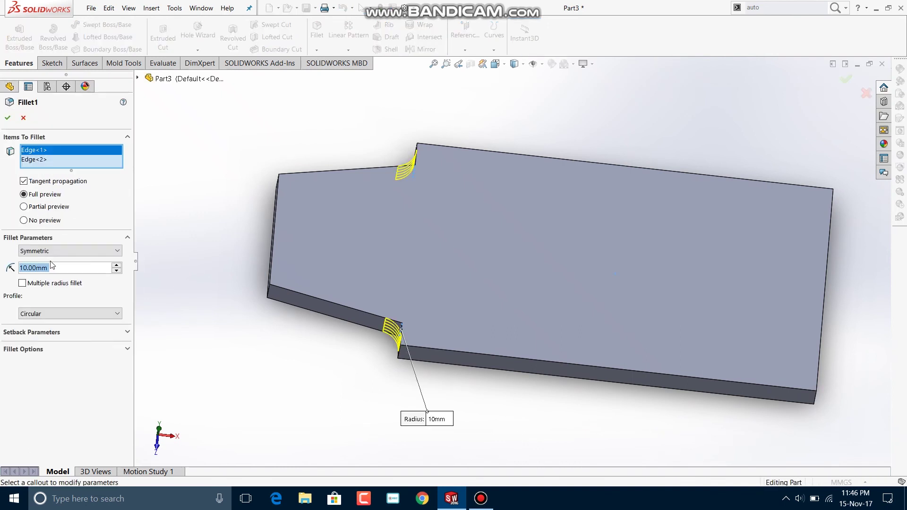
{"action": "type", "text": "12"}
{"action": "key", "text": "Return"}
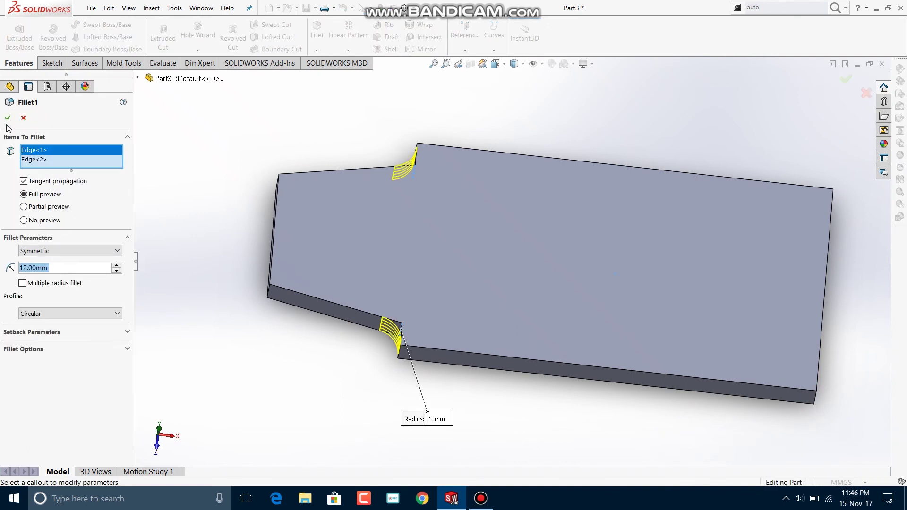
{"action": "left_click", "coordinate": [8, 117]}
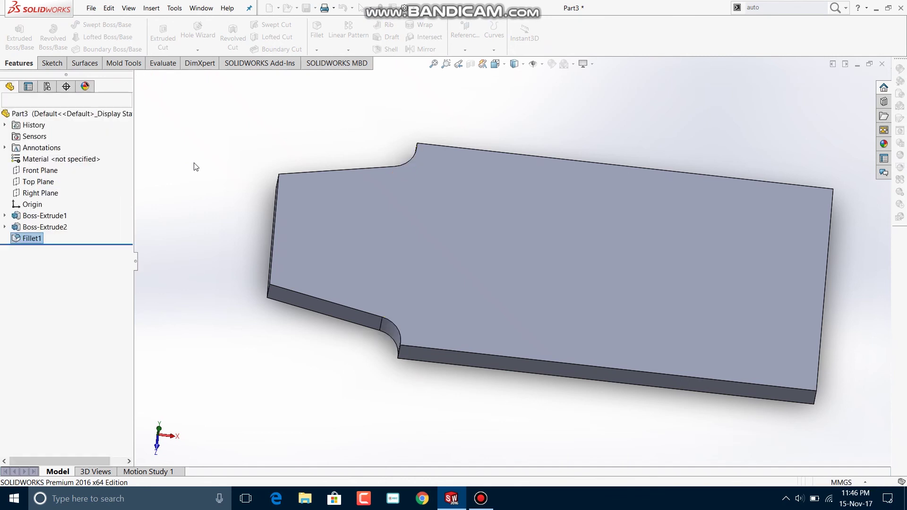
{"action": "mouse_move", "coordinate": [194, 162]}
{"action": "middle_mouse_down"}
{"action": "mouse_move", "coordinate": [420, 226]}
{"action": "mouse_move", "coordinate": [415, 219]}
{"action": "middle_mouse_up"}
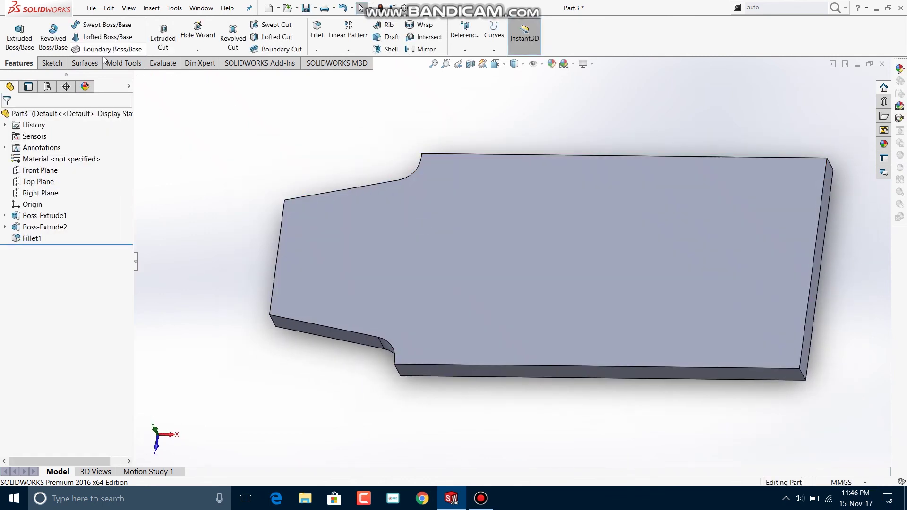
Step: Start a new sketch on the Top Plane, viewed straight down with space beyond the plate
{"action": "left_click", "coordinate": [51, 63]}
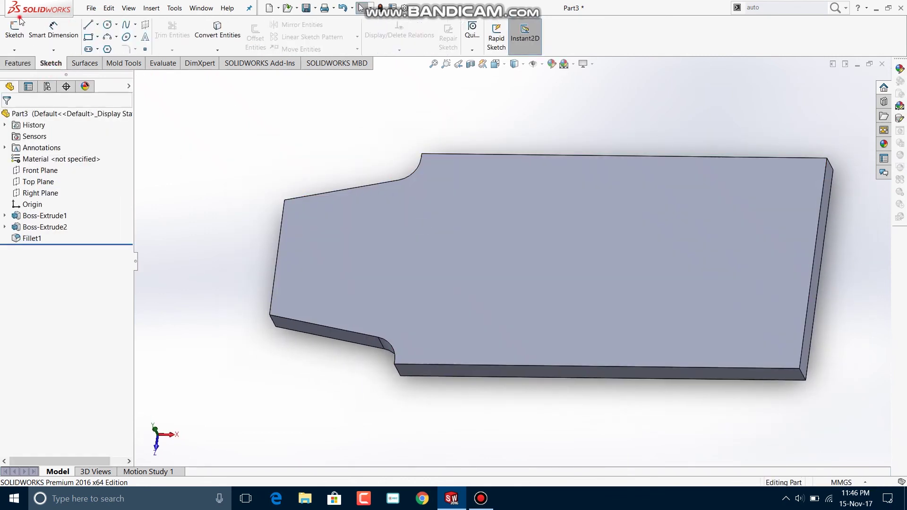
{"action": "left_click", "coordinate": [19, 27]}
{"action": "left_click", "coordinate": [137, 77]}
{"action": "left_click", "coordinate": [189, 140]}
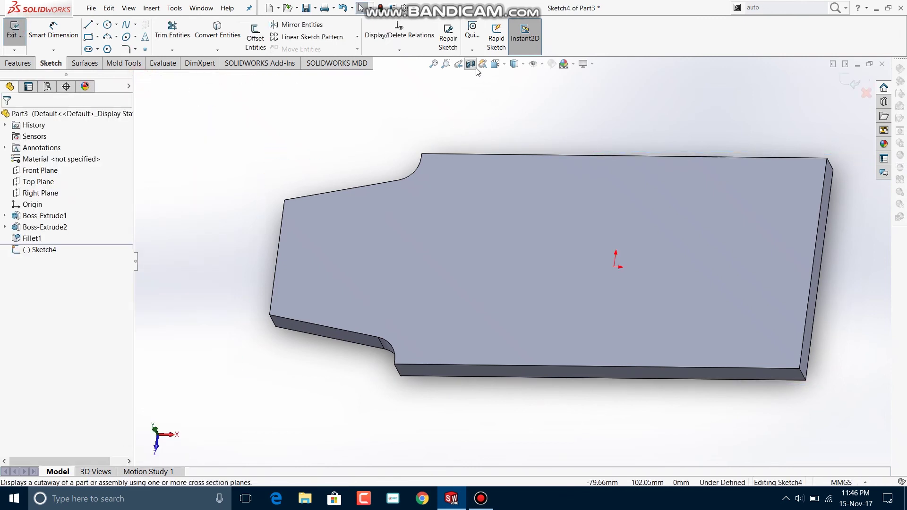
{"action": "left_click", "coordinate": [495, 64]}
{"action": "left_click", "coordinate": [551, 115]}
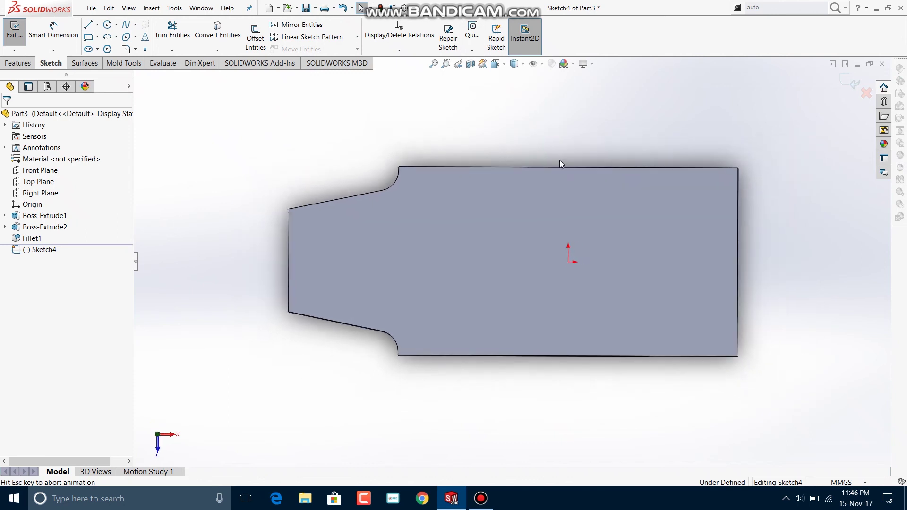
{"action": "middle_click_drag", "start_coordinate": [605, 183], "coordinate": [416, 193], "text": "ctrl"}
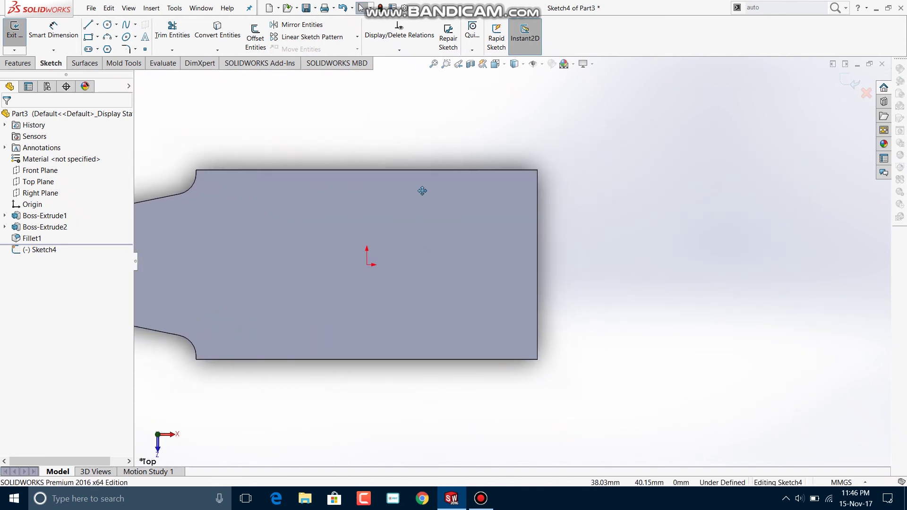
Step: Draw a corner rectangle off the plate's right edge and a horizontal centerline from the origin
{"action": "left_click", "coordinate": [89, 38]}
{"action": "left_click", "coordinate": [528, 207]}
{"action": "left_click", "coordinate": [650, 326]}
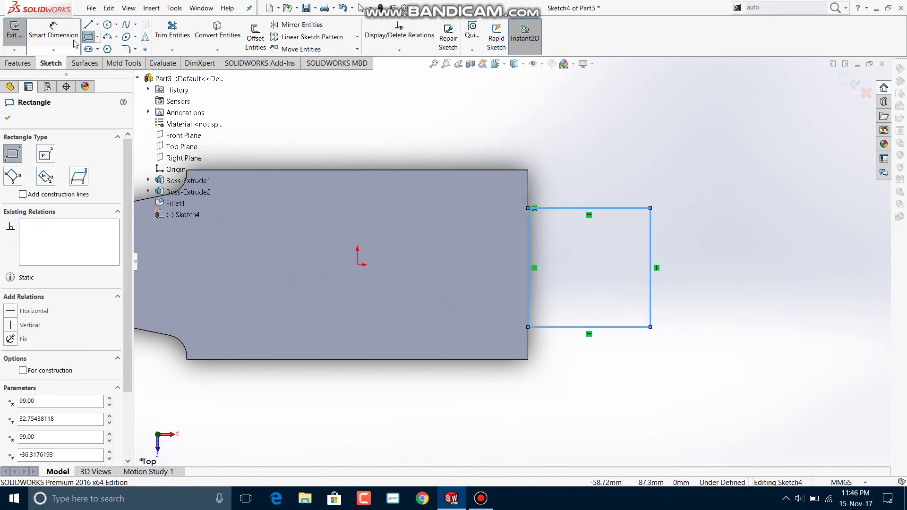
{"action": "left_click", "coordinate": [97, 25]}
{"action": "left_click", "coordinate": [113, 48]}
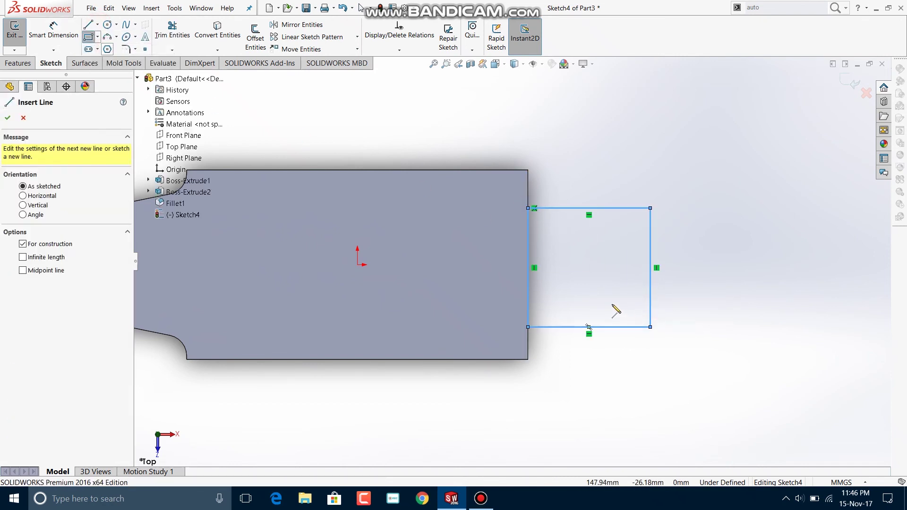
{"action": "left_click", "coordinate": [358, 265]}
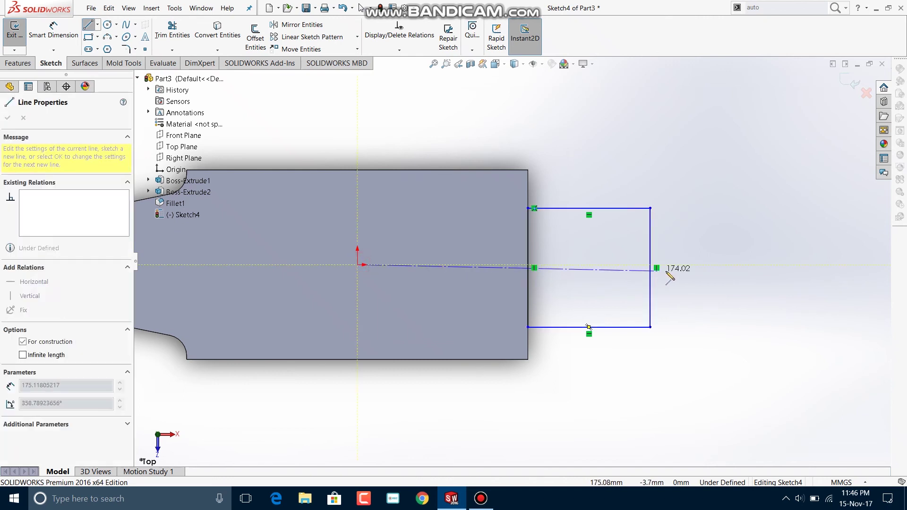
{"action": "double_click", "coordinate": [698, 264]}
Step: Dimension the rectangle's vertical side to 84 mm, correcting an initial 54
{"action": "left_click", "coordinate": [54, 31]}
{"action": "left_click", "coordinate": [651, 240]}
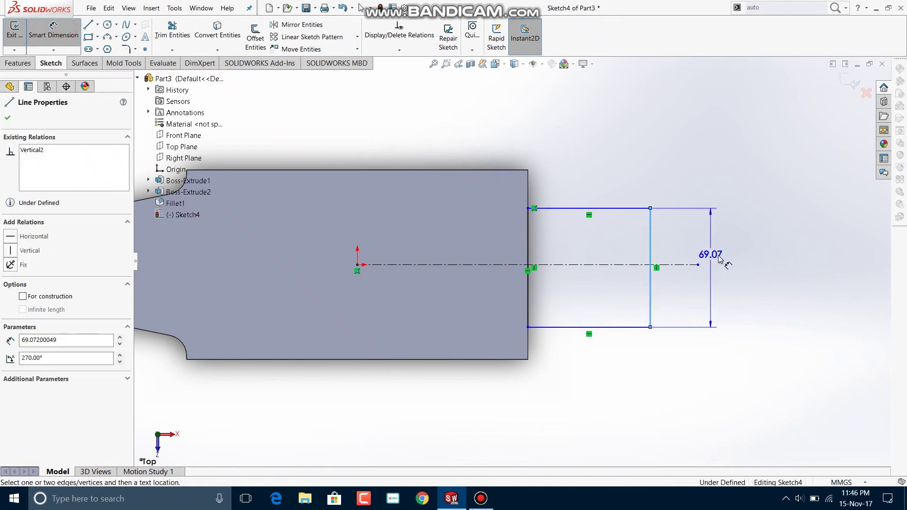
{"action": "left_click", "coordinate": [728, 264]}
{"action": "type", "text": "54"}
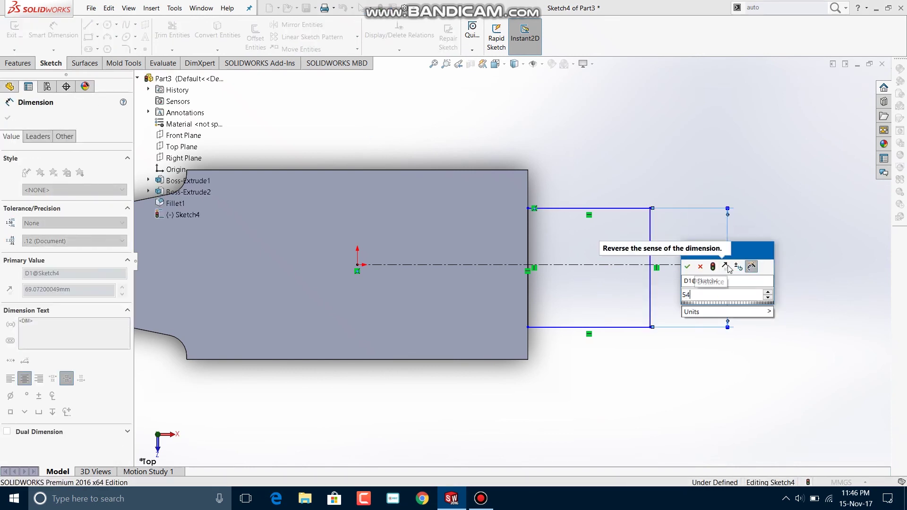
{"action": "key", "text": "Return"}
{"action": "double_click", "coordinate": [727, 281]}
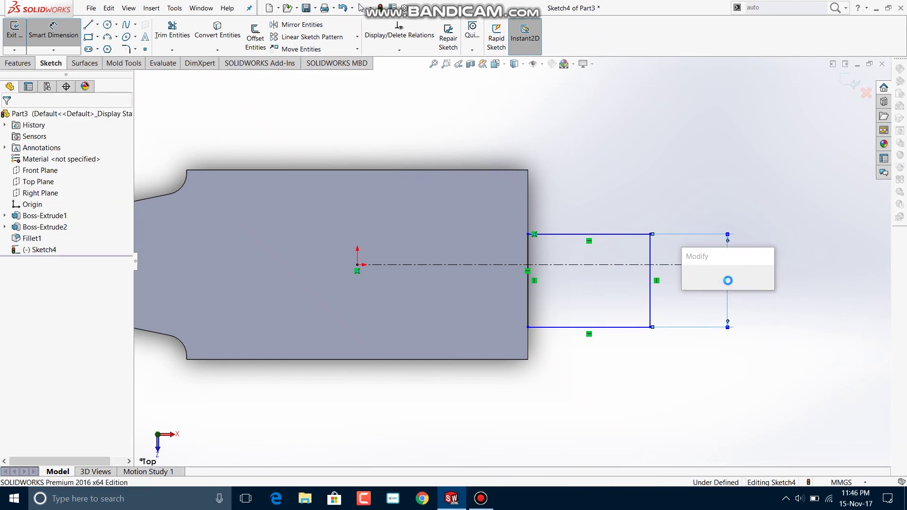
{"action": "type", "text": "5"}
{"action": "key", "text": "BackSpace"}
{"action": "type", "text": "84"}
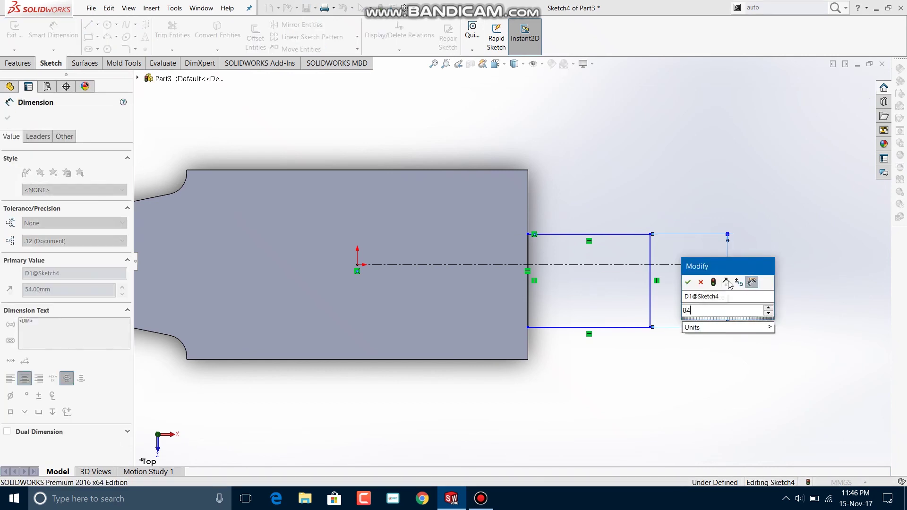
{"action": "key", "text": "Return"}
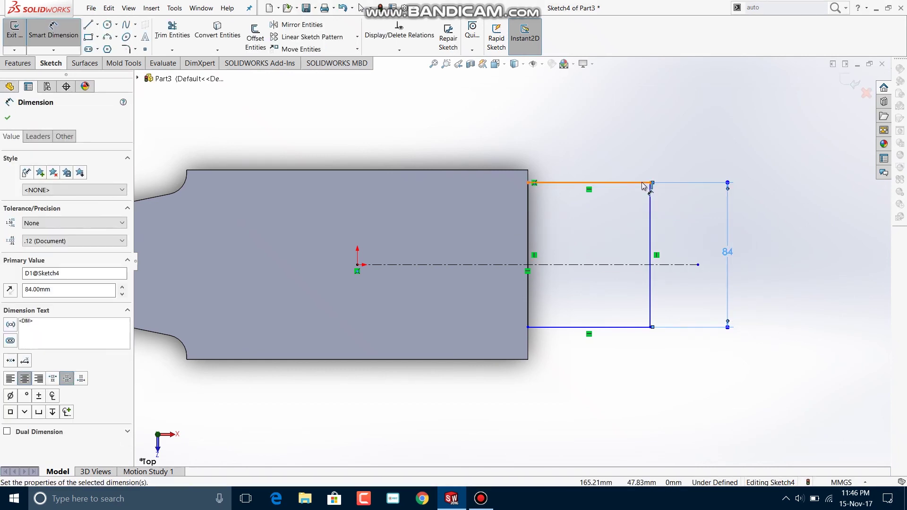
Step: Dimension the top side 42 mm from the centerline and the width to 38 mm
{"action": "left_click", "coordinate": [643, 183]}
{"action": "left_click", "coordinate": [617, 265]}
{"action": "left_click", "coordinate": [620, 221]}
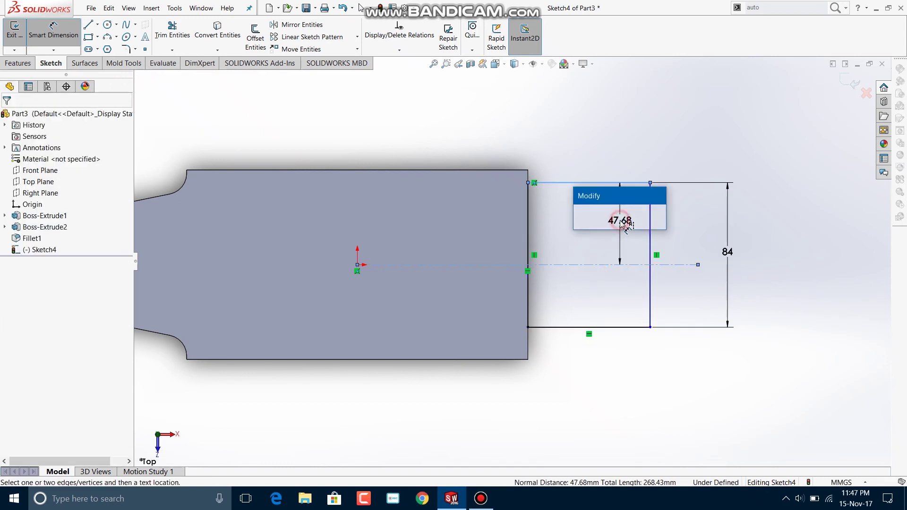
{"action": "type", "text": "42"}
{"action": "key", "text": "Return"}
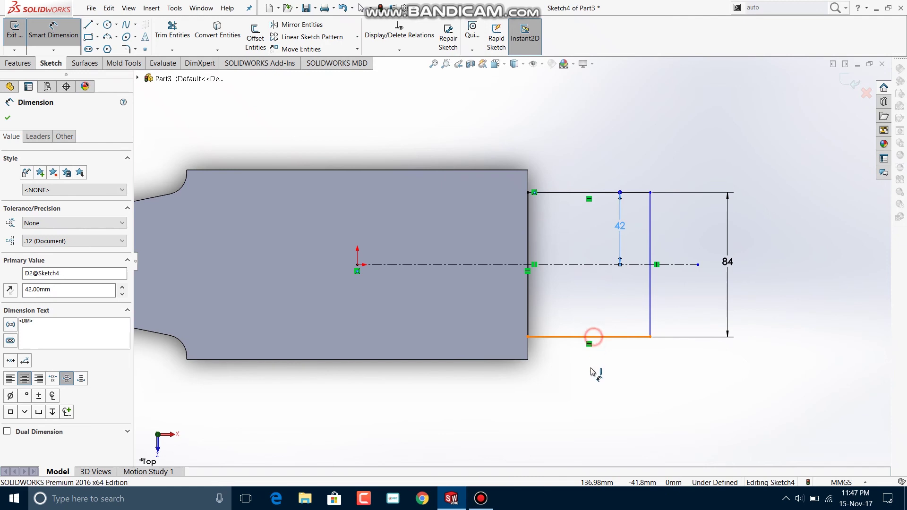
{"action": "left_click", "coordinate": [591, 337]}
{"action": "left_click", "coordinate": [594, 380]}
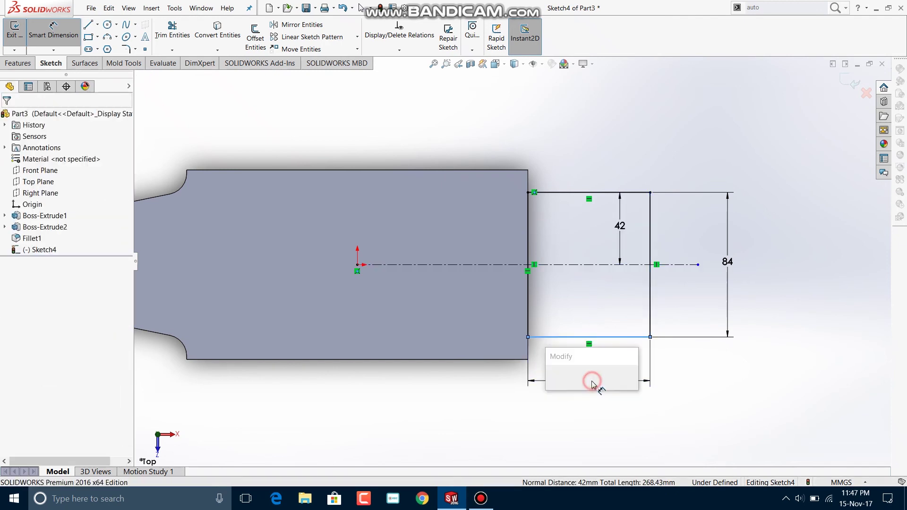
{"action": "type", "text": "38"}
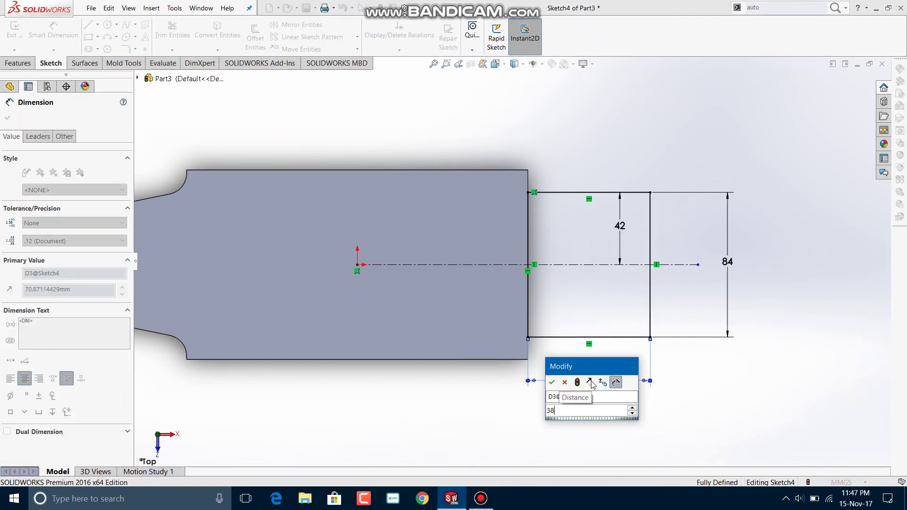
{"action": "key", "text": "Return"}
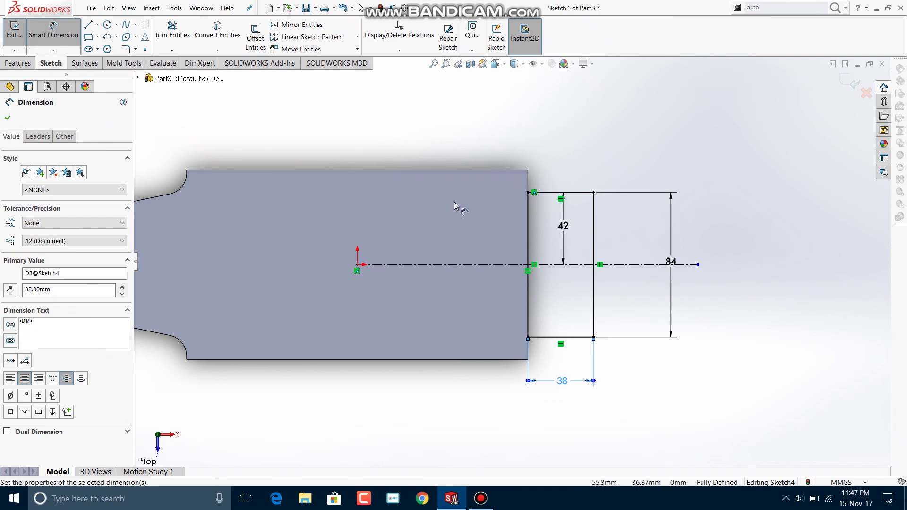
{"action": "left_click", "coordinate": [8, 118]}
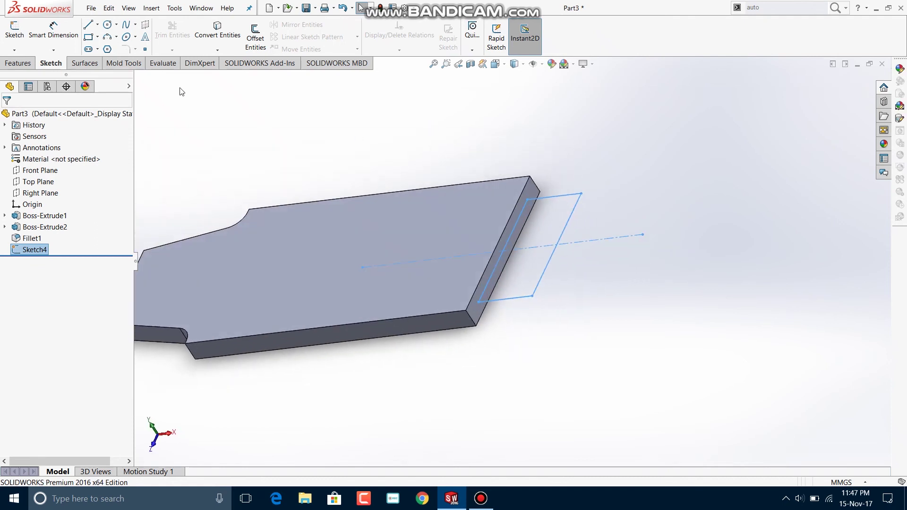
Step: Extrude the rectangle sketch 13 mm with a Mid Plane end condition
{"action": "left_click", "coordinate": [19, 63]}
{"action": "left_click", "coordinate": [19, 36]}
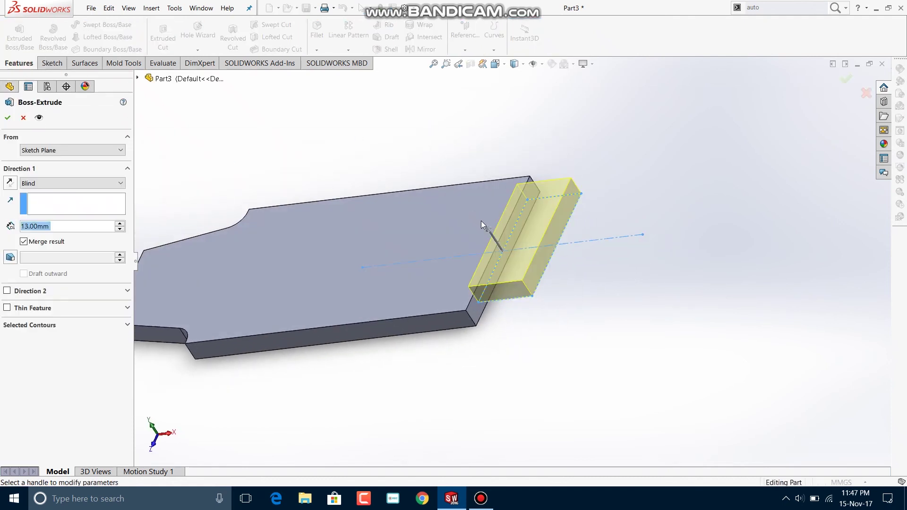
{"action": "left_click", "coordinate": [42, 188]}
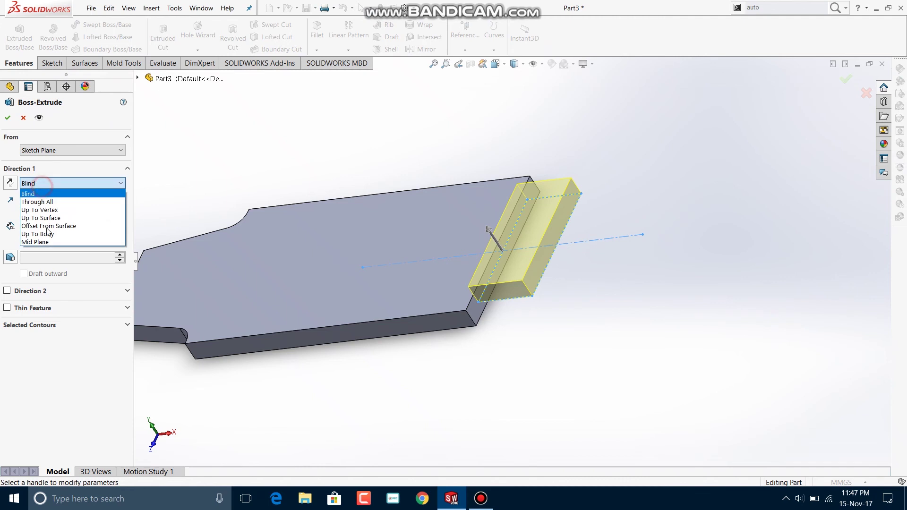
{"action": "left_click", "coordinate": [52, 242]}
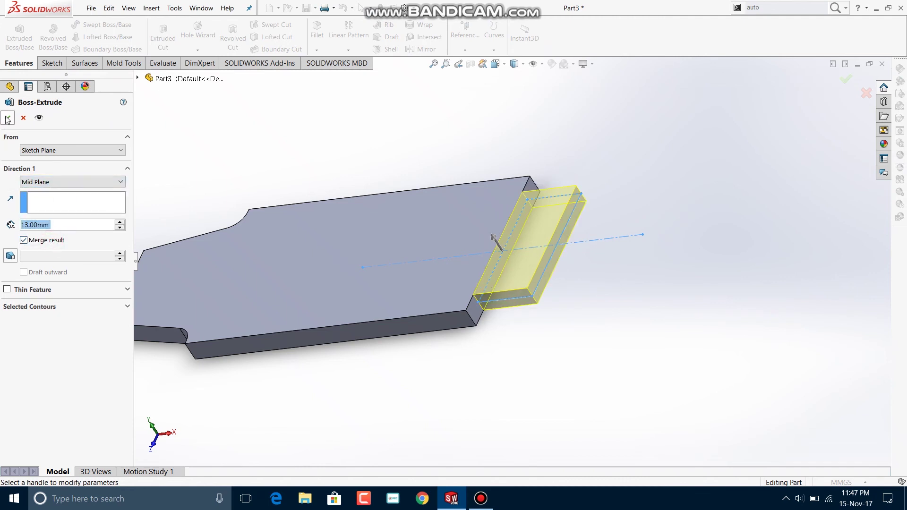
{"action": "left_click", "coordinate": [39, 118]}
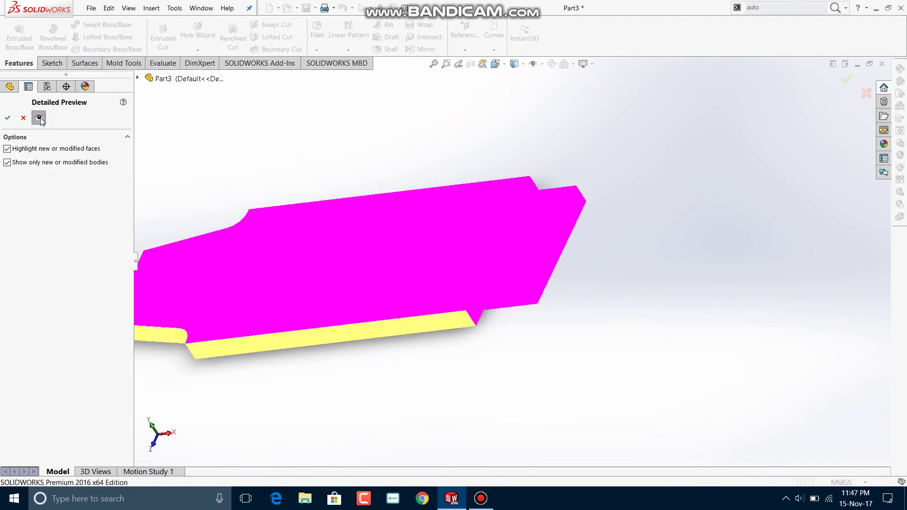
{"action": "left_click", "coordinate": [7, 118]}
Step: Round the tab's two inner corner edges with 12 mm fillets
{"action": "mouse_move", "coordinate": [268, 142]}
{"action": "middle_mouse_down"}
{"action": "mouse_move", "coordinate": [216, 111]}
{"action": "mouse_move", "coordinate": [193, 57]}
{"action": "middle_mouse_up"}
{"action": "left_click", "coordinate": [317, 29]}
{"action": "left_click", "coordinate": [461, 306]}
{"action": "mouse_move", "coordinate": [548, 244]}
{"action": "middle_mouse_down"}
{"action": "mouse_move", "coordinate": [557, 208]}
{"action": "mouse_move", "coordinate": [516, 269]}
{"action": "mouse_move", "coordinate": [363, 319]}
{"action": "middle_mouse_up"}
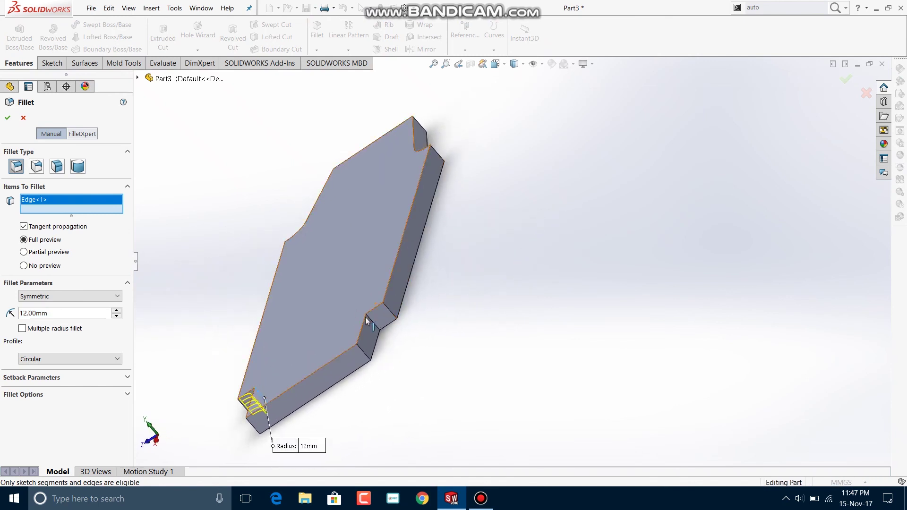
{"action": "left_click", "coordinate": [372, 323]}
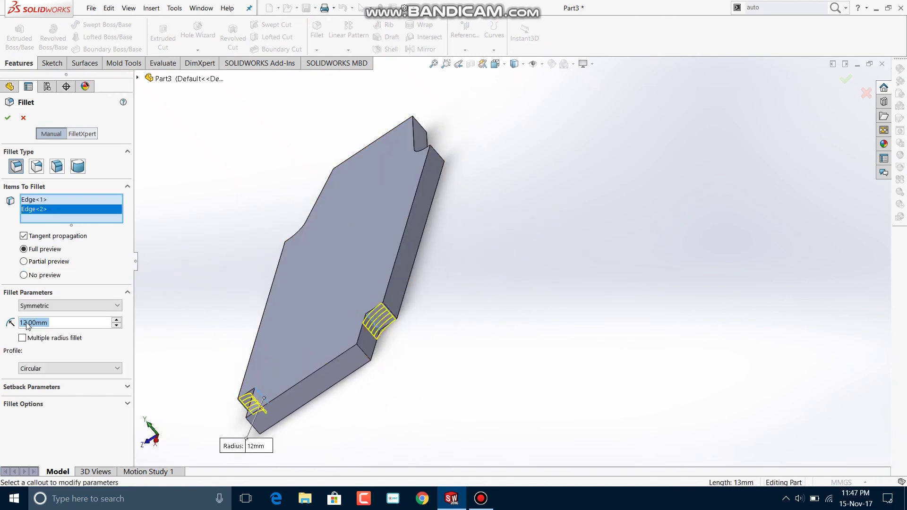
{"action": "left_click", "coordinate": [9, 117]}
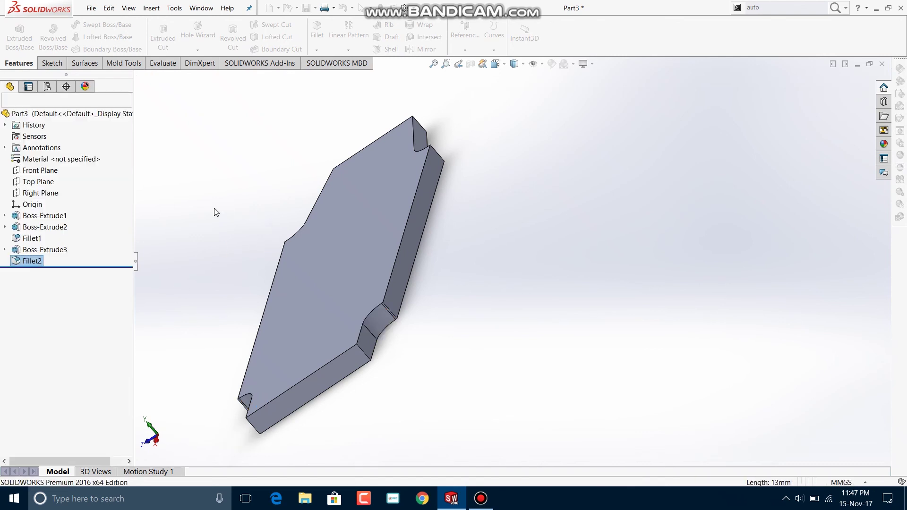
{"action": "mouse_move", "coordinate": [207, 209]}
{"action": "middle_mouse_down"}
{"action": "mouse_move", "coordinate": [286, 156]}
{"action": "mouse_move", "coordinate": [321, 160]}
{"action": "mouse_move", "coordinate": [301, 176]}
{"action": "middle_mouse_up"}
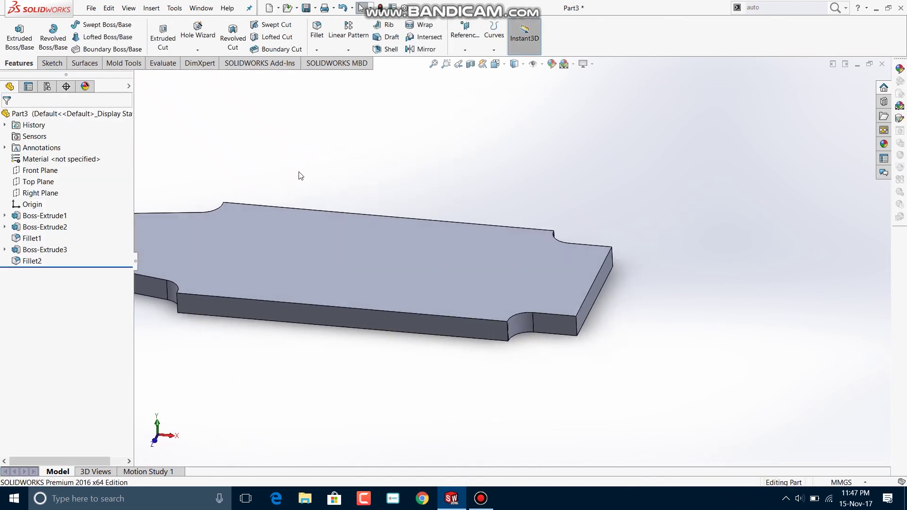
Step: Start a new sketch on the Top Plane, viewed straight on
{"action": "mouse_move", "coordinate": [357, 190]}
{"action": "middle_mouse_down", "text": "ctrl"}
{"action": "mouse_move", "coordinate": [486, 202]}
{"action": "mouse_move", "coordinate": [447, 281]}
{"action": "mouse_move", "coordinate": [477, 216]}
{"action": "mouse_move", "coordinate": [462, 178]}
{"action": "mouse_move", "coordinate": [401, 156]}
{"action": "mouse_move", "coordinate": [386, 235]}
{"action": "mouse_move", "coordinate": [383, 222]}
{"action": "middle_mouse_up", "text": "ctrl"}
{"action": "left_click", "coordinate": [60, 66]}
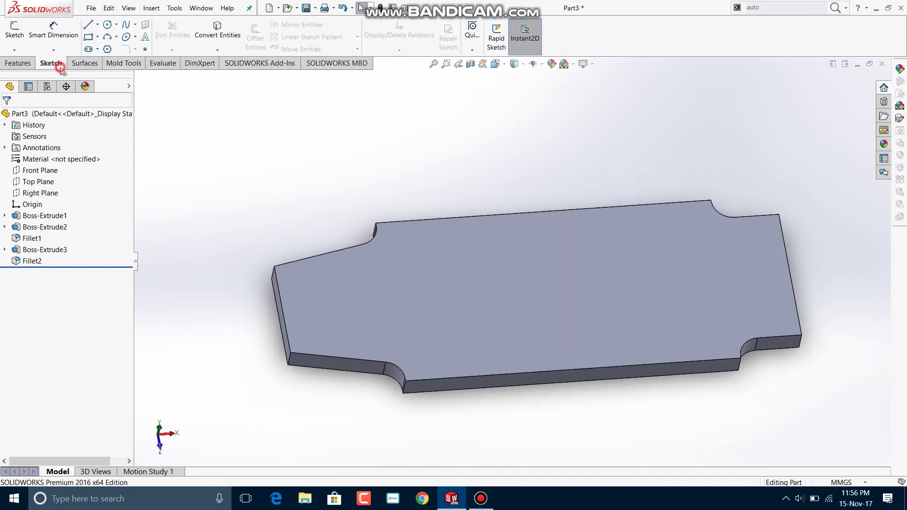
{"action": "left_click", "coordinate": [14, 31]}
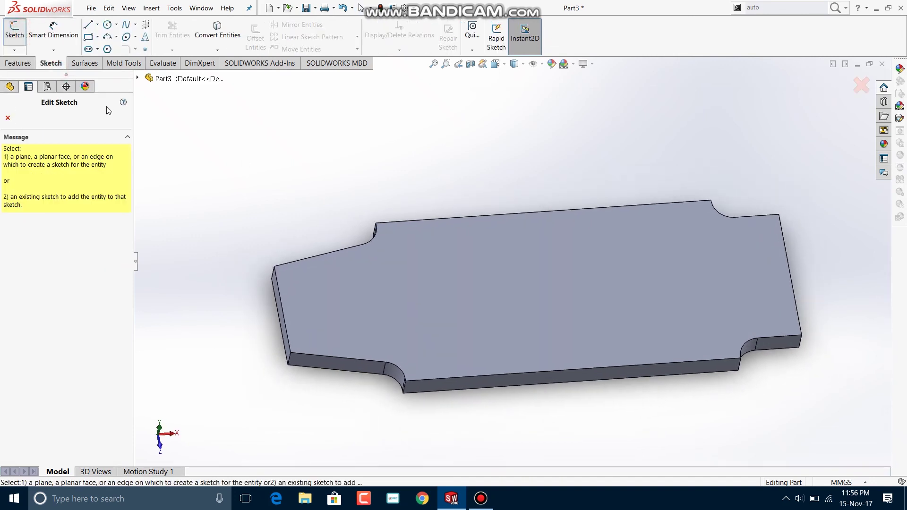
{"action": "left_click", "coordinate": [138, 79]}
{"action": "left_click", "coordinate": [185, 147]}
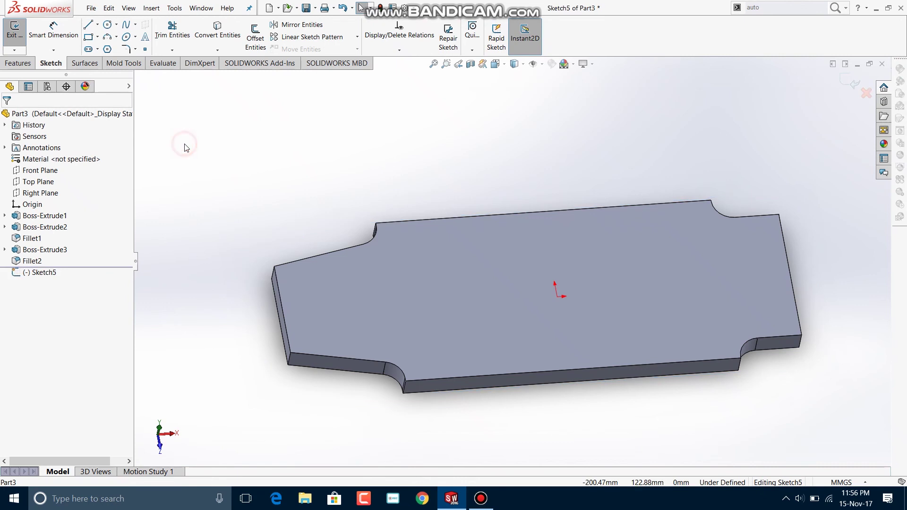
{"action": "left_click", "coordinate": [495, 63]}
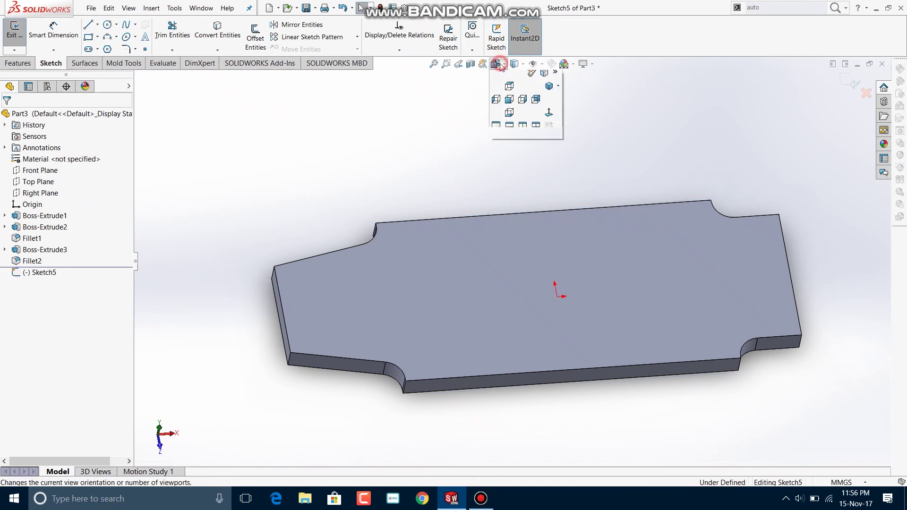
{"action": "left_click", "coordinate": [550, 114]}
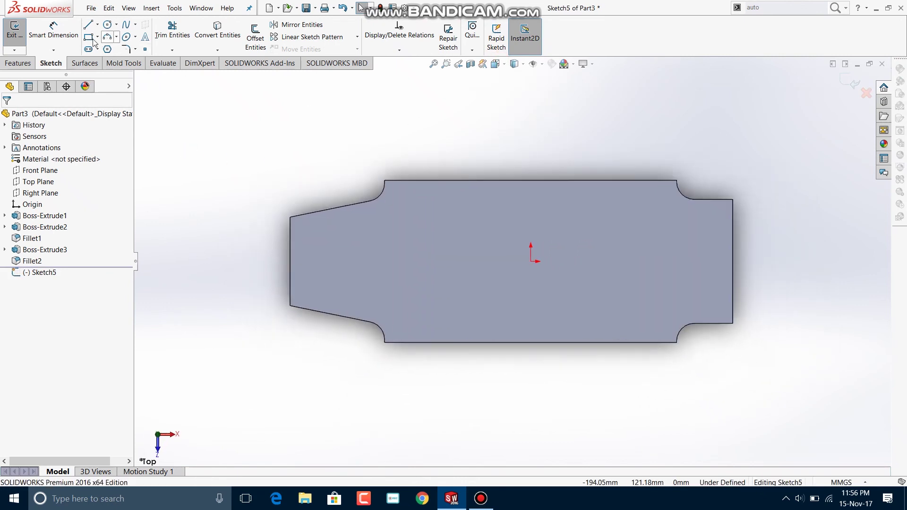
Step: Draw a 210.7 mm horizontal centerline from the origin to beyond the plate's left end
{"action": "left_click", "coordinate": [97, 24]}
{"action": "left_click", "coordinate": [99, 49]}
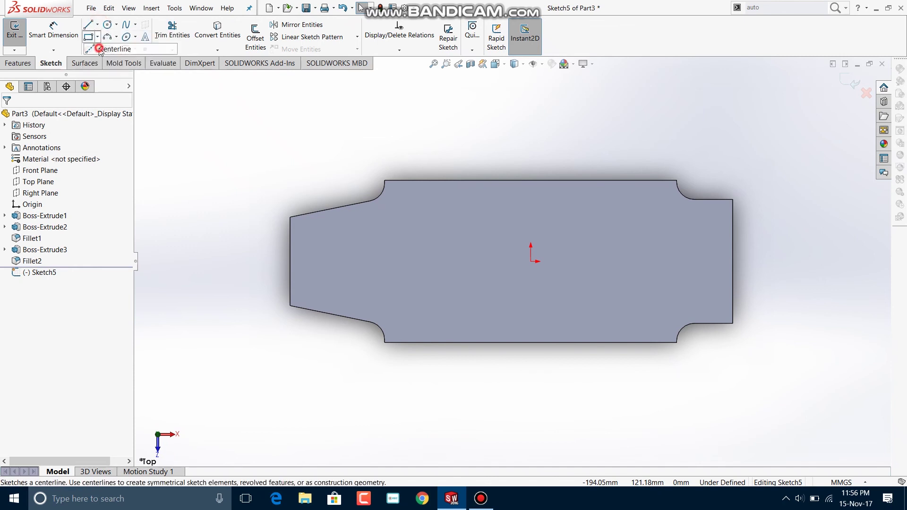
{"action": "left_click", "coordinate": [531, 261]}
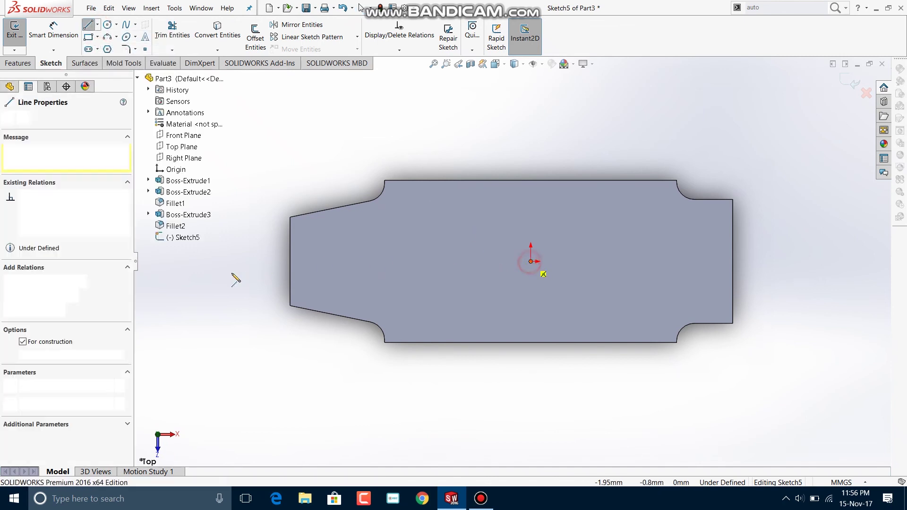
{"action": "left_click", "coordinate": [220, 261]}
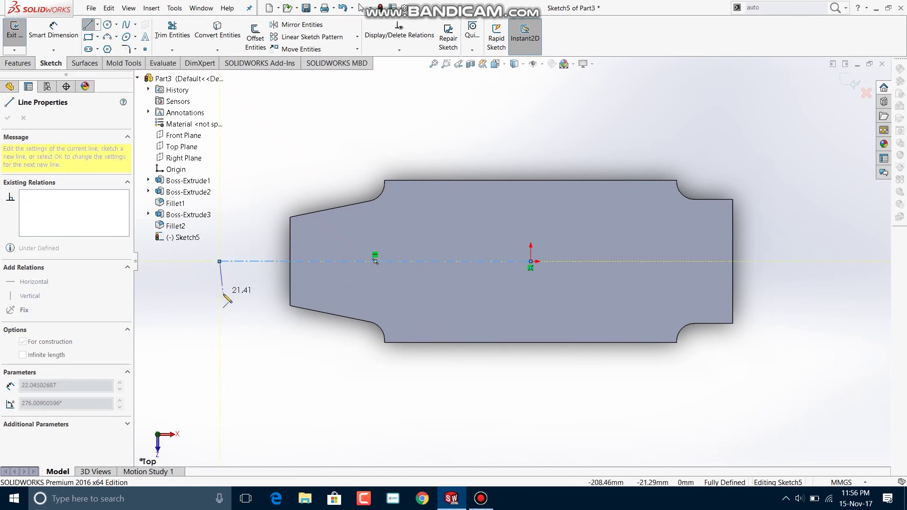
{"action": "key", "text": "Escape"}
{"action": "left_click", "coordinate": [277, 262]}
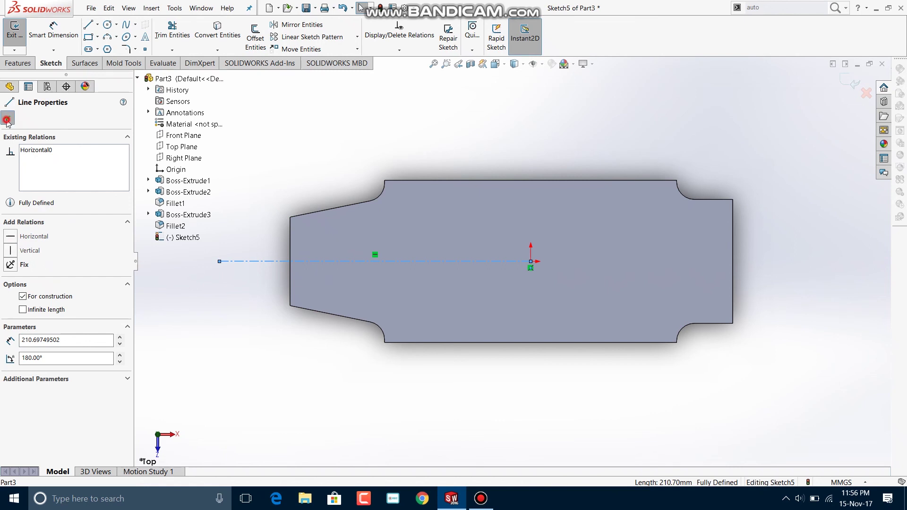
{"action": "left_click", "coordinate": [7, 120]}
Step: Sketch a small corner rectangle straddling the centerline near the origin
{"action": "left_click", "coordinate": [89, 37]}
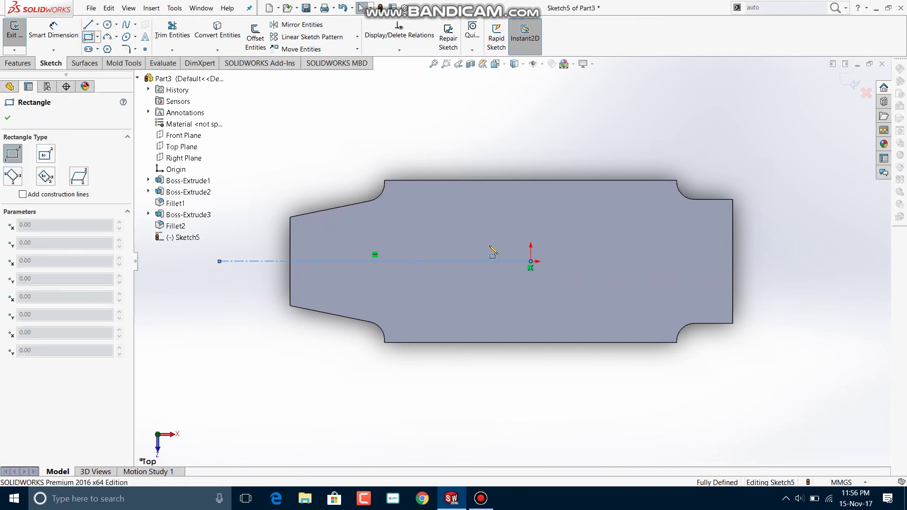
{"action": "left_click", "coordinate": [501, 229]}
{"action": "left_click", "coordinate": [476, 295]}
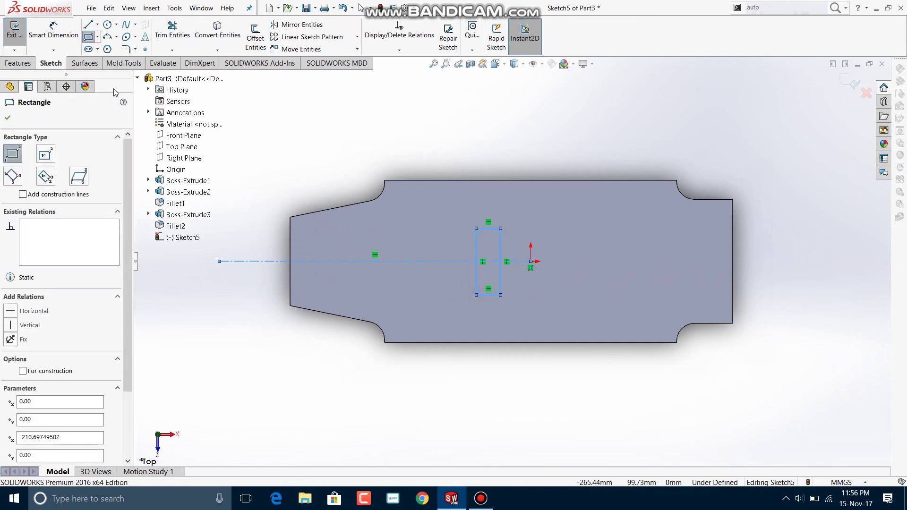
{"action": "left_click", "coordinate": [65, 38]}
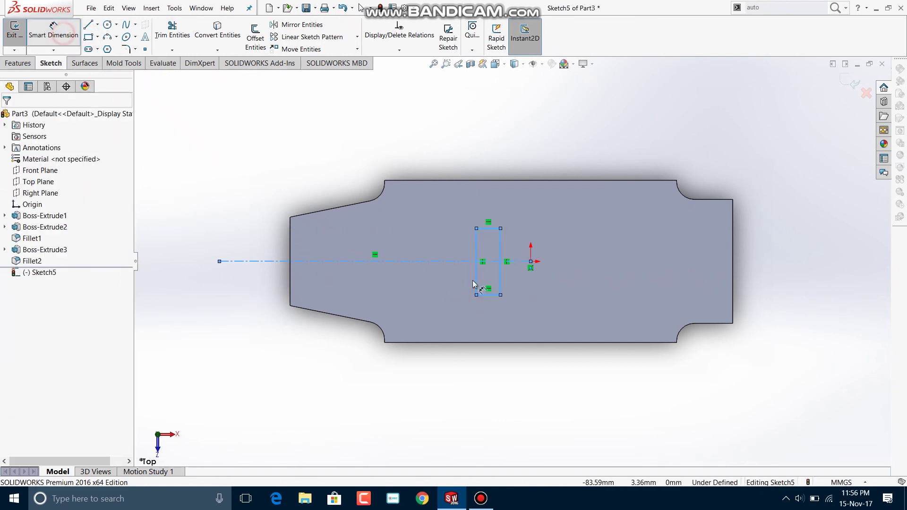
Step: Give the rectangle a 50 mm height, its corner 25 mm from the centerline
{"action": "left_click", "coordinate": [476, 255]}
{"action": "left_click", "coordinate": [442, 262]}
{"action": "type", "text": "50"}
{"action": "key", "text": "Return"}
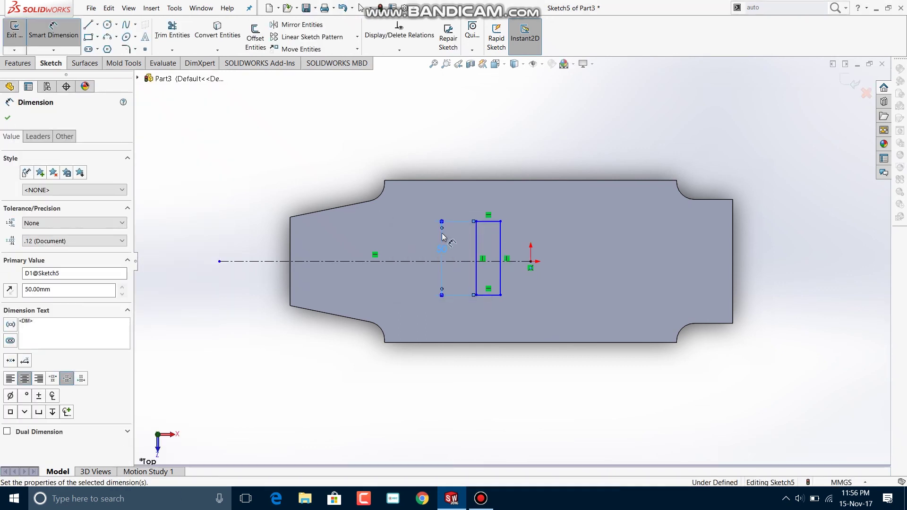
{"action": "left_click", "coordinate": [476, 222]}
{"action": "left_click", "coordinate": [463, 261]}
{"action": "left_click", "coordinate": [465, 244]}
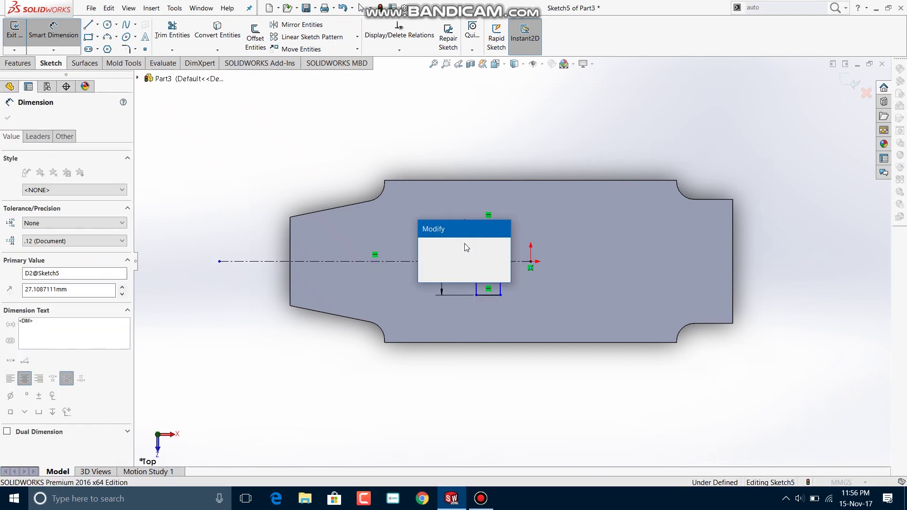
{"action": "type", "text": "25"}
{"action": "key", "text": "Return"}
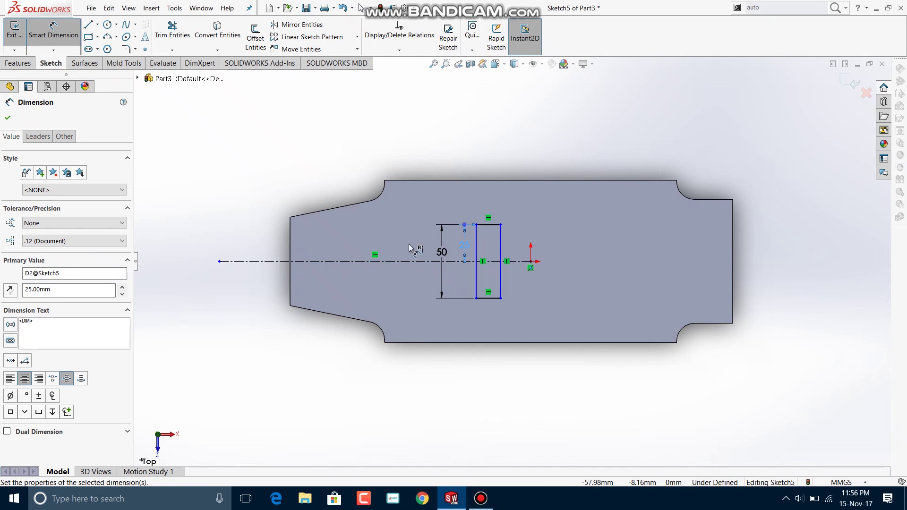
Step: Place the rectangle 98 mm from the plate's left edge, make it 10 mm wide, and exit the sketch
{"action": "left_click", "coordinate": [477, 258]}
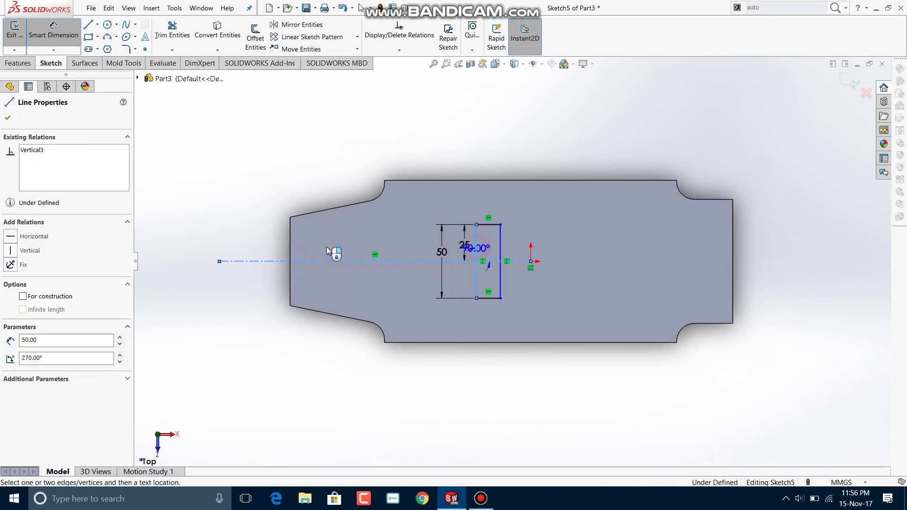
{"action": "left_click", "coordinate": [290, 236]}
{"action": "left_click", "coordinate": [361, 141]}
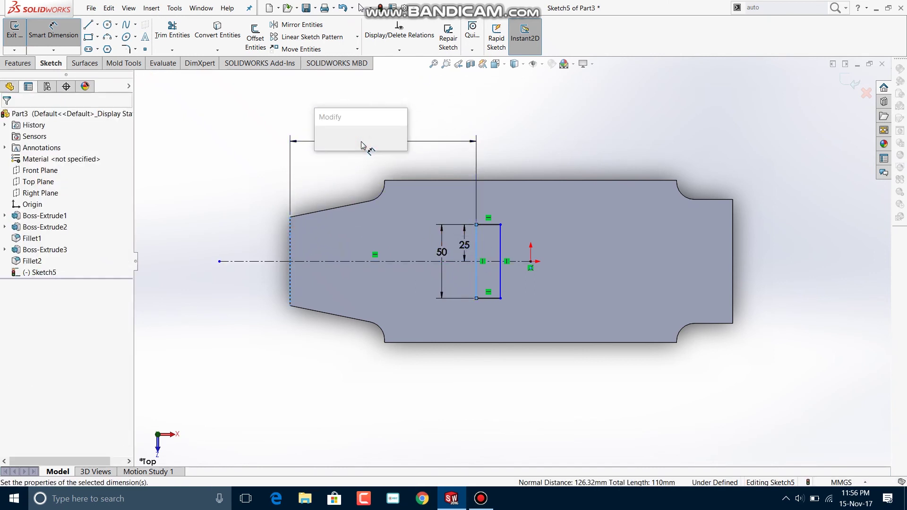
{"action": "type", "text": "98"}
{"action": "key", "text": "Return"}
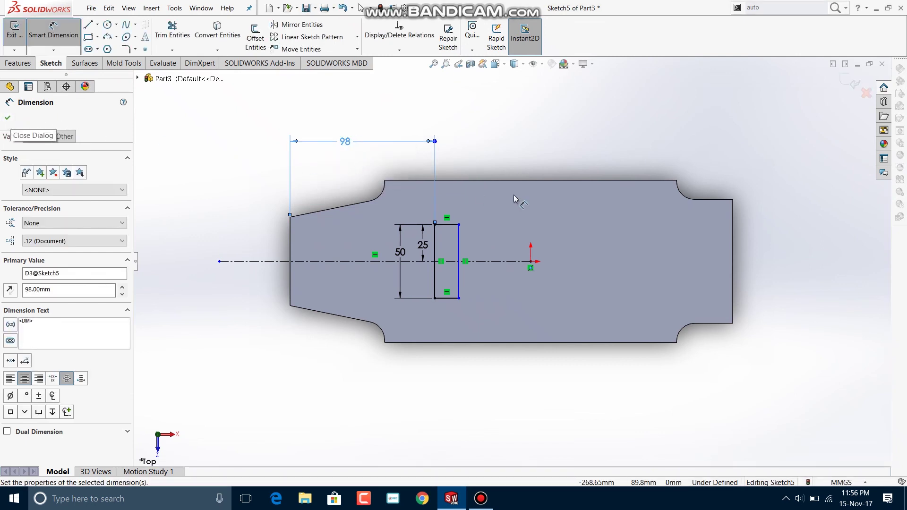
{"action": "left_click", "coordinate": [446, 225]}
{"action": "left_click", "coordinate": [447, 198]}
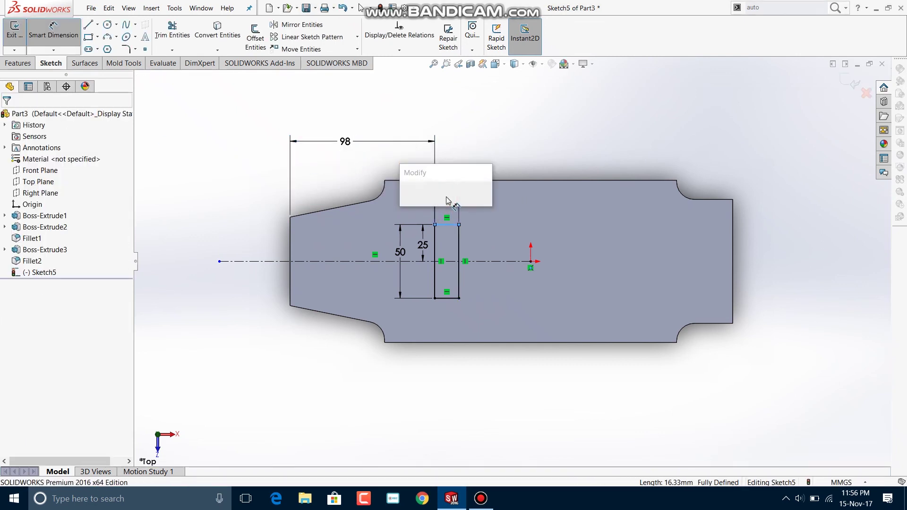
{"action": "type", "text": "10"}
{"action": "key", "text": "Return"}
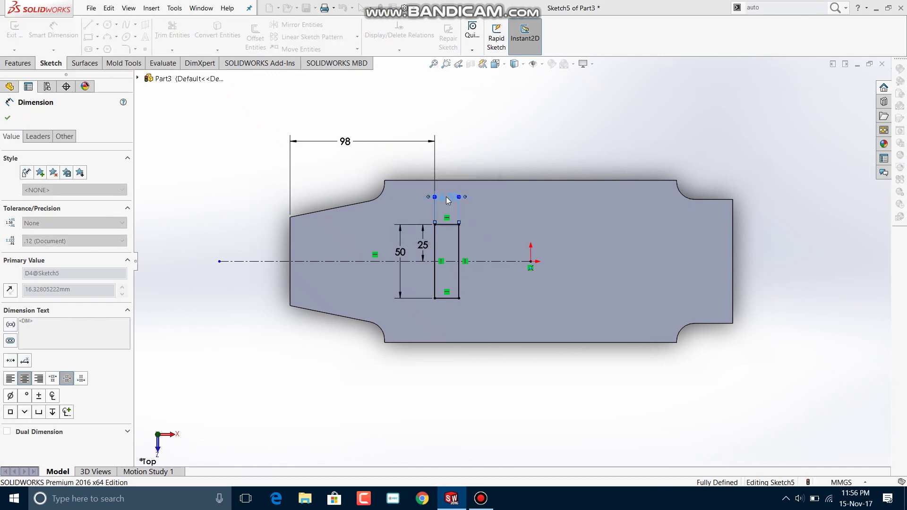
{"action": "left_click", "coordinate": [7, 118]}
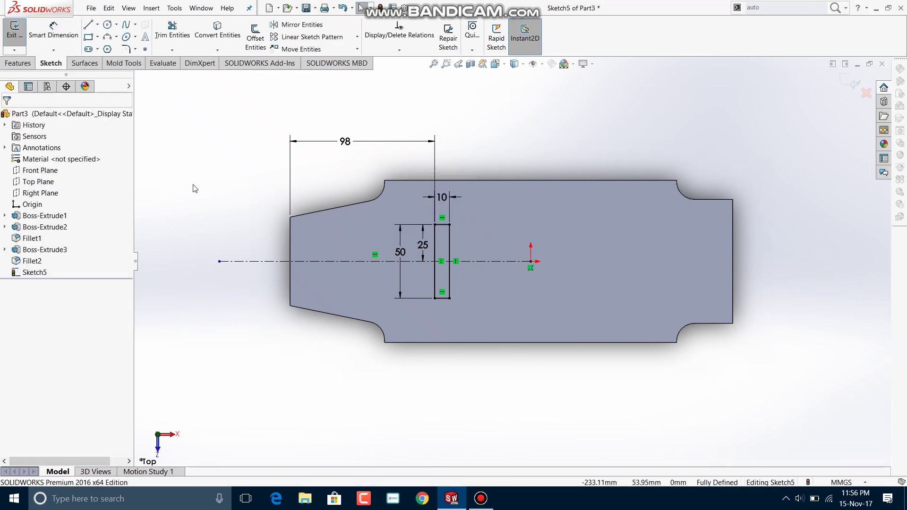
{"action": "mouse_move", "coordinate": [238, 241]}
{"action": "middle_mouse_down"}
{"action": "mouse_move", "coordinate": [227, 215]}
{"action": "mouse_move", "coordinate": [239, 137]}
{"action": "mouse_move", "coordinate": [261, 129]}
{"action": "mouse_move", "coordinate": [263, 157]}
{"action": "middle_mouse_up"}
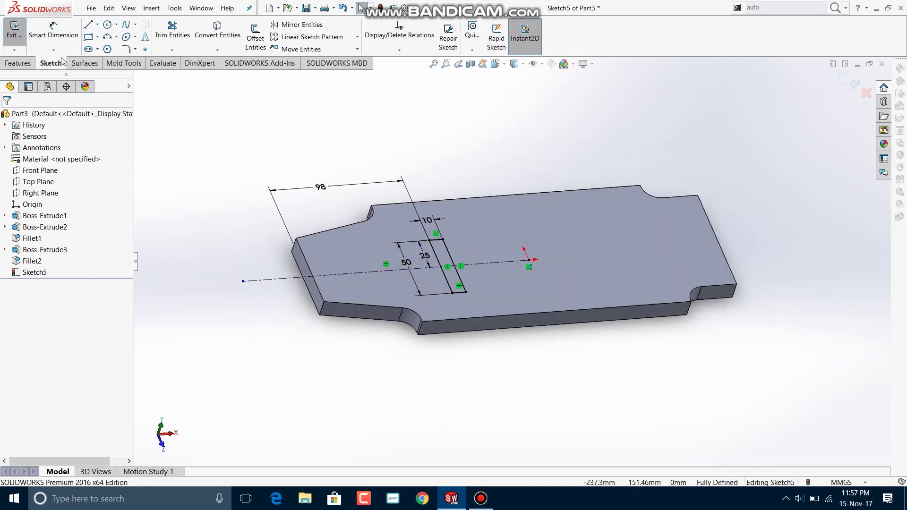
{"action": "left_click", "coordinate": [844, 82]}
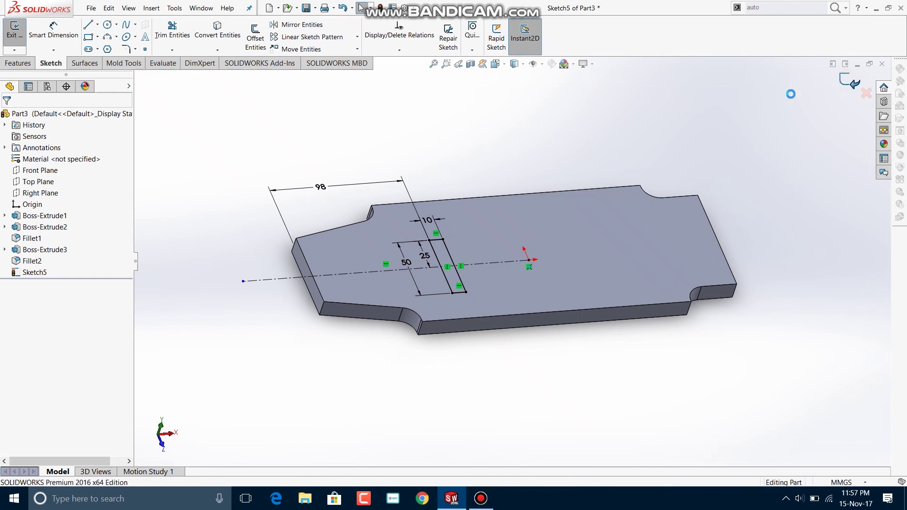
Step: Extrude Sketch5 Blind to a 41 mm depth (13+28) as an upright post
{"action": "left_click", "coordinate": [18, 63]}
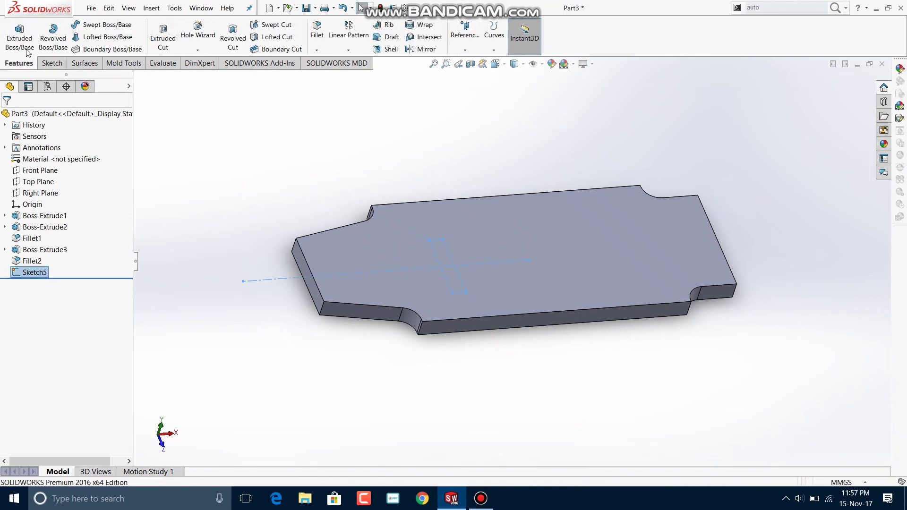
{"action": "left_click", "coordinate": [18, 33]}
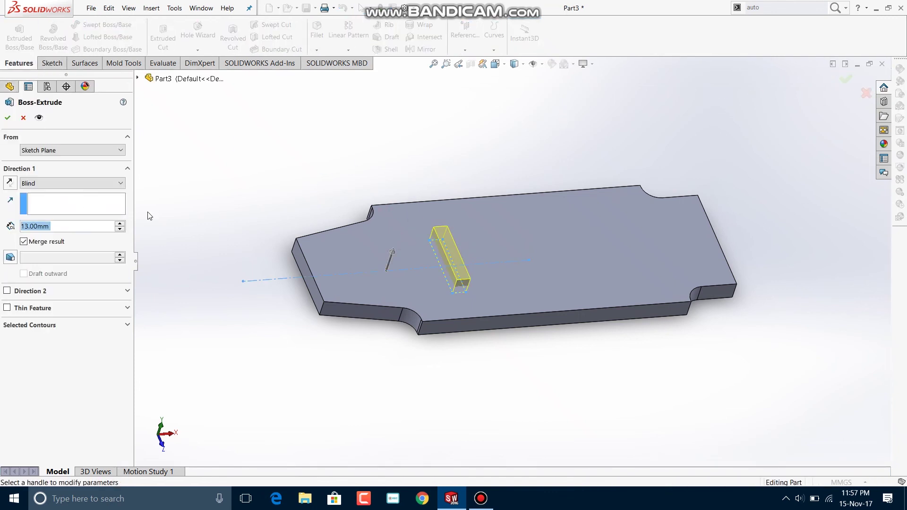
{"action": "left_click", "coordinate": [55, 182]}
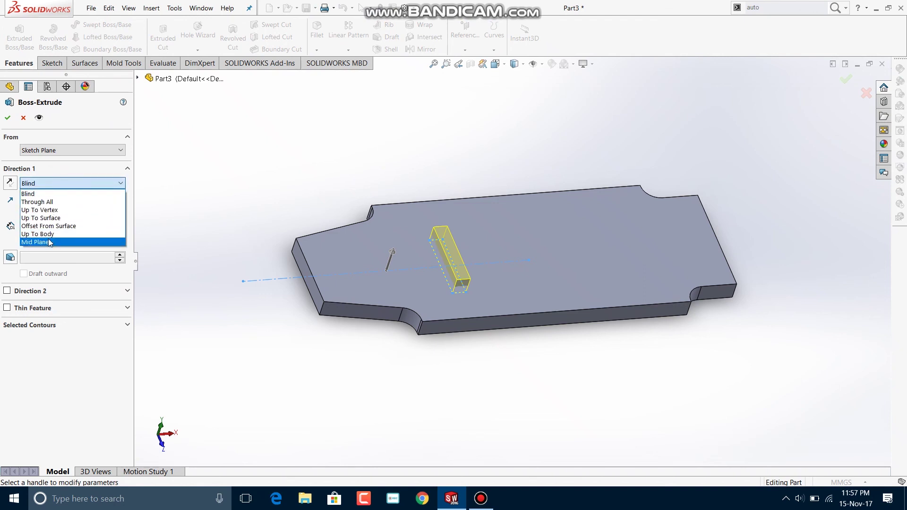
{"action": "left_click", "coordinate": [57, 195]}
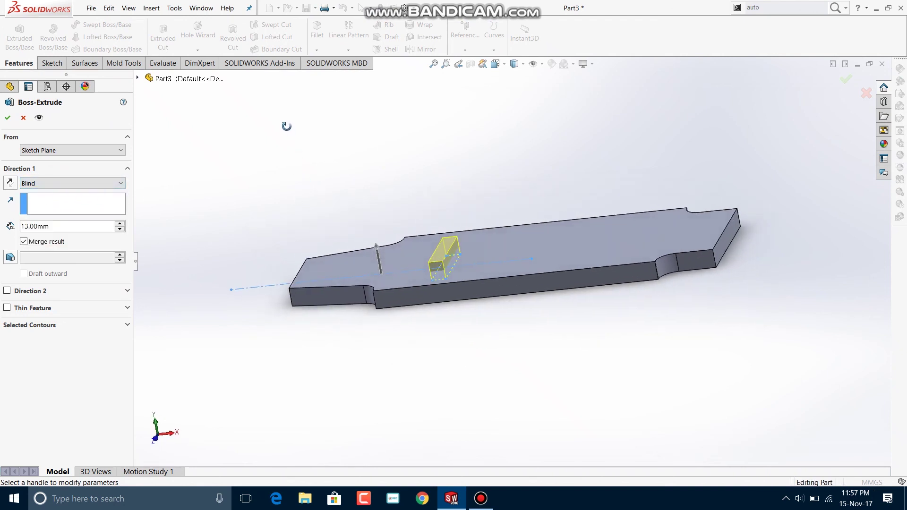
{"action": "middle_click_drag", "start_coordinate": [310, 181], "coordinate": [340, 213]}
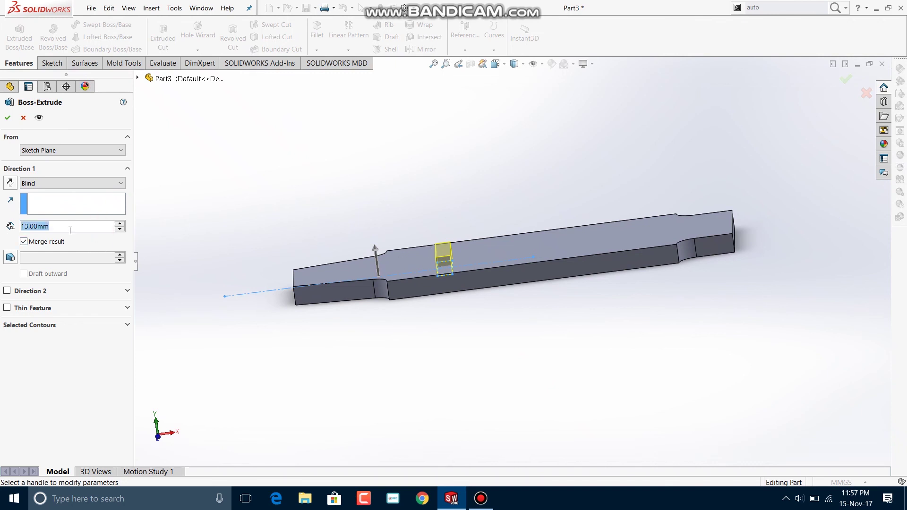
{"action": "key", "text": "BackSpace"}
{"action": "key", "text": "BackSpace"}
{"action": "key", "text": "BackSpace"}
{"action": "type", "text": "+28"}
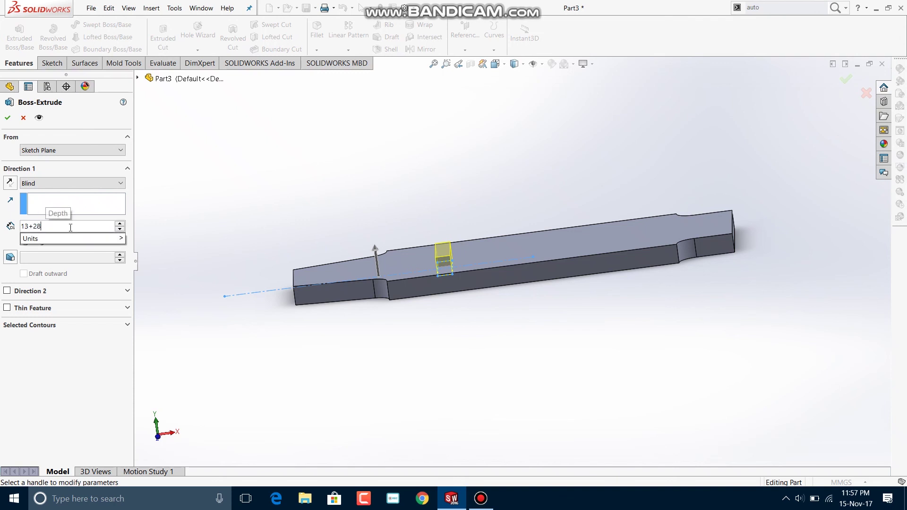
{"action": "key", "text": "Return"}
{"action": "left_click", "coordinate": [7, 119]}
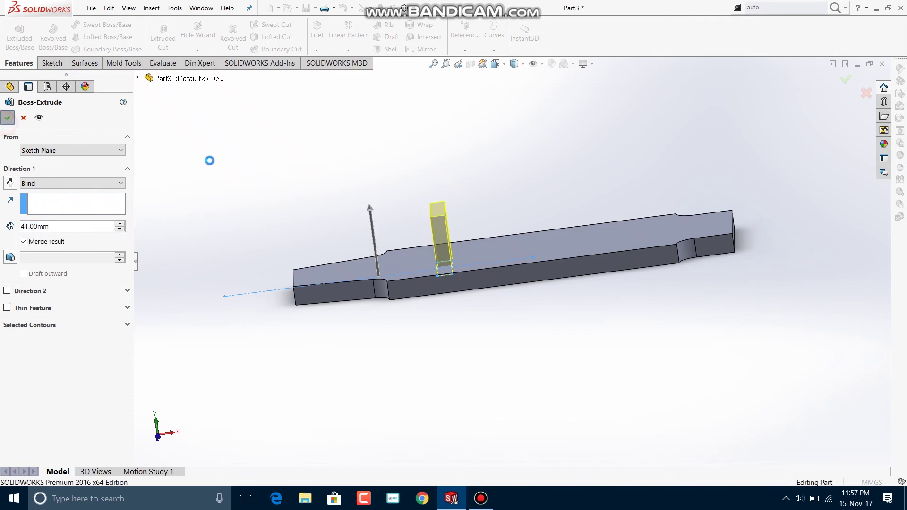
{"action": "mouse_move", "coordinate": [241, 182]}
{"action": "middle_mouse_down"}
{"action": "mouse_move", "coordinate": [358, 172]}
{"action": "mouse_move", "coordinate": [355, 101]}
{"action": "mouse_move", "coordinate": [348, 170]}
{"action": "mouse_move", "coordinate": [316, 170]}
{"action": "mouse_move", "coordinate": [322, 184]}
{"action": "mouse_move", "coordinate": [308, 176]}
{"action": "middle_mouse_up"}
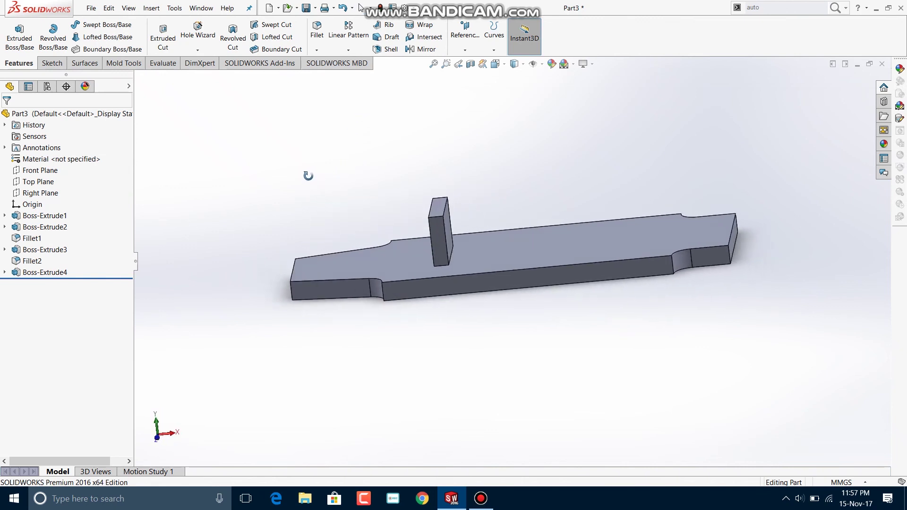
Step: Start Sketch6 on a reference plane picked from the FeatureManager tree
{"action": "left_click", "coordinate": [48, 61]}
{"action": "left_click", "coordinate": [14, 30]}
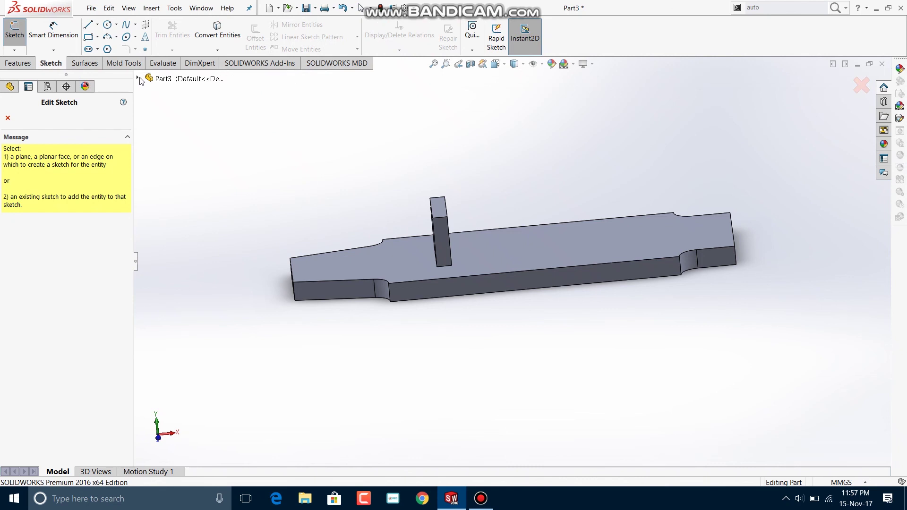
{"action": "left_click", "coordinate": [137, 78]}
{"action": "middle_click_drag", "start_coordinate": [380, 176], "coordinate": [331, 170]}
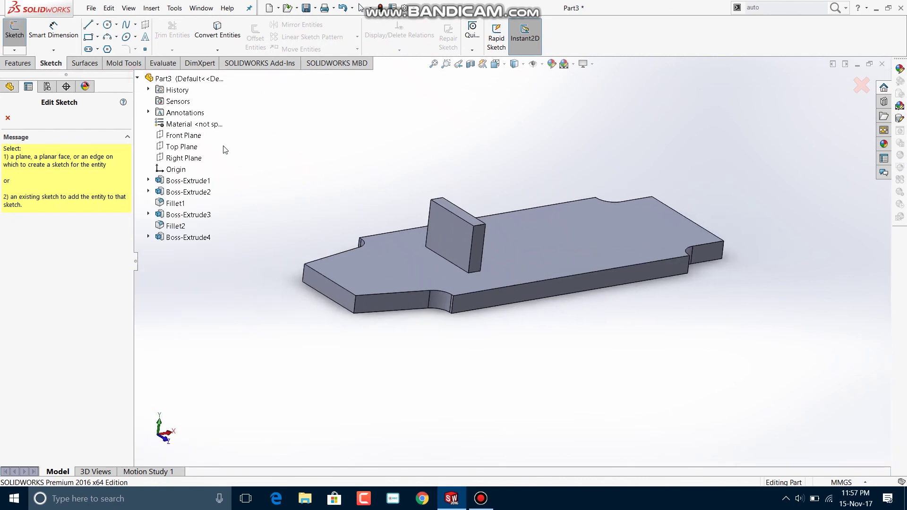
{"action": "left_click", "coordinate": [186, 145]}
{"action": "left_click", "coordinate": [494, 64]}
Step: View the part from the front and draw a corner rectangle on top of the post
{"action": "left_click", "coordinate": [542, 116]}
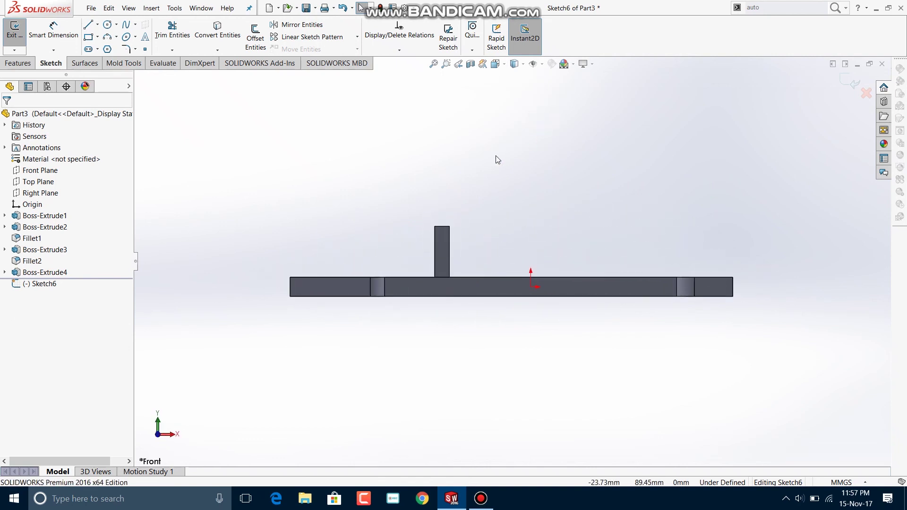
{"action": "right_click", "coordinate": [293, 142]}
{"action": "left_click", "coordinate": [252, 107]}
{"action": "mouse_move", "coordinate": [465, 170]}
{"action": "middle_mouse_down", "text": "shift"}
{"action": "mouse_move", "coordinate": [465, 158]}
{"action": "mouse_move", "coordinate": [466, 257]}
{"action": "middle_mouse_up", "text": "shift"}
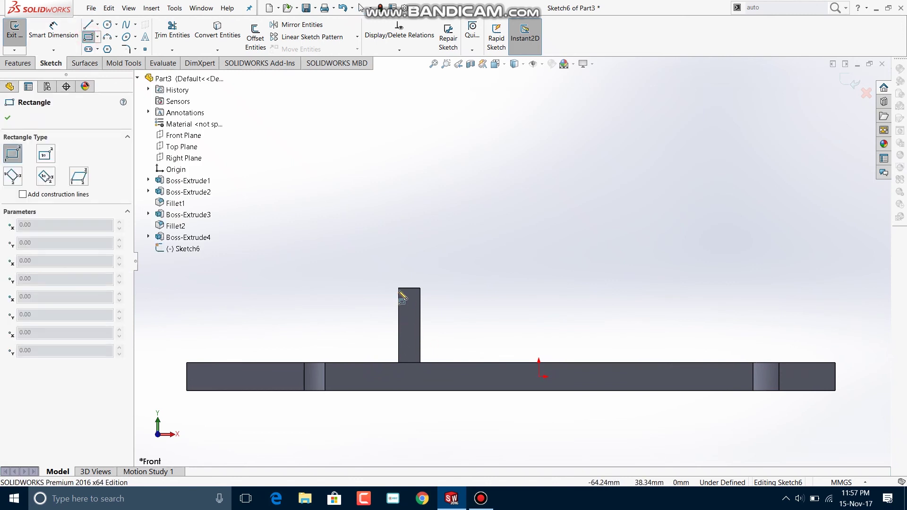
{"action": "key", "text": "Escape"}
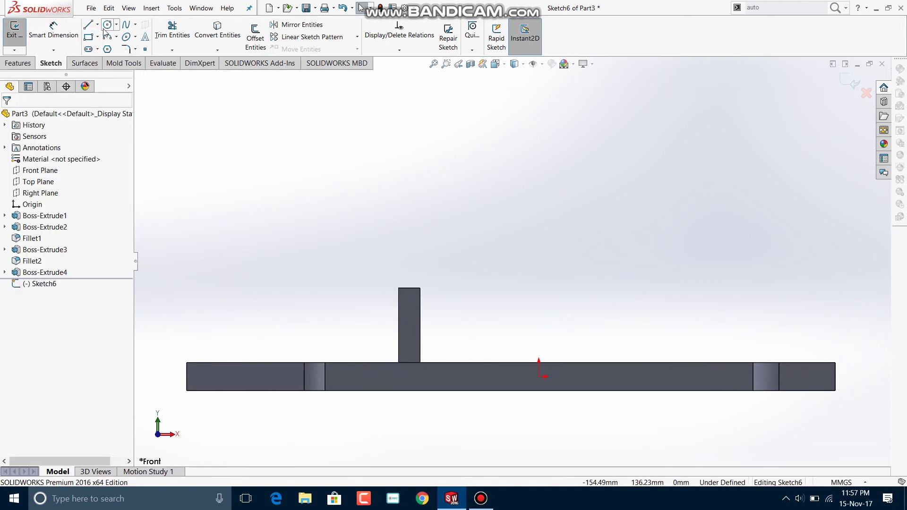
{"action": "left_click", "coordinate": [88, 38]}
{"action": "left_click", "coordinate": [398, 287]}
{"action": "left_click", "coordinate": [438, 266]}
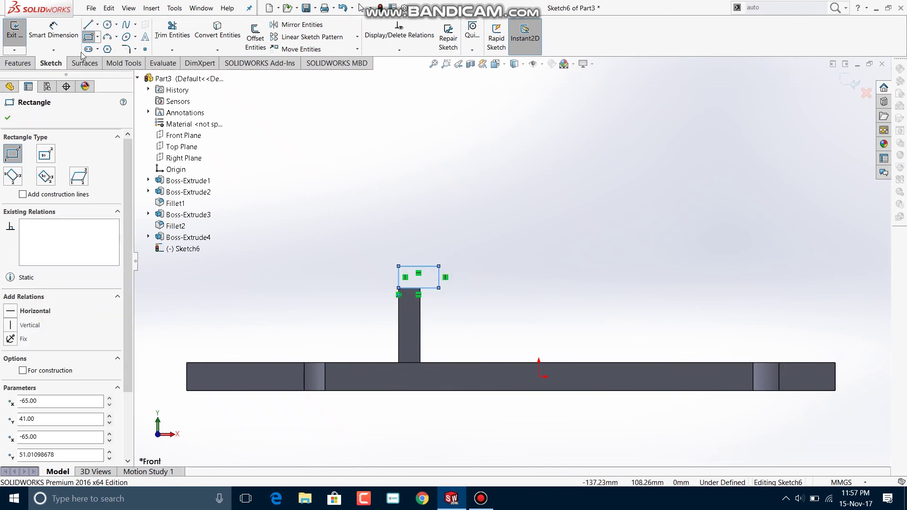
{"action": "right_click_drag", "start_coordinate": [437, 274], "coordinate": [437, 245]}
Step: Dimension the rectangle 16 mm wide along its top edge and 10 mm tall
{"action": "left_click", "coordinate": [420, 268]}
{"action": "left_click", "coordinate": [418, 241]}
{"action": "type", "text": "16"}
{"action": "key", "text": "Return"}
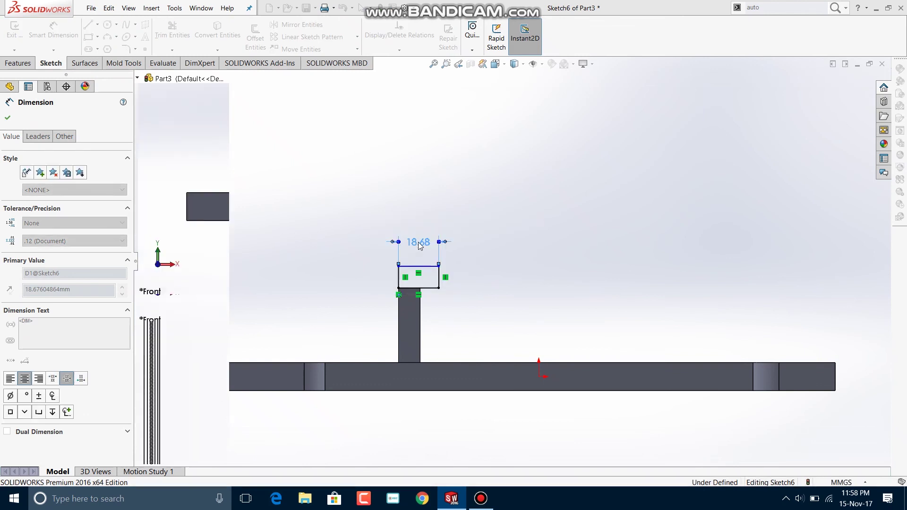
{"action": "left_click", "coordinate": [398, 282]}
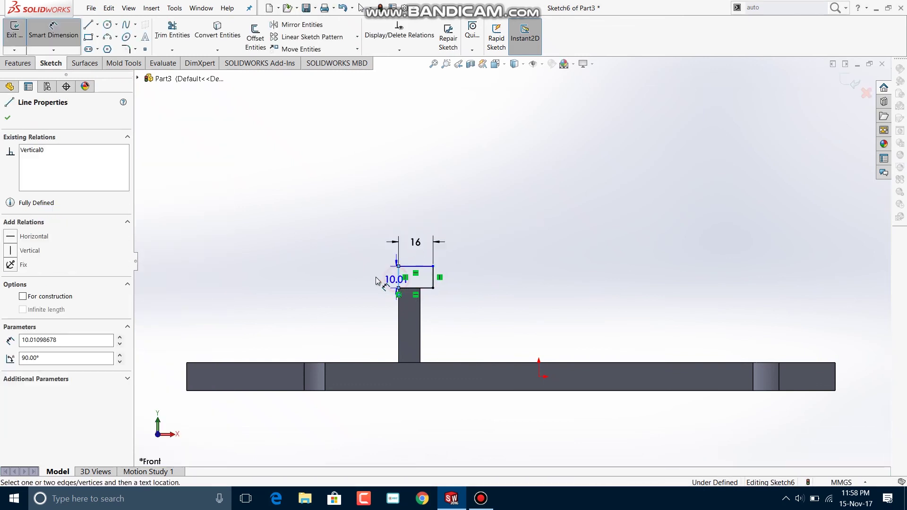
{"action": "type", "text": "10"}
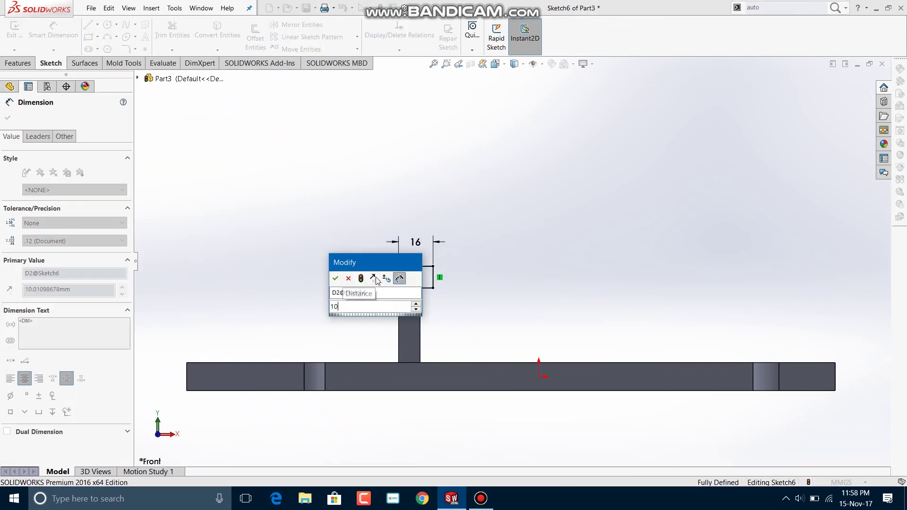
{"action": "key", "text": "Return"}
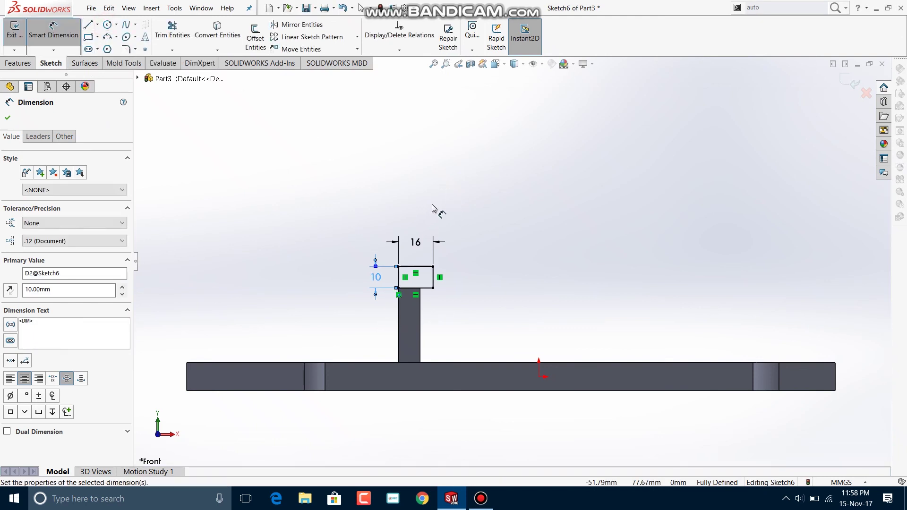
{"action": "left_click", "coordinate": [107, 25]}
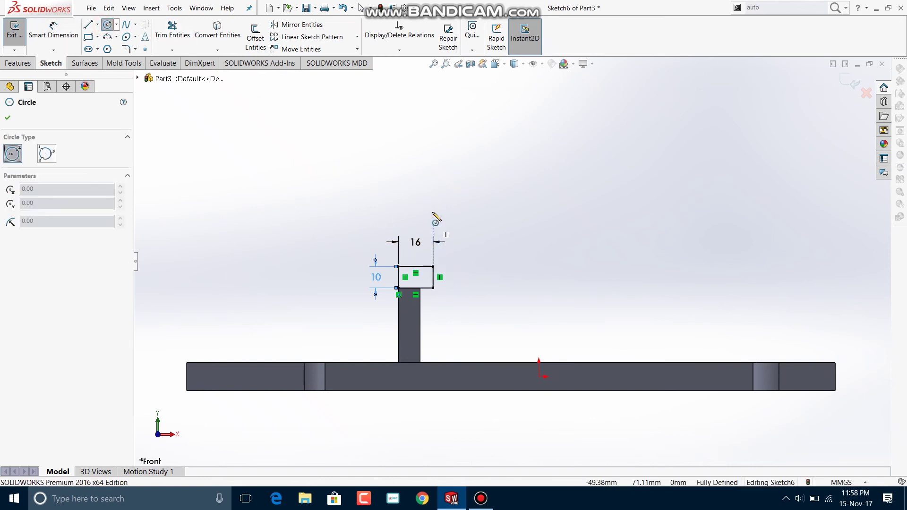
Step: Draw a 16 mm radius circle centred 26 mm above the rectangle's bottom edge
{"action": "left_click", "coordinate": [433, 202]}
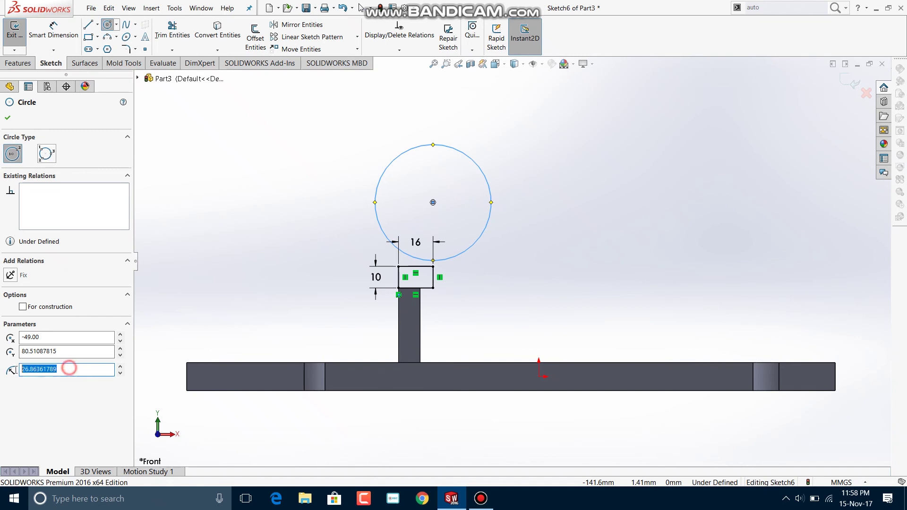
{"action": "type", "text": "6"}
{"action": "key", "text": "Return"}
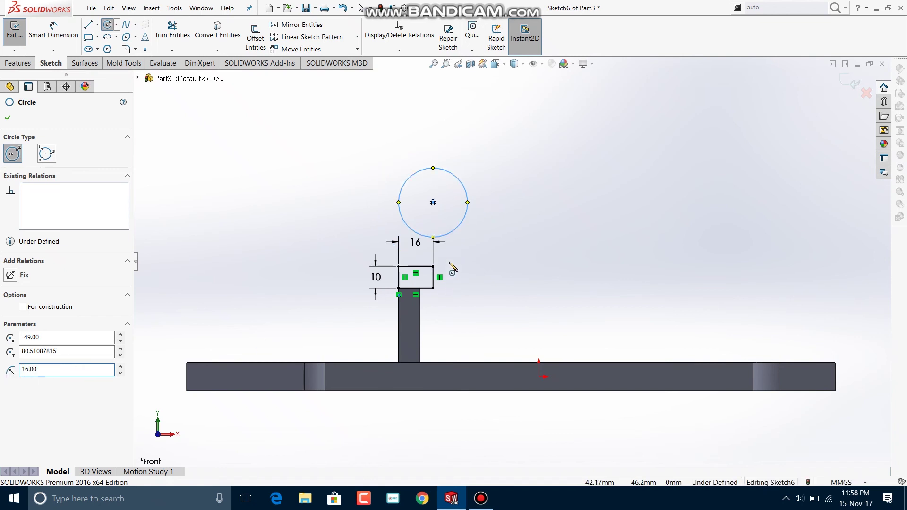
{"action": "left_click", "coordinate": [53, 33]}
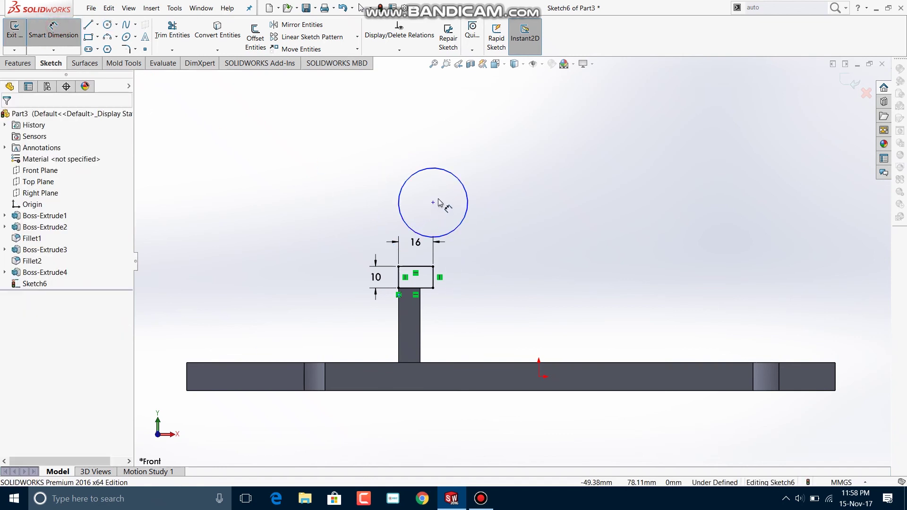
{"action": "left_click", "coordinate": [433, 202]}
{"action": "left_click", "coordinate": [429, 288]}
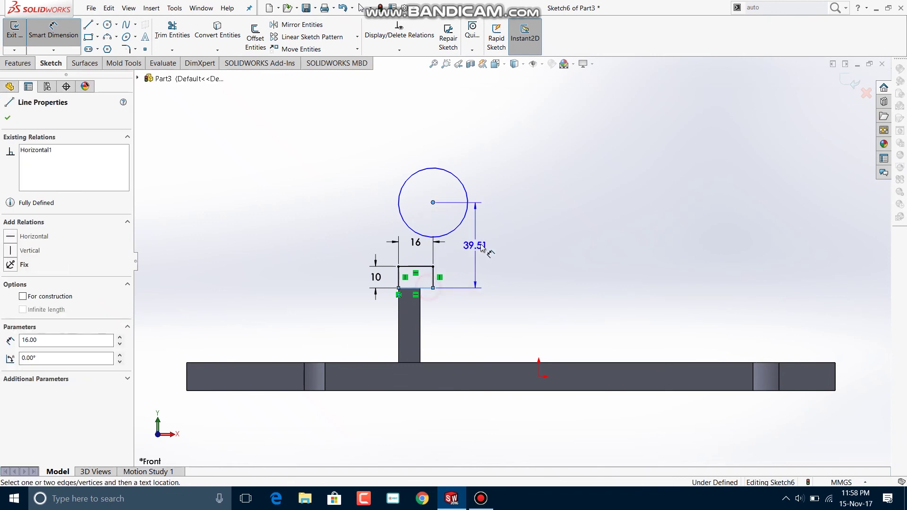
{"action": "left_click", "coordinate": [482, 247]}
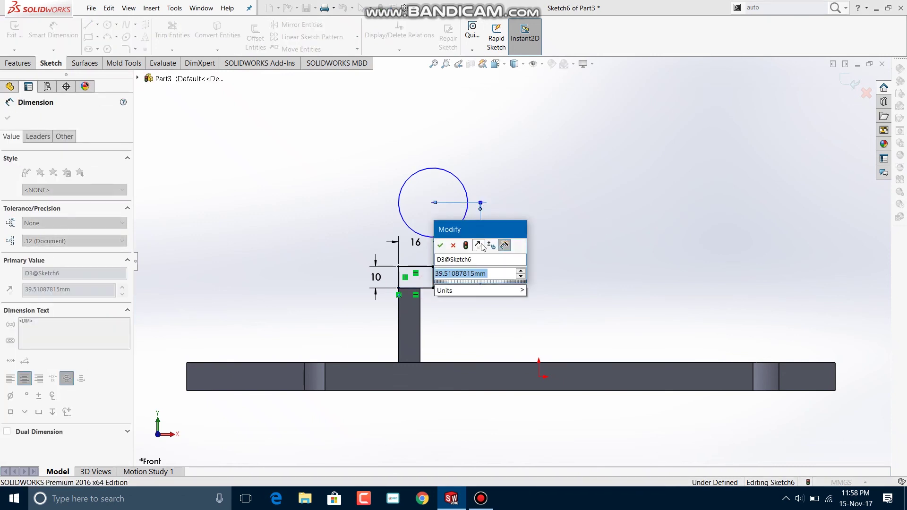
{"action": "type", "text": "29"}
{"action": "key", "text": "Return"}
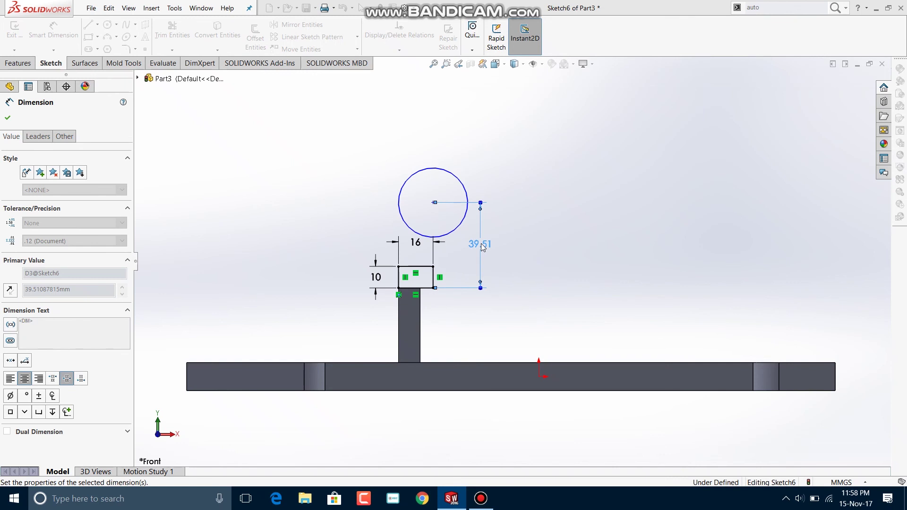
{"action": "double_click", "coordinate": [480, 255]}
{"action": "type", "text": "5"}
{"action": "type", "text": "/2"}
{"action": "key", "text": "Return"}
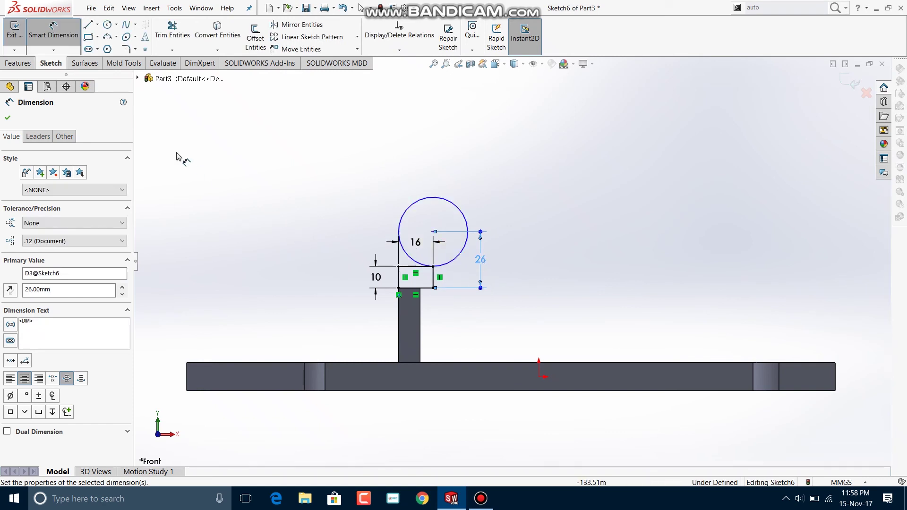
Step: Add a concentric outer circle of 26 mm radius
{"action": "left_click", "coordinate": [106, 26]}
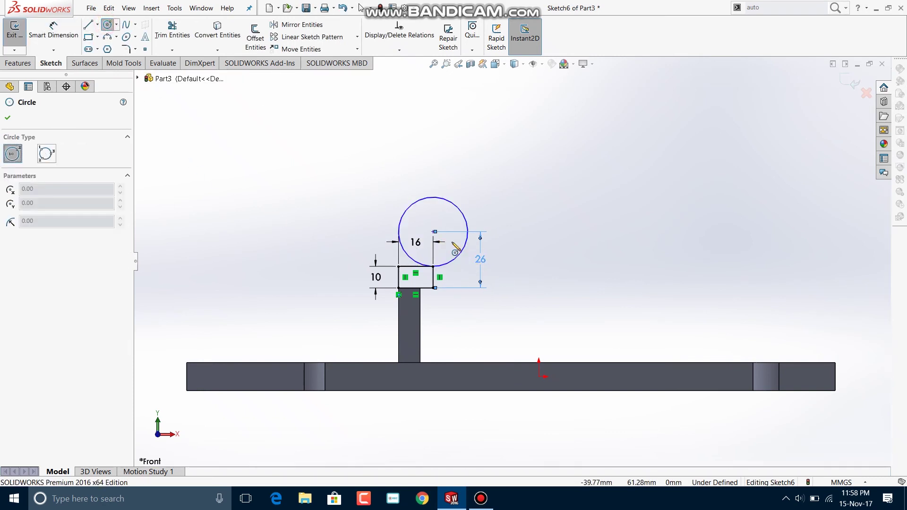
{"action": "left_click", "coordinate": [434, 232]}
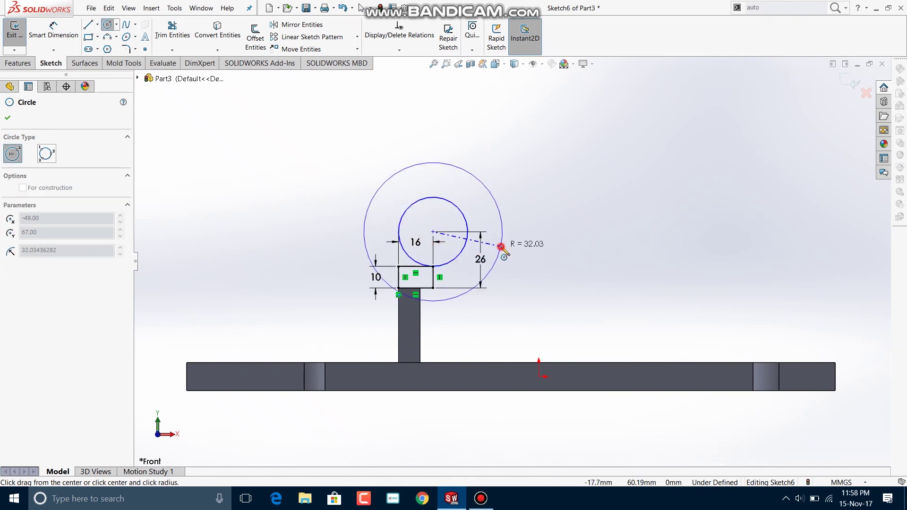
{"action": "left_click", "coordinate": [502, 248]}
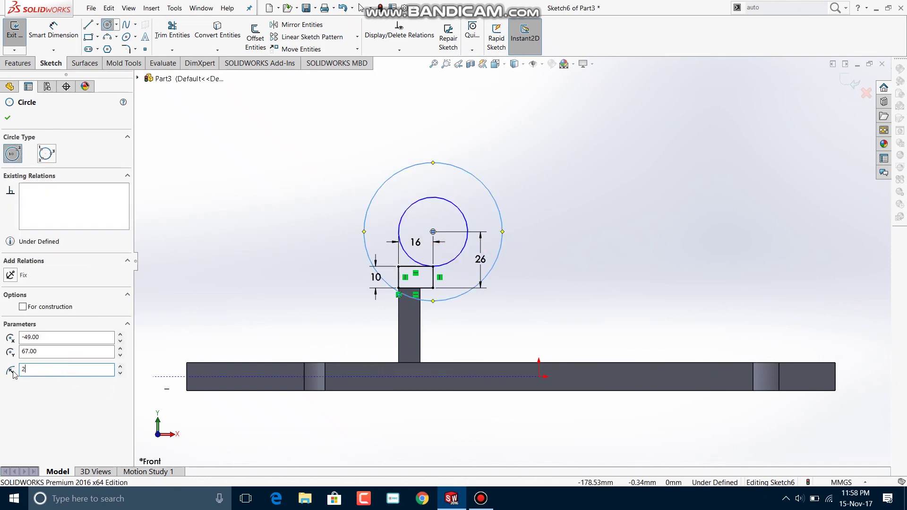
{"action": "left_click", "coordinate": [8, 119]}
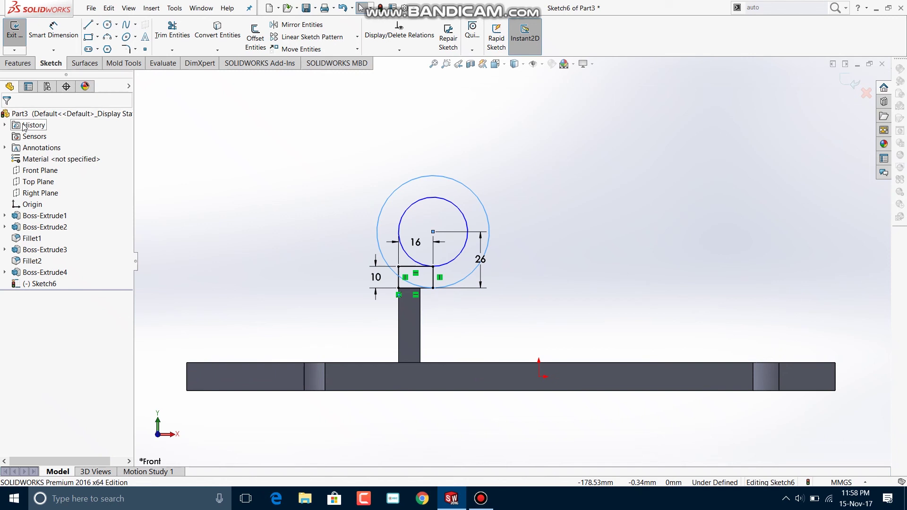
{"action": "left_click", "coordinate": [98, 25]}
Step: Draw a horizontal centreline running left from the circles' centre
{"action": "left_click", "coordinate": [102, 47]}
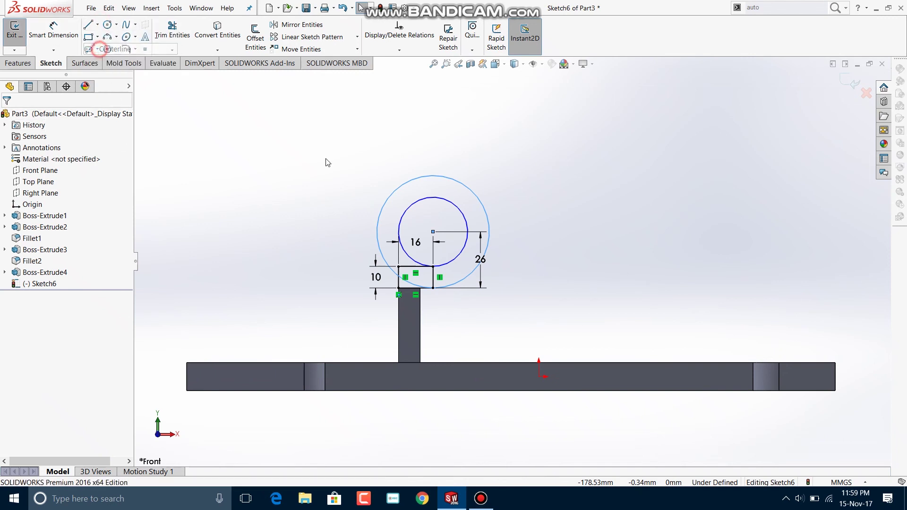
{"action": "left_click", "coordinate": [433, 232]}
{"action": "left_click", "coordinate": [271, 232]}
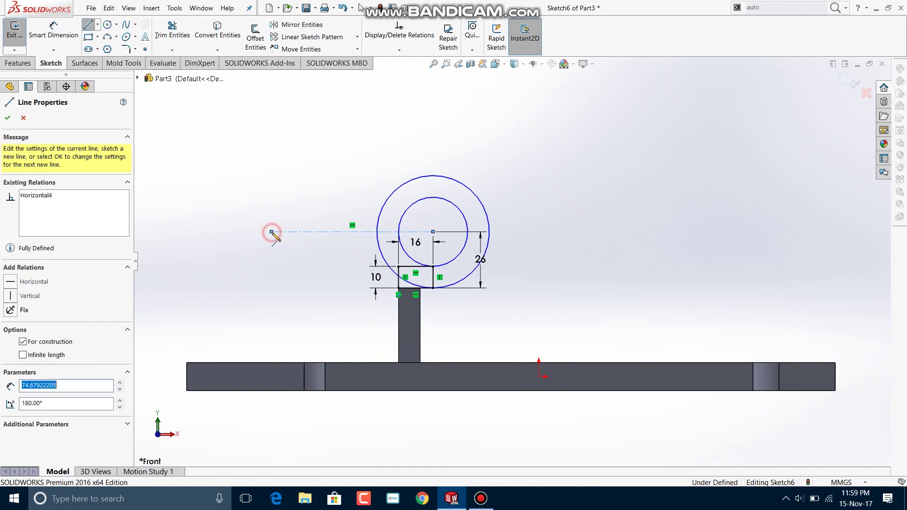
{"action": "key", "text": "Escape"}
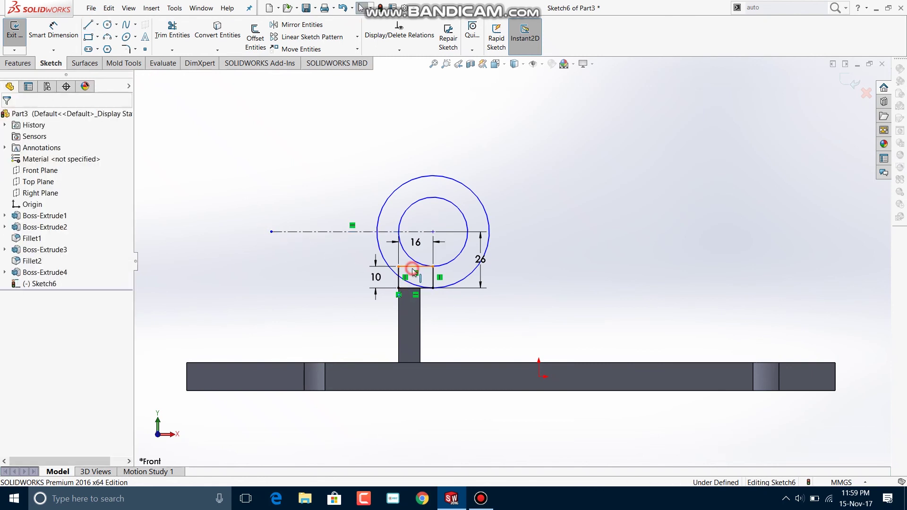
Step: Mirror the rectangle's edges and corner point about the centreline to make a copy above it
{"action": "left_click", "coordinate": [409, 267]}
{"action": "left_click", "coordinate": [396, 283], "text": "ctrl"}
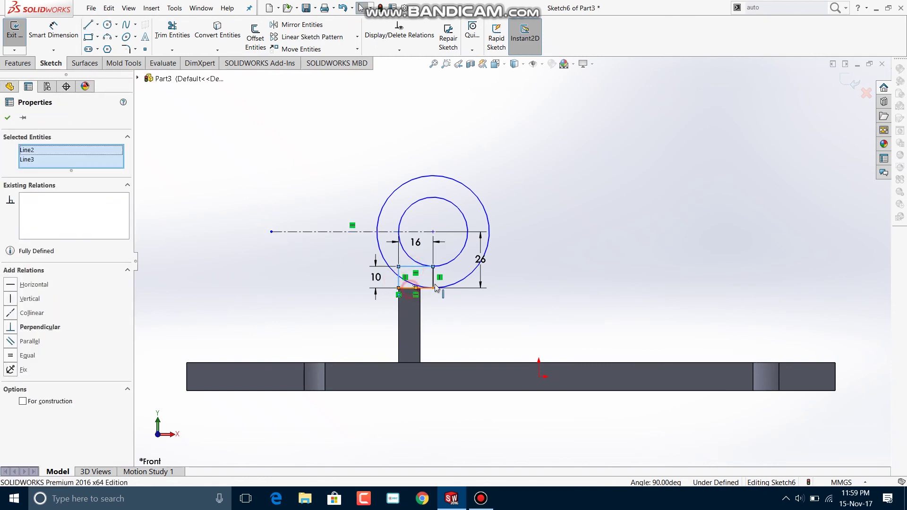
{"action": "left_click", "coordinate": [433, 279], "text": "ctrl"}
{"action": "left_click", "coordinate": [416, 288], "text": "ctrl"}
{"action": "left_click", "coordinate": [399, 288], "text": "ctrl"}
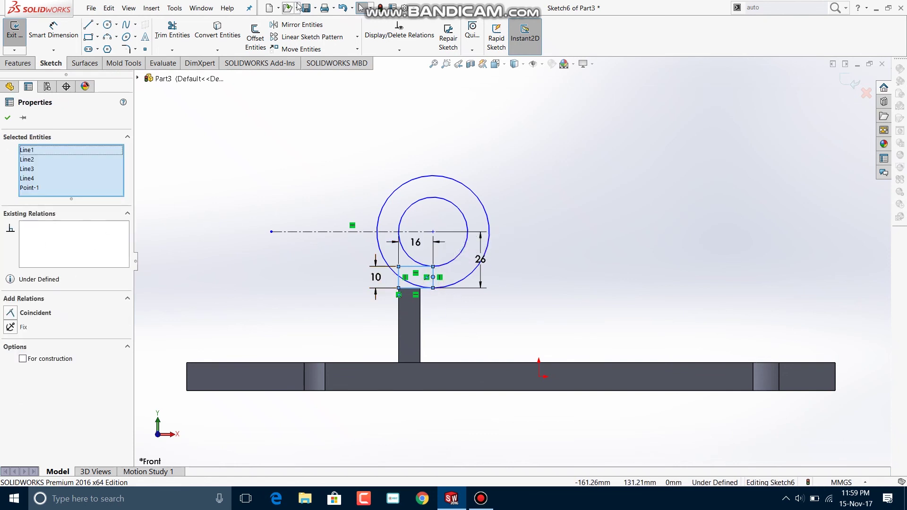
{"action": "left_click", "coordinate": [286, 28]}
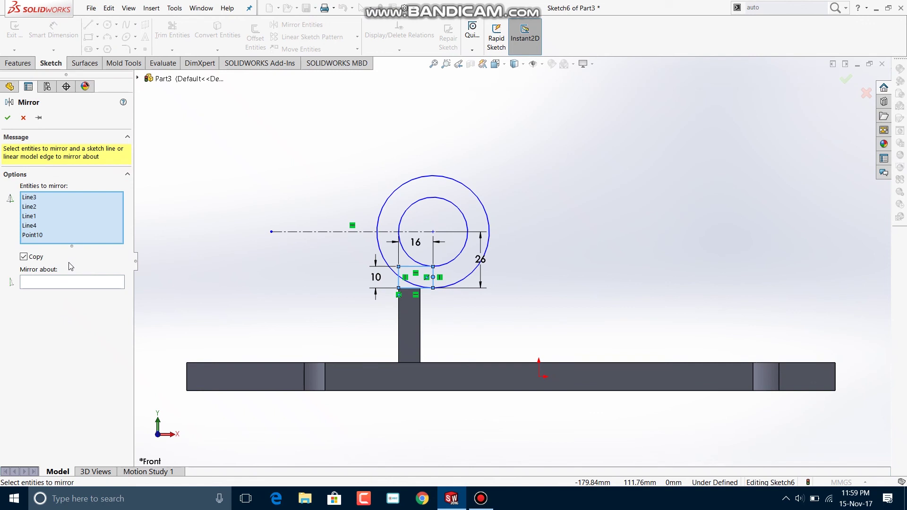
{"action": "left_click", "coordinate": [72, 280]}
{"action": "left_click", "coordinate": [292, 232]}
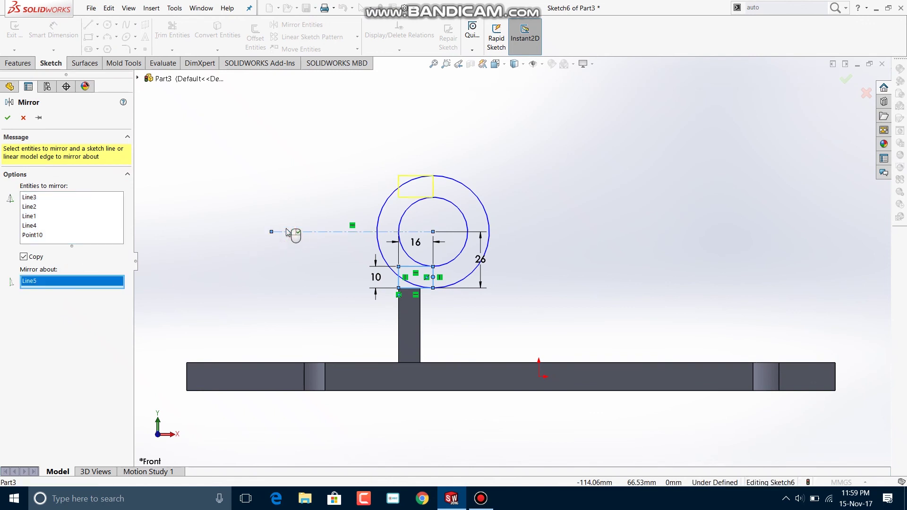
{"action": "left_click", "coordinate": [8, 117]}
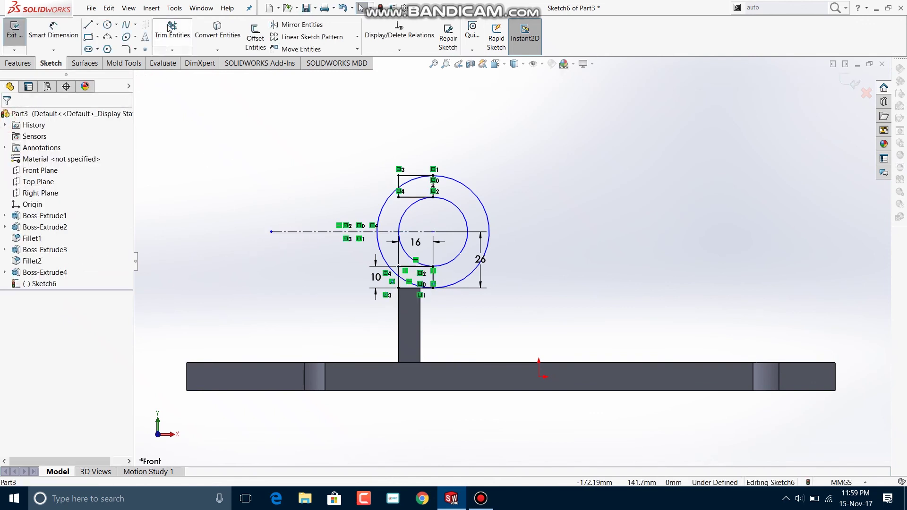
Step: Trim away the circles' left parts and leftover line pieces near the rectangles
{"action": "left_click", "coordinate": [169, 29]}
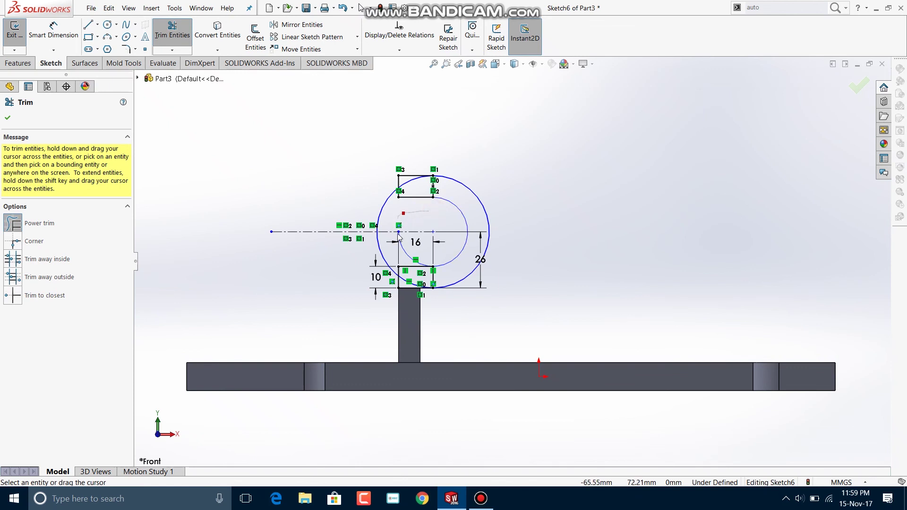
{"action": "left_click_drag", "start_coordinate": [399, 238], "coordinate": [407, 250]}
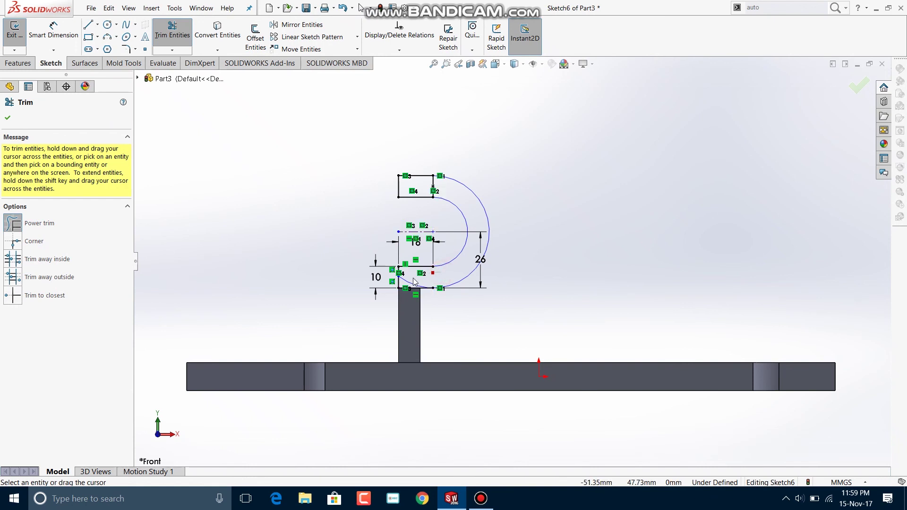
{"action": "left_click_drag", "start_coordinate": [449, 188], "coordinate": [433, 190]}
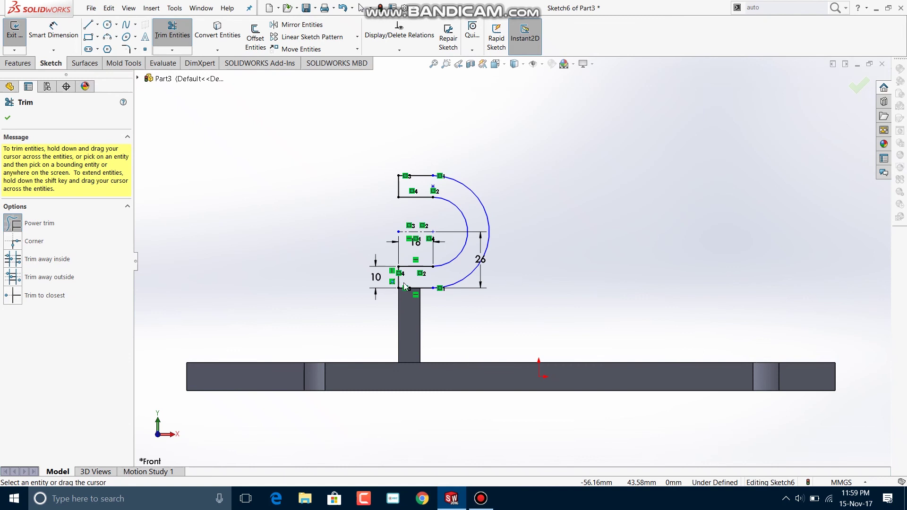
{"action": "left_click", "coordinate": [7, 118]}
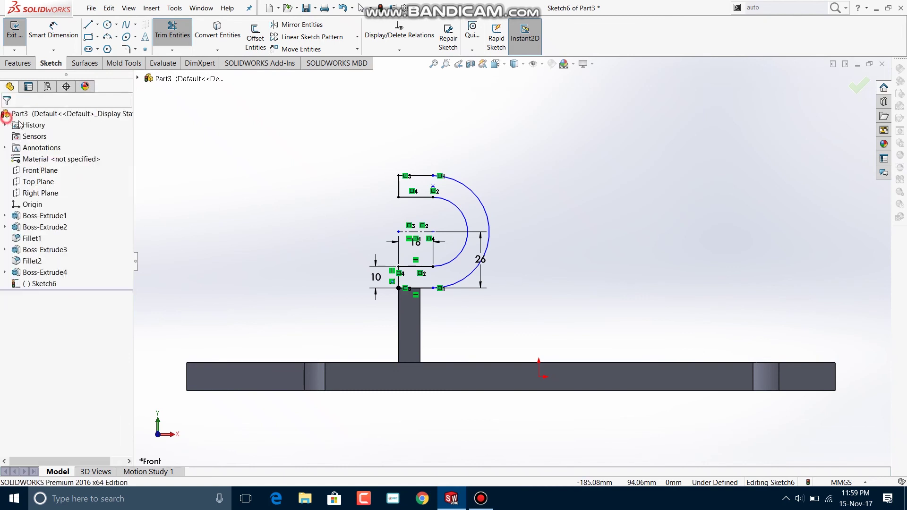
Step: Move the 26 mm dimension to the right, then exit the hook sketch and orbit to 3D
{"action": "left_click", "coordinate": [413, 255]}
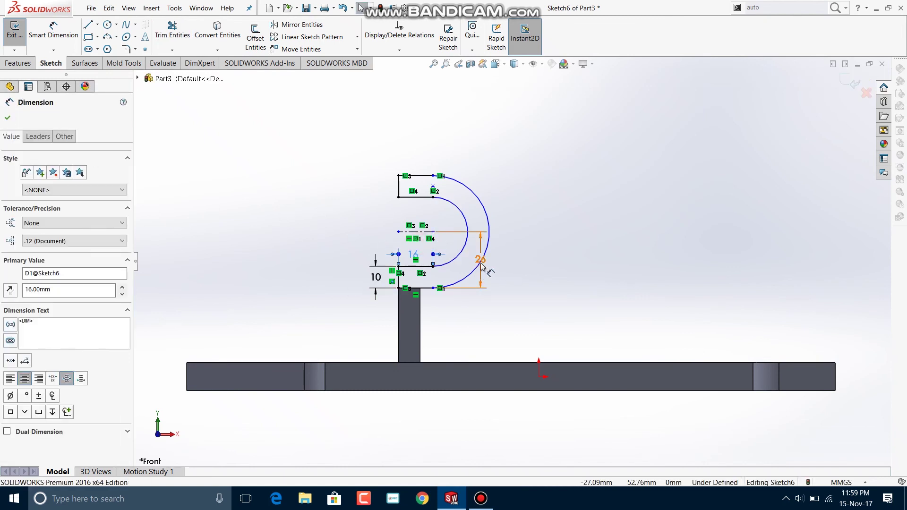
{"action": "left_click_drag", "start_coordinate": [482, 267], "coordinate": [519, 260]}
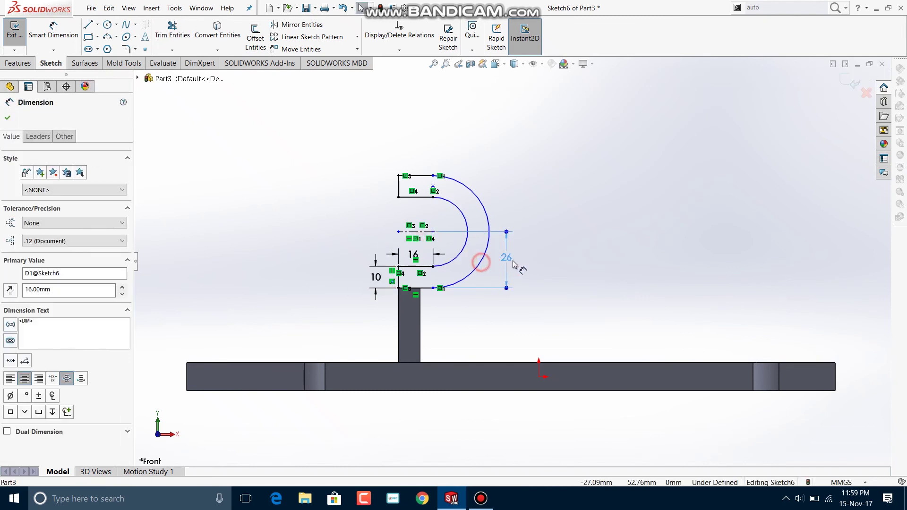
{"action": "left_click", "coordinate": [846, 84]}
{"action": "mouse_move", "coordinate": [559, 175]}
{"action": "middle_mouse_down"}
{"action": "mouse_move", "coordinate": [520, 204]}
{"action": "mouse_move", "coordinate": [514, 223]}
{"action": "middle_mouse_up"}
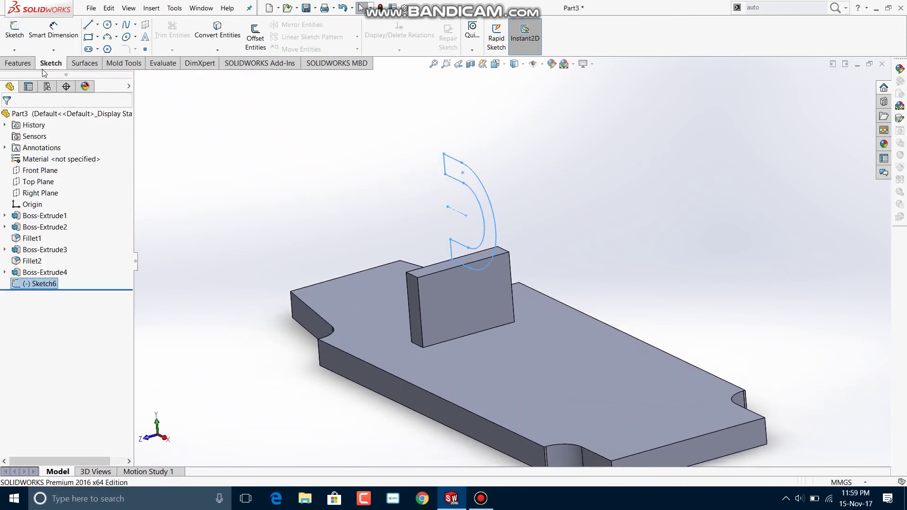
Step: Extrude Sketch6 60 mm Mid Plane into the solid C-shaped hook
{"action": "left_click", "coordinate": [17, 62]}
{"action": "left_click", "coordinate": [19, 35]}
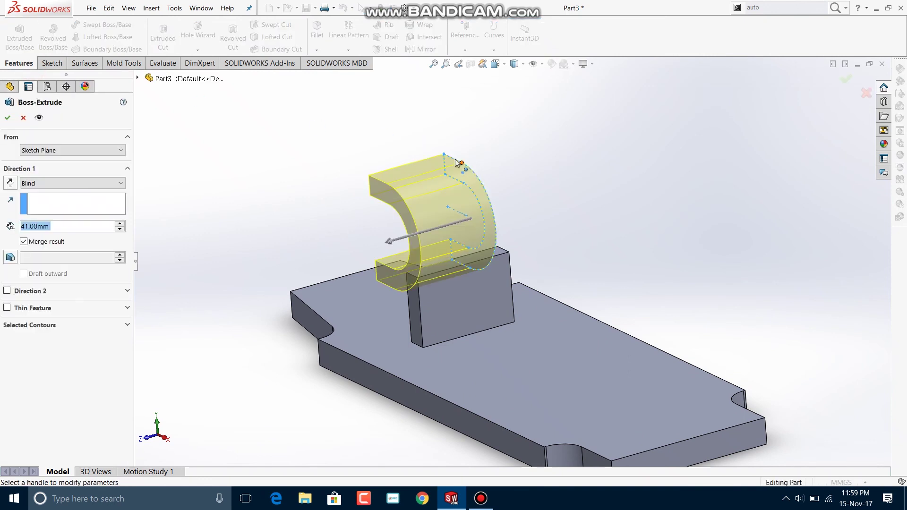
{"action": "left_click", "coordinate": [66, 184]}
{"action": "left_click", "coordinate": [63, 246]}
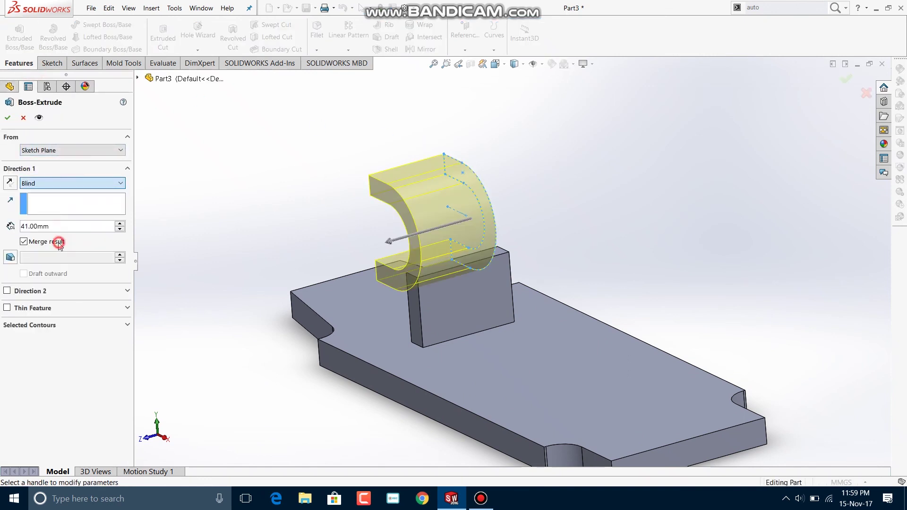
{"action": "type", "text": "60"}
{"action": "key", "text": "Return"}
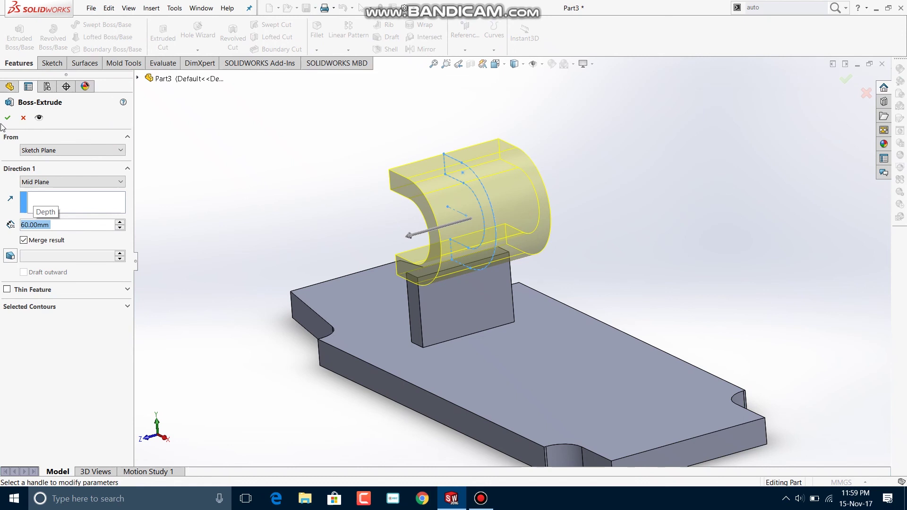
{"action": "left_click", "coordinate": [3, 121]}
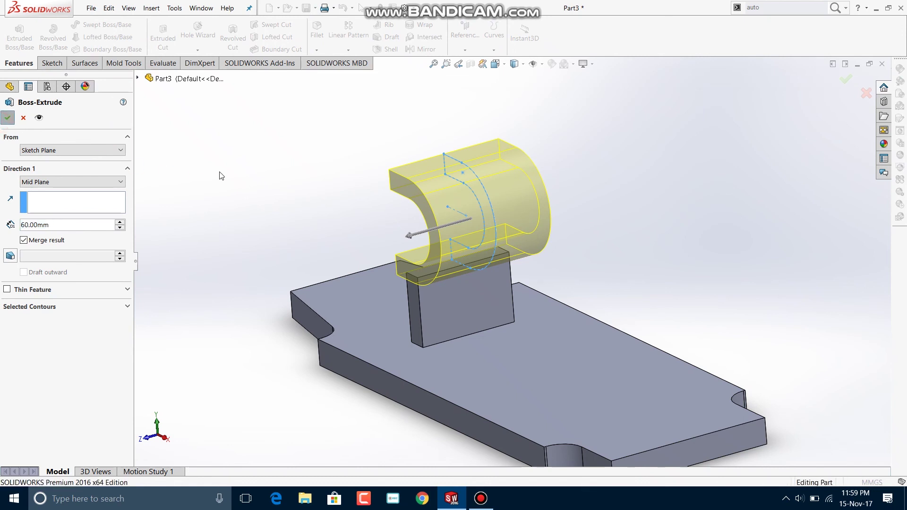
{"action": "mouse_move", "coordinate": [253, 142]}
{"action": "middle_mouse_down"}
{"action": "mouse_move", "coordinate": [327, 141]}
{"action": "mouse_move", "coordinate": [348, 158]}
{"action": "mouse_move", "coordinate": [306, 148]}
{"action": "mouse_move", "coordinate": [319, 133]}
{"action": "mouse_move", "coordinate": [358, 203]}
{"action": "middle_mouse_up"}
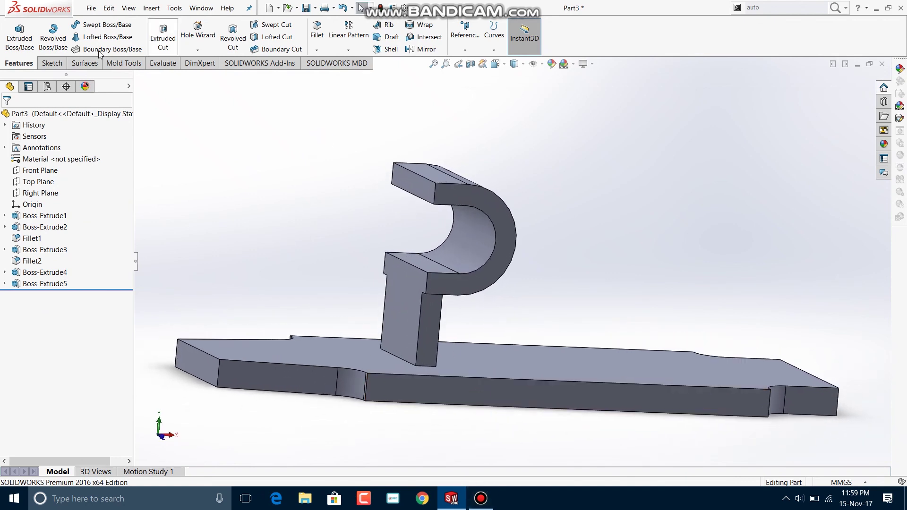
{"action": "left_click", "coordinate": [56, 62]}
Step: Start a sketch on the hook's top face, view it normal, and draw a corner rectangle
{"action": "left_click", "coordinate": [14, 30]}
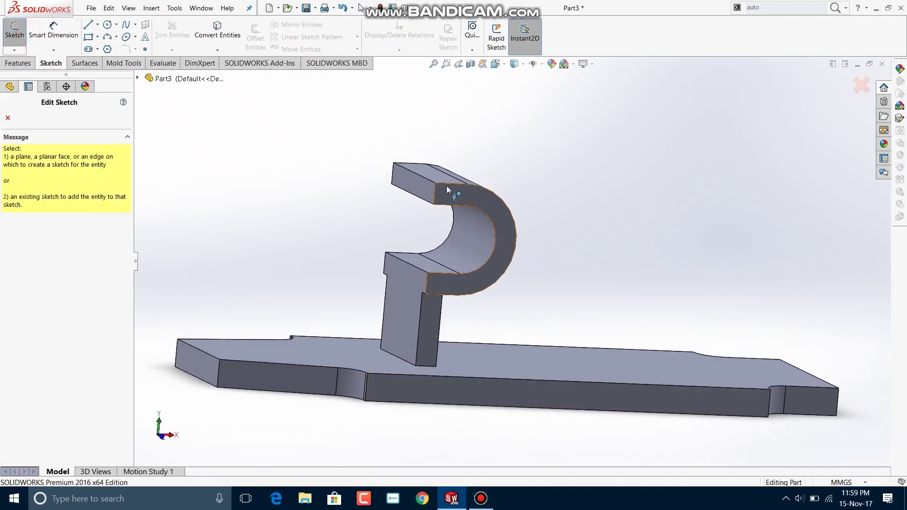
{"action": "left_click", "coordinate": [434, 177]}
{"action": "key", "text": "space"}
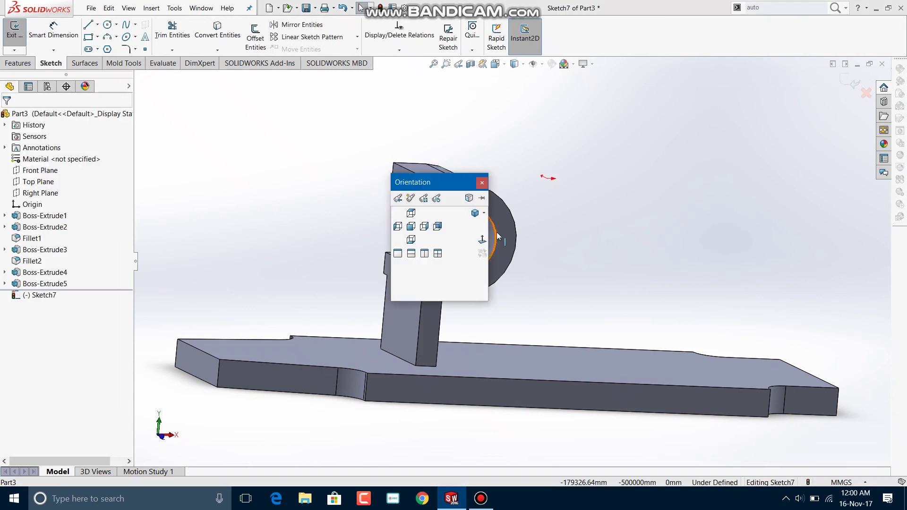
{"action": "left_click", "coordinate": [482, 240]}
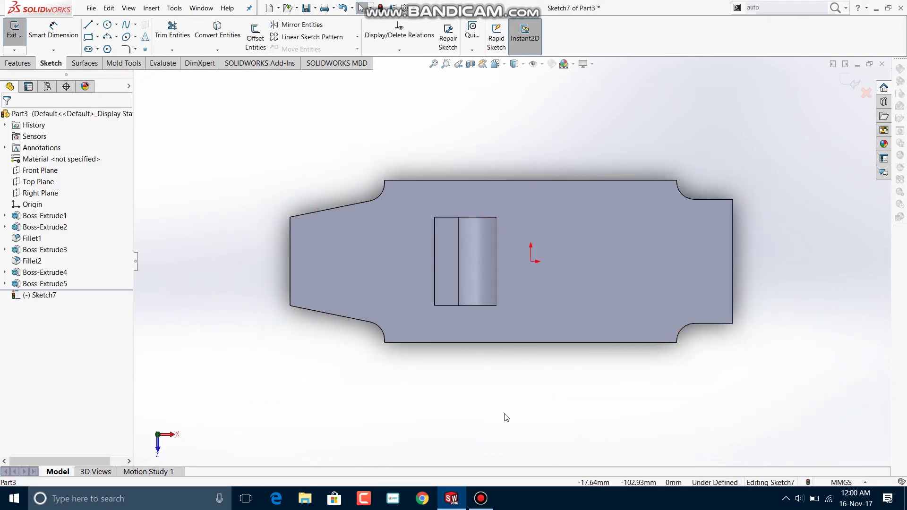
{"action": "scroll", "coordinate": [465, 262], "scroll_direction": "up", "scroll_amount": 3}
{"action": "scroll", "coordinate": [468, 279], "scroll_direction": "down", "scroll_amount": 5}
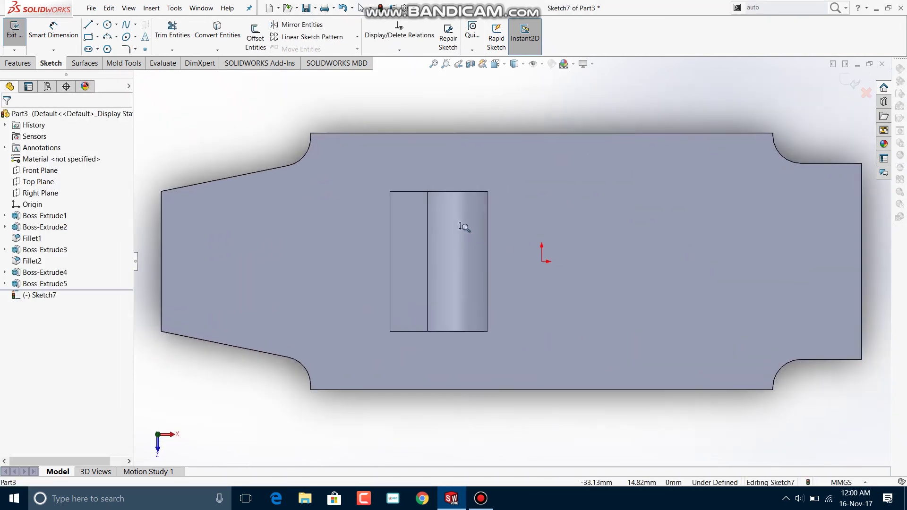
{"action": "scroll", "coordinate": [465, 234], "scroll_direction": "down", "scroll_amount": 1}
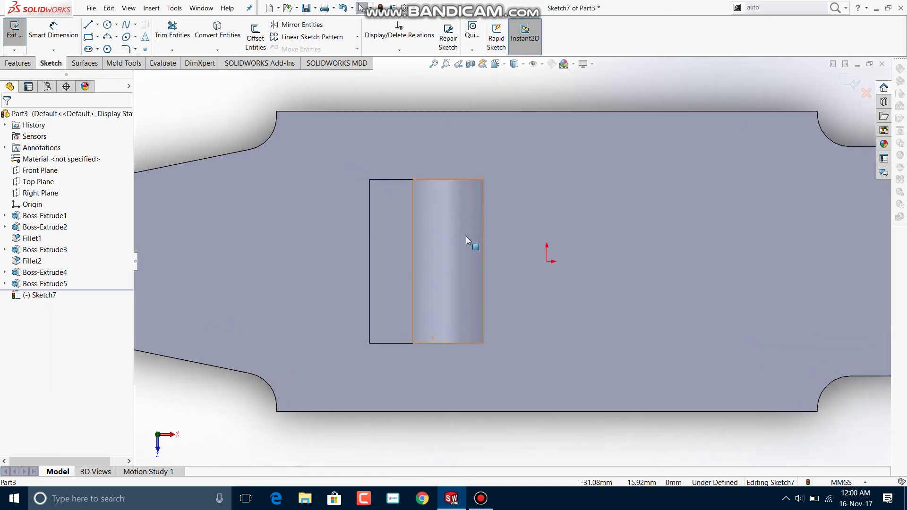
{"action": "left_click", "coordinate": [88, 37]}
{"action": "left_click", "coordinate": [370, 208]}
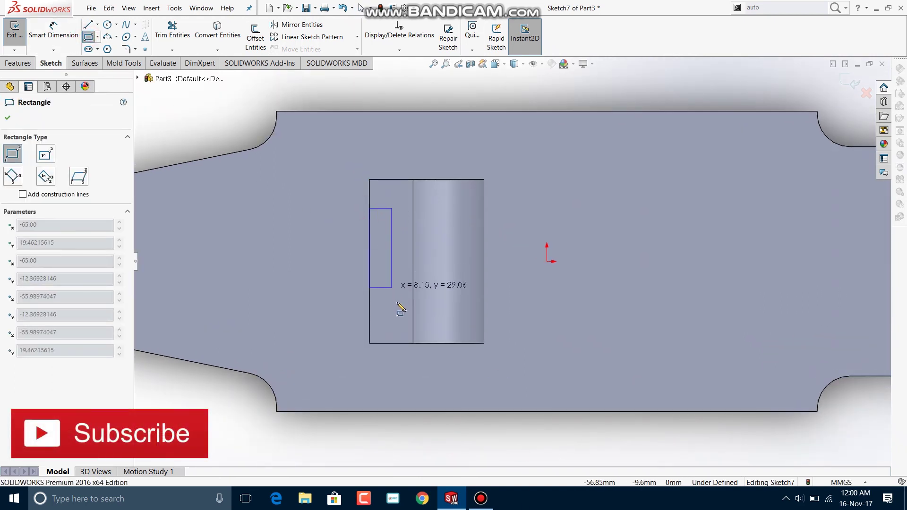
{"action": "left_click", "coordinate": [396, 314]}
{"action": "left_click", "coordinate": [8, 118]}
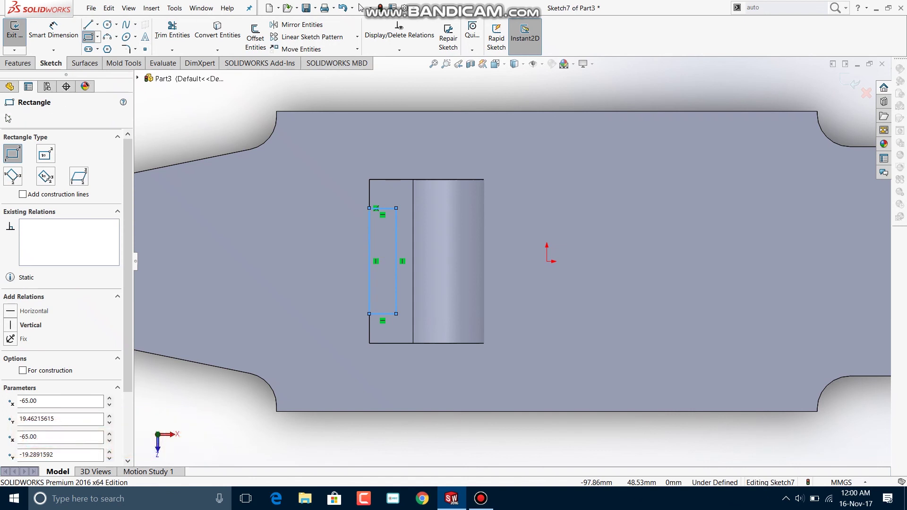
Step: Draw a horizontal centerline from the part origin to the left of the rectangle
{"action": "left_click", "coordinate": [98, 24]}
{"action": "left_click", "coordinate": [109, 45]}
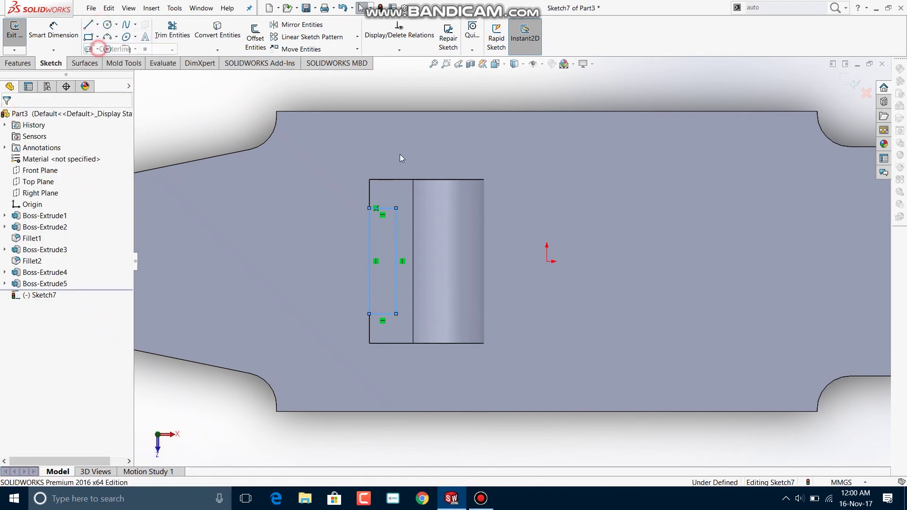
{"action": "left_click", "coordinate": [547, 261]}
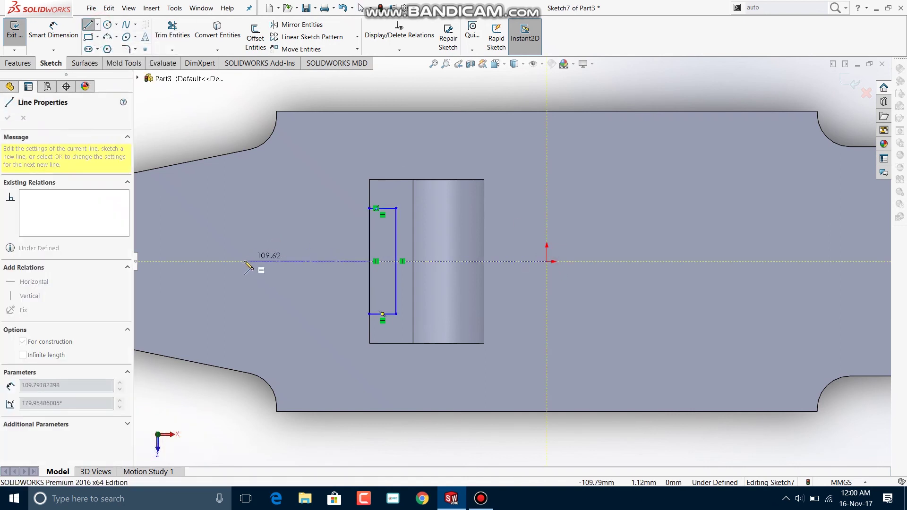
{"action": "left_click", "coordinate": [244, 261]}
{"action": "key", "text": "Escape"}
Step: Dimension the rectangle: 50 mm height, 25 mm from the centerline, 5 mm width
{"action": "left_click", "coordinate": [53, 30]}
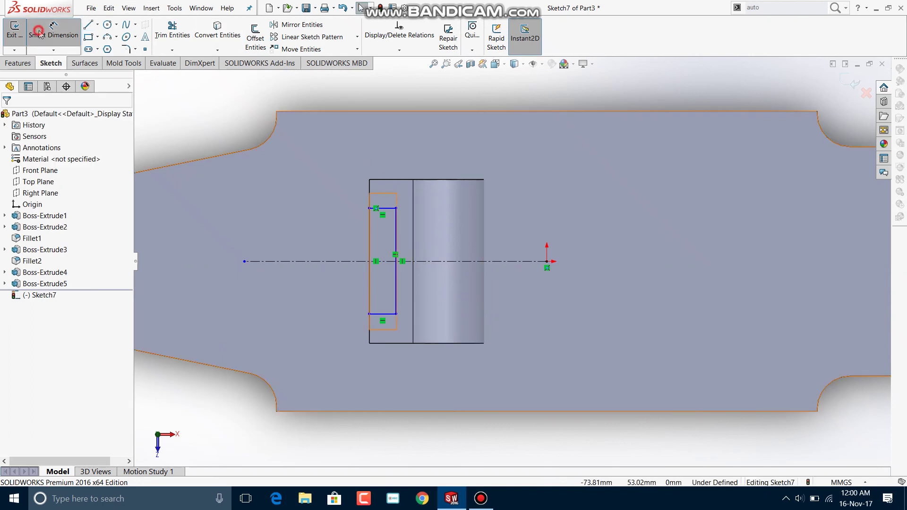
{"action": "left_click", "coordinate": [395, 235]}
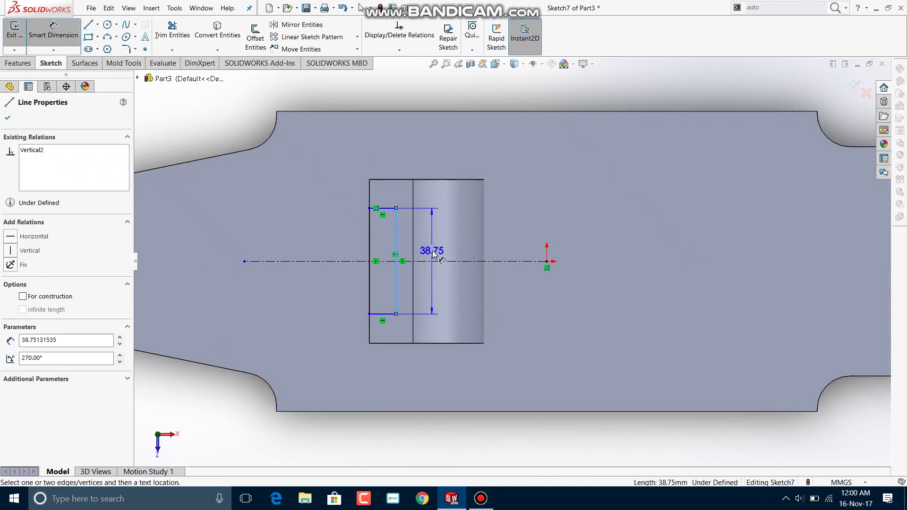
{"action": "left_click", "coordinate": [432, 252]}
{"action": "type", "text": "50"}
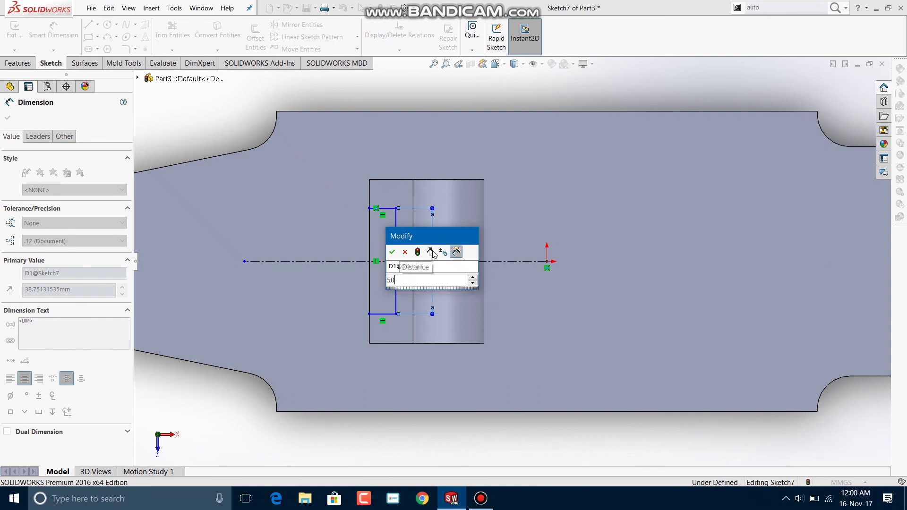
{"action": "key", "text": "Return"}
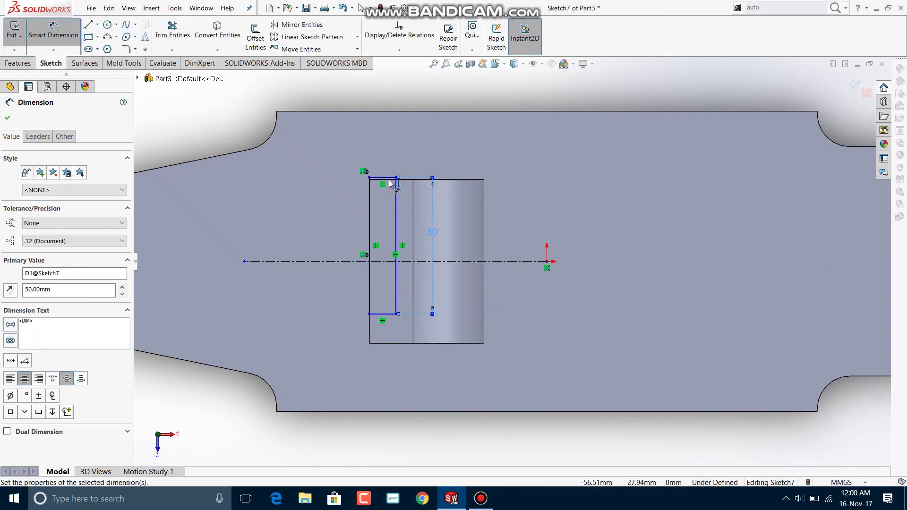
{"action": "left_click", "coordinate": [384, 178]}
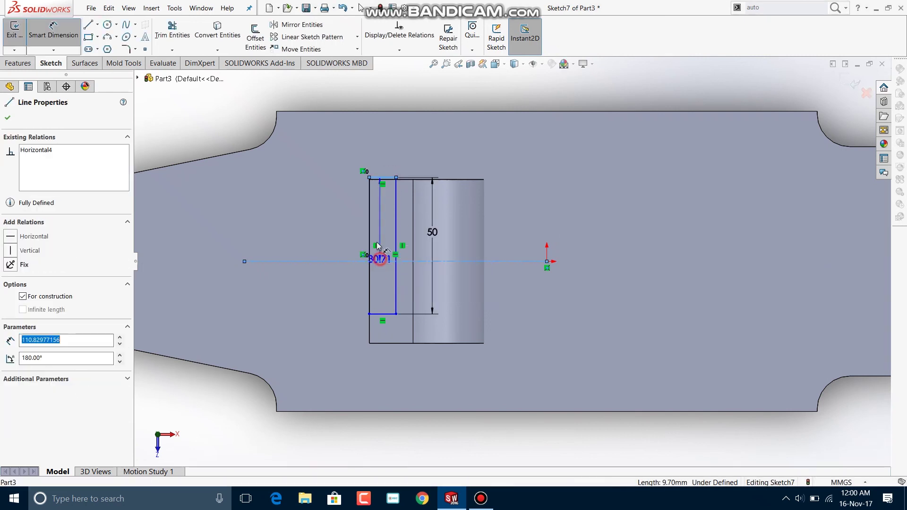
{"action": "left_click", "coordinate": [333, 219]}
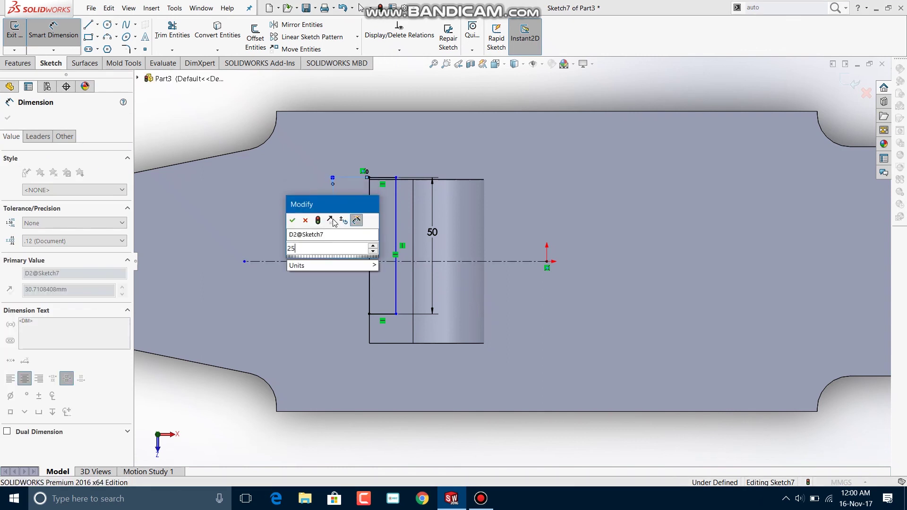
{"action": "type", "text": "25"}
{"action": "key", "text": "Return"}
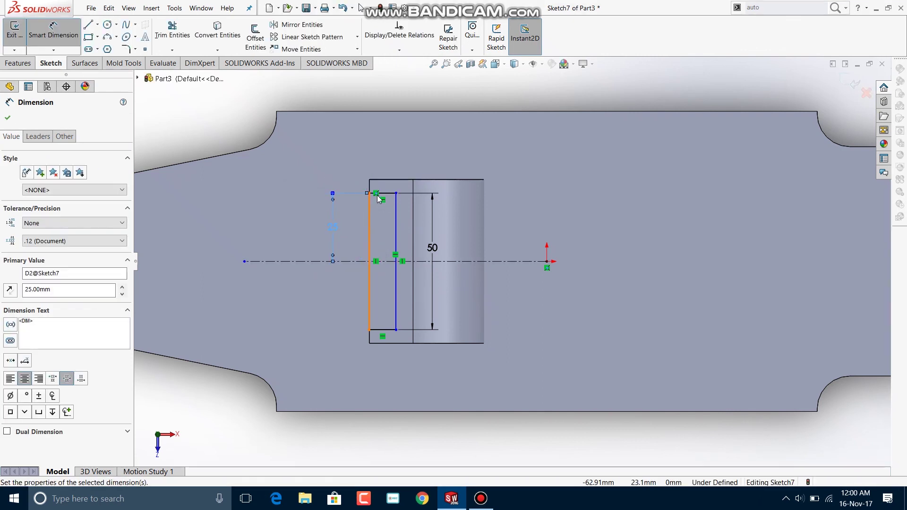
{"action": "left_click", "coordinate": [386, 194]}
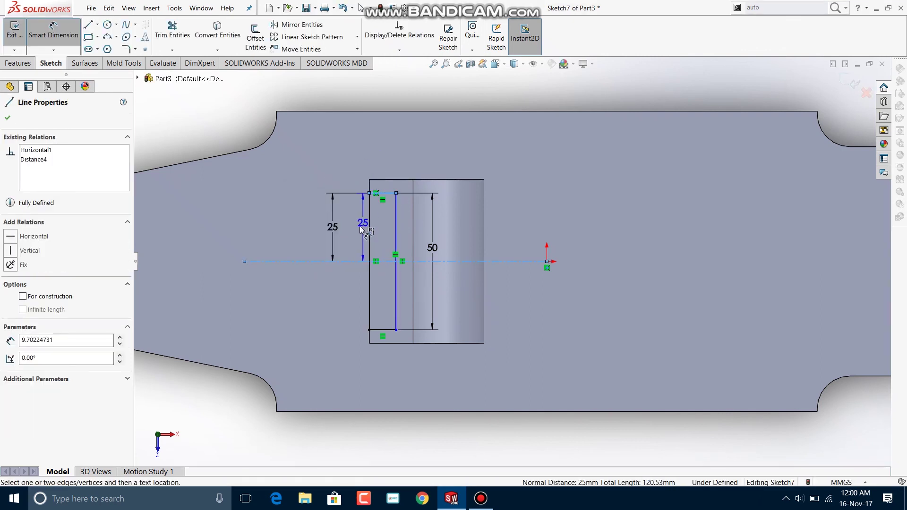
{"action": "left_click", "coordinate": [383, 160]}
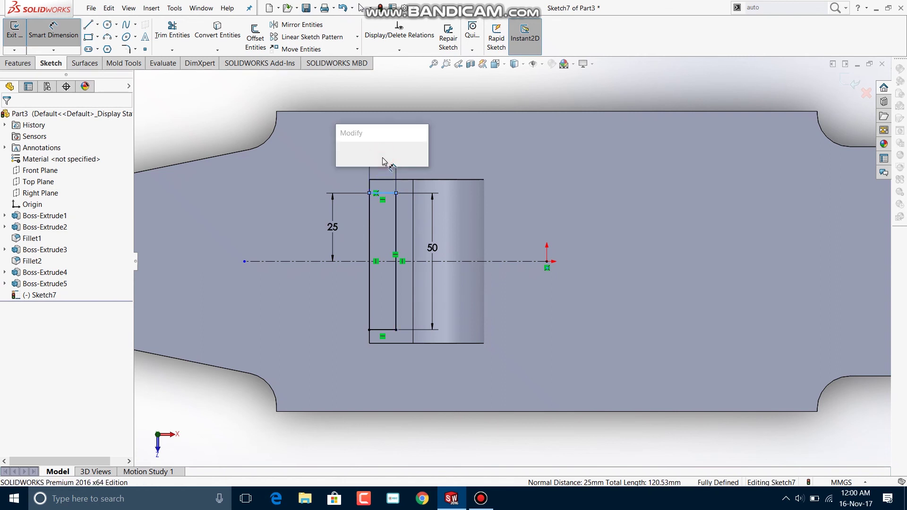
{"action": "type", "text": "5"}
{"action": "key", "text": "Return"}
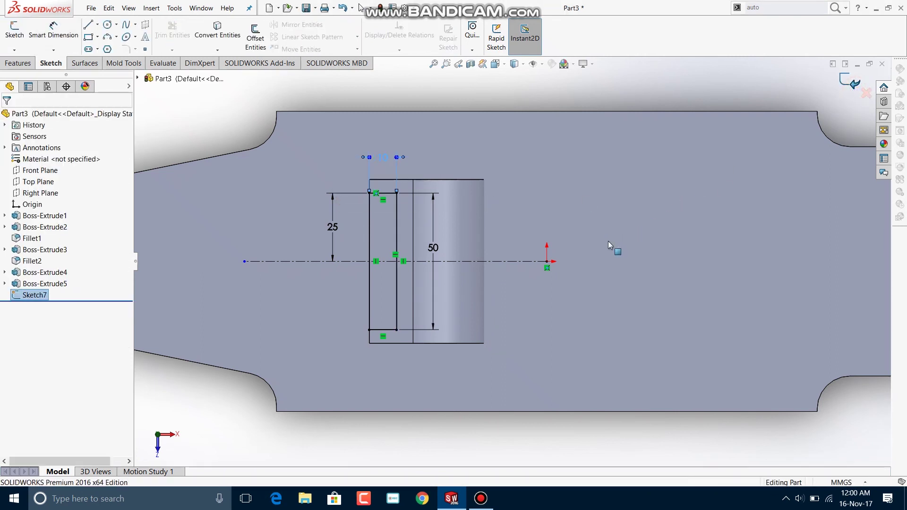
Step: Extrude the Sketch7 rectangle 10 mm blind to form the hook's lip
{"action": "key", "text": "ctrl+b"}
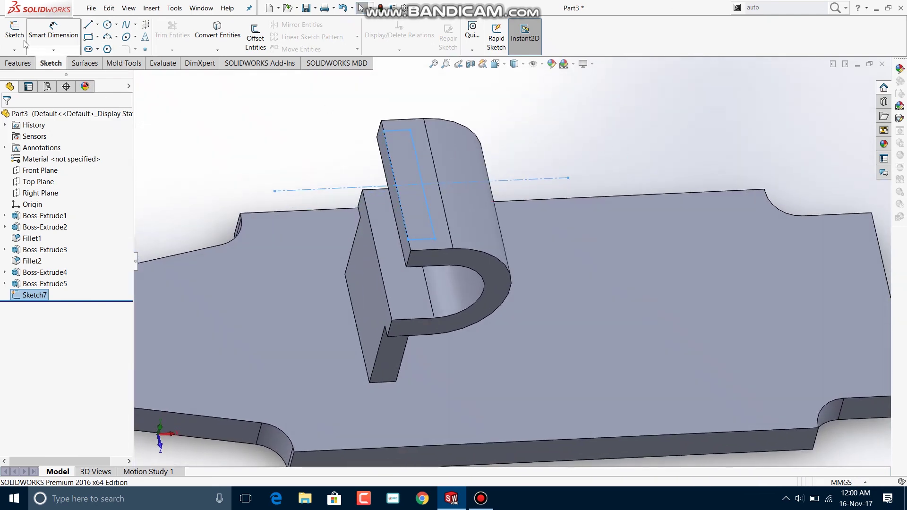
{"action": "left_click", "coordinate": [18, 63]}
{"action": "left_click", "coordinate": [19, 36]}
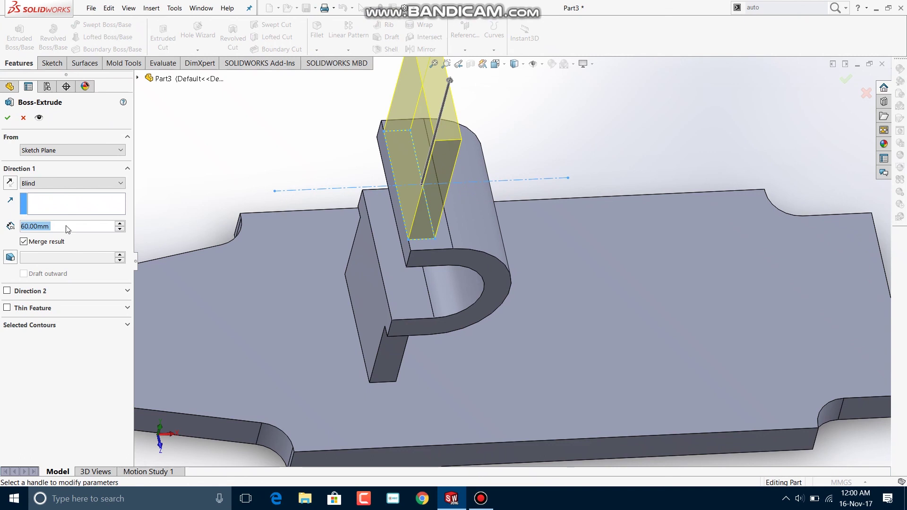
{"action": "type", "text": "10"}
{"action": "key", "text": "Return"}
{"action": "left_click", "coordinate": [9, 118]}
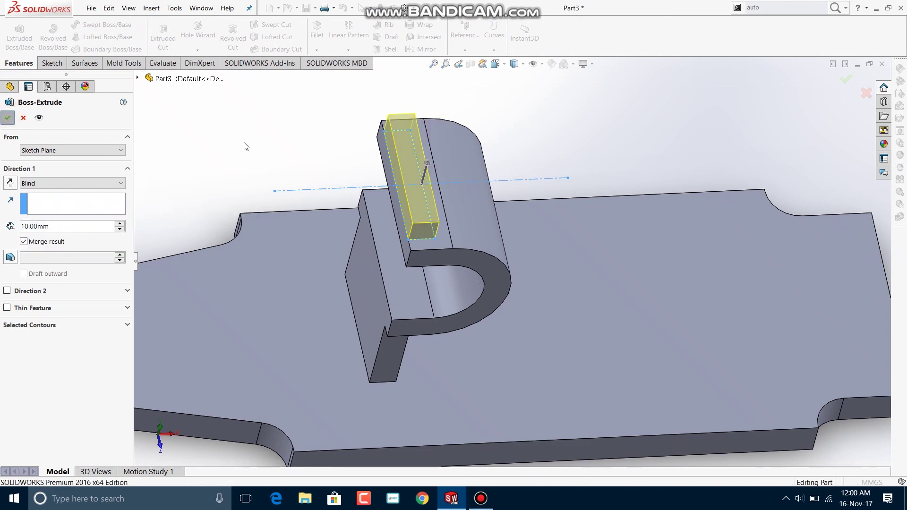
{"action": "mouse_move", "coordinate": [244, 142]}
{"action": "middle_mouse_down"}
{"action": "mouse_move", "coordinate": [334, 126]}
{"action": "mouse_move", "coordinate": [300, 102]}
{"action": "mouse_move", "coordinate": [393, 133]}
{"action": "middle_mouse_up"}
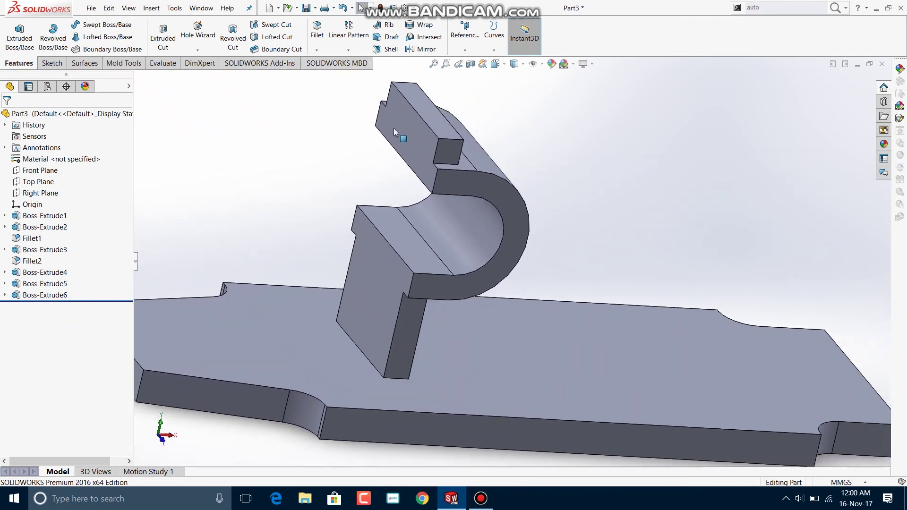
{"action": "scroll", "coordinate": [420, 175], "scroll_direction": "up", "scroll_amount": 5}
{"action": "mouse_move", "coordinate": [419, 178]}
{"action": "middle_mouse_down"}
{"action": "mouse_move", "coordinate": [432, 186]}
{"action": "mouse_move", "coordinate": [422, 211]}
{"action": "mouse_move", "coordinate": [184, 95]}
{"action": "middle_mouse_up"}
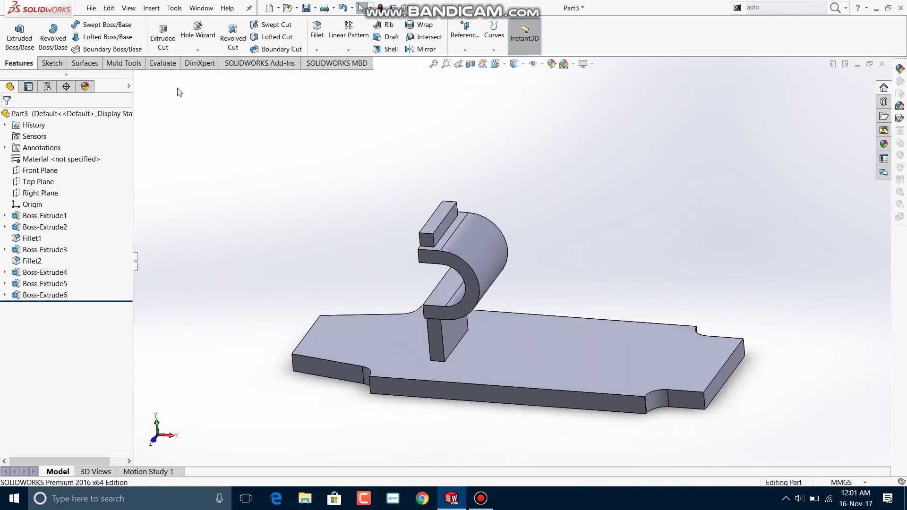
{"action": "left_click", "coordinate": [49, 64]}
Step: Start a sketch on the Front Plane and view the model from the front, zoomed in
{"action": "left_click", "coordinate": [22, 35]}
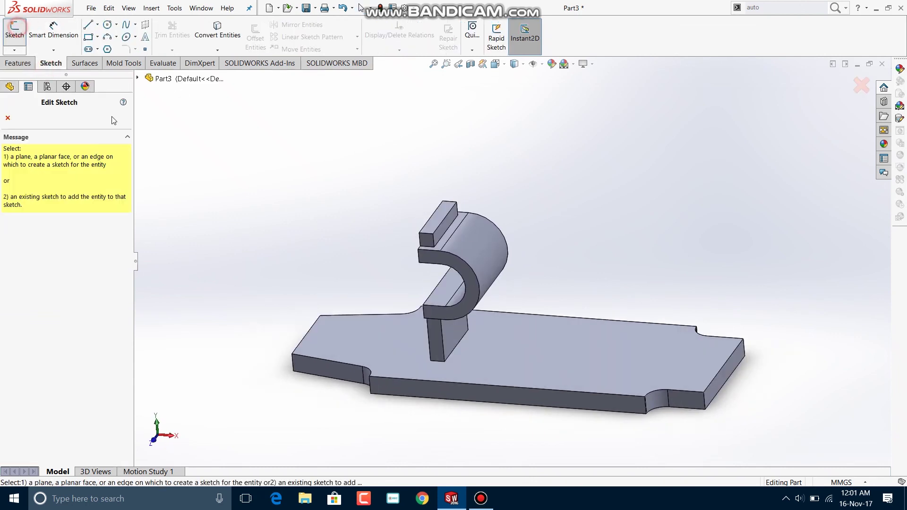
{"action": "left_click", "coordinate": [138, 79]}
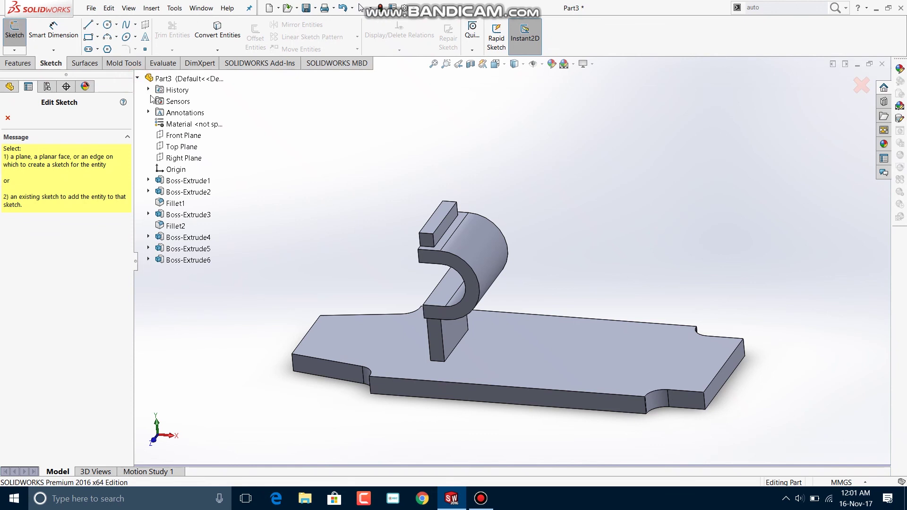
{"action": "left_click", "coordinate": [184, 135]}
{"action": "key", "text": "space"}
{"action": "left_click", "coordinate": [264, 157]}
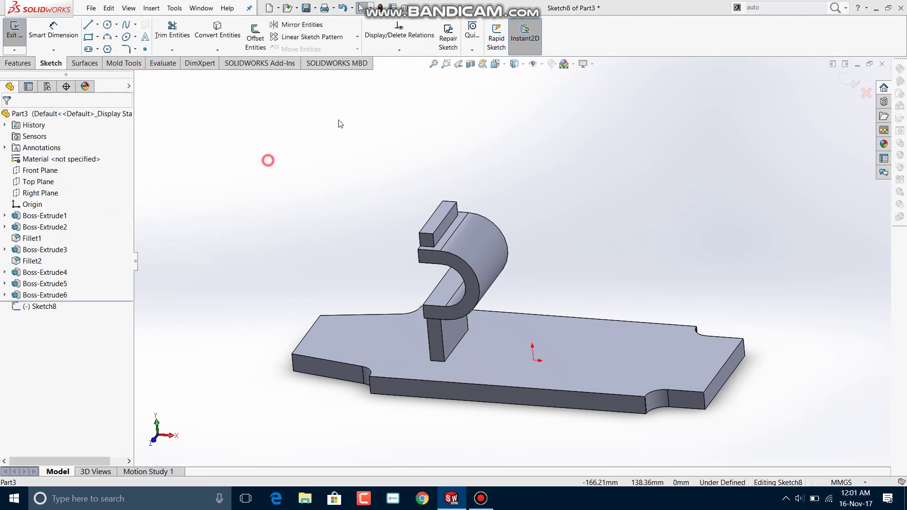
{"action": "left_click", "coordinate": [502, 65]}
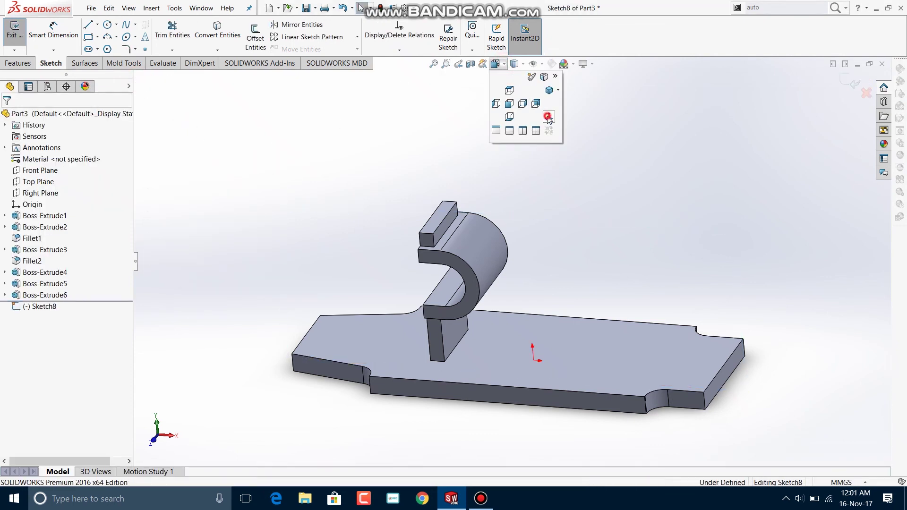
{"action": "left_click", "coordinate": [548, 117]}
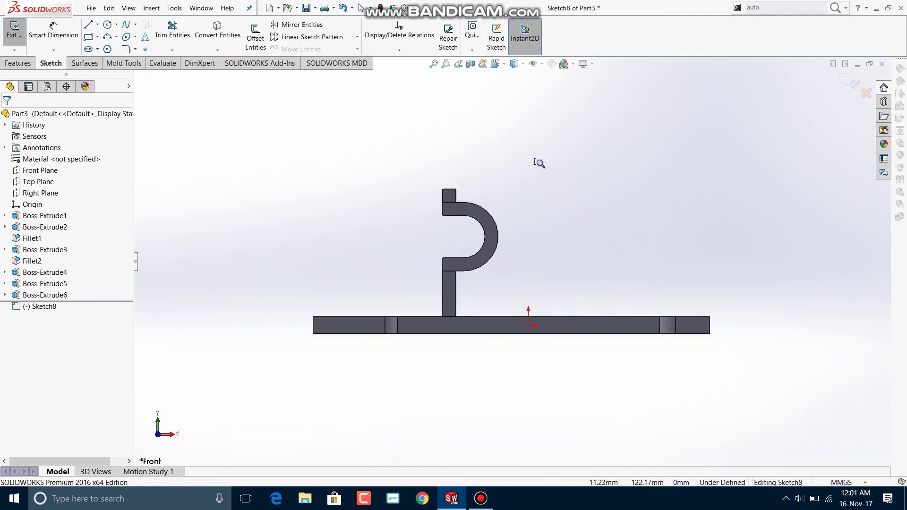
{"action": "left_click_drag", "start_coordinate": [535, 163], "coordinate": [538, 141]}
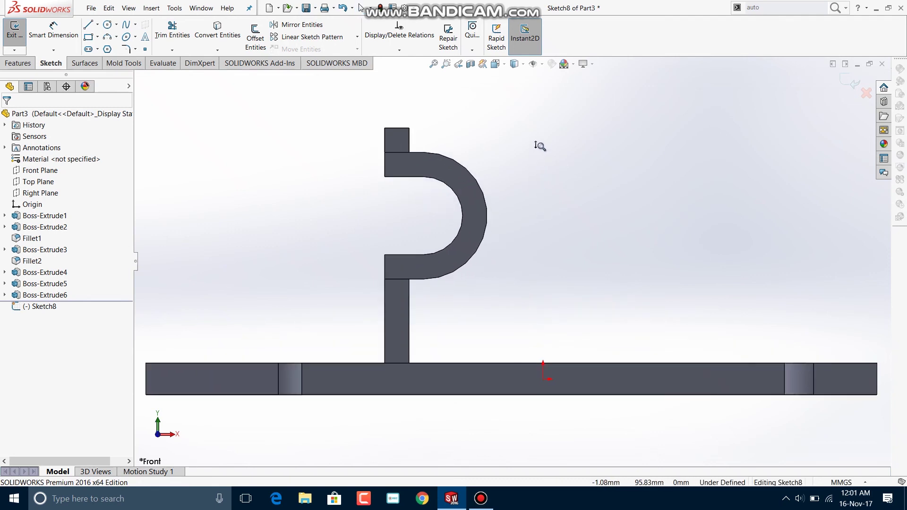
Step: Draw a 38 mm radius circle centred on the hook's arc
{"action": "left_click", "coordinate": [108, 25]}
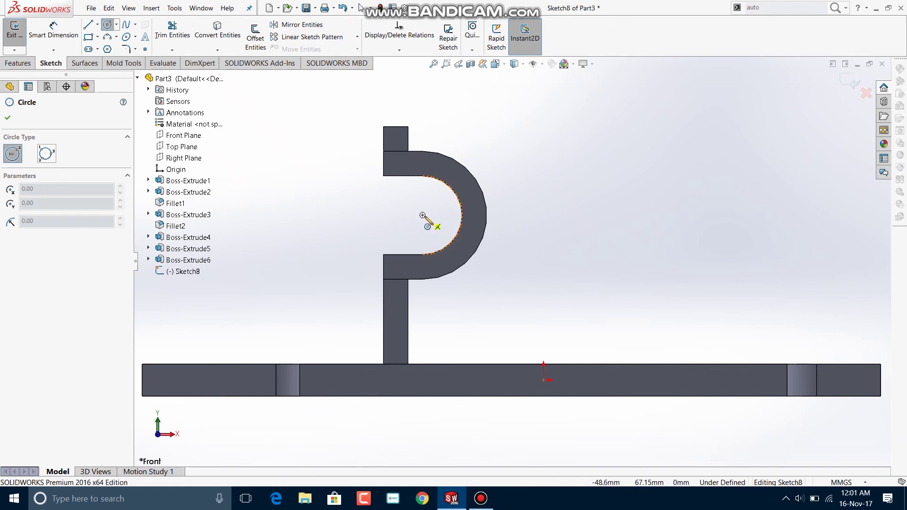
{"action": "left_click", "coordinate": [424, 216]}
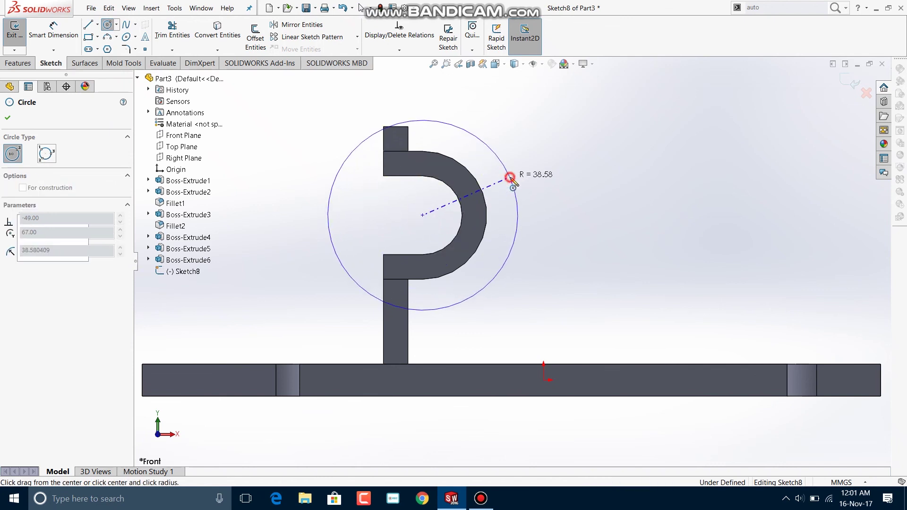
{"action": "left_click", "coordinate": [513, 184]}
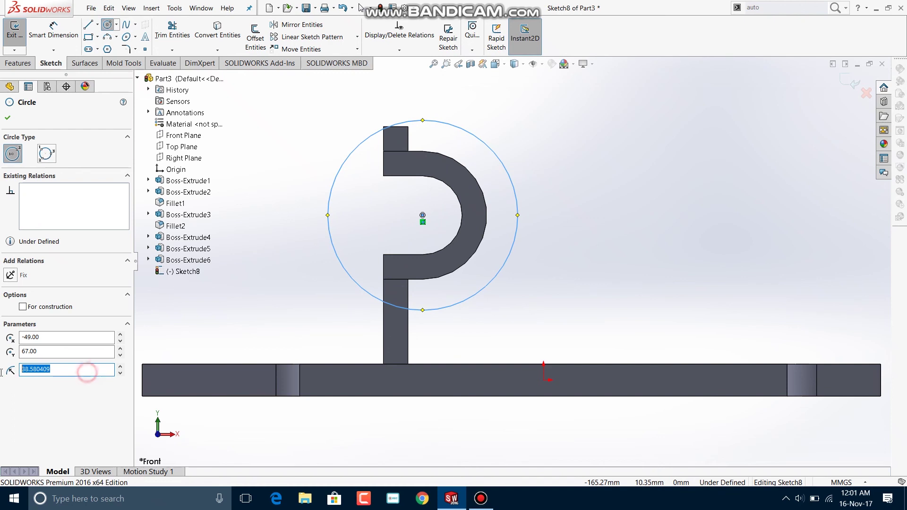
{"action": "type", "text": "38"}
{"action": "key", "text": "Return"}
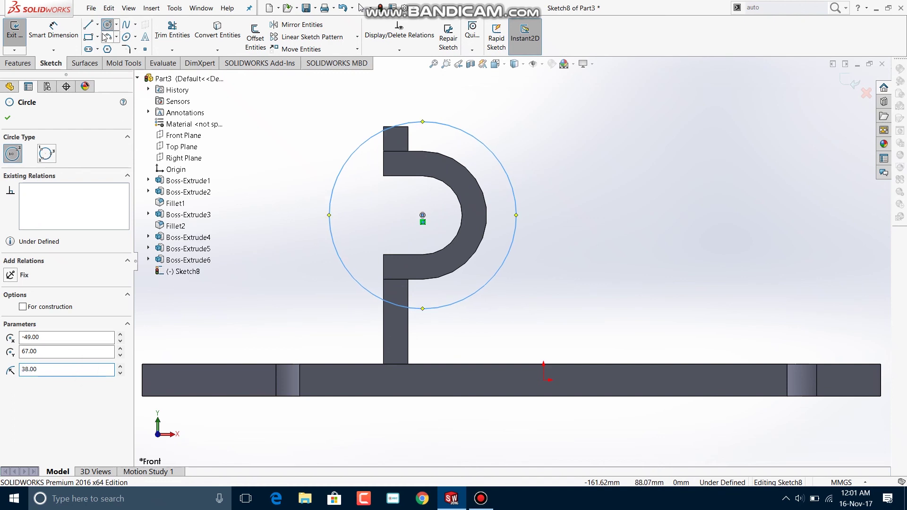
{"action": "left_click", "coordinate": [204, 39]}
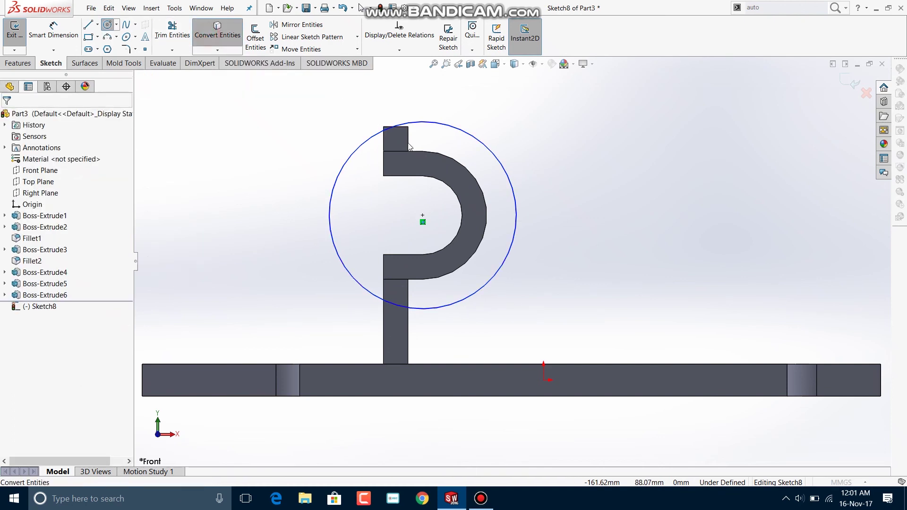
Step: Convert the lip, outer arc, lower edge, stem and base plate top edges into sketch lines
{"action": "left_click", "coordinate": [408, 138]}
{"action": "left_click", "coordinate": [424, 152]}
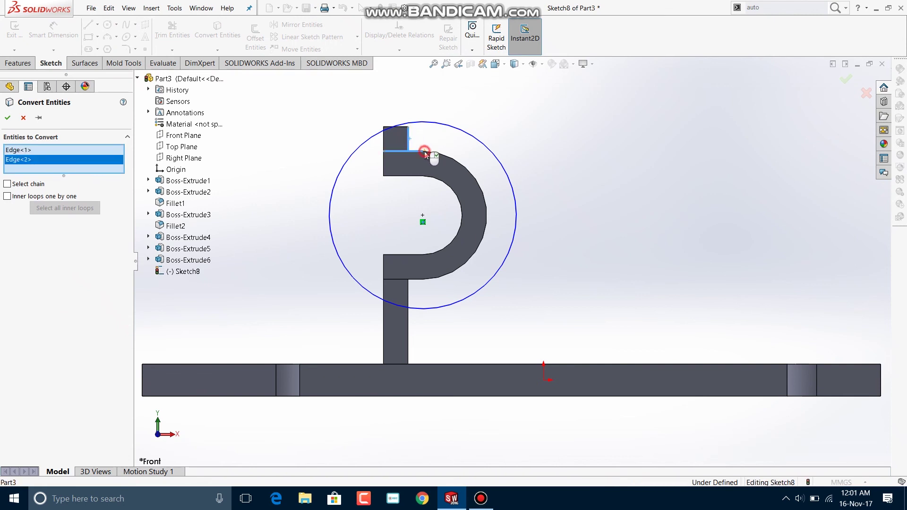
{"action": "left_click", "coordinate": [438, 154]}
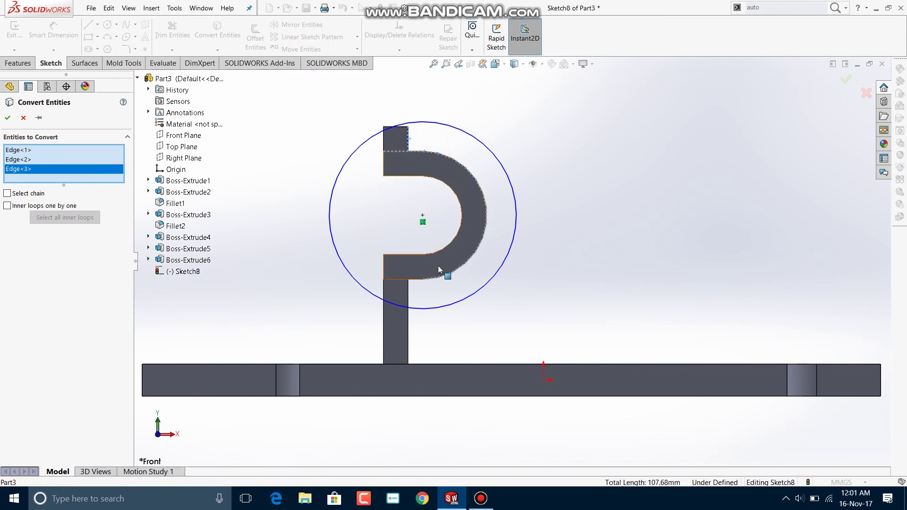
{"action": "left_click", "coordinate": [421, 279]}
{"action": "left_click", "coordinate": [409, 290]}
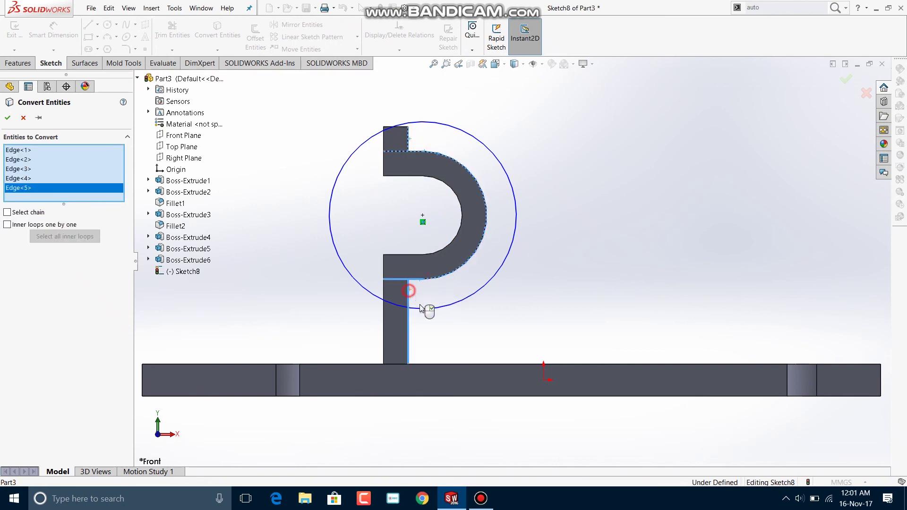
{"action": "left_click", "coordinate": [442, 364]}
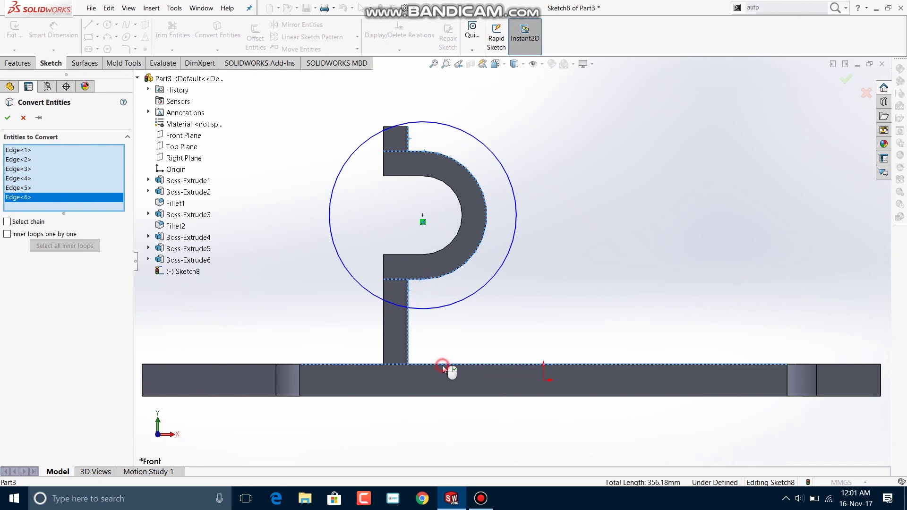
{"action": "left_click", "coordinate": [403, 127]}
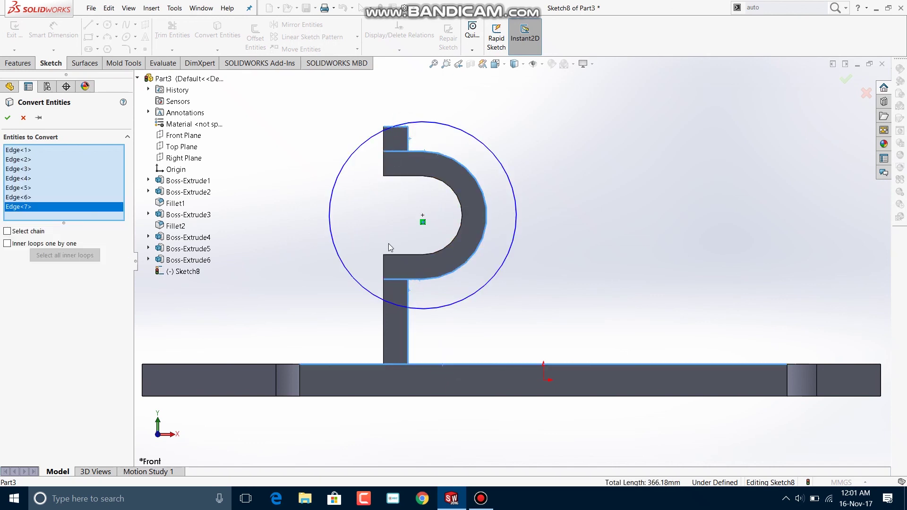
{"action": "left_click", "coordinate": [8, 119]}
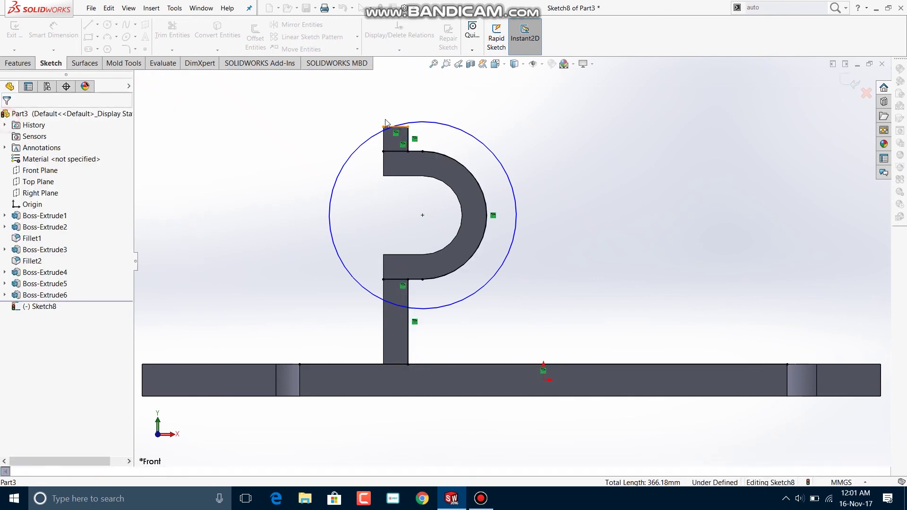
{"action": "left_click", "coordinate": [409, 127]}
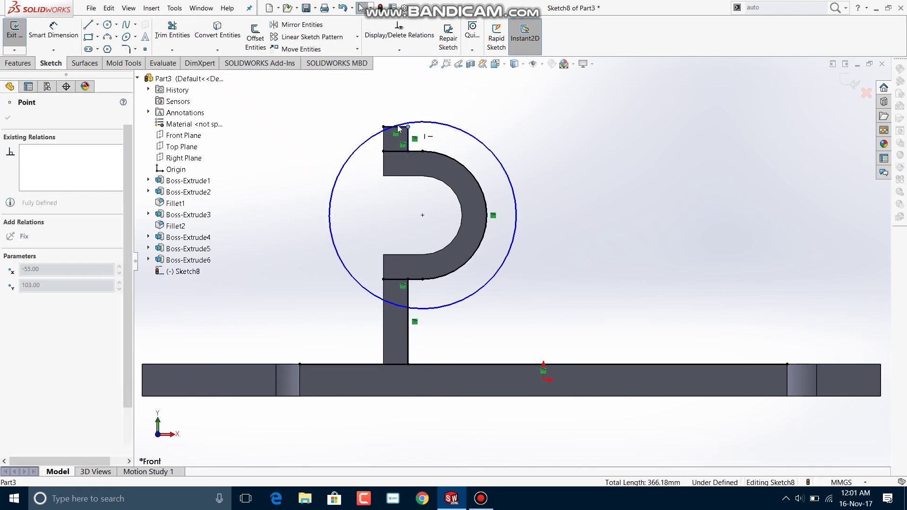
Step: Delete the converted line along the lip's top edge
{"action": "left_click", "coordinate": [399, 126]}
{"action": "right_click", "coordinate": [400, 127]}
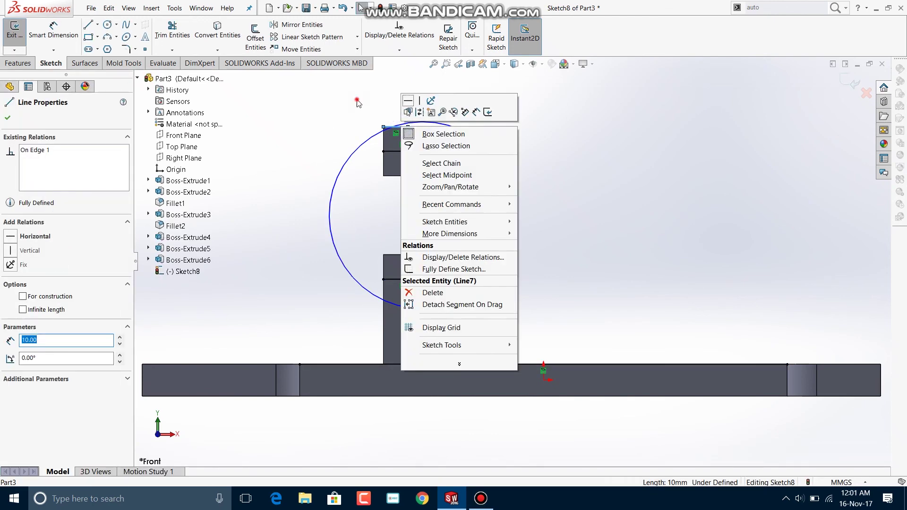
{"action": "left_click", "coordinate": [358, 103]}
{"action": "left_click", "coordinate": [403, 126]}
{"action": "right_click", "coordinate": [402, 127]}
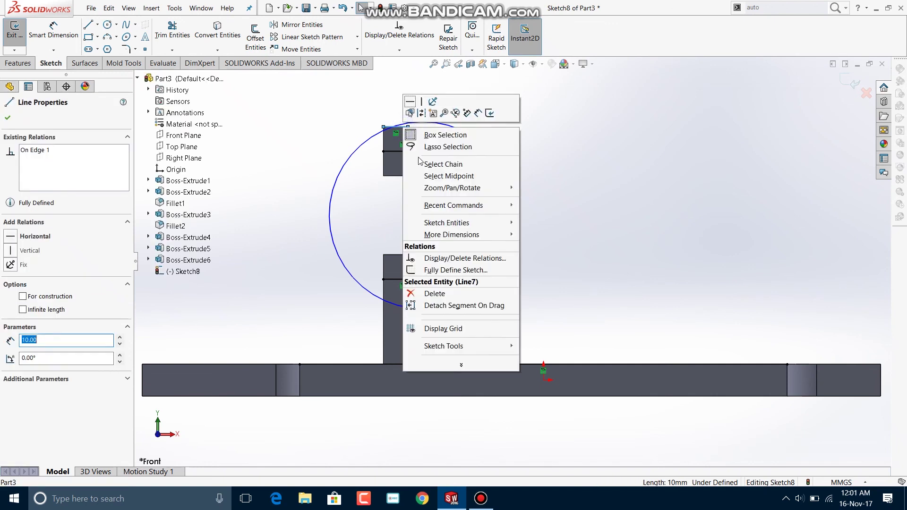
{"action": "left_click", "coordinate": [448, 293]}
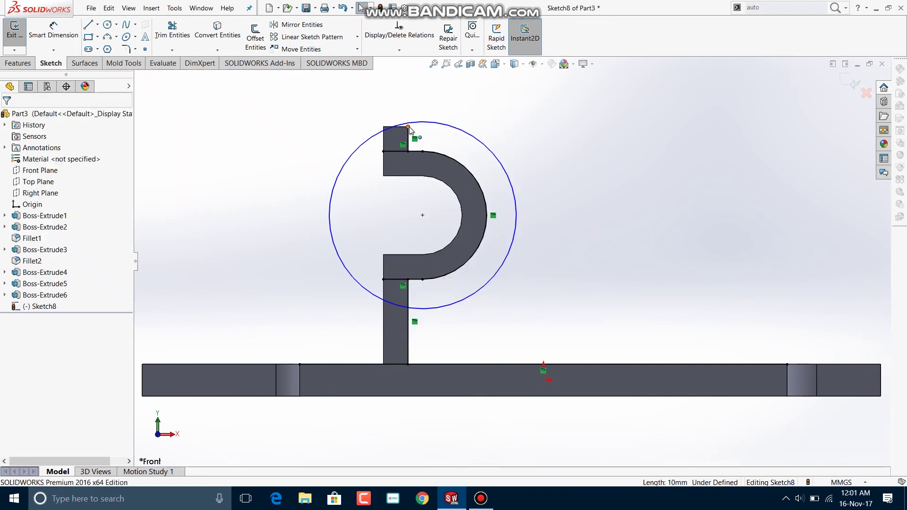
{"action": "left_click", "coordinate": [408, 100]}
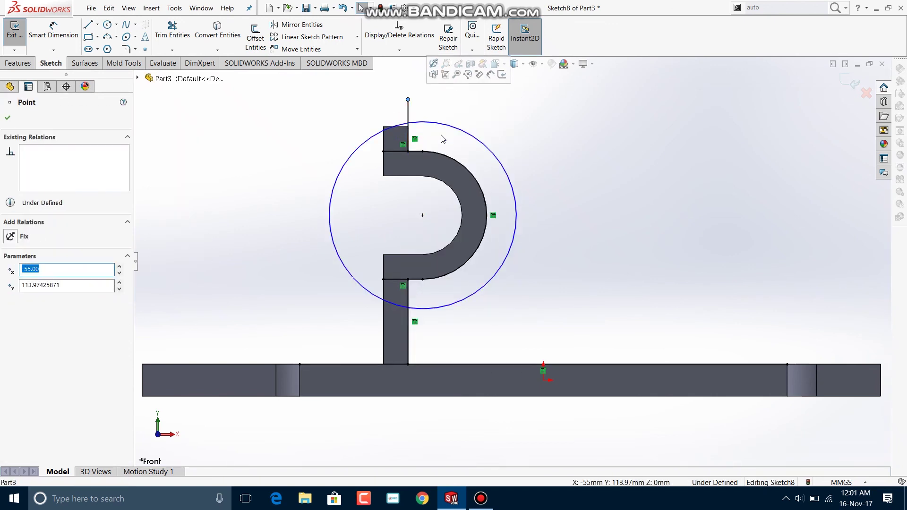
Step: Draw a vertical line from the circle's right point to the plate edge and trim the base line beyond it
{"action": "left_click", "coordinate": [89, 26]}
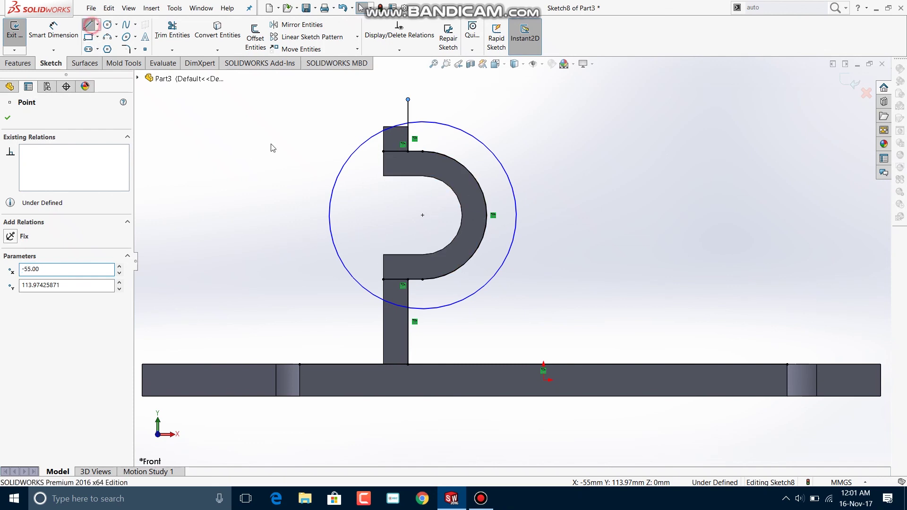
{"action": "left_click", "coordinate": [516, 216]}
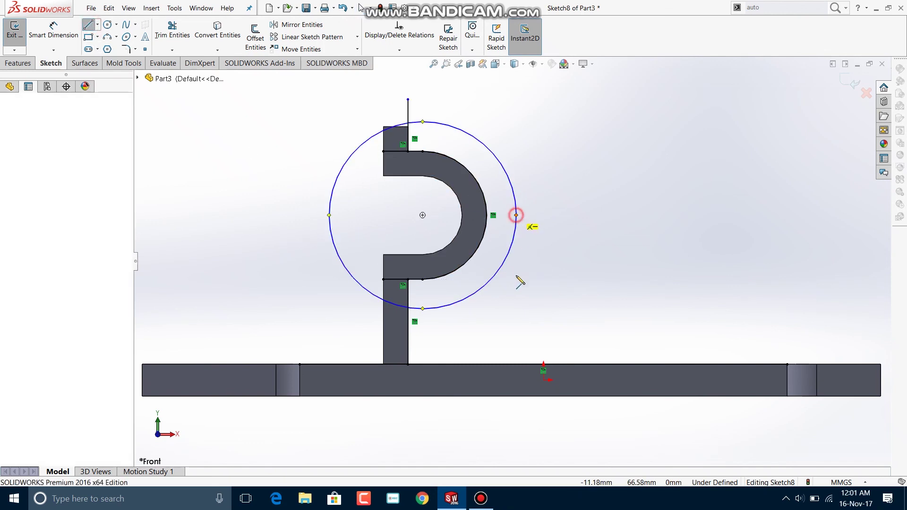
{"action": "left_click", "coordinate": [517, 364]}
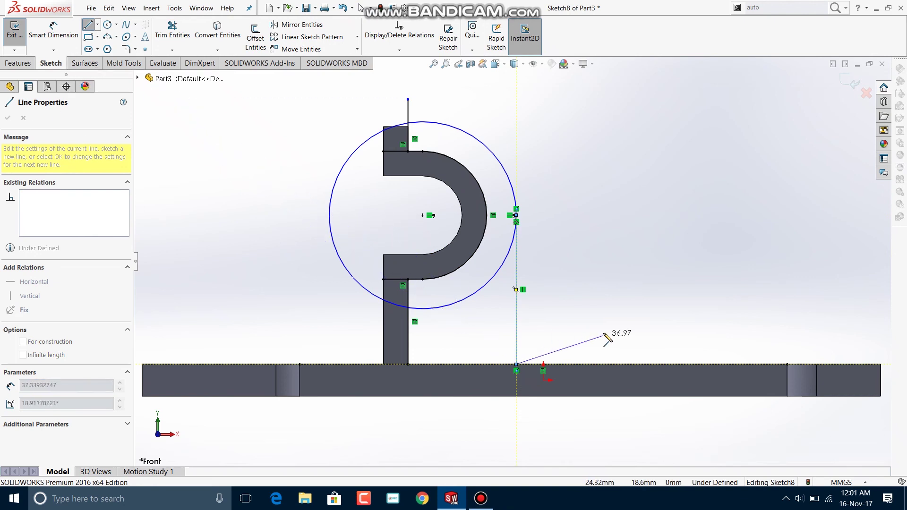
{"action": "key", "text": "Escape"}
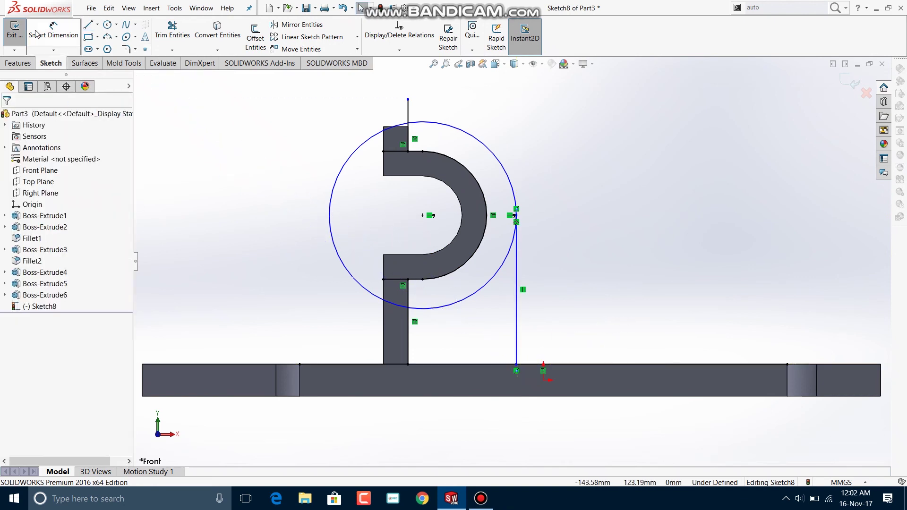
{"action": "left_click", "coordinate": [172, 29]}
{"action": "middle_click_drag", "start_coordinate": [617, 273], "coordinate": [639, 314]}
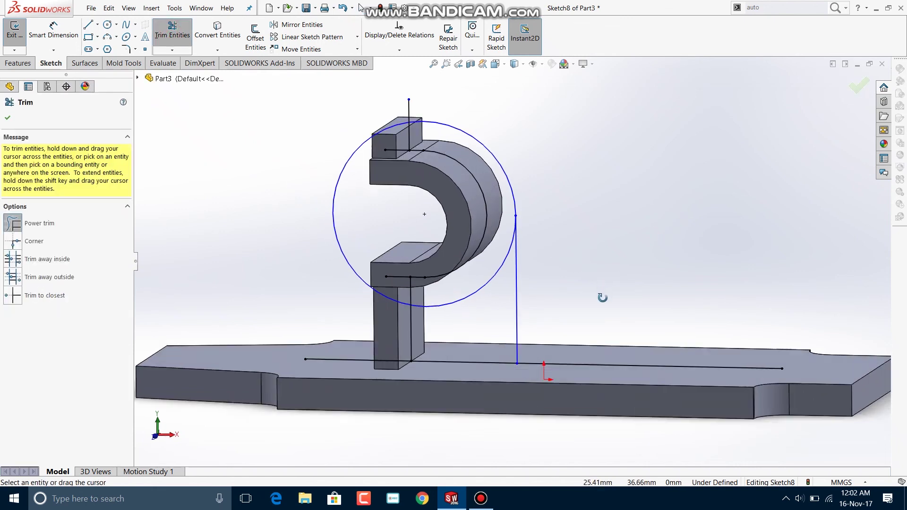
{"action": "left_click_drag", "start_coordinate": [640, 314], "coordinate": [559, 435]}
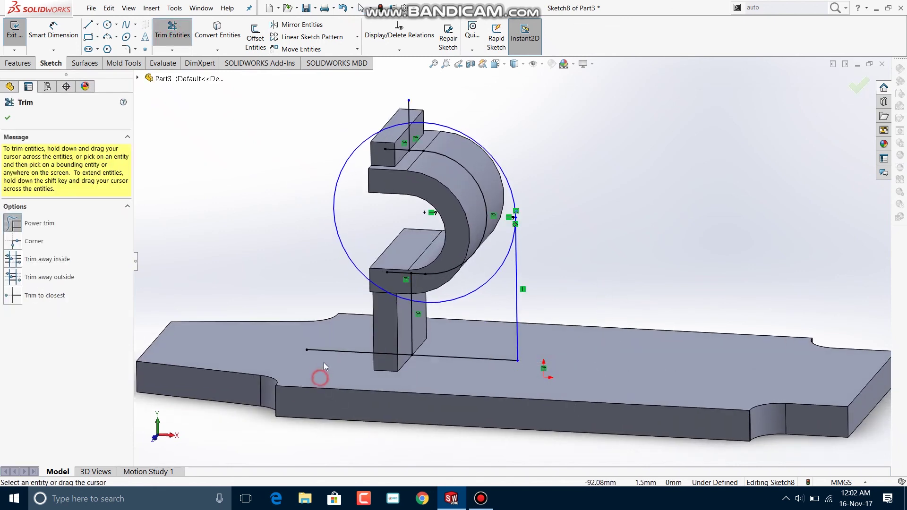
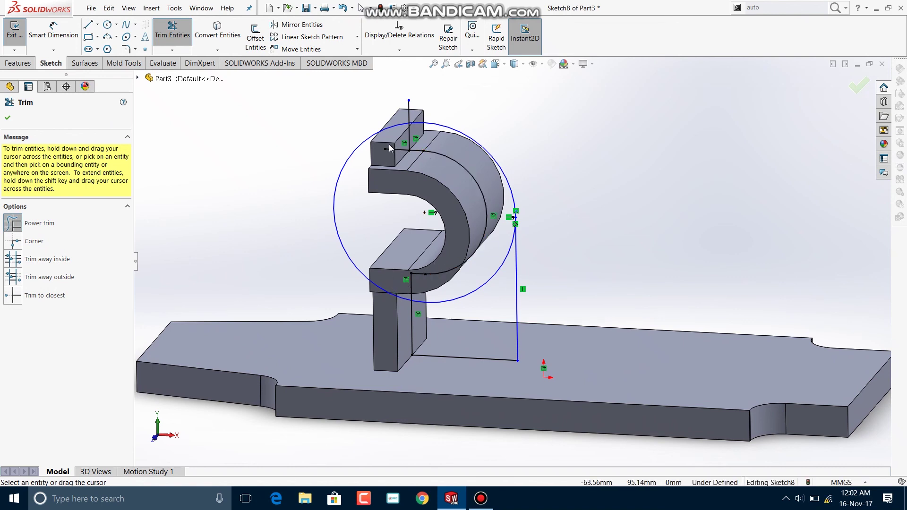
Step: Power-trim away the circle's left part, leaving the right-hand arc, and exit Sketch8
{"action": "left_click_drag", "start_coordinate": [396, 109], "coordinate": [370, 163]}
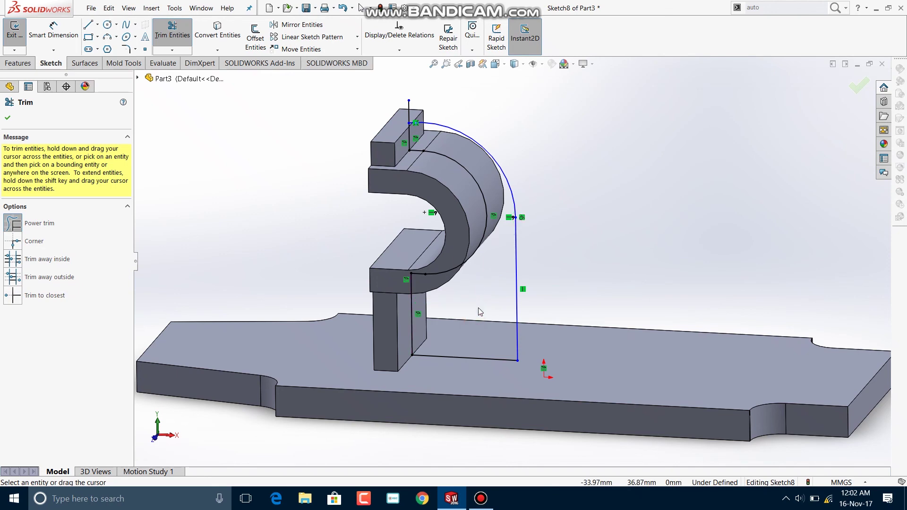
{"action": "mouse_move", "coordinate": [441, 161]}
{"action": "middle_mouse_down"}
{"action": "mouse_move", "coordinate": [512, 116]}
{"action": "mouse_move", "coordinate": [822, 126]}
{"action": "middle_mouse_up"}
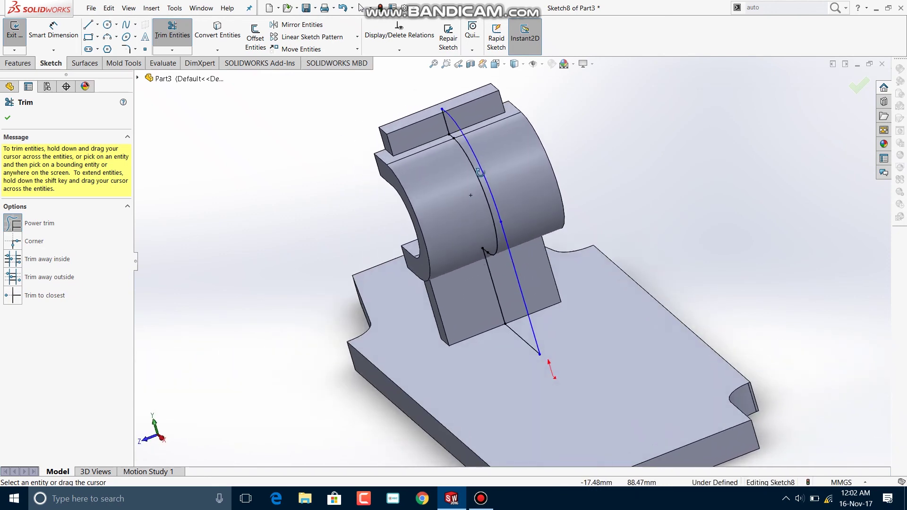
{"action": "left_click", "coordinate": [856, 95]}
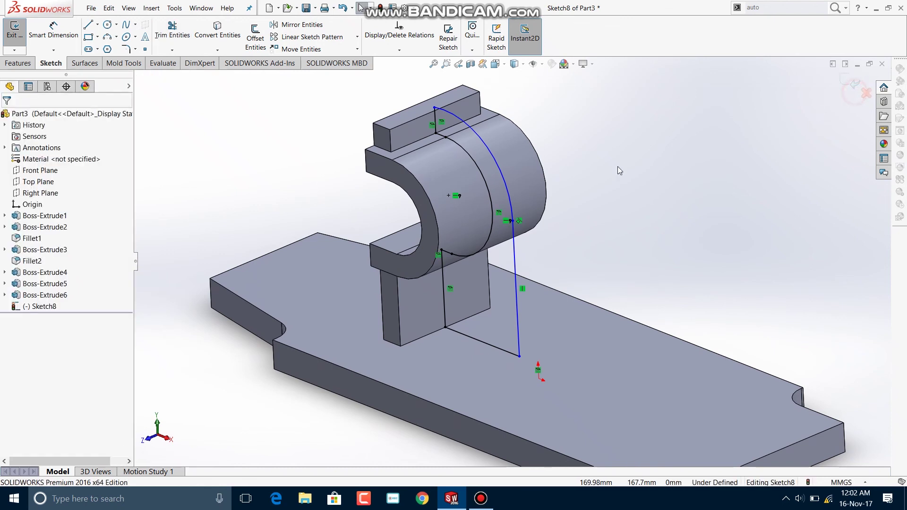
{"action": "left_click", "coordinate": [853, 86]}
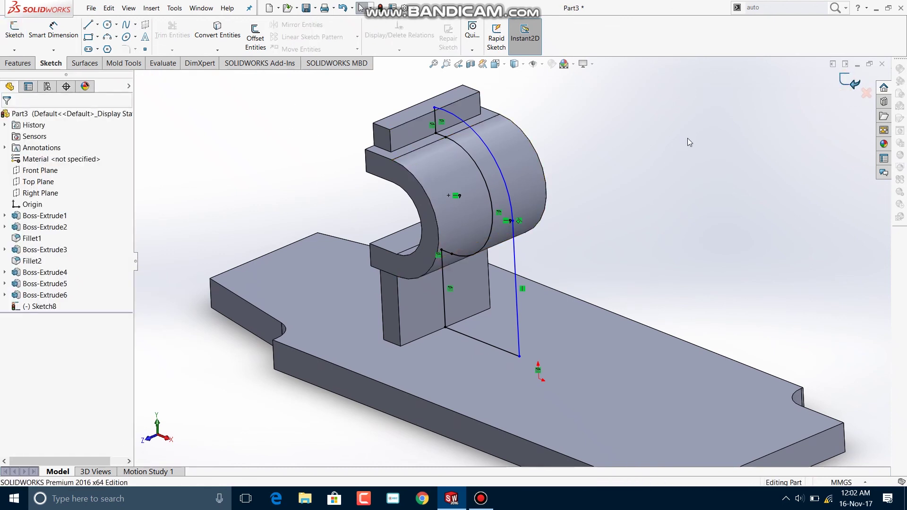
Step: Extrude Sketch8 Mid Plane to 13 mm as Boss-Extrude7, forming the curved rib
{"action": "left_click", "coordinate": [9, 63]}
{"action": "left_click", "coordinate": [19, 34]}
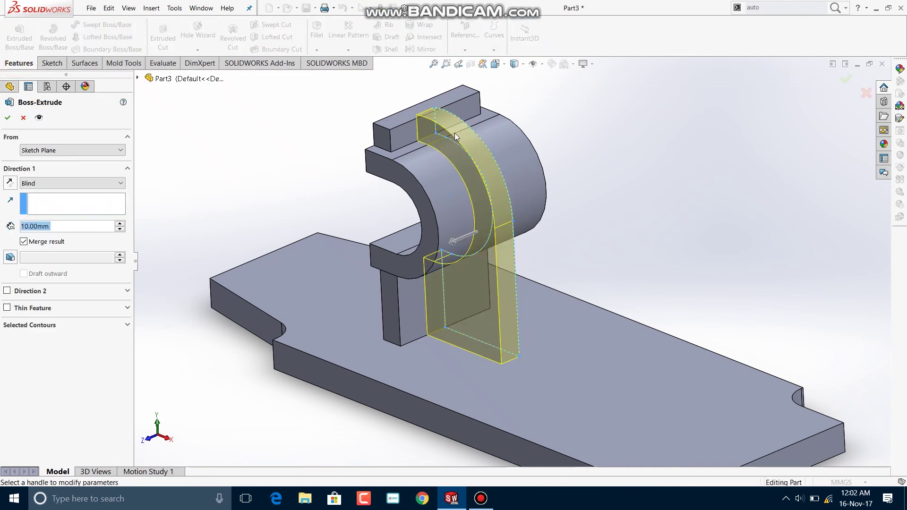
{"action": "left_click", "coordinate": [90, 183]}
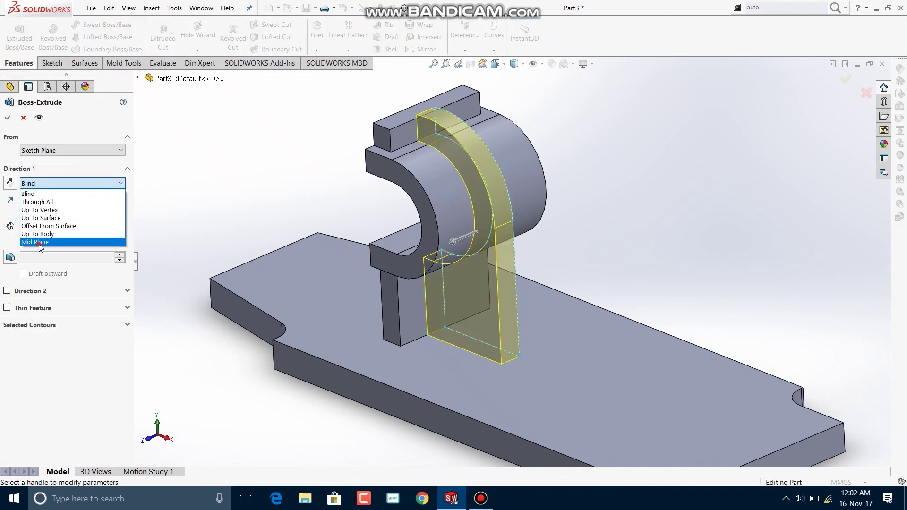
{"action": "left_click", "coordinate": [61, 243]}
{"action": "type", "text": "13"}
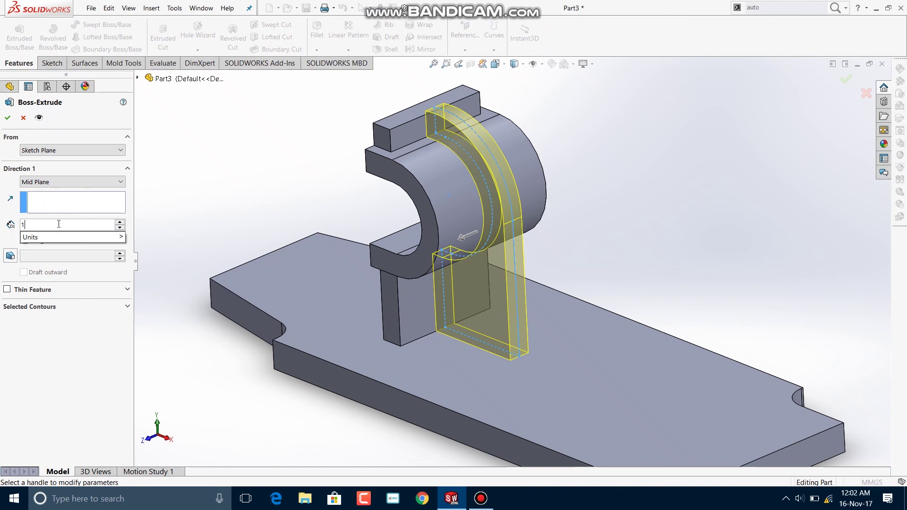
{"action": "key", "text": "Return"}
{"action": "left_click", "coordinate": [7, 120]}
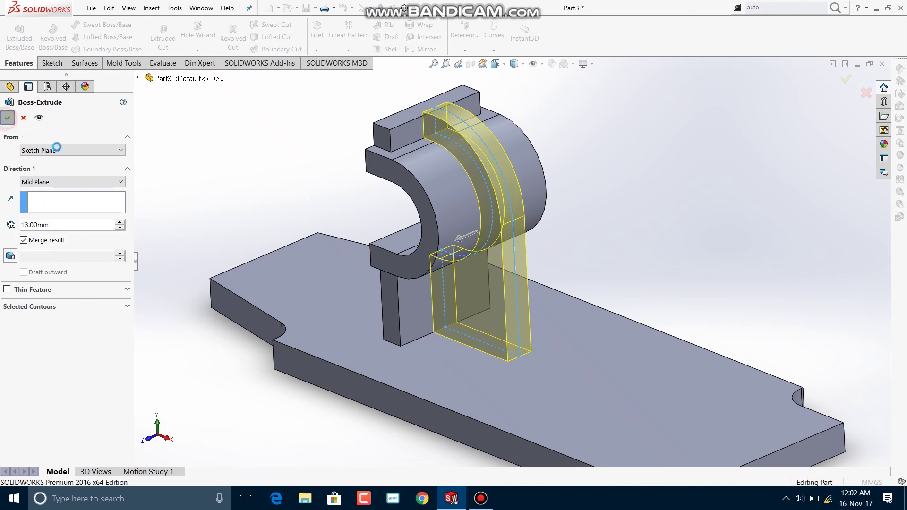
{"action": "left_click", "coordinate": [255, 149]}
{"action": "middle_click_drag", "start_coordinate": [547, 223], "coordinate": [320, 77]}
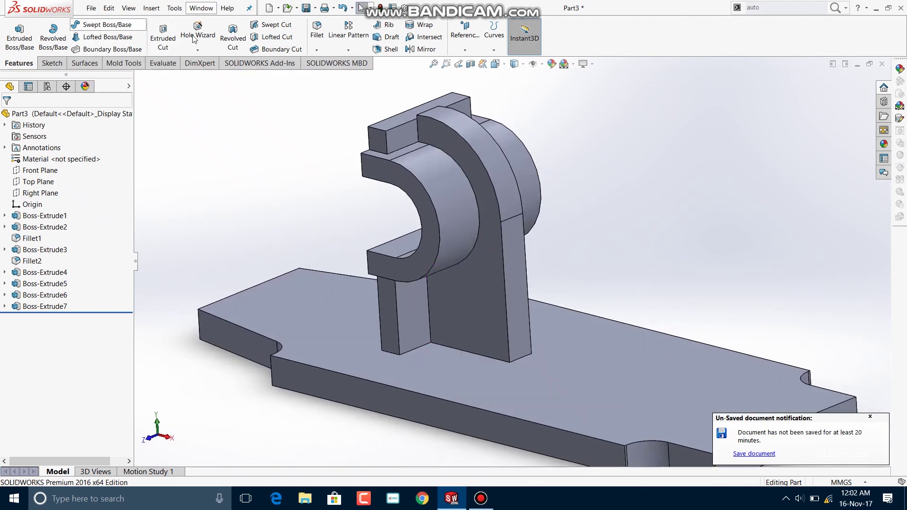
Step: Fillet the rib's outer base edge with a 100 mm radius
{"action": "left_click", "coordinate": [317, 29]}
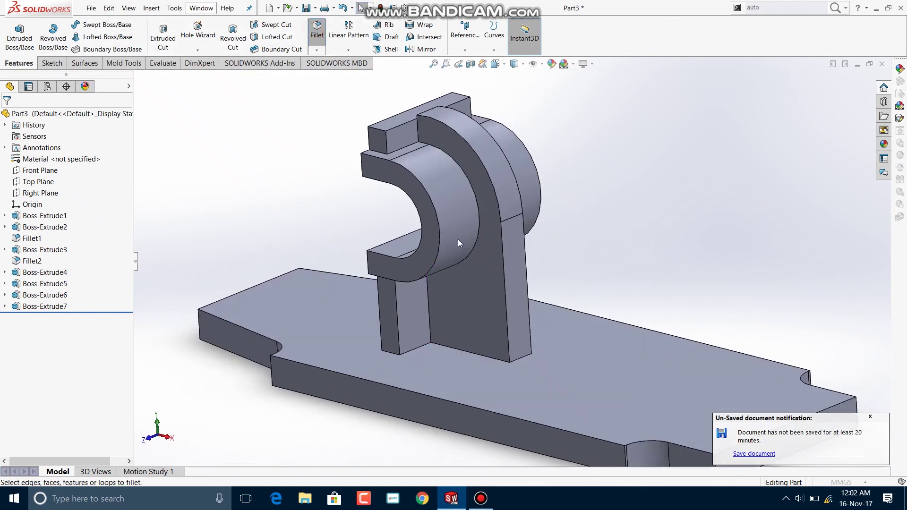
{"action": "left_click", "coordinate": [526, 359]}
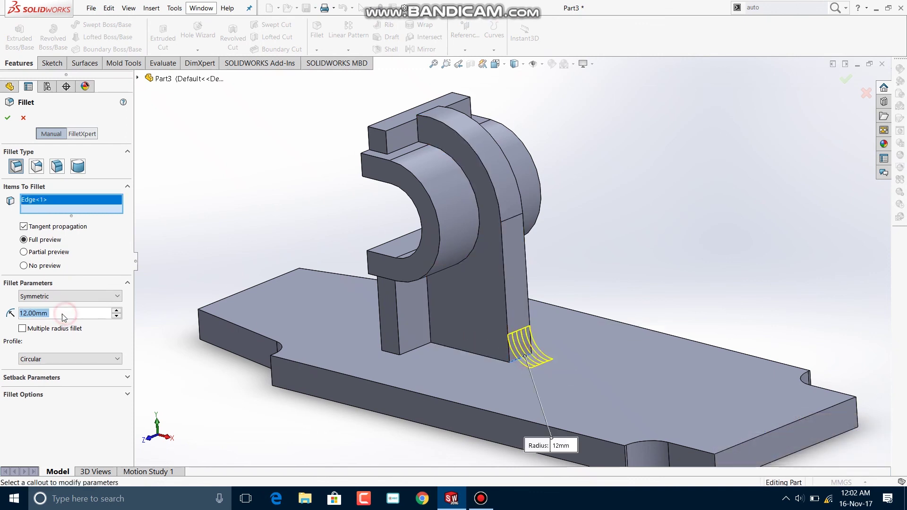
{"action": "type", "text": "100"}
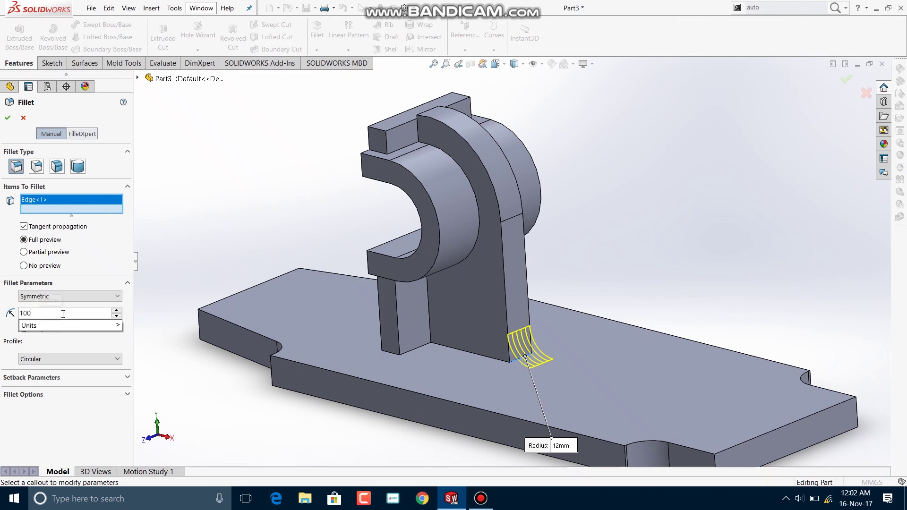
{"action": "key", "text": "Return"}
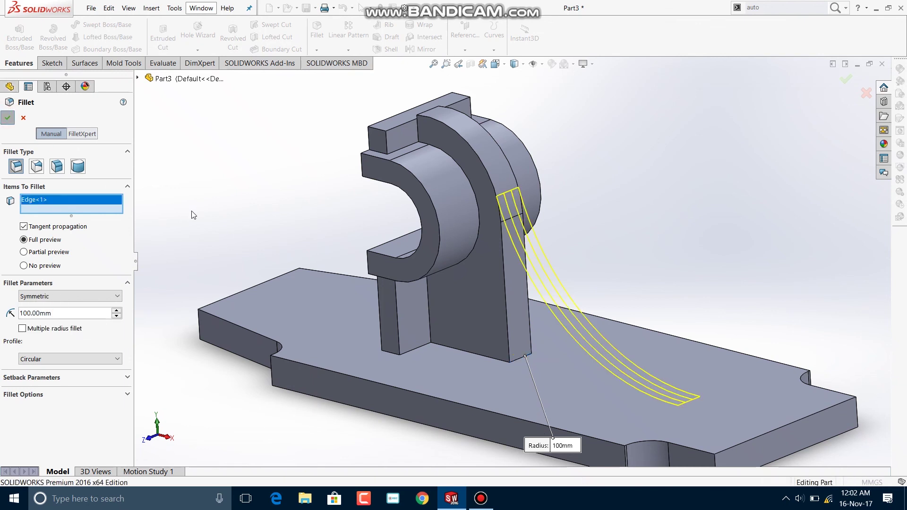
{"action": "key", "text": "Return"}
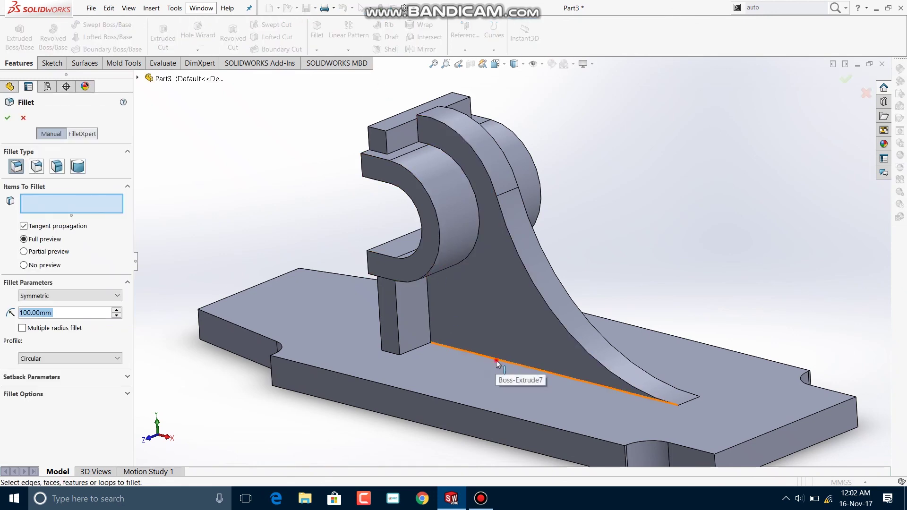
Step: Round both rib bottom edges with a 10 mm fillet
{"action": "left_click", "coordinate": [513, 361]}
{"action": "middle_click_drag", "start_coordinate": [513, 360], "coordinate": [582, 334]}
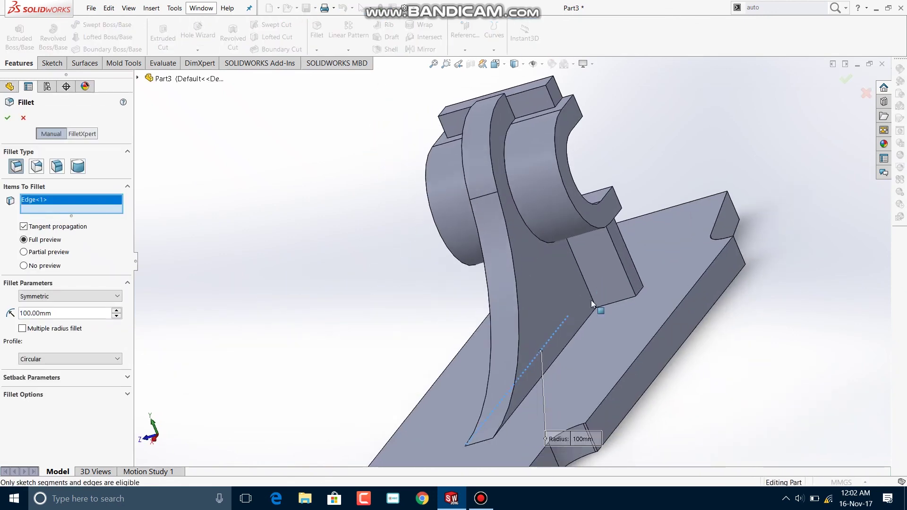
{"action": "left_click", "coordinate": [579, 333]}
{"action": "middle_click_drag", "start_coordinate": [330, 295], "coordinate": [2, 356]}
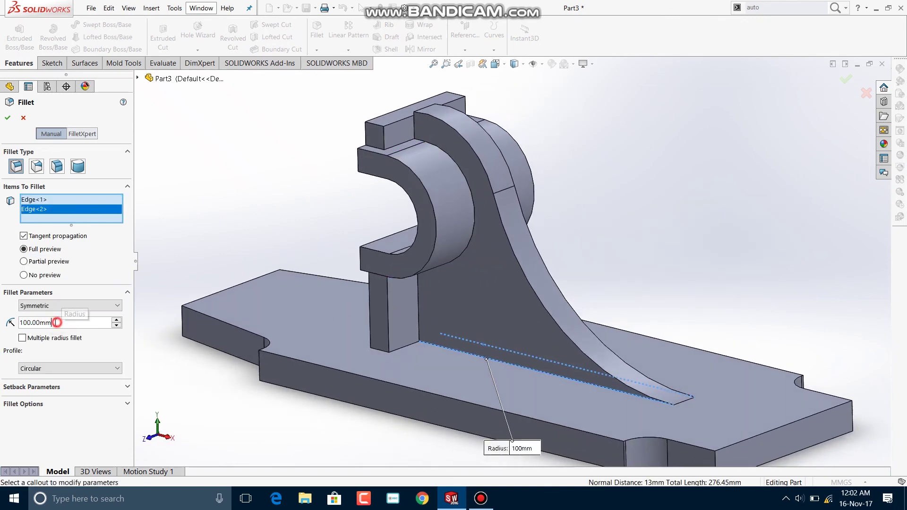
{"action": "type", "text": "10"}
{"action": "key", "text": "Return"}
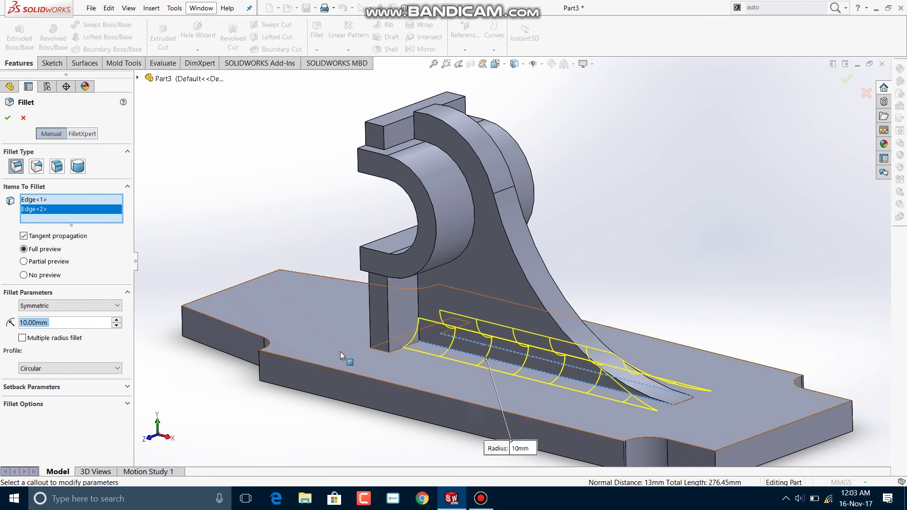
{"action": "left_click", "coordinate": [8, 117]}
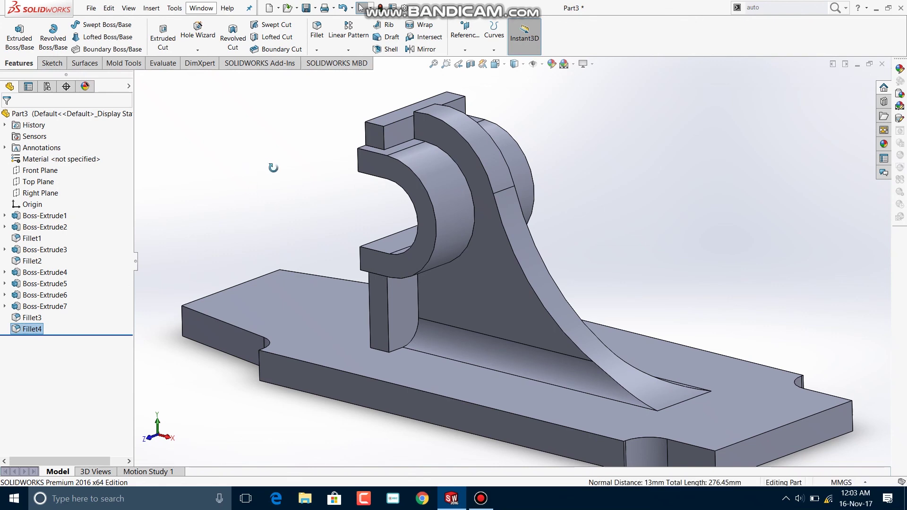
{"action": "middle_click_drag", "start_coordinate": [252, 188], "coordinate": [284, 186]}
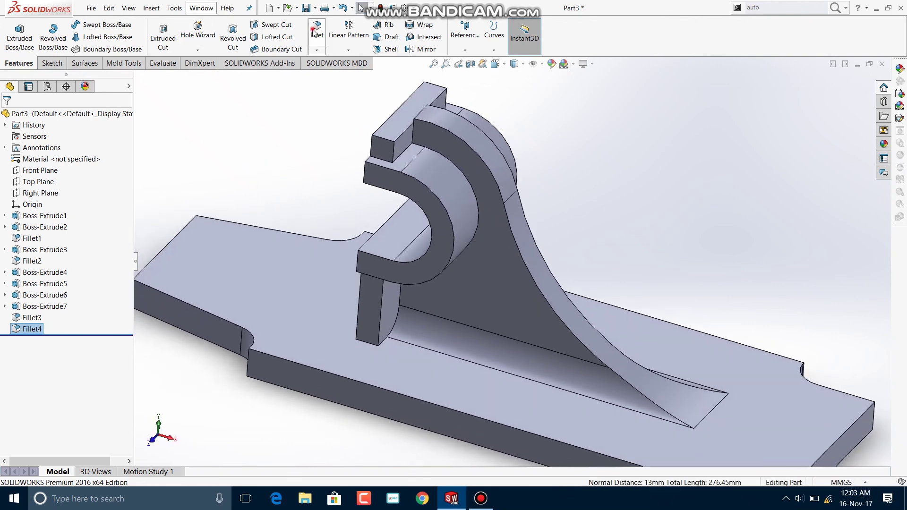
Step: Fillet two top edges of the rib at 10 mm as Fillet5
{"action": "left_click", "coordinate": [411, 138]}
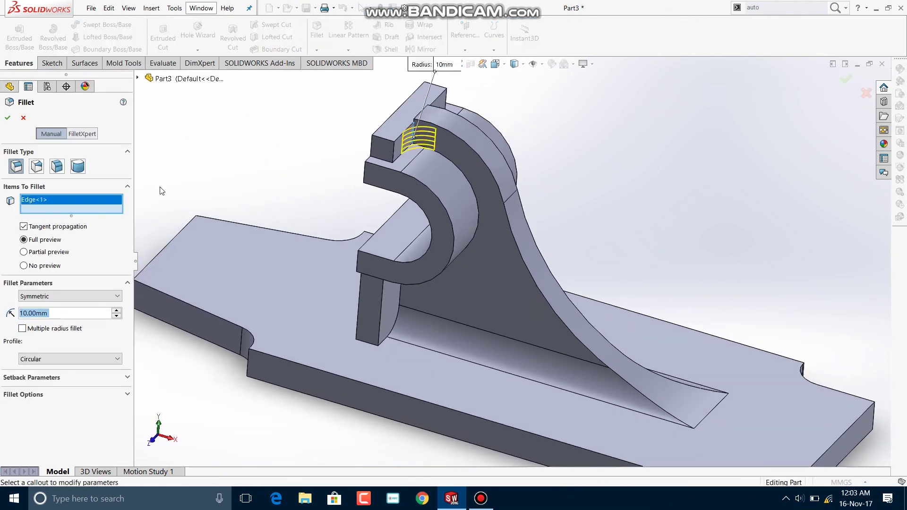
{"action": "mouse_move", "coordinate": [519, 94]}
{"action": "middle_mouse_down"}
{"action": "mouse_move", "coordinate": [470, 113]}
{"action": "mouse_move", "coordinate": [542, 89]}
{"action": "mouse_move", "coordinate": [169, 254]}
{"action": "middle_mouse_up"}
{"action": "left_click", "coordinate": [468, 114]}
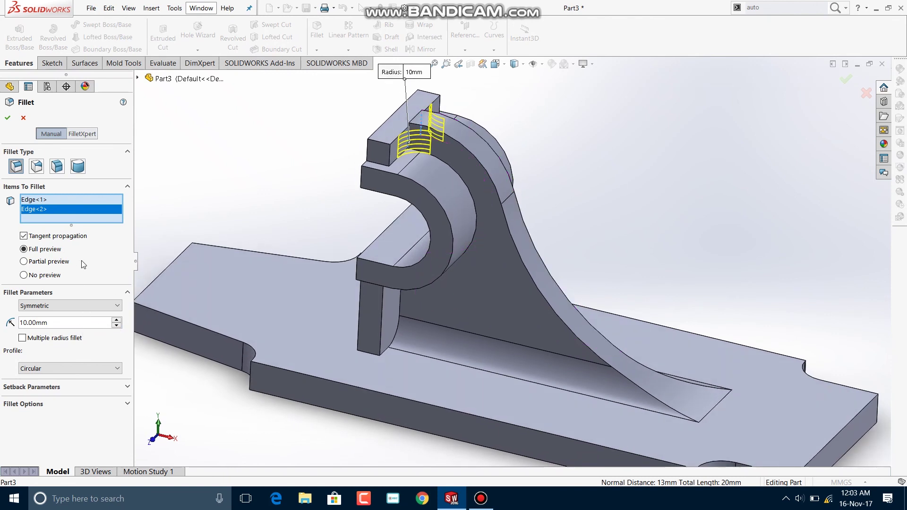
{"action": "left_click", "coordinate": [8, 117]}
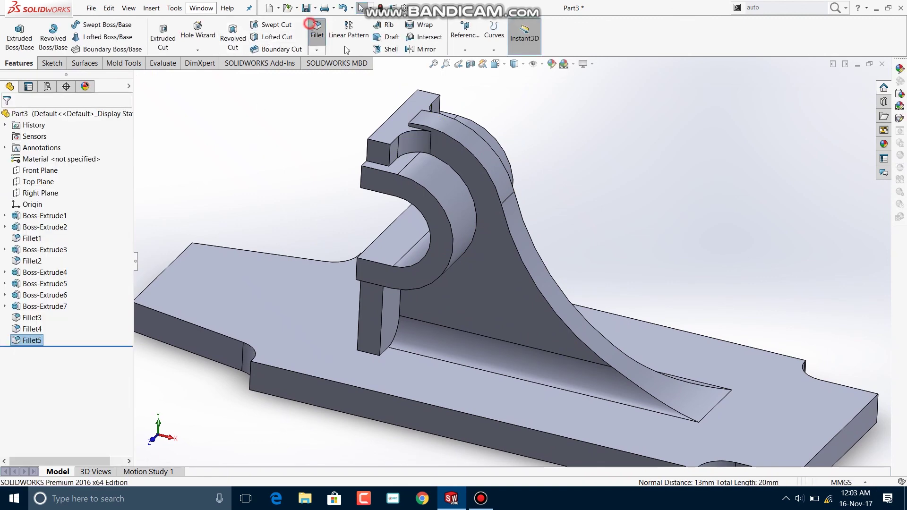
Step: Fillet the rib edge beside the hook's top tab at 10 mm as Fillet6
{"action": "middle_click_drag", "start_coordinate": [446, 120], "coordinate": [431, 112]}
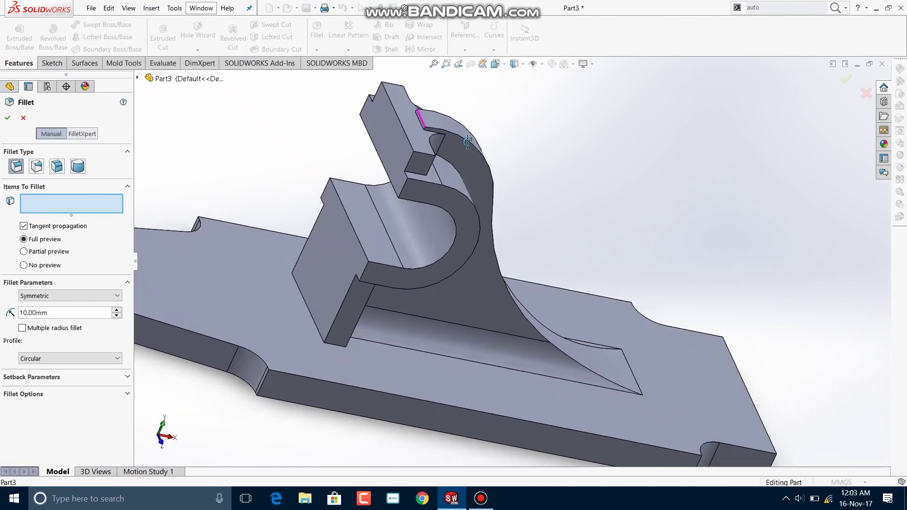
{"action": "scroll", "coordinate": [431, 111], "scroll_direction": "down", "scroll_amount": 5}
{"action": "scroll", "coordinate": [433, 112], "scroll_direction": "up", "scroll_amount": 1}
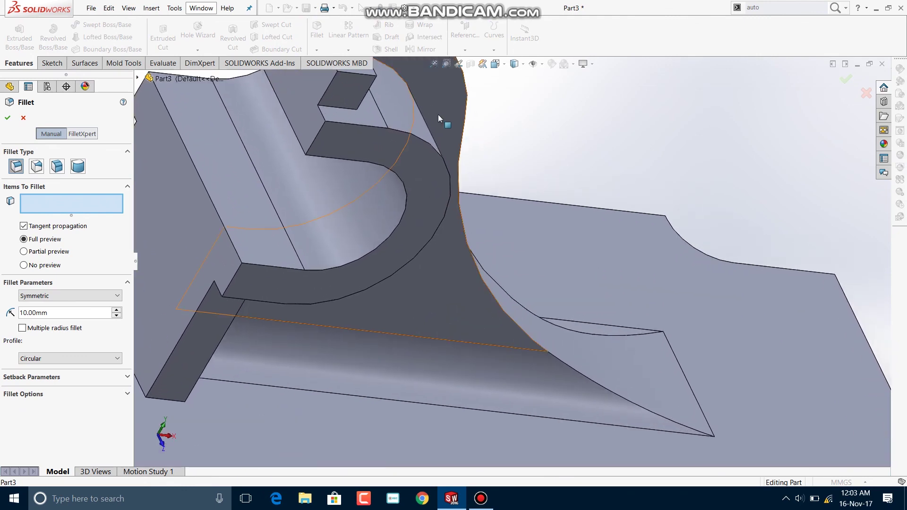
{"action": "scroll", "coordinate": [438, 115], "scroll_direction": "up", "scroll_amount": 4}
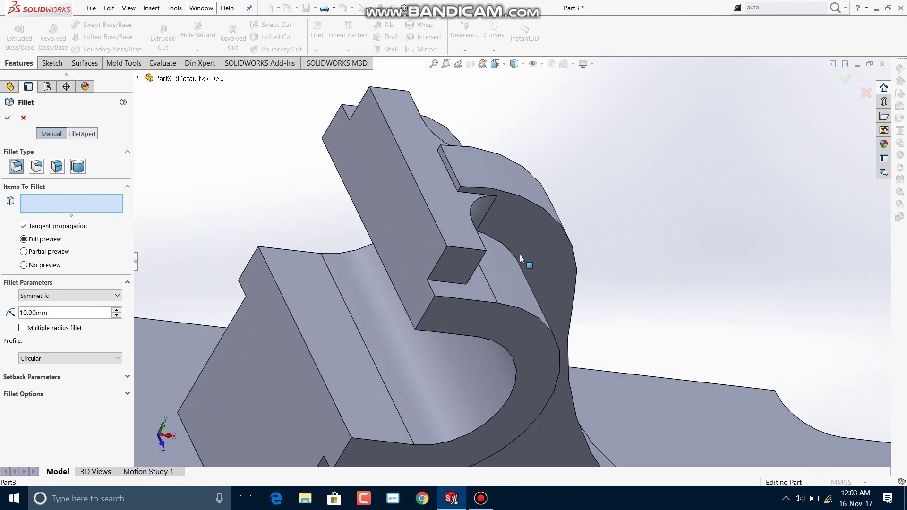
{"action": "left_click", "coordinate": [455, 179]}
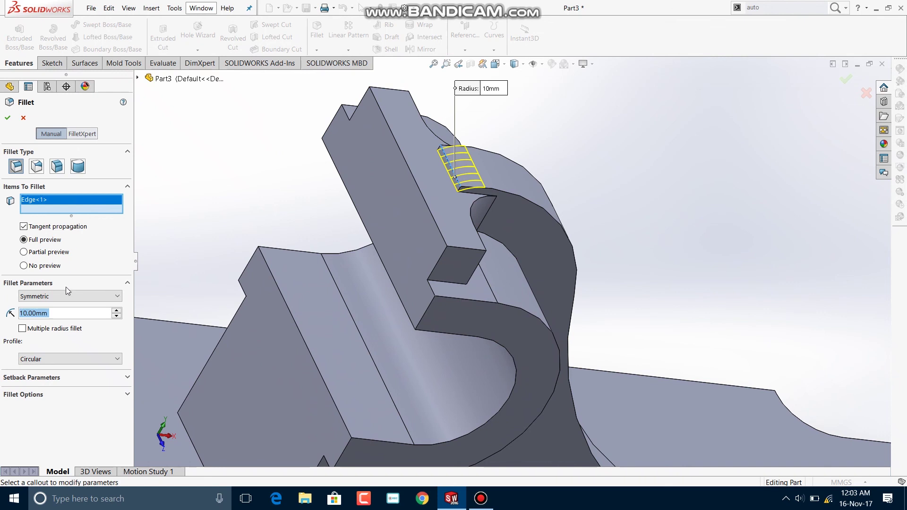
{"action": "left_click", "coordinate": [9, 119]}
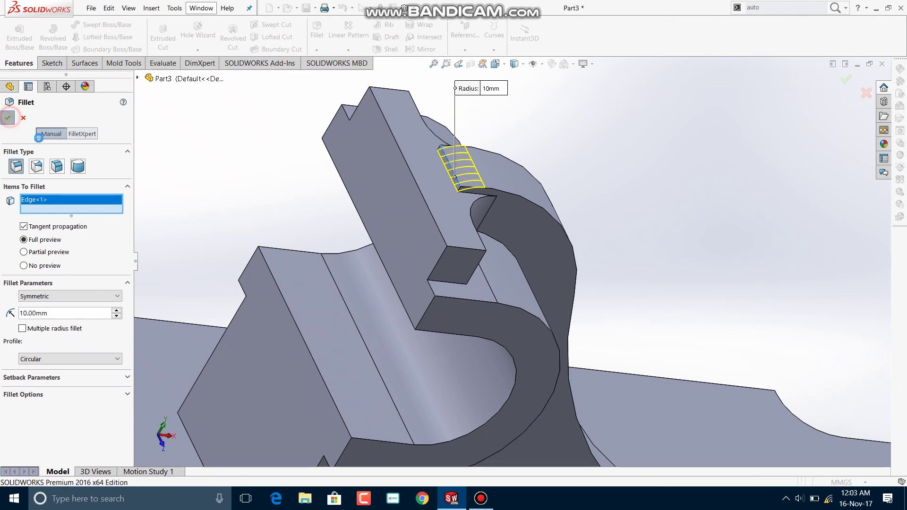
{"action": "left_click", "coordinate": [200, 156]}
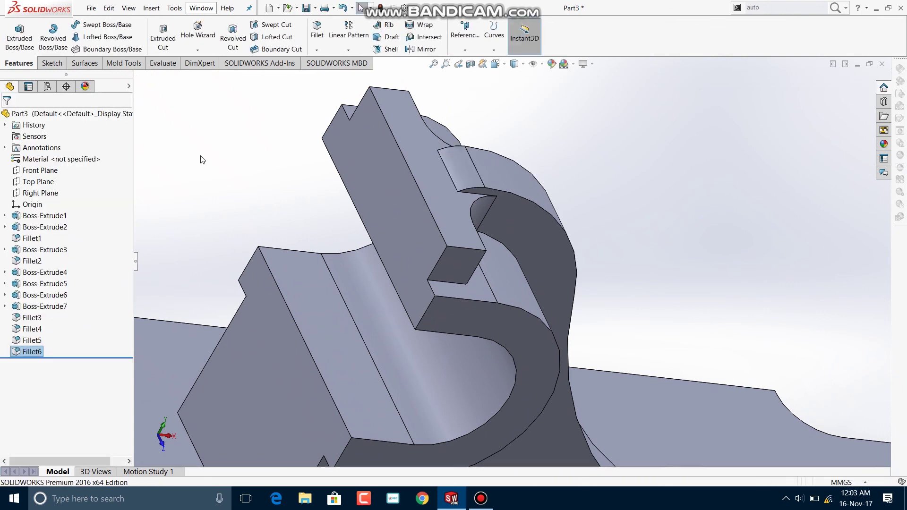
Step: Fillet the two short edges at the bracket's foot with a 5 mm radius as Fillet7
{"action": "middle_click_drag", "start_coordinate": [217, 142], "coordinate": [312, 213]}
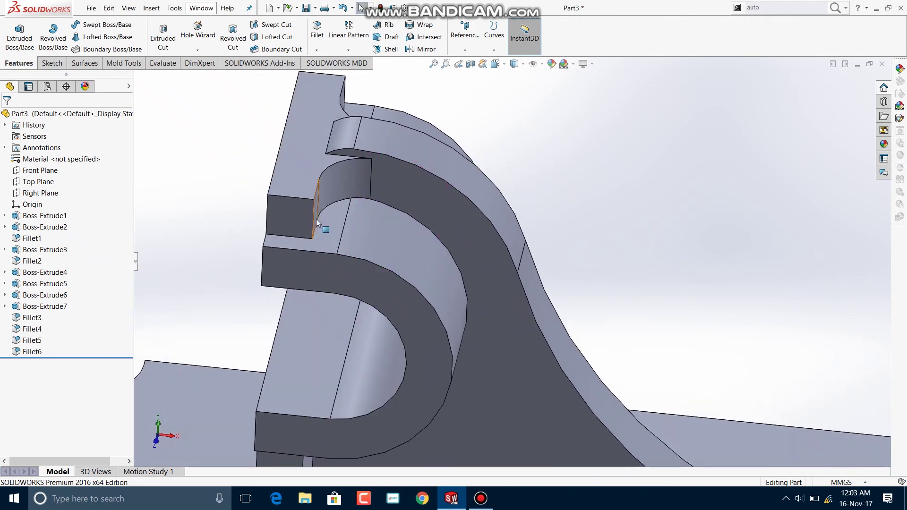
{"action": "scroll", "coordinate": [461, 214], "scroll_direction": "down", "scroll_amount": 3}
{"action": "scroll", "coordinate": [461, 214], "scroll_direction": "up", "scroll_amount": 5}
{"action": "mouse_move", "coordinate": [461, 214]}
{"action": "middle_mouse_down"}
{"action": "mouse_move", "coordinate": [481, 303]}
{"action": "mouse_move", "coordinate": [497, 287]}
{"action": "middle_mouse_up"}
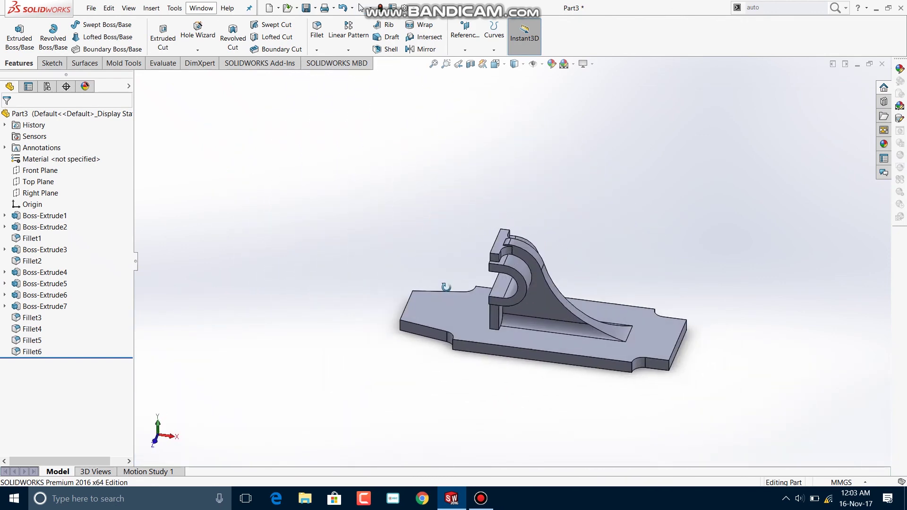
{"action": "middle_click_drag", "start_coordinate": [497, 287], "coordinate": [474, 241]}
{"action": "scroll", "coordinate": [474, 241], "scroll_direction": "down", "scroll_amount": 2}
{"action": "scroll", "coordinate": [474, 241], "scroll_direction": "down", "scroll_amount": 3}
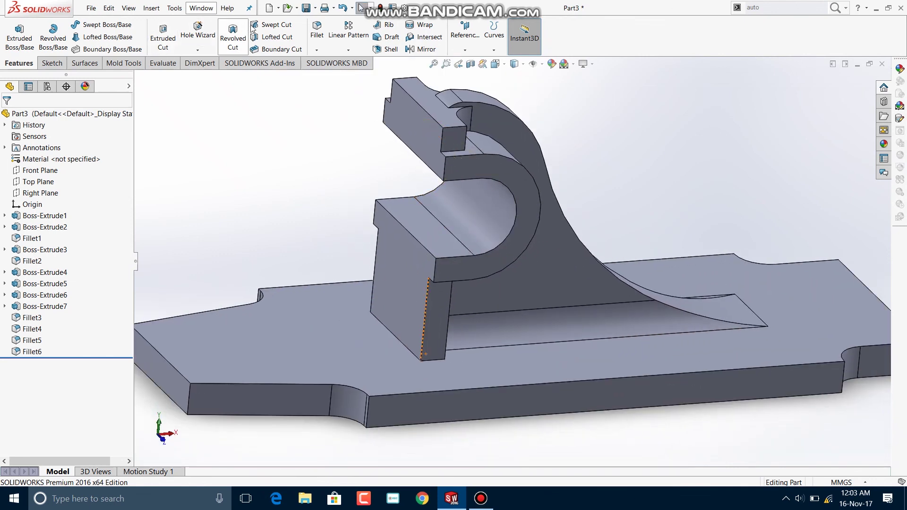
{"action": "left_click", "coordinate": [315, 29]}
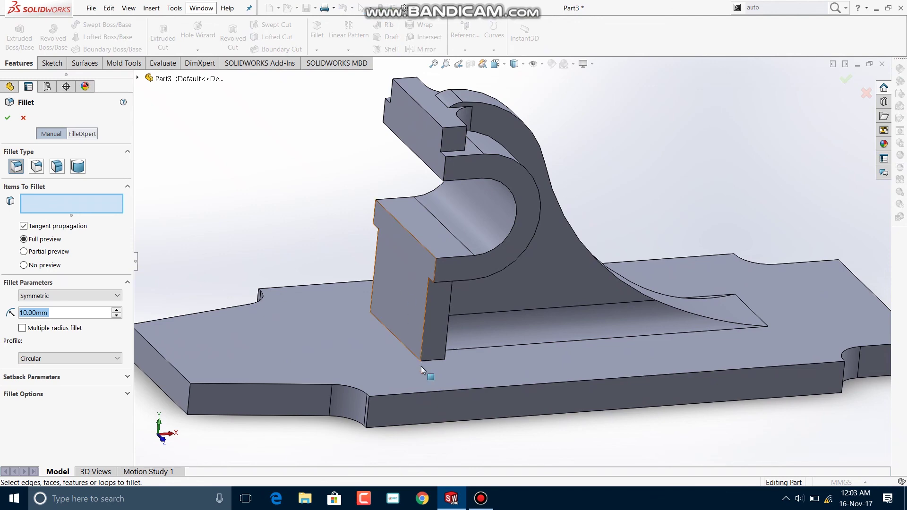
{"action": "middle_click_drag", "start_coordinate": [435, 364], "coordinate": [385, 300]}
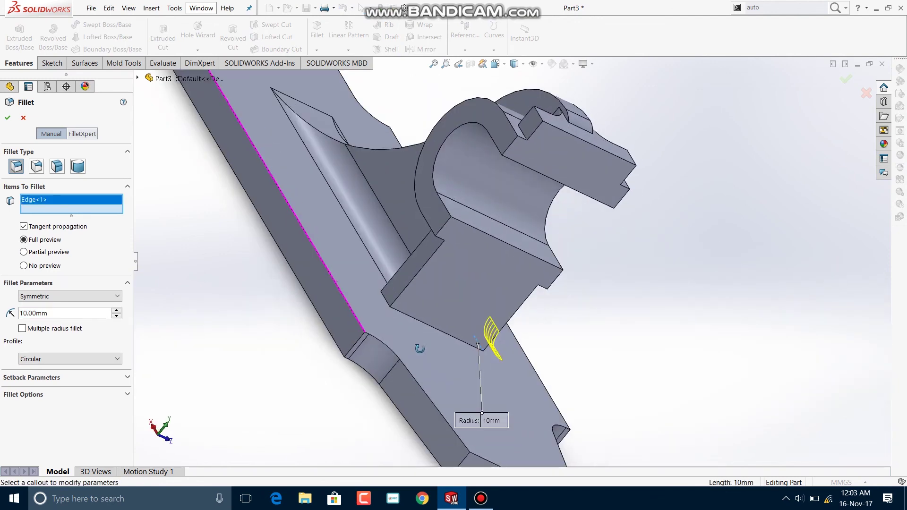
{"action": "left_click", "coordinate": [385, 300]}
{"action": "left_click", "coordinate": [33, 323]}
{"action": "type", "text": "5"}
{"action": "key", "text": "Return"}
{"action": "middle_click_drag", "start_coordinate": [646, 335], "coordinate": [191, 233]}
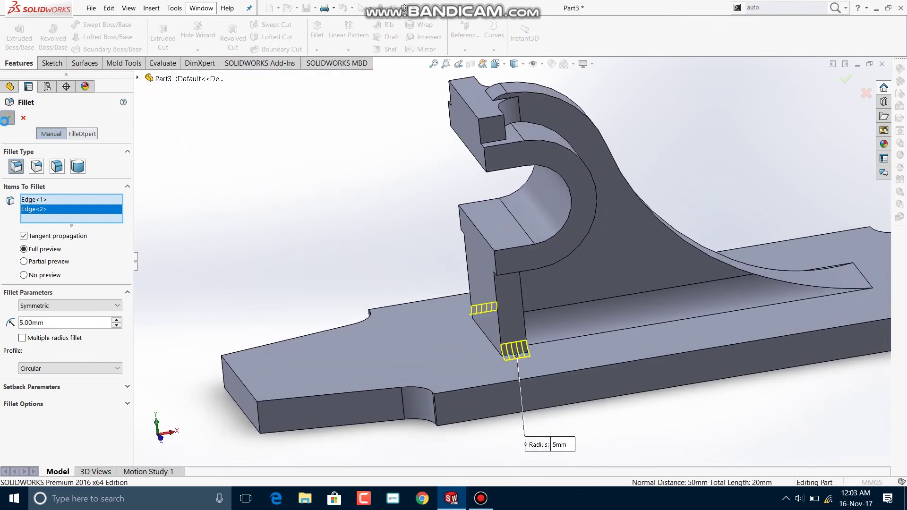
{"action": "key", "text": "Return"}
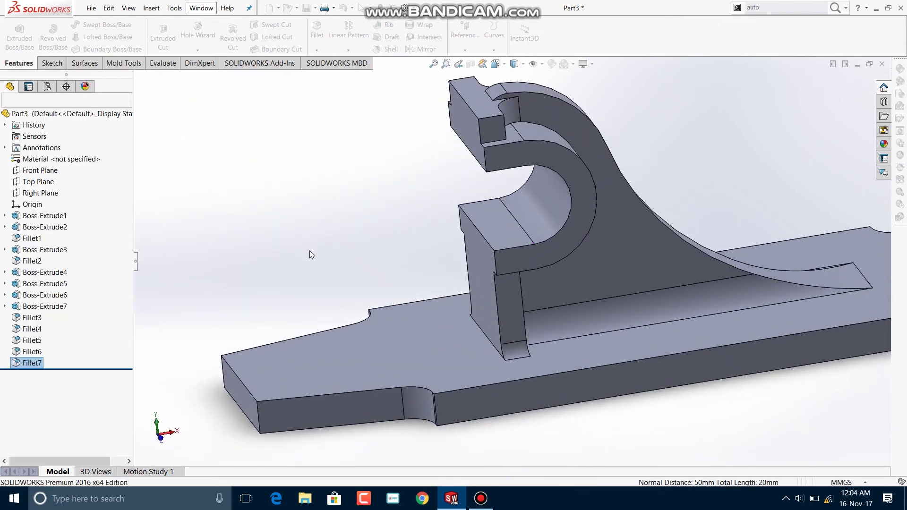
Step: Open a new Sketch9 on the Top Plane and switch to the Top view
{"action": "mouse_move", "coordinate": [347, 228]}
{"action": "middle_mouse_down"}
{"action": "mouse_move", "coordinate": [380, 216]}
{"action": "mouse_move", "coordinate": [305, 191]}
{"action": "middle_mouse_up"}
{"action": "middle_click_drag", "start_coordinate": [359, 202], "coordinate": [373, 241]}
{"action": "left_click", "coordinate": [57, 69]}
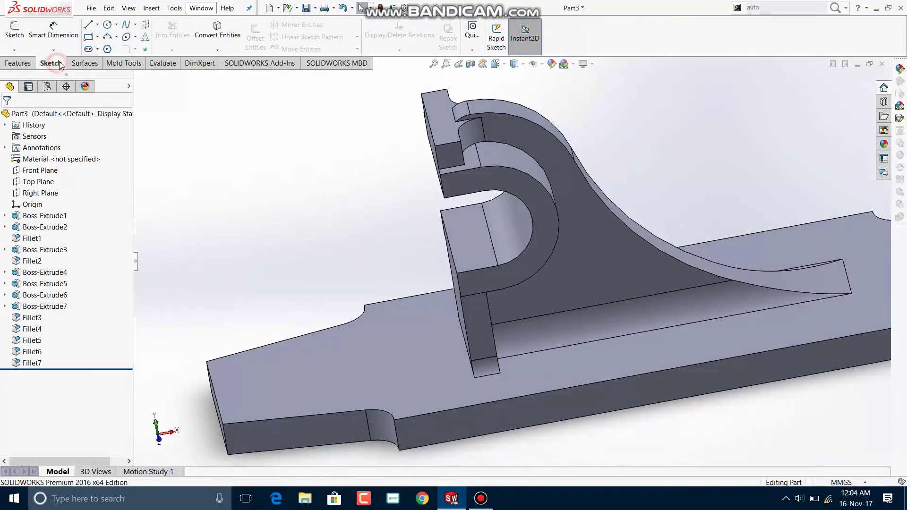
{"action": "left_click", "coordinate": [6, 27]}
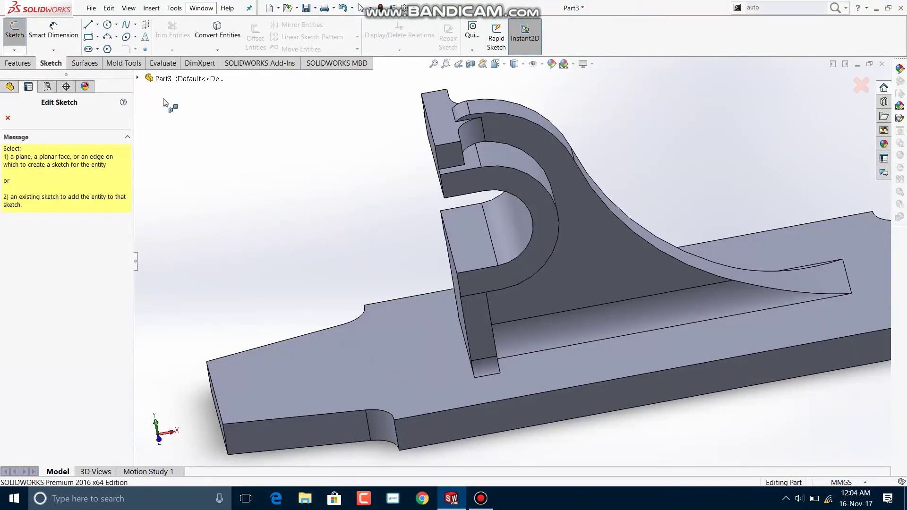
{"action": "left_click", "coordinate": [138, 78]}
{"action": "left_click", "coordinate": [181, 138]}
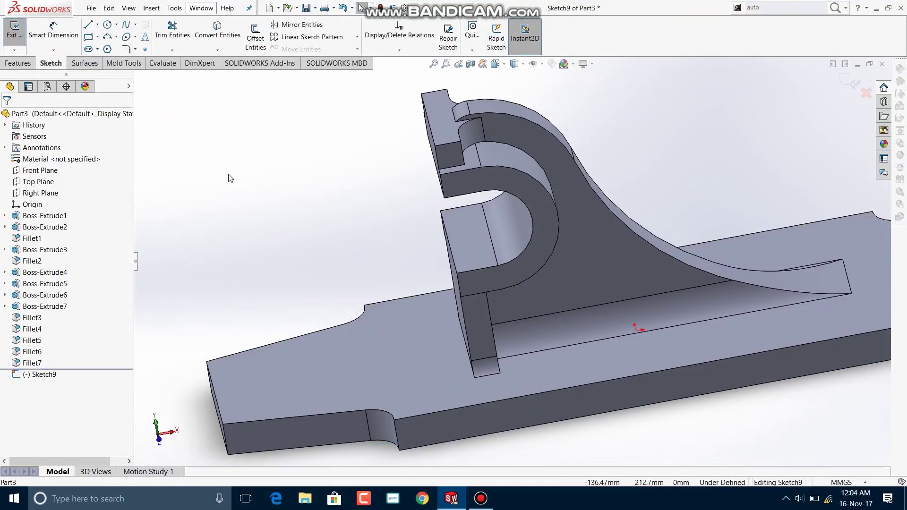
{"action": "left_click", "coordinate": [495, 65]}
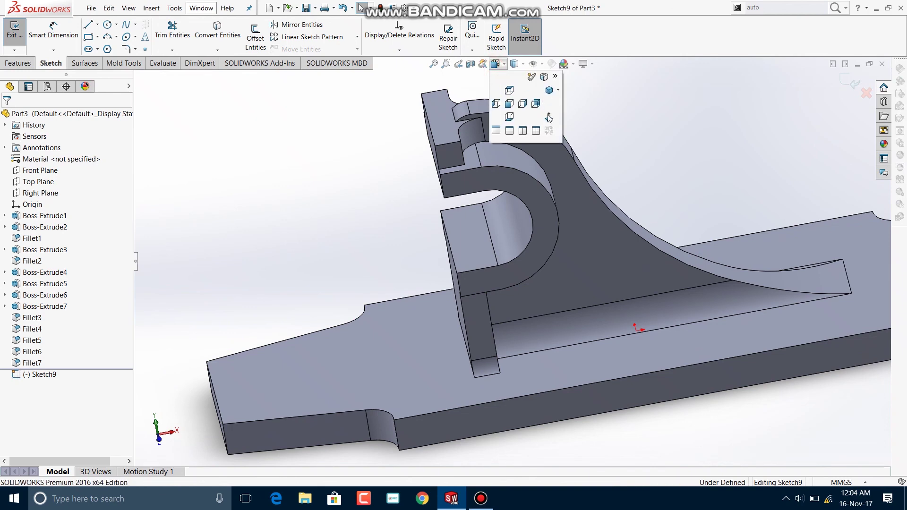
{"action": "left_click", "coordinate": [549, 118]}
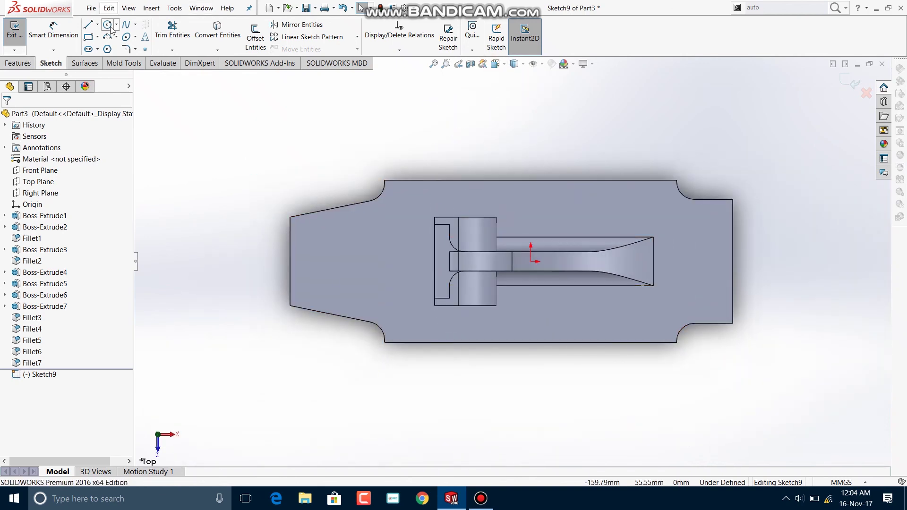
Step: Draw a small circle near the plate's narrow left end
{"action": "left_click", "coordinate": [111, 28]}
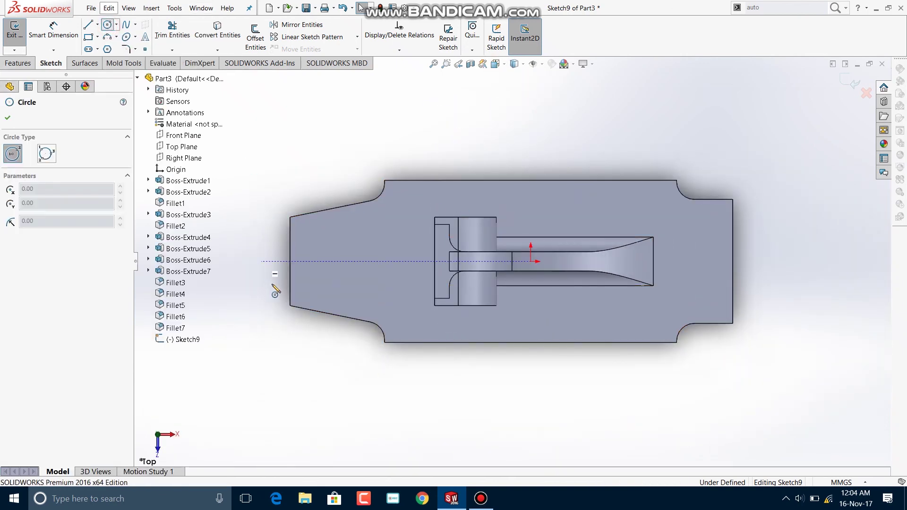
{"action": "left_click", "coordinate": [305, 231]}
{"action": "left_click", "coordinate": [317, 231]}
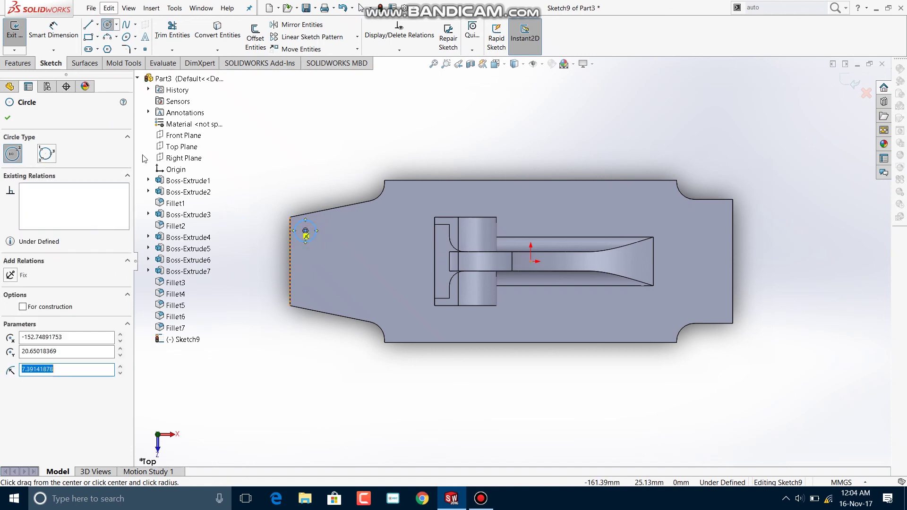
{"action": "left_click", "coordinate": [8, 121]}
Step: Add a horizontal centerline from the origin running left past the plate
{"action": "left_click", "coordinate": [98, 25]}
{"action": "left_click", "coordinate": [107, 47]}
{"action": "left_click", "coordinate": [530, 261]}
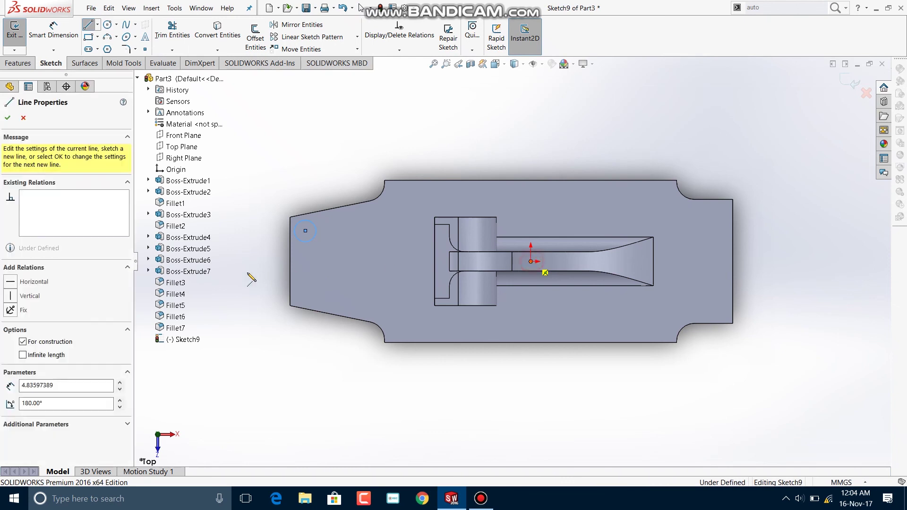
{"action": "left_click", "coordinate": [232, 261]}
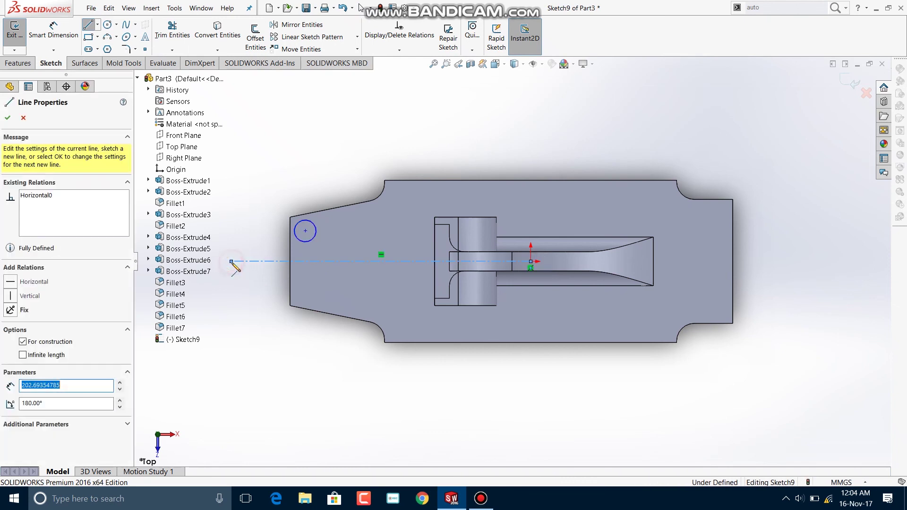
{"action": "key", "text": "Escape"}
{"action": "left_click", "coordinate": [42, 29]}
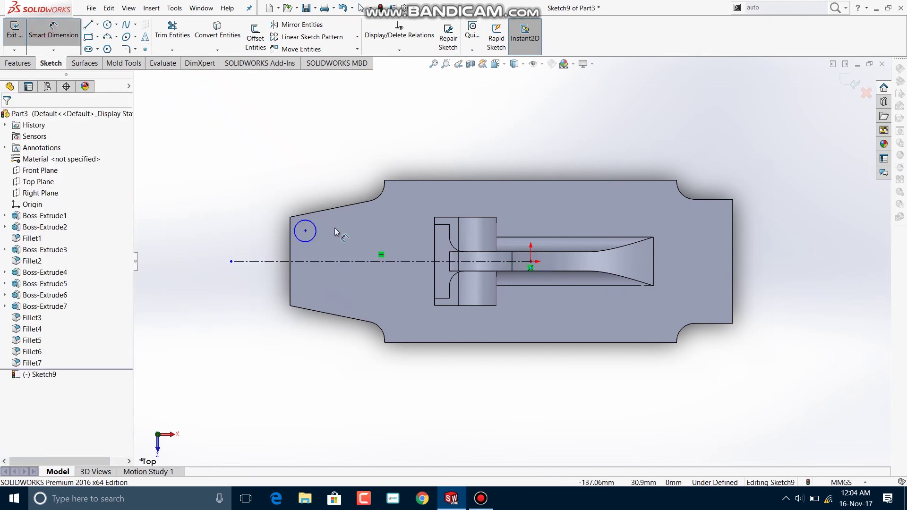
Step: Dimension the circle centre 13 mm from the plate's left edge and 16 mm from the centerline
{"action": "left_click", "coordinate": [306, 232]}
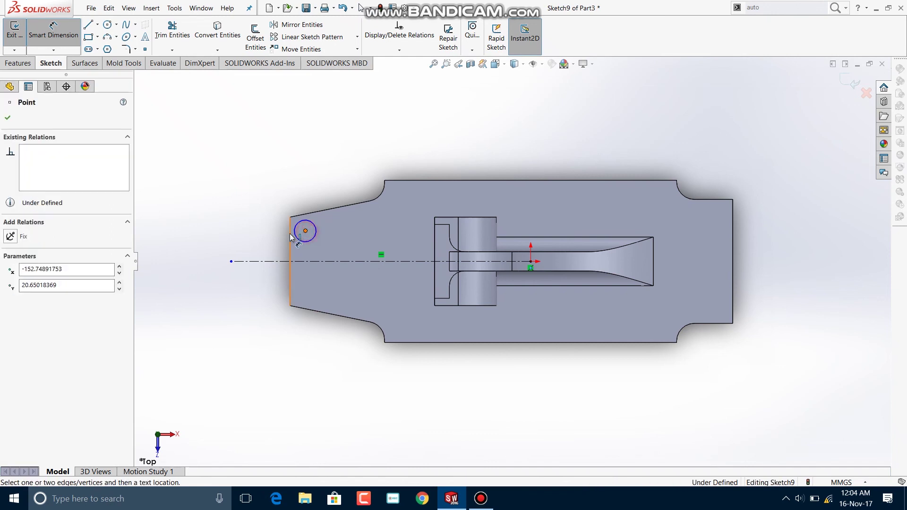
{"action": "left_click", "coordinate": [292, 193]}
{"action": "type", "text": "13"}
{"action": "key", "text": "Return"}
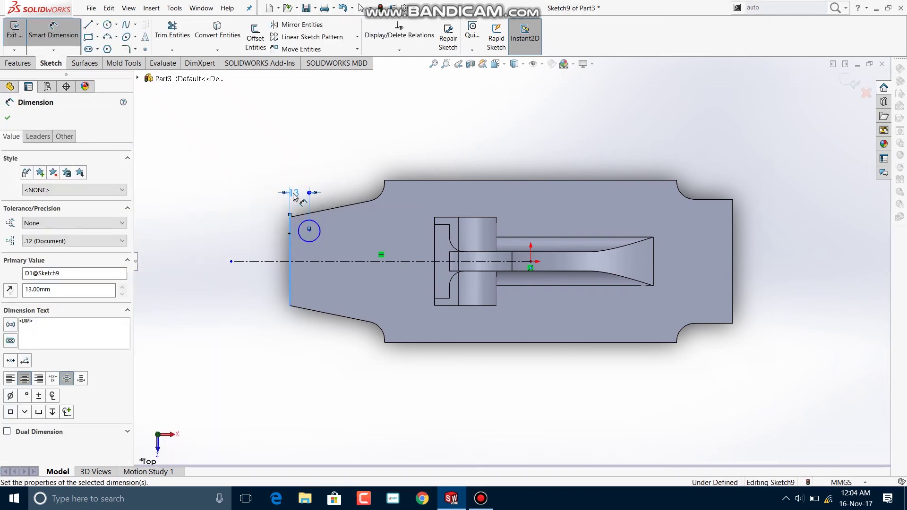
{"action": "left_click", "coordinate": [309, 231]}
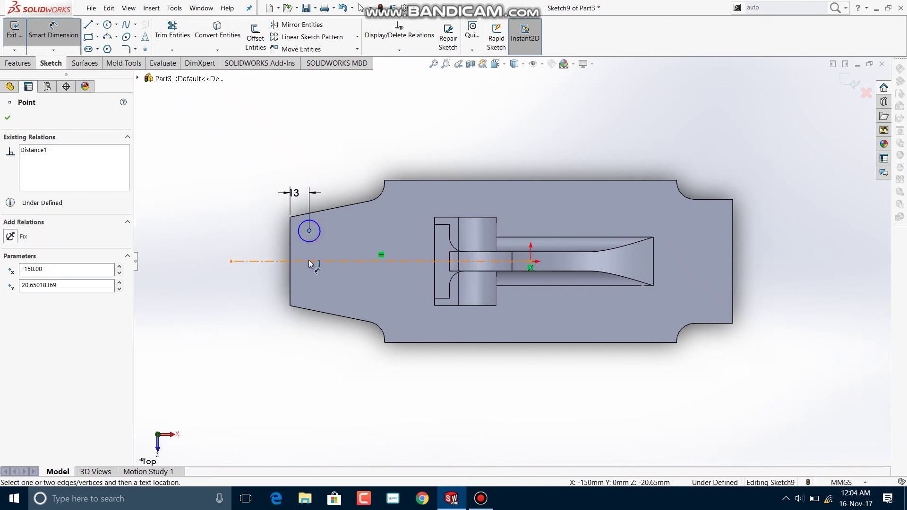
{"action": "left_click", "coordinate": [304, 261]}
{"action": "left_click", "coordinate": [253, 244]}
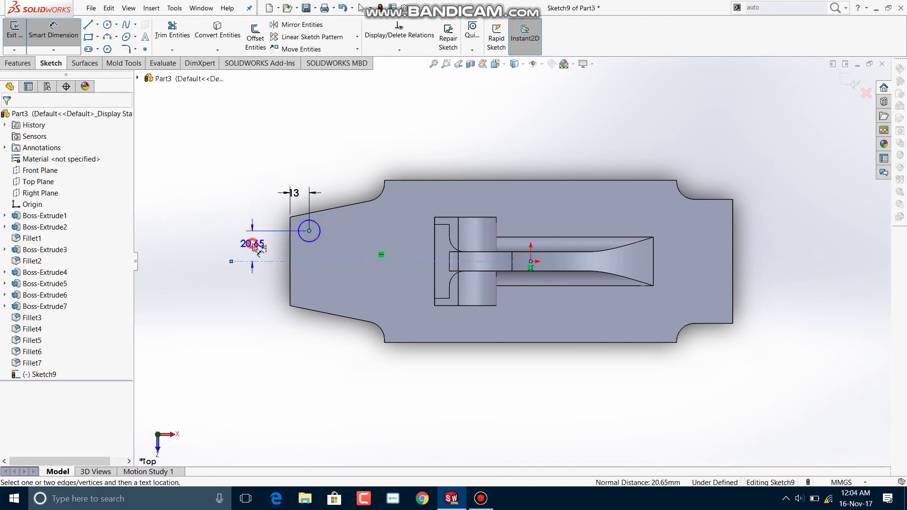
{"action": "type", "text": "16"}
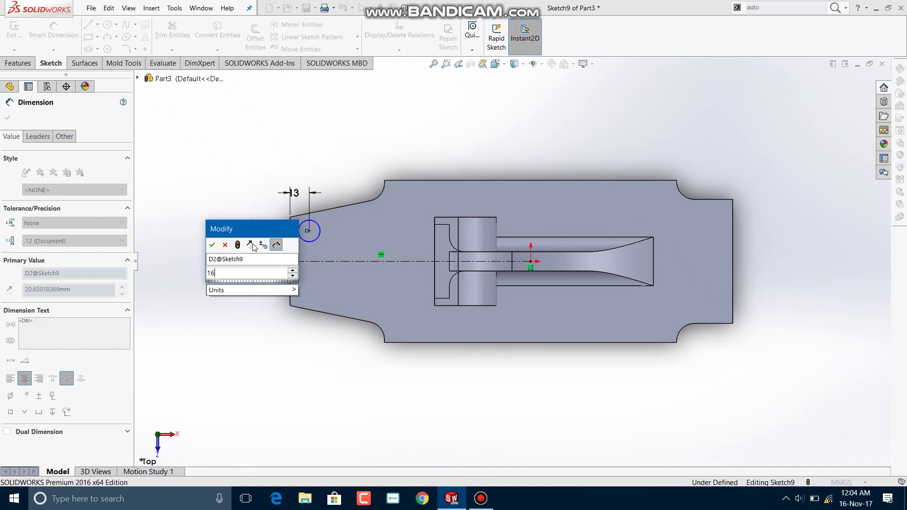
{"action": "key", "text": "Return"}
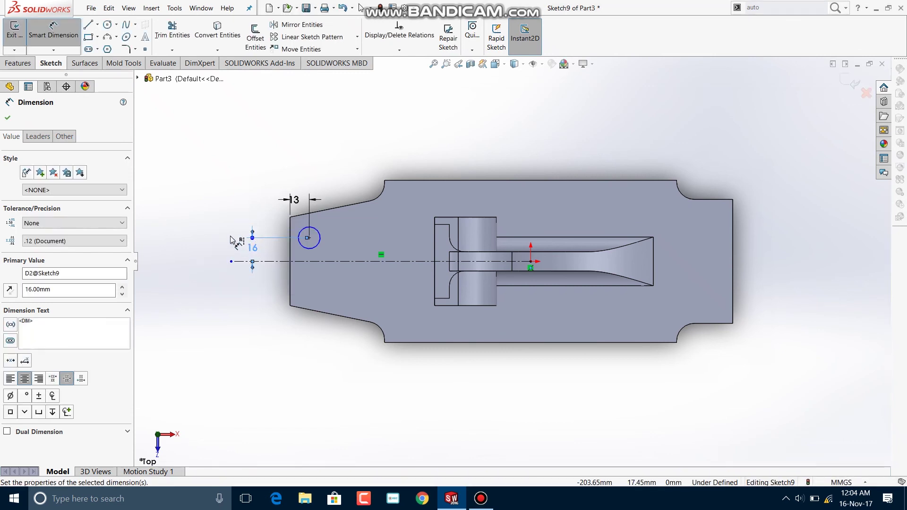
{"action": "left_click", "coordinate": [8, 119]}
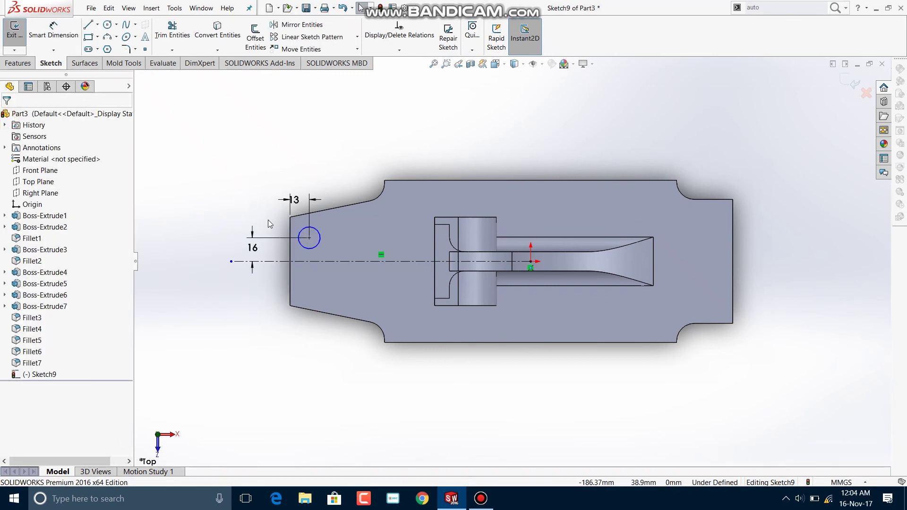
{"action": "left_click", "coordinate": [319, 242]}
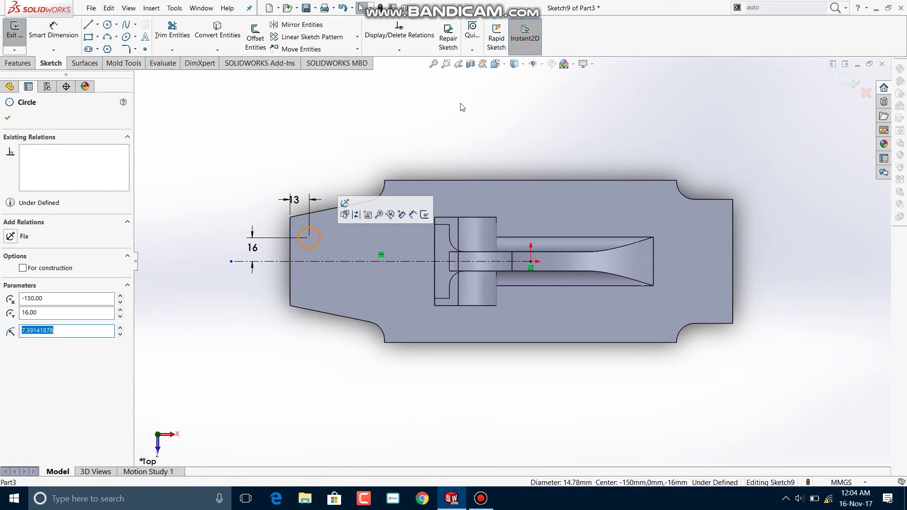
Step: Mirror the circle about the centerline to create a symmetric second hole
{"action": "left_click", "coordinate": [312, 25]}
{"action": "left_click", "coordinate": [54, 252]}
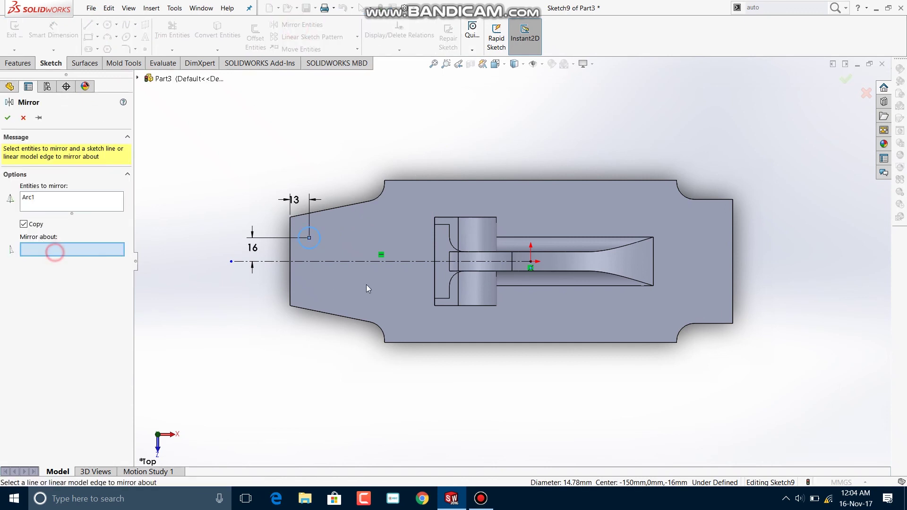
{"action": "left_click", "coordinate": [371, 261]}
{"action": "left_click", "coordinate": [7, 118]}
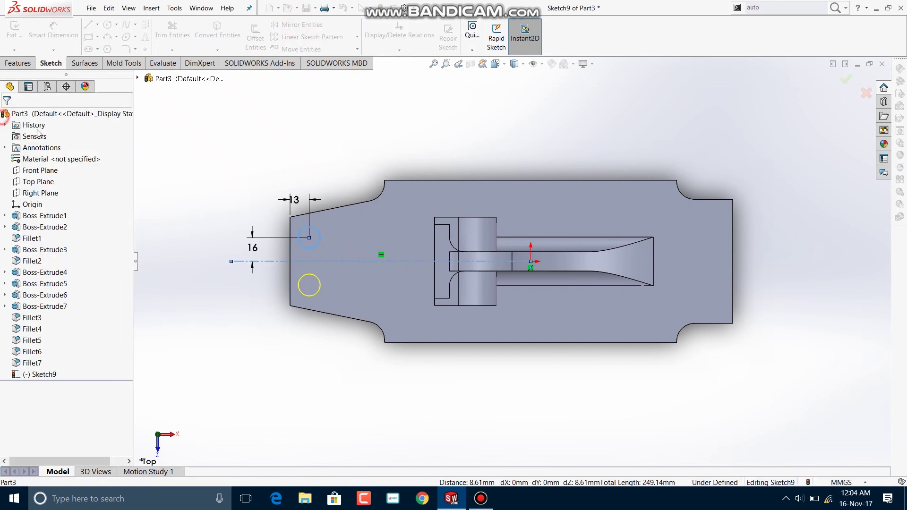
Step: Reorient to the Top view, looking straight down on the sketch
{"action": "mouse_move", "coordinate": [202, 141]}
{"action": "middle_mouse_down"}
{"action": "mouse_move", "coordinate": [216, 121]}
{"action": "mouse_move", "coordinate": [329, 254]}
{"action": "middle_mouse_up"}
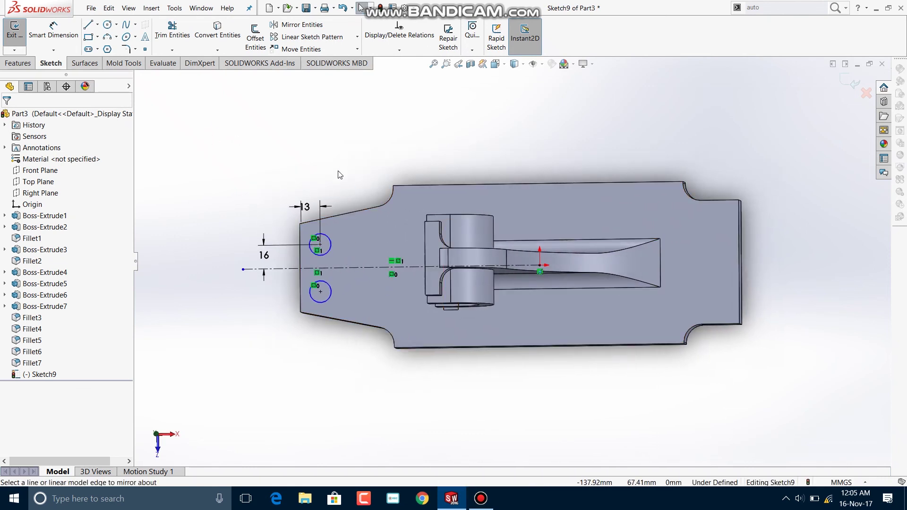
{"action": "key", "text": "ctrl+8"}
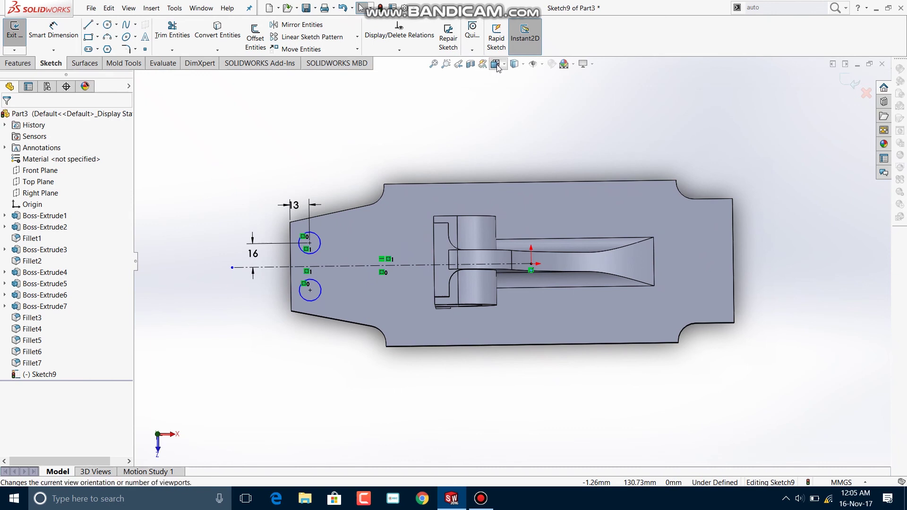
{"action": "left_click", "coordinate": [514, 64]}
{"action": "left_click", "coordinate": [549, 116]}
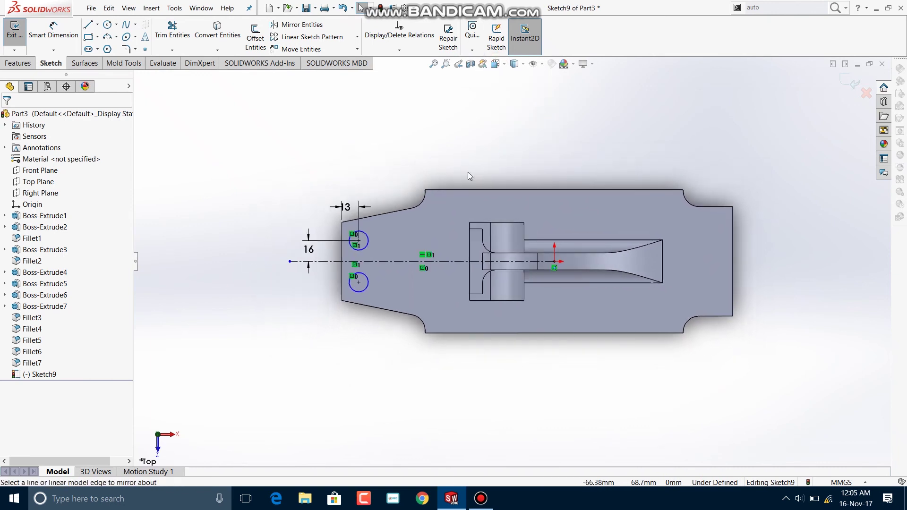
{"action": "left_click", "coordinate": [108, 27]}
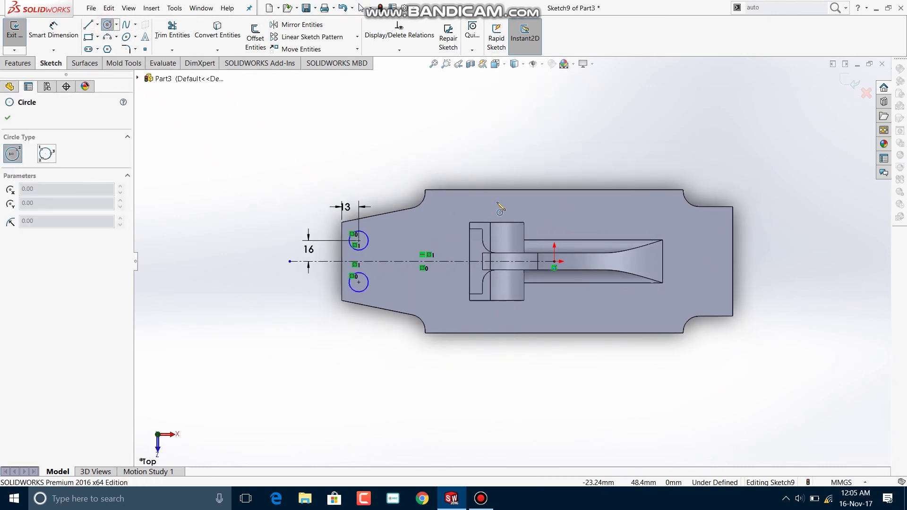
Step: Draw a ∅10 circle near the plate's top edge
{"action": "left_click", "coordinate": [441, 202]}
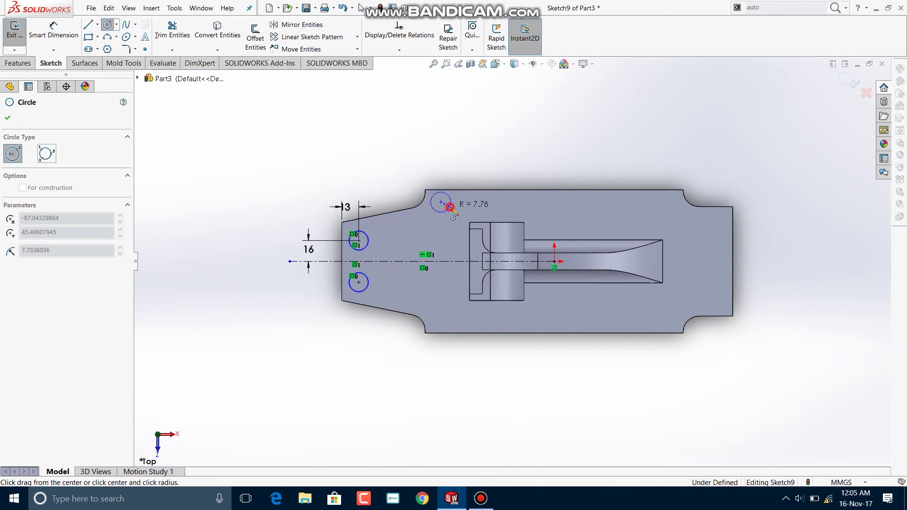
{"action": "left_click", "coordinate": [450, 208]}
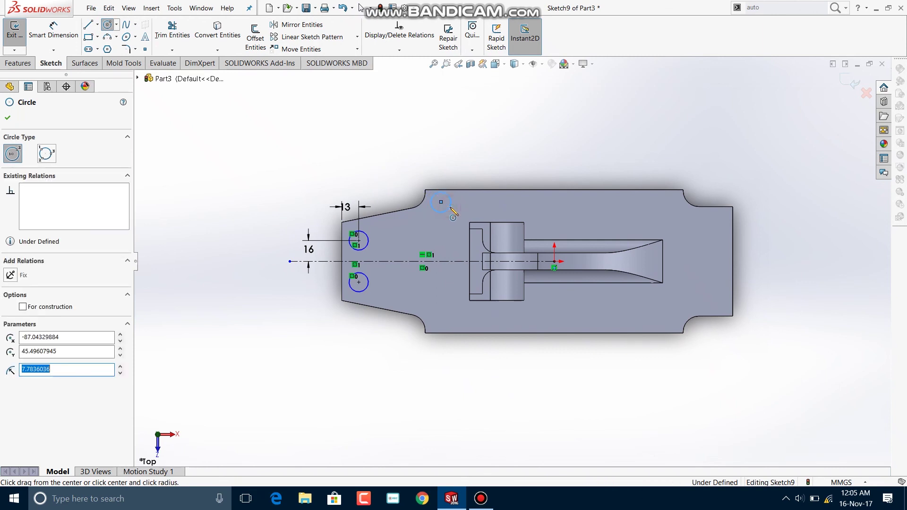
{"action": "left_click", "coordinate": [66, 27]}
{"action": "left_click", "coordinate": [447, 210]}
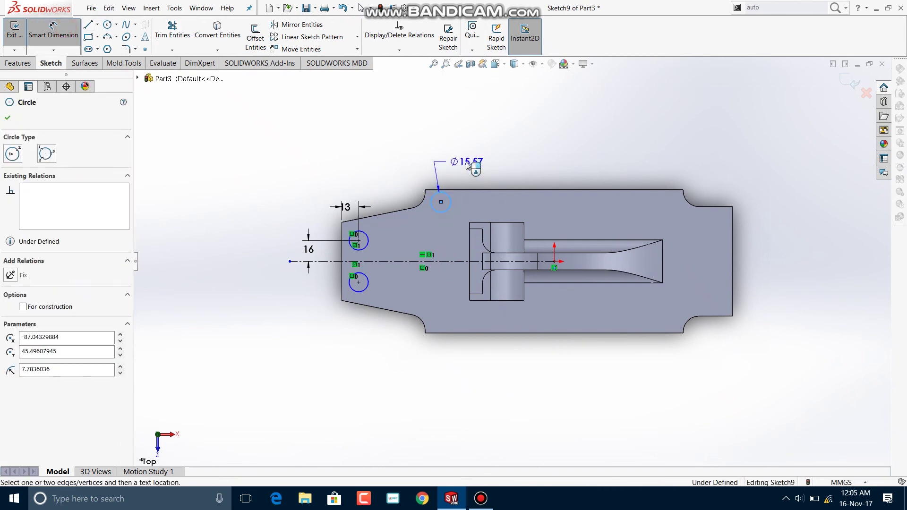
{"action": "left_click", "coordinate": [482, 168]}
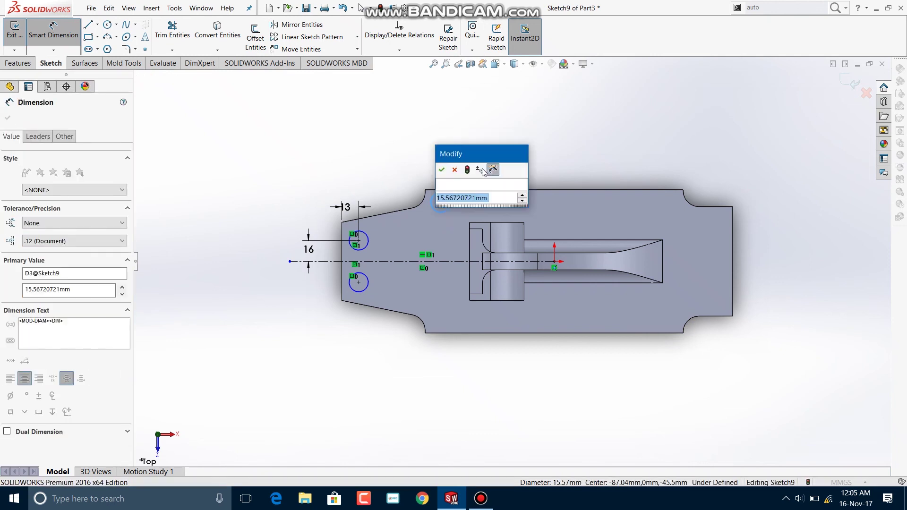
{"action": "type", "text": "10"}
{"action": "key", "text": "Return"}
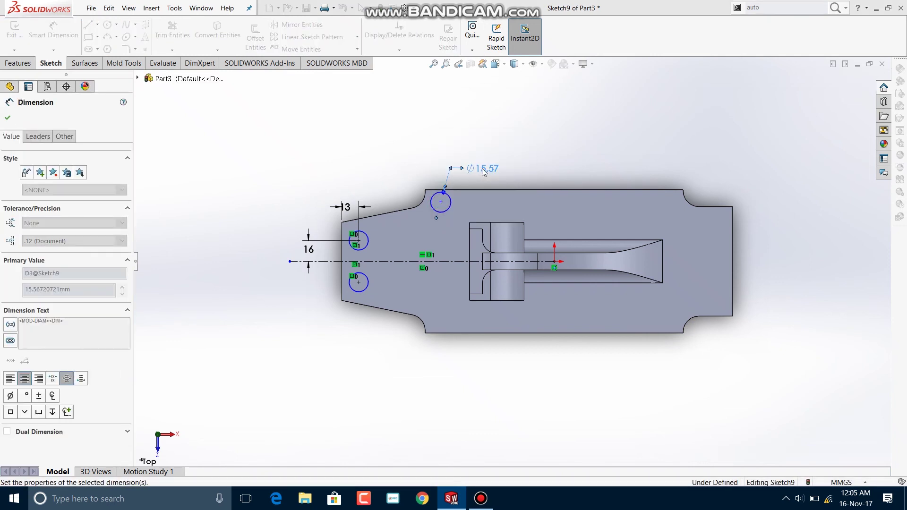
Step: Locate the new circle 13 mm below the top edge and 13 mm horizontally from its end
{"action": "left_click", "coordinate": [441, 202]}
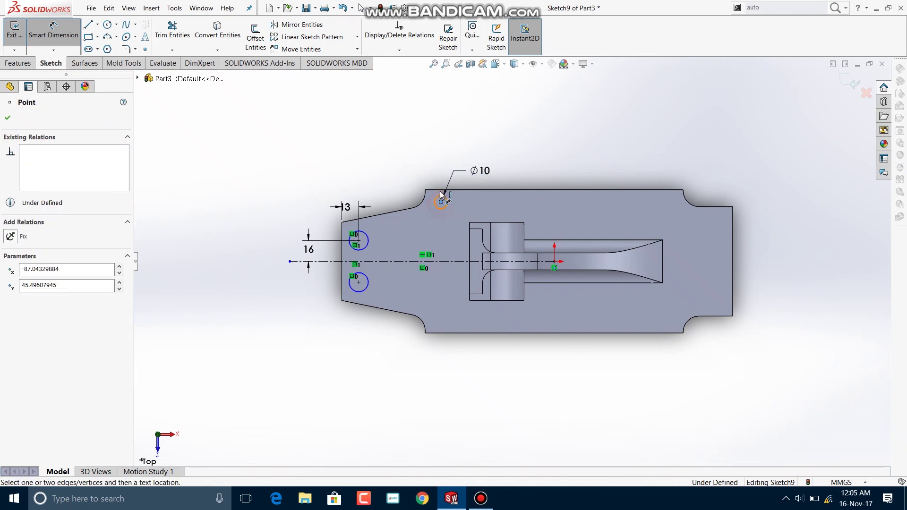
{"action": "left_click", "coordinate": [453, 190]}
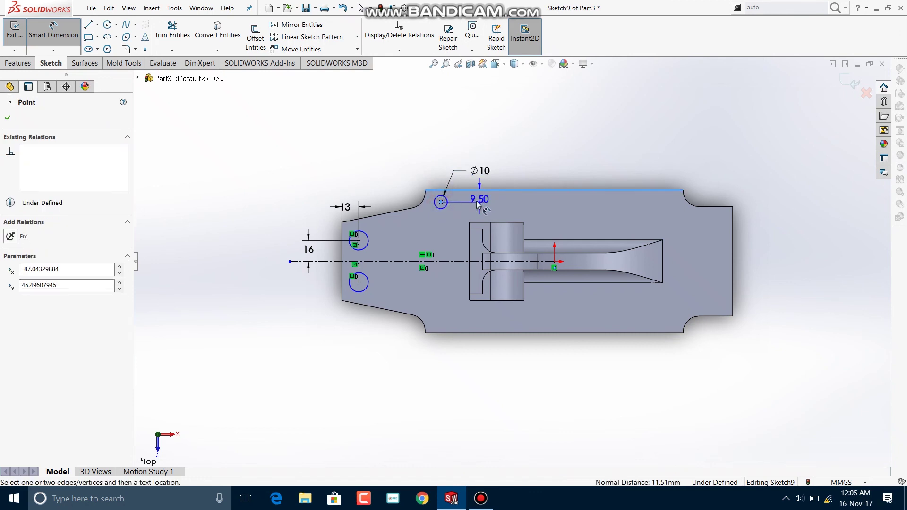
{"action": "left_click", "coordinate": [511, 166]}
{"action": "type", "text": "13"}
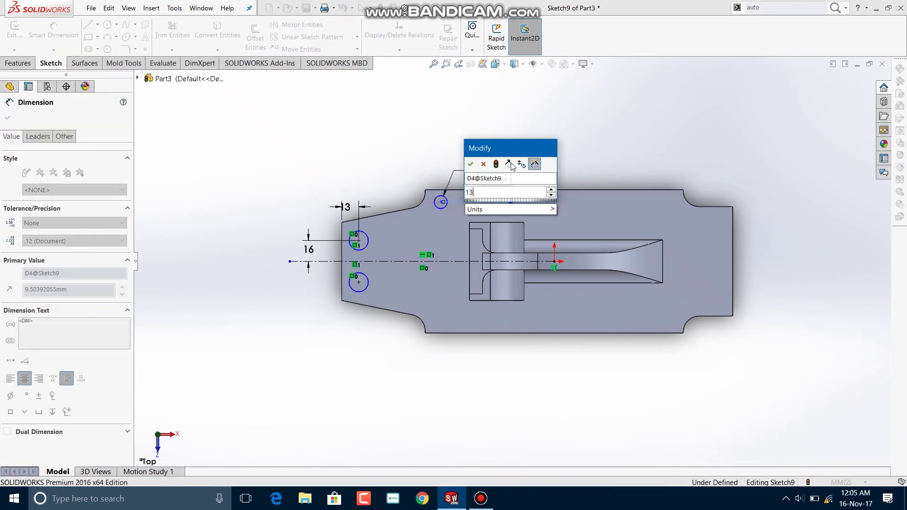
{"action": "key", "text": "Return"}
{"action": "left_click", "coordinate": [442, 208]}
{"action": "left_click", "coordinate": [426, 194]}
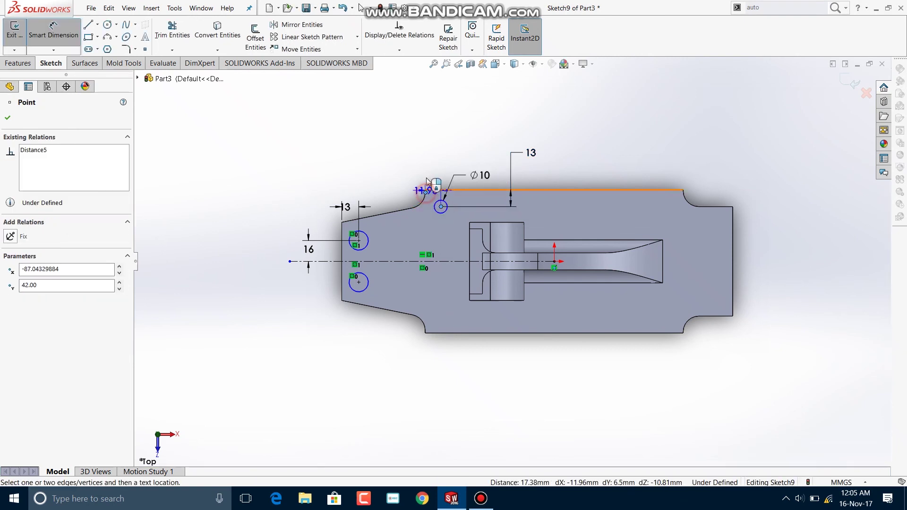
{"action": "left_click", "coordinate": [428, 167]}
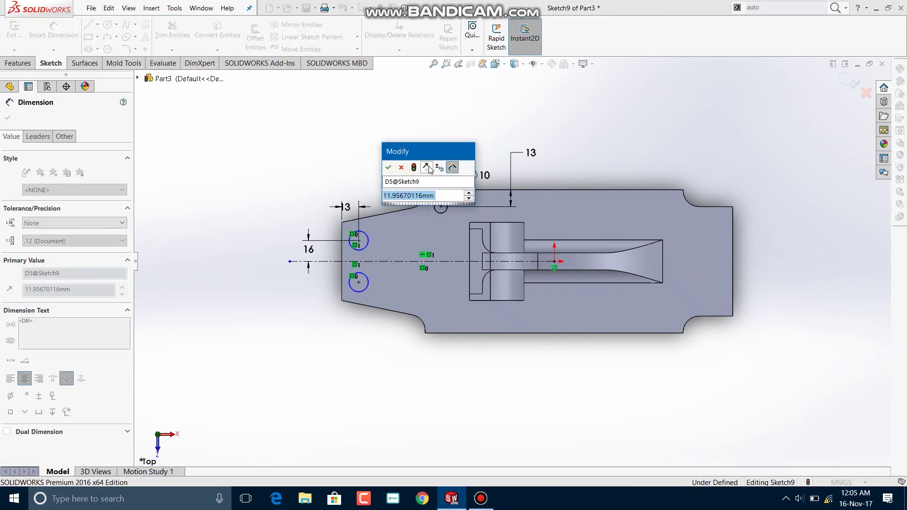
{"action": "type", "text": "1"}
{"action": "type", "text": "13"}
{"action": "key", "text": "Return"}
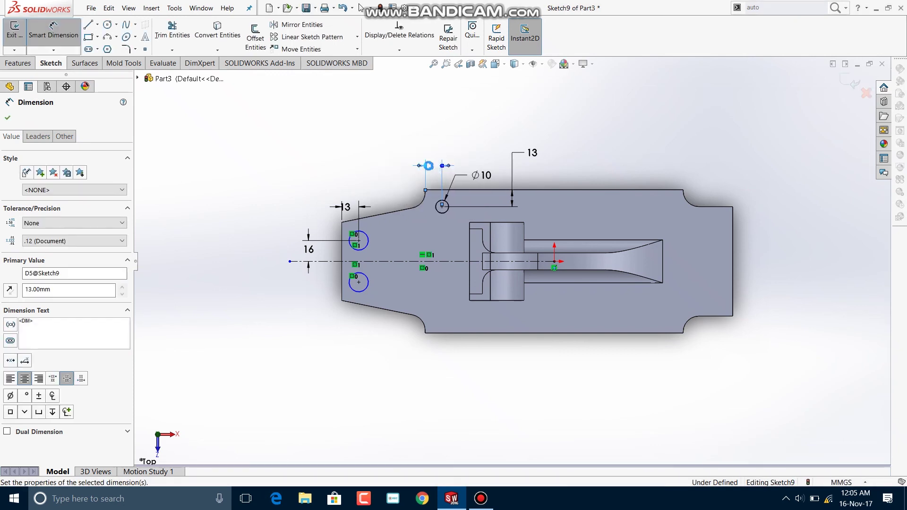
Step: Set the upper-left circle's diameter to ∅10
{"action": "left_click", "coordinate": [368, 239]}
{"action": "left_click", "coordinate": [391, 243]}
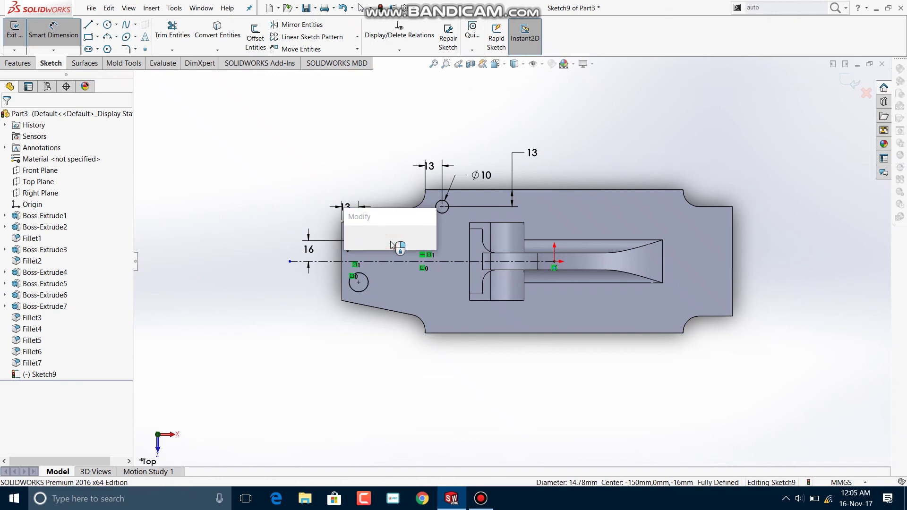
{"action": "type", "text": "10"}
{"action": "key", "text": "Return"}
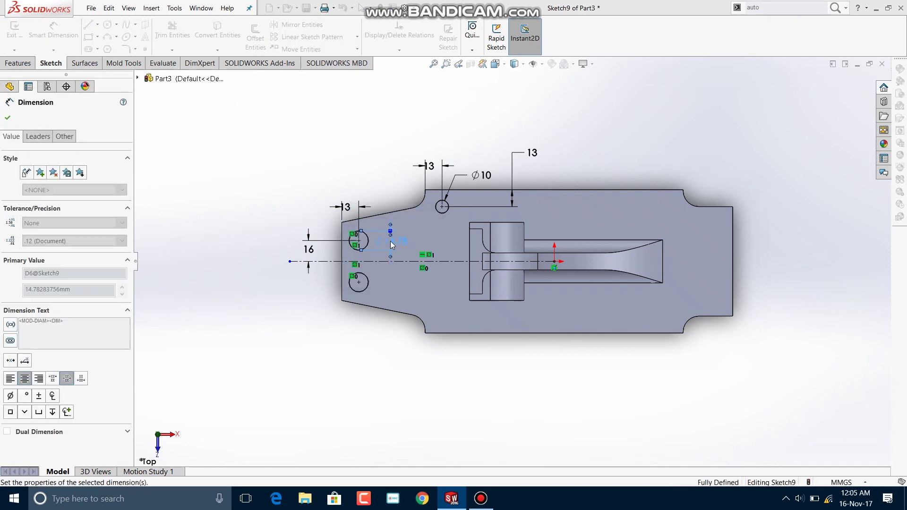
{"action": "left_click", "coordinate": [8, 119]}
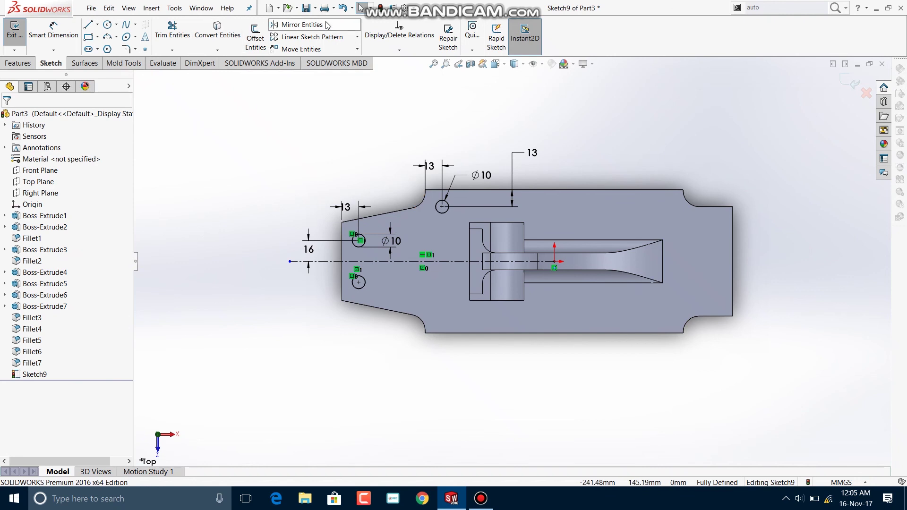
{"action": "left_click", "coordinate": [308, 38]}
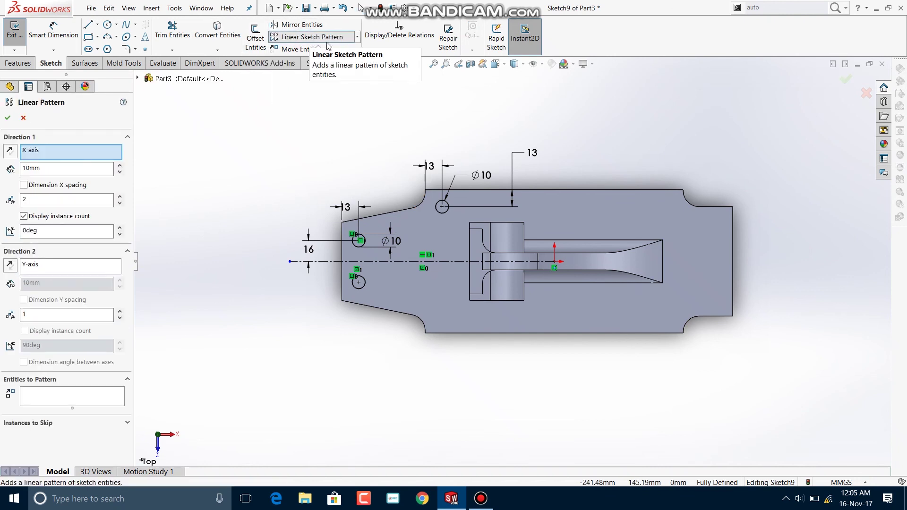
Step: Linear-pattern the top ø10 circle into five circles spaced 43 mm along X, then select the row
{"action": "left_click", "coordinate": [437, 203]}
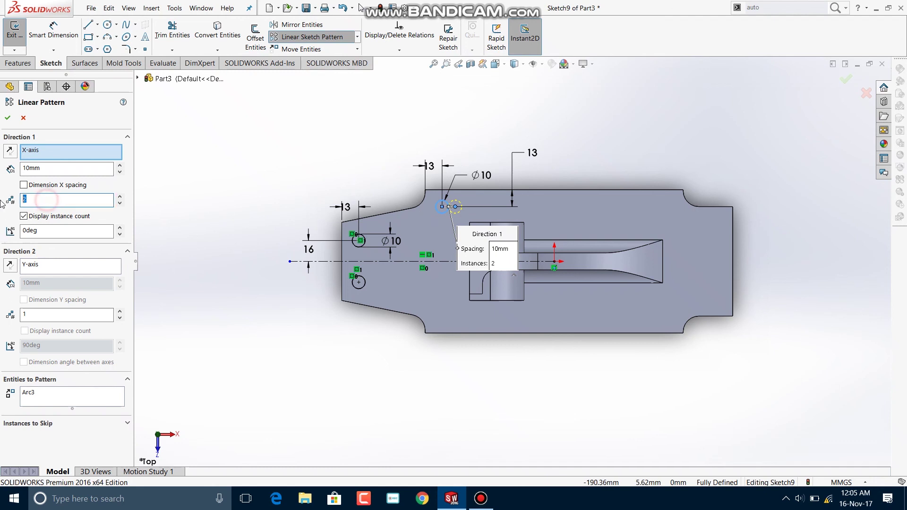
{"action": "double_click", "coordinate": [25, 170]}
{"action": "type", "text": "43"}
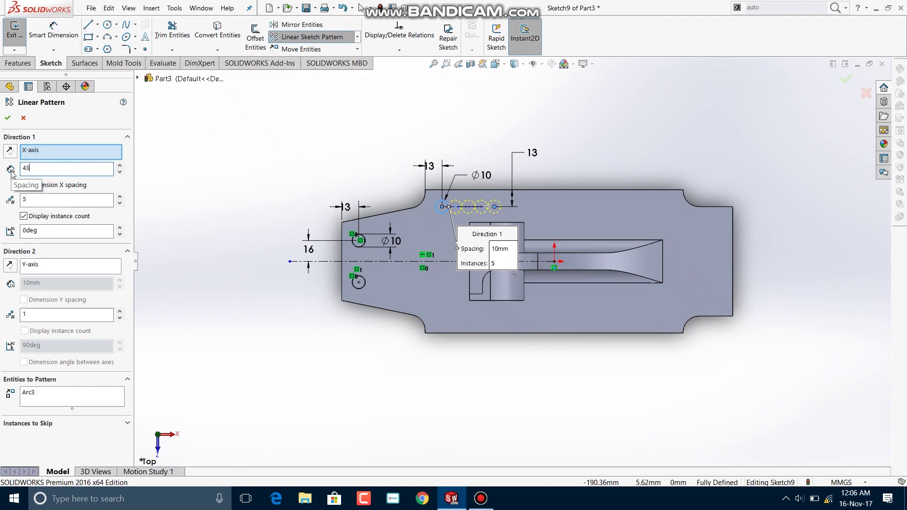
{"action": "key", "text": "Return"}
{"action": "left_click", "coordinate": [10, 118]}
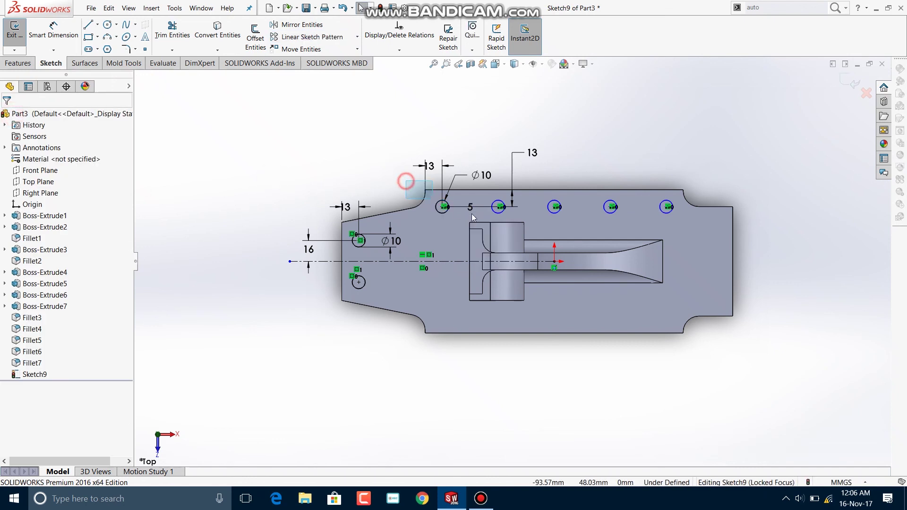
{"action": "left_click_drag", "start_coordinate": [472, 215], "coordinate": [719, 217]}
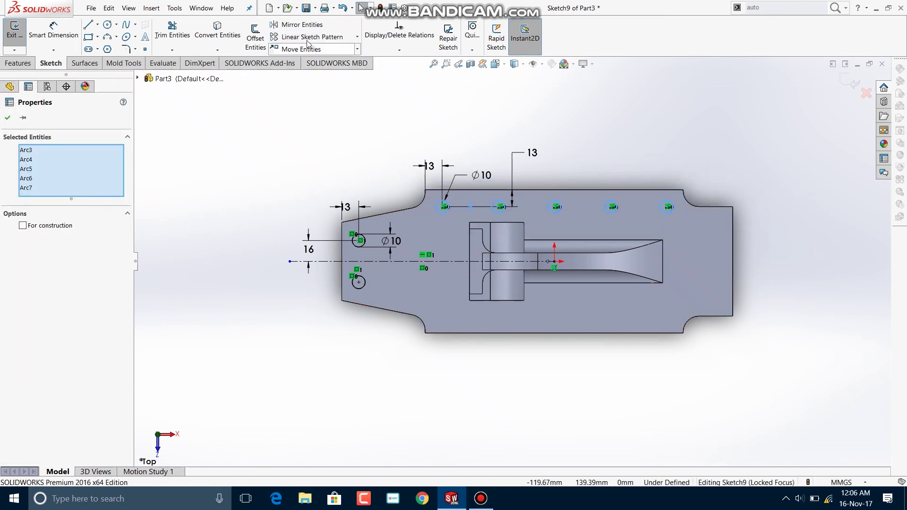
Step: Mirror the five top circles about the horizontal centreline to add a matching bottom row
{"action": "left_click", "coordinate": [316, 28]}
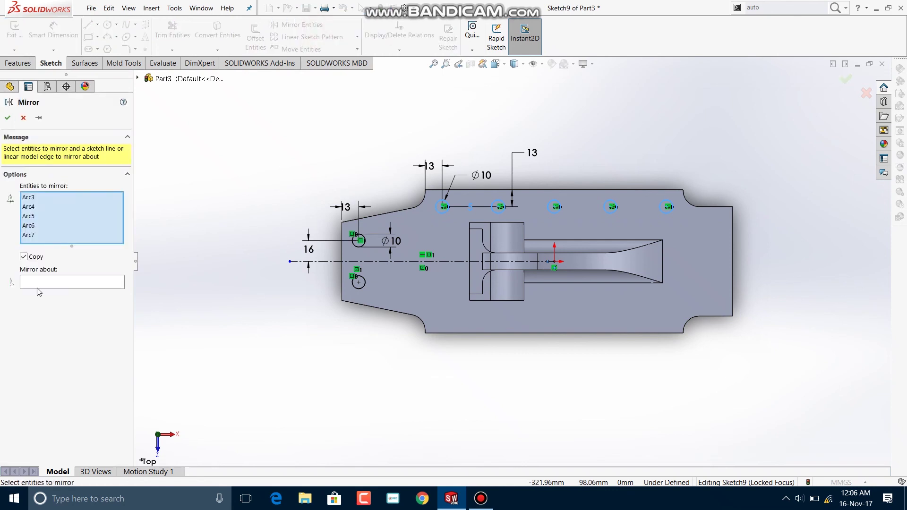
{"action": "left_click", "coordinate": [61, 282]}
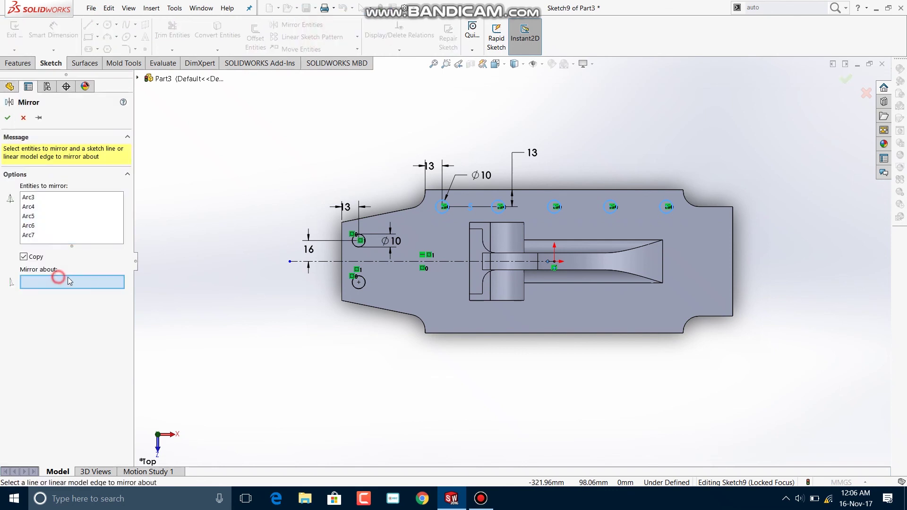
{"action": "left_click", "coordinate": [399, 262]}
{"action": "left_click", "coordinate": [7, 119]}
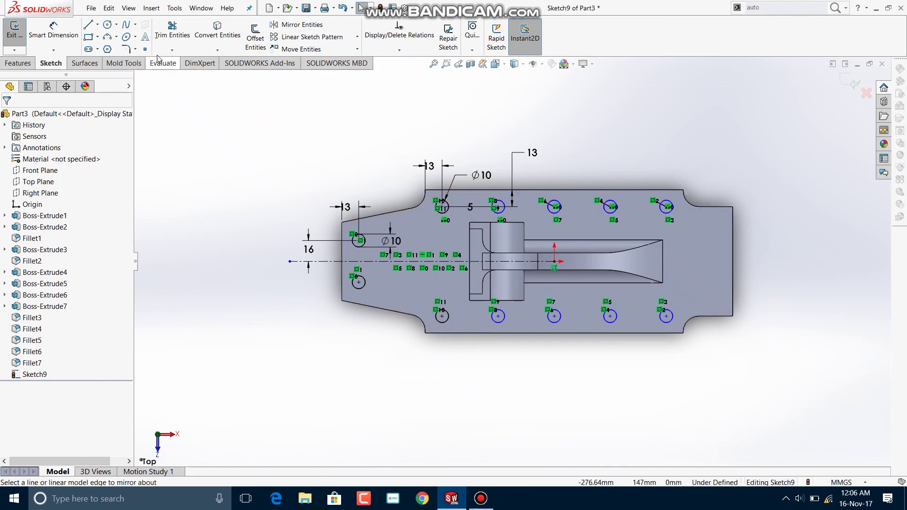
{"action": "left_click", "coordinate": [114, 26]}
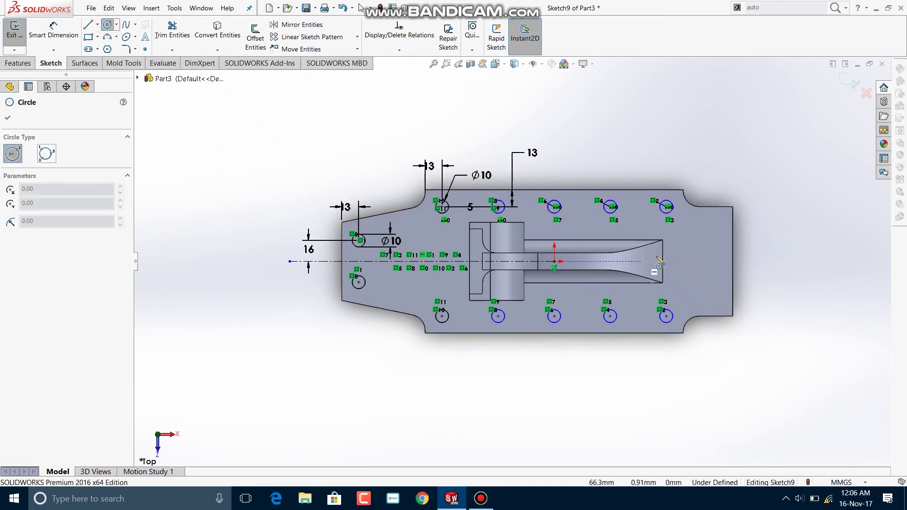
Step: Draw a circle near the plate's right end and dimension it to Ø10
{"action": "left_click", "coordinate": [716, 228]}
{"action": "left_click", "coordinate": [724, 241]}
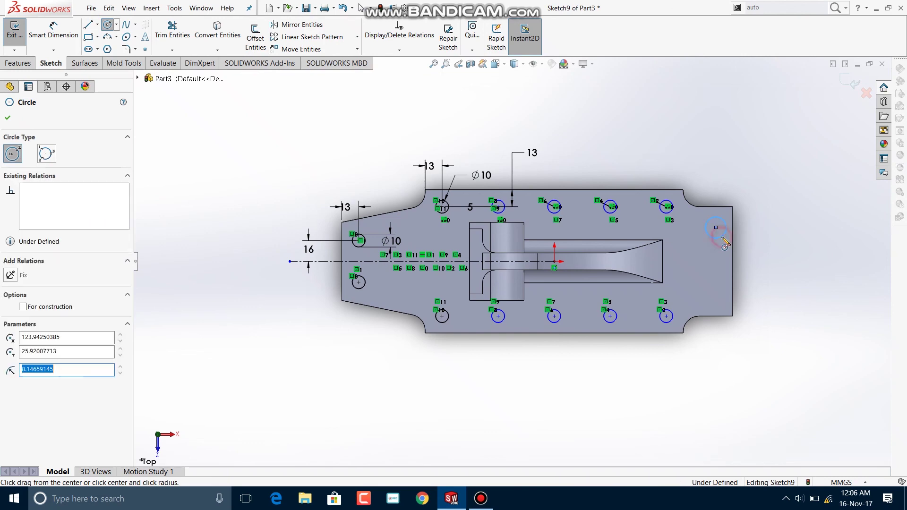
{"action": "left_click", "coordinate": [488, 508]}
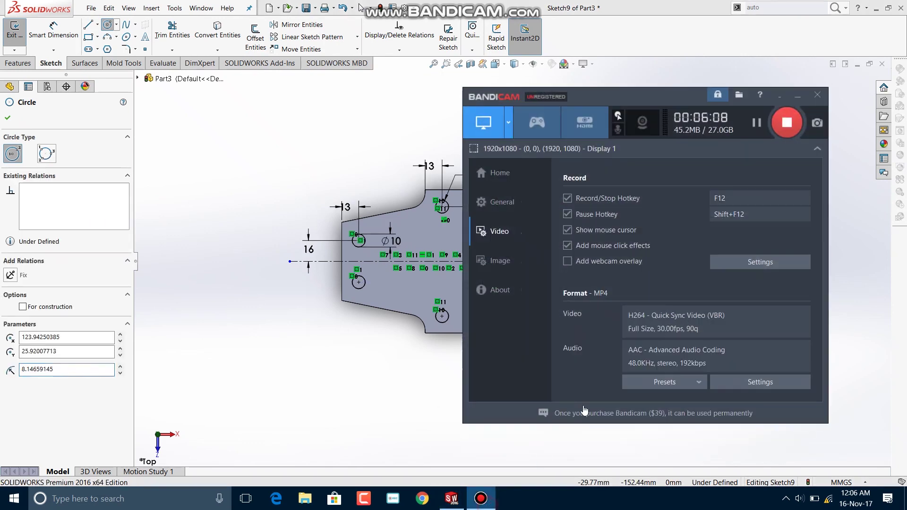
{"action": "left_click", "coordinate": [799, 96]}
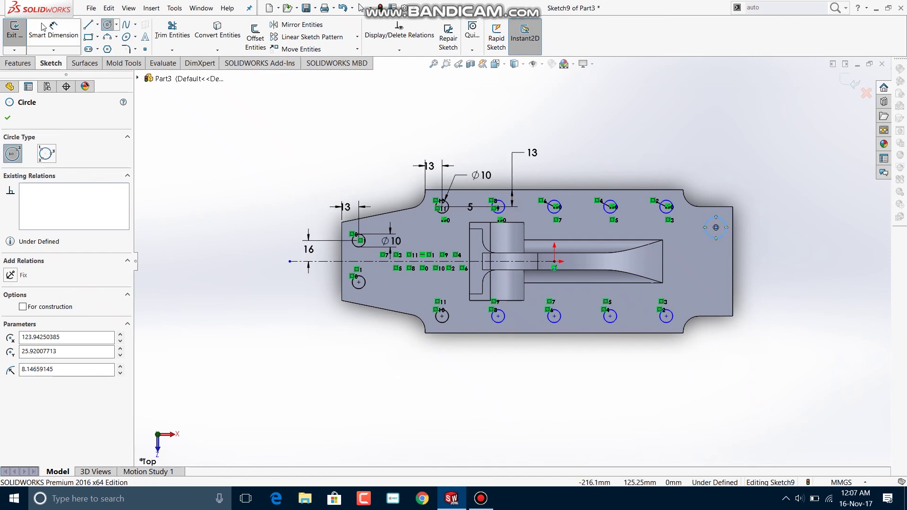
{"action": "left_click", "coordinate": [79, 33]}
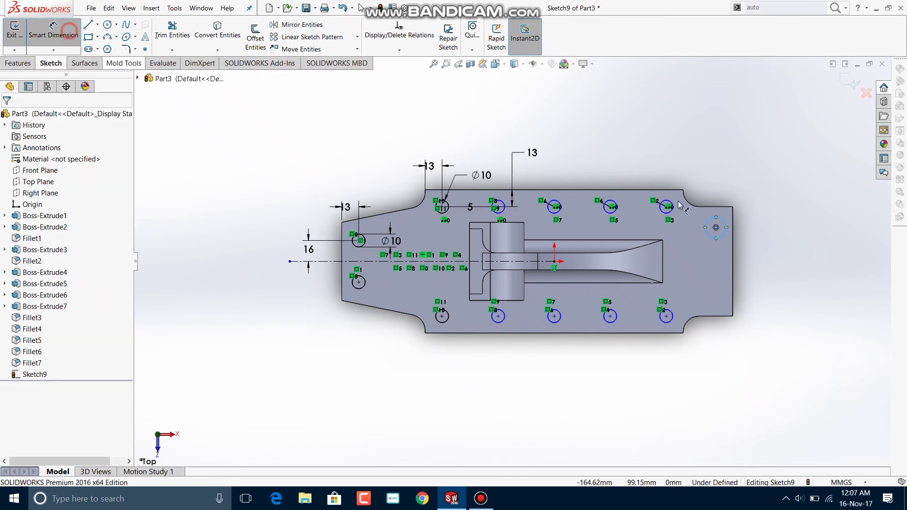
{"action": "left_click", "coordinate": [735, 240]}
{"action": "left_click", "coordinate": [759, 230]}
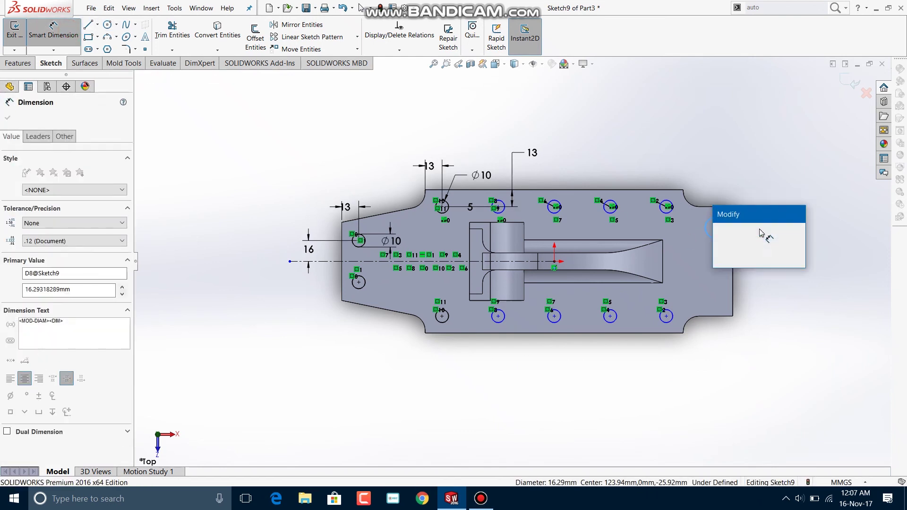
{"action": "type", "text": "10"}
{"action": "key", "text": "Return"}
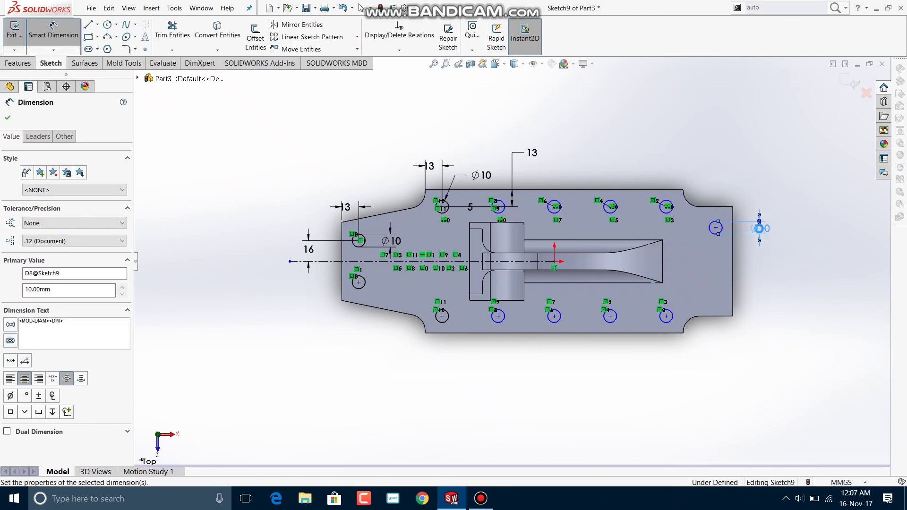
Step: Locate the hole centre 13 mm from the plate's right edge
{"action": "left_click", "coordinate": [716, 229]}
{"action": "left_click", "coordinate": [734, 229]}
{"action": "left_click", "coordinate": [728, 186]}
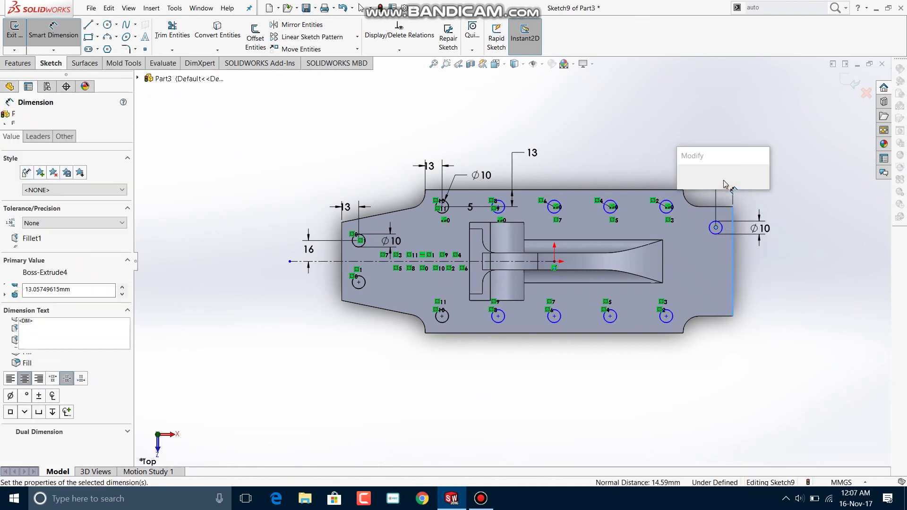
{"action": "type", "text": "13"}
{"action": "key", "text": "Return"}
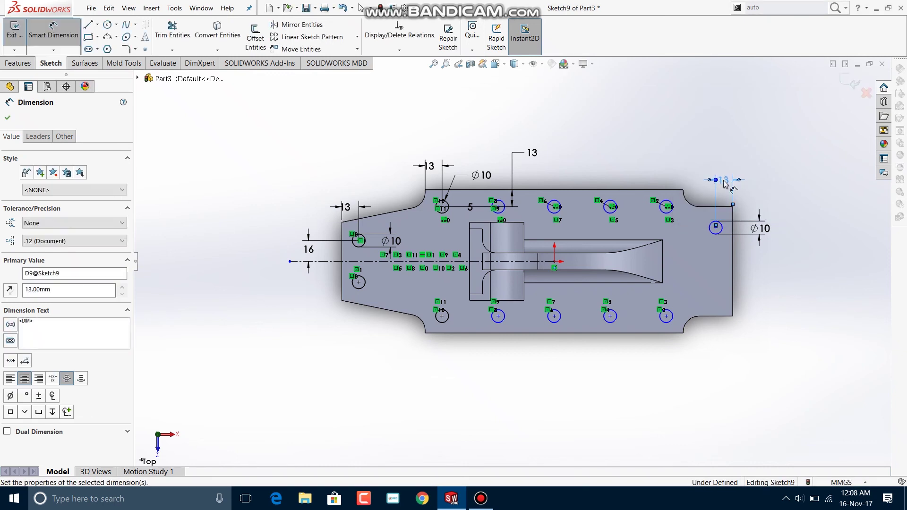
Step: Offset the hole centre 19 mm (38/2) from the centerline
{"action": "left_click", "coordinate": [715, 228]}
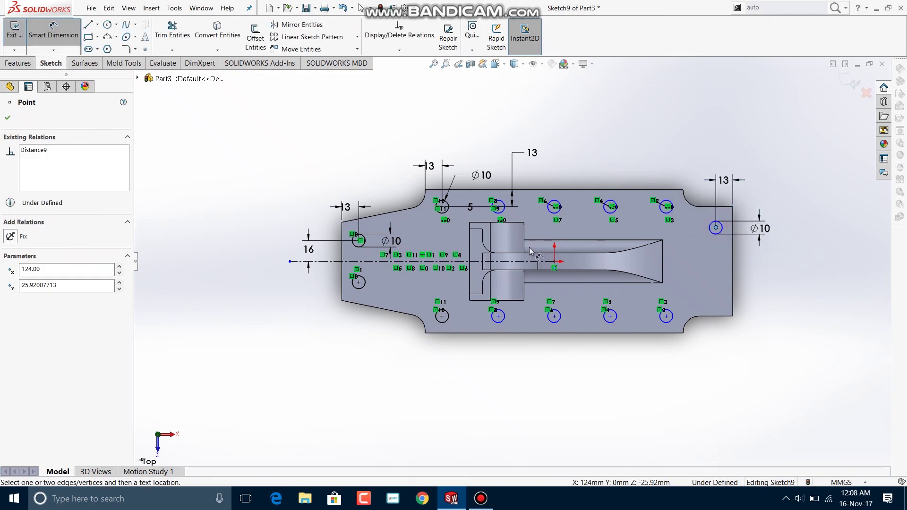
{"action": "left_click", "coordinate": [531, 262]}
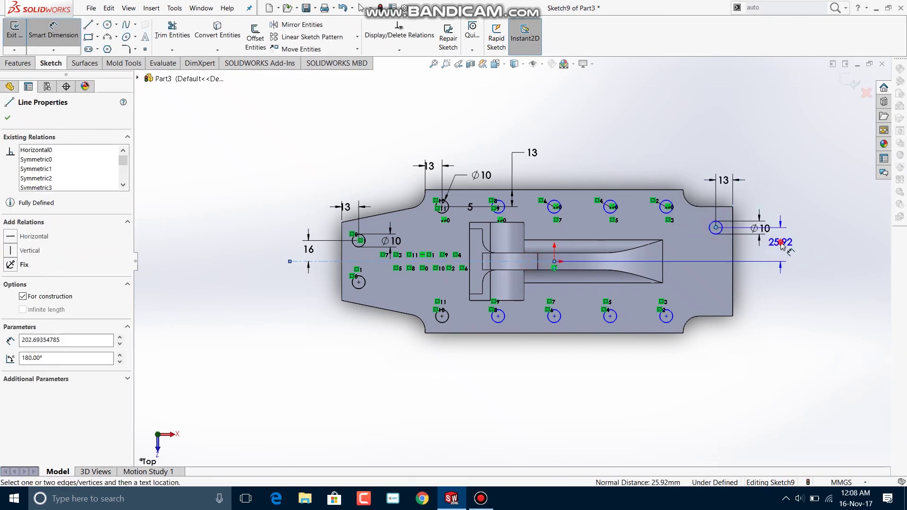
{"action": "left_click", "coordinate": [782, 243]}
{"action": "type", "text": "3"}
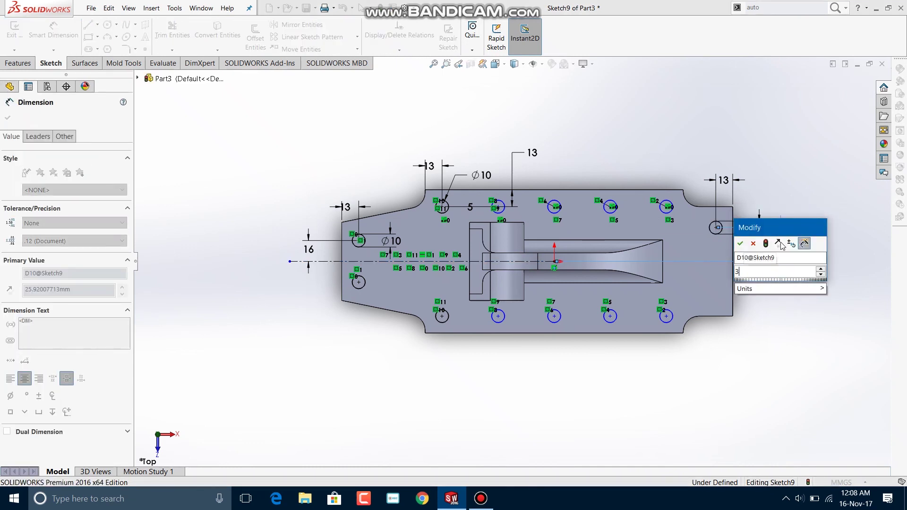
{"action": "type", "text": "8/2"}
{"action": "key", "text": "Return"}
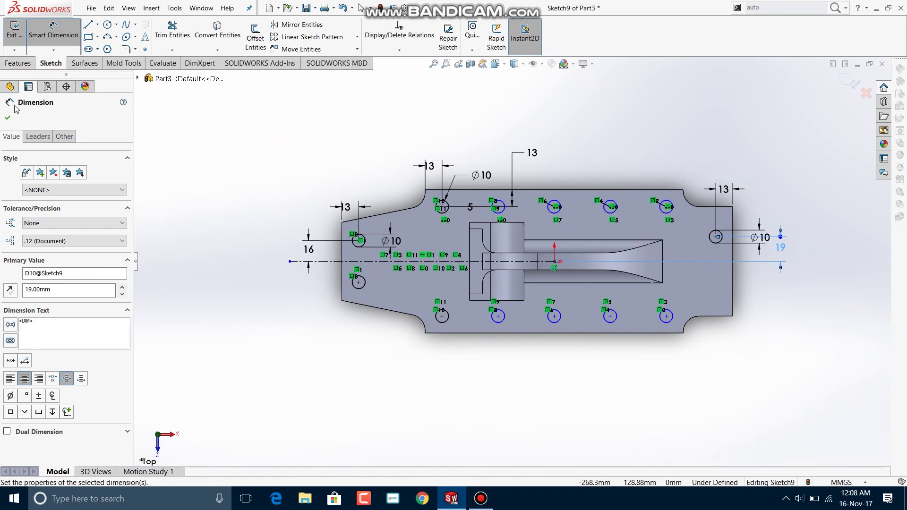
{"action": "left_click", "coordinate": [8, 117]}
{"action": "left_click", "coordinate": [719, 241]}
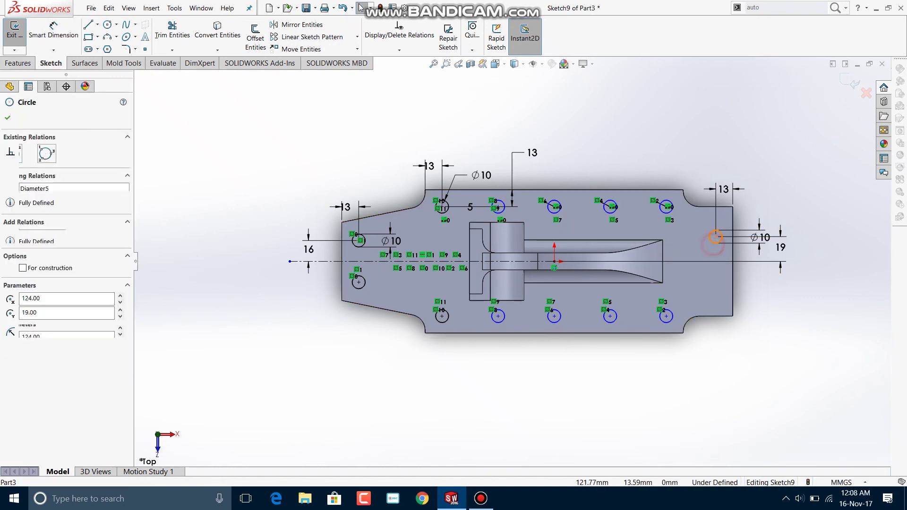
{"action": "left_click", "coordinate": [286, 24]}
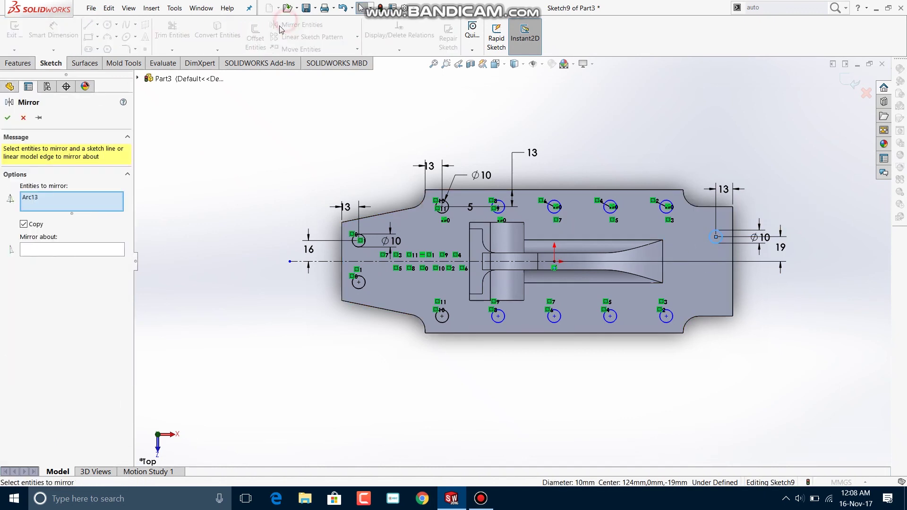
Step: Mirror the right-end Ø10 hole across the centerline
{"action": "left_click", "coordinate": [93, 252]}
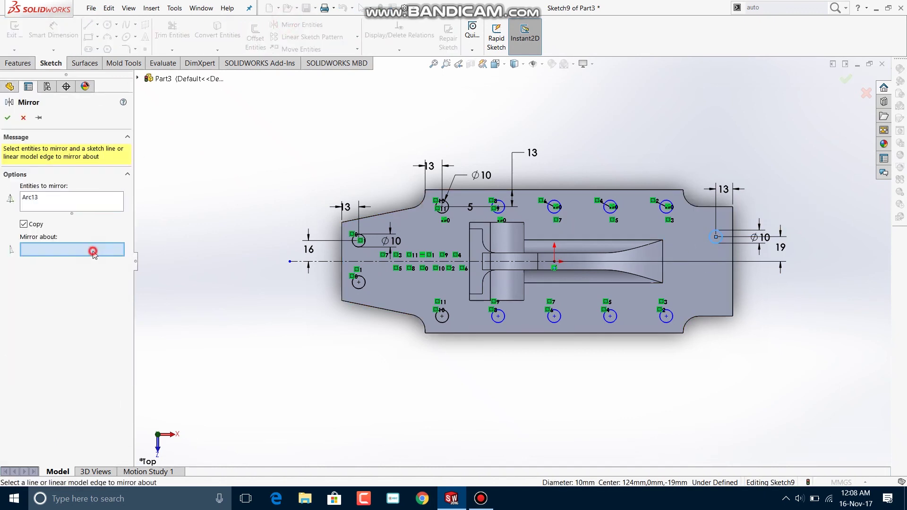
{"action": "left_click", "coordinate": [476, 262]}
{"action": "left_click", "coordinate": [8, 118]}
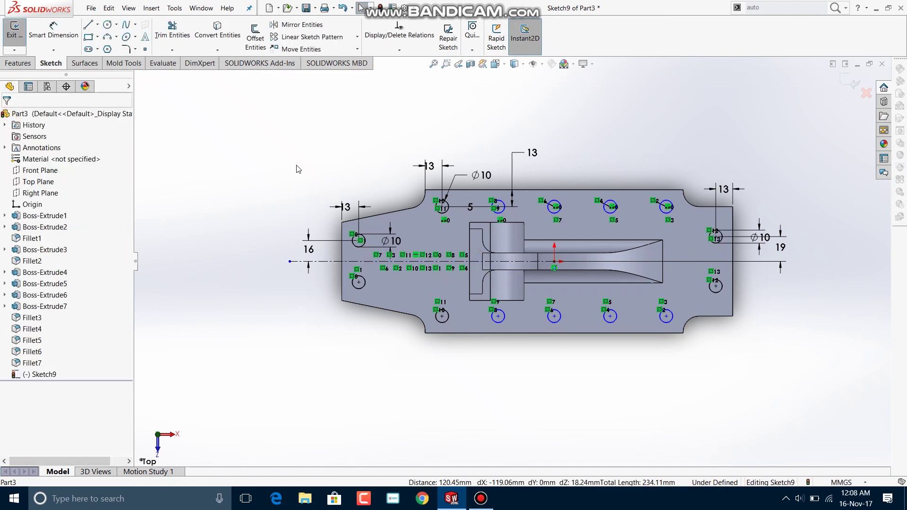
{"action": "left_click", "coordinate": [311, 254]}
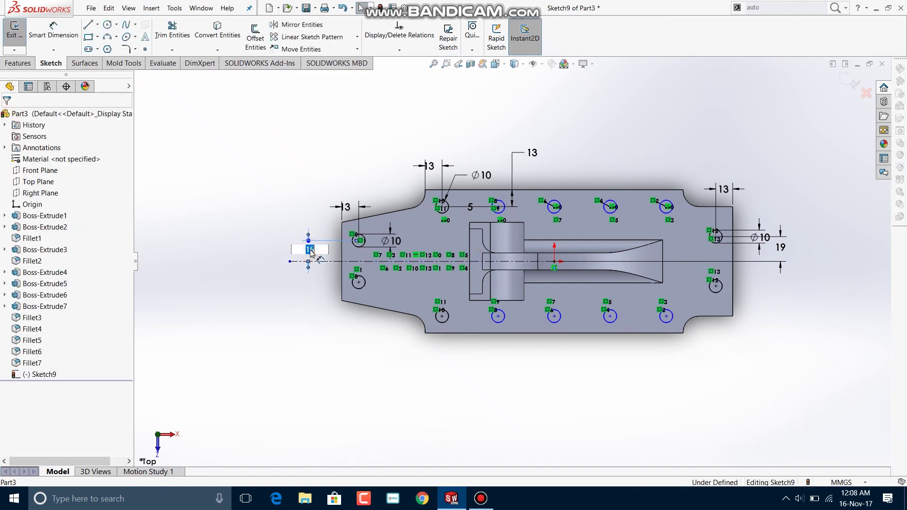
{"action": "left_click", "coordinate": [277, 190]}
Step: Change the left-end 13 mm hole dimension to 15 and exit Sketch9
{"action": "double_click", "coordinate": [349, 208]}
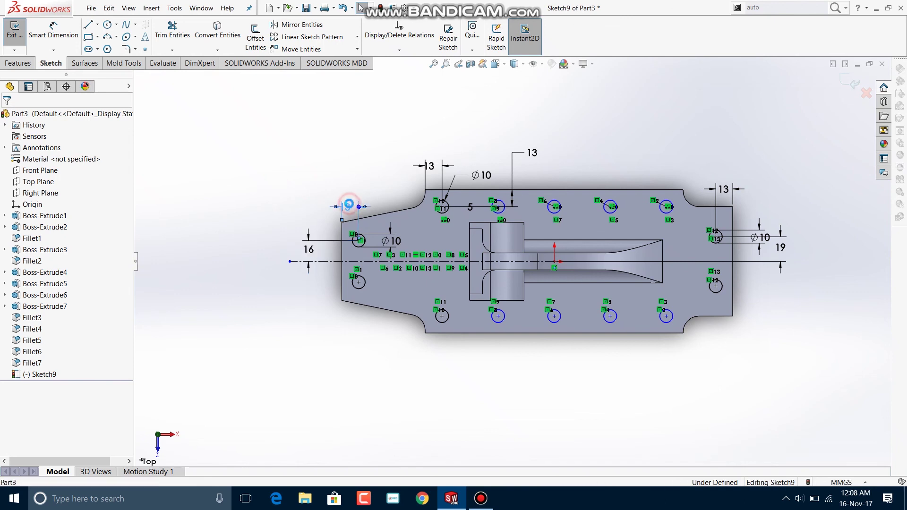
{"action": "type", "text": "15"}
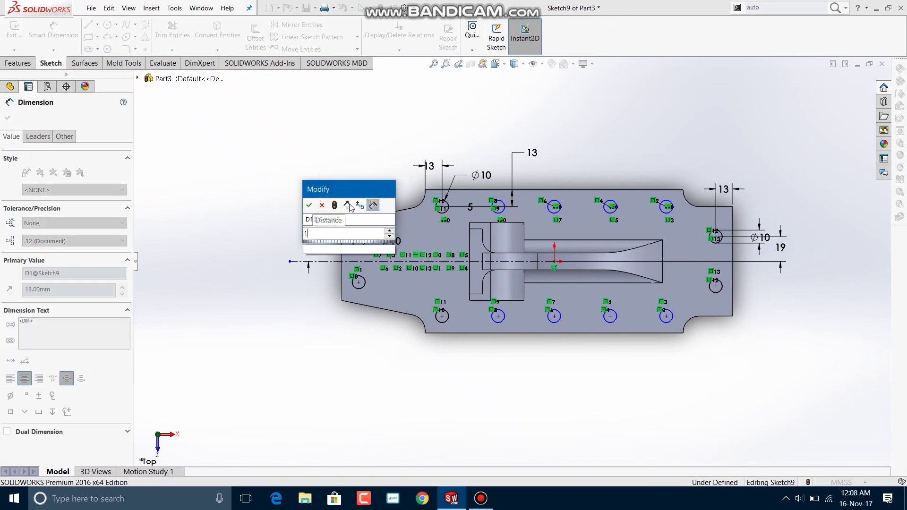
{"action": "key", "text": "Return"}
{"action": "left_click", "coordinate": [325, 216]}
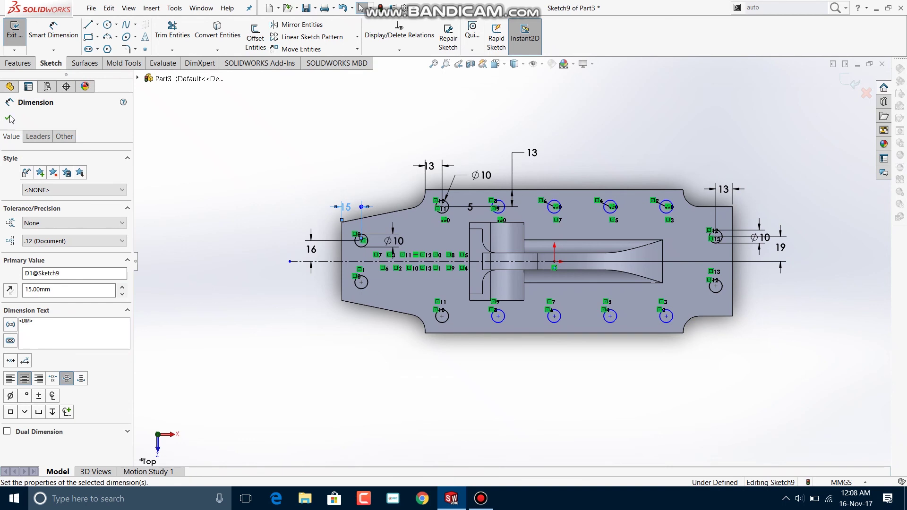
{"action": "left_click", "coordinate": [273, 138]}
{"action": "left_click", "coordinate": [850, 81]}
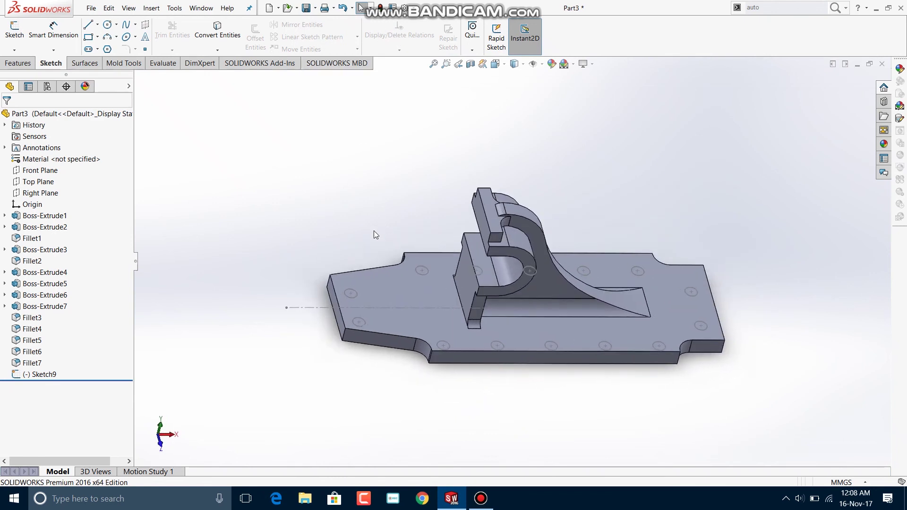
Step: Extruded-cut Sketch9's circles with a Mid Plane end condition, deepened to pass through the plate
{"action": "left_click", "coordinate": [60, 377]}
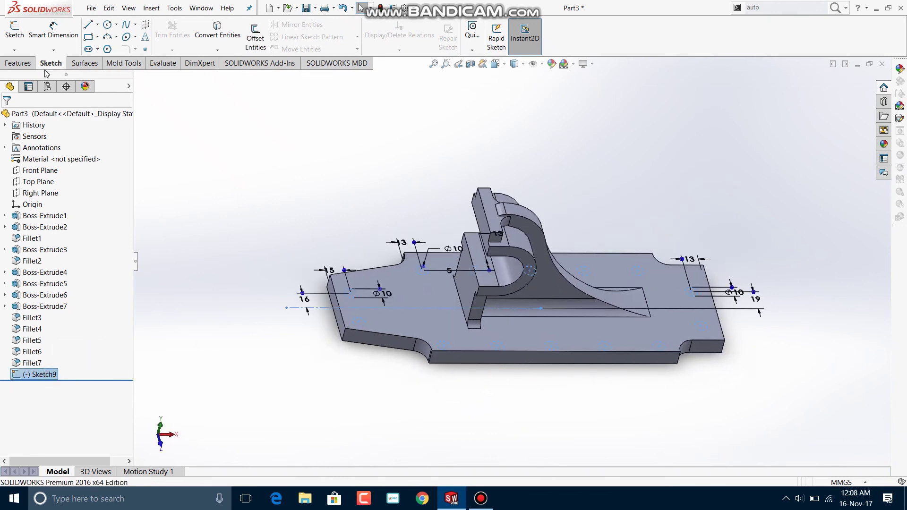
{"action": "left_click", "coordinate": [23, 63]}
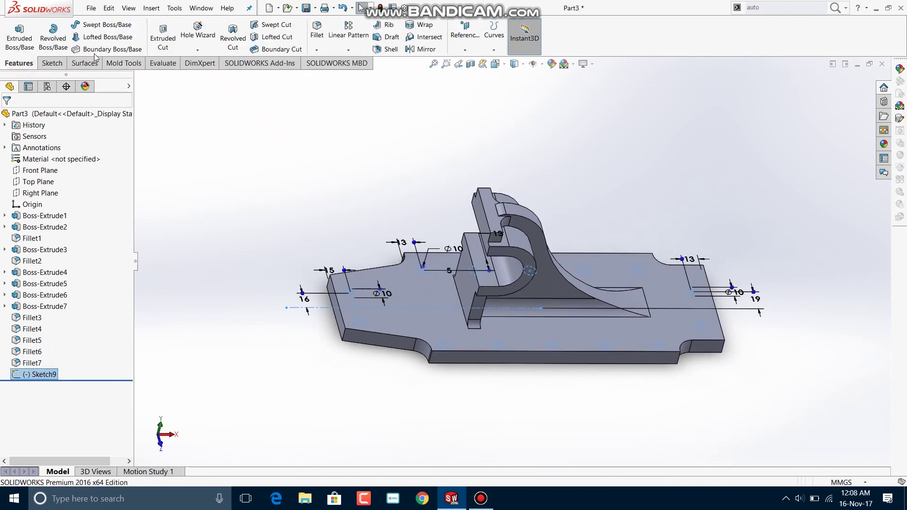
{"action": "left_click", "coordinate": [163, 31]}
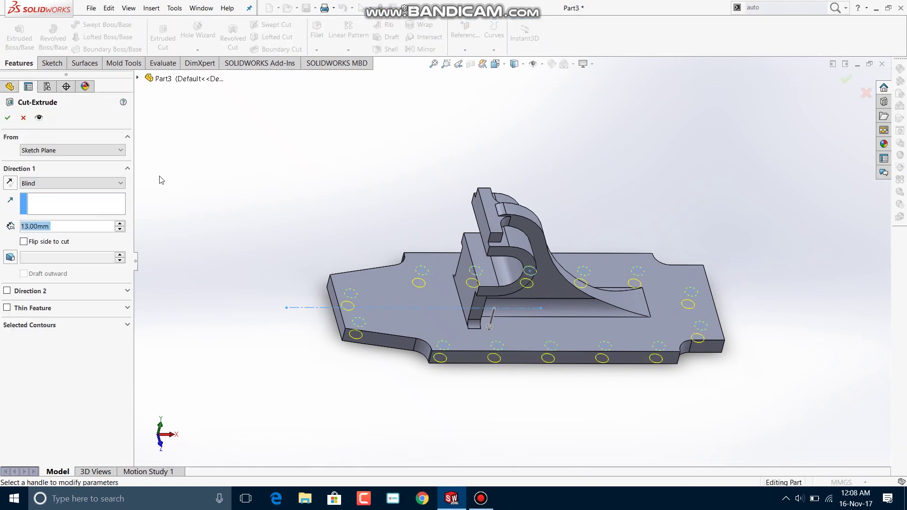
{"action": "left_click", "coordinate": [56, 182]}
{"action": "left_click", "coordinate": [42, 248]}
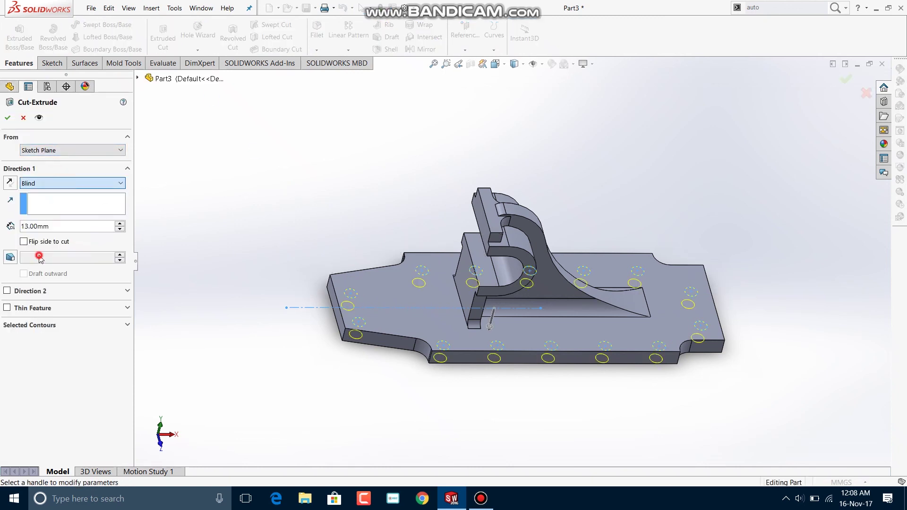
{"action": "mouse_move", "coordinate": [326, 231]}
{"action": "middle_mouse_down"}
{"action": "mouse_move", "coordinate": [295, 136]}
{"action": "mouse_move", "coordinate": [306, 131]}
{"action": "middle_mouse_up"}
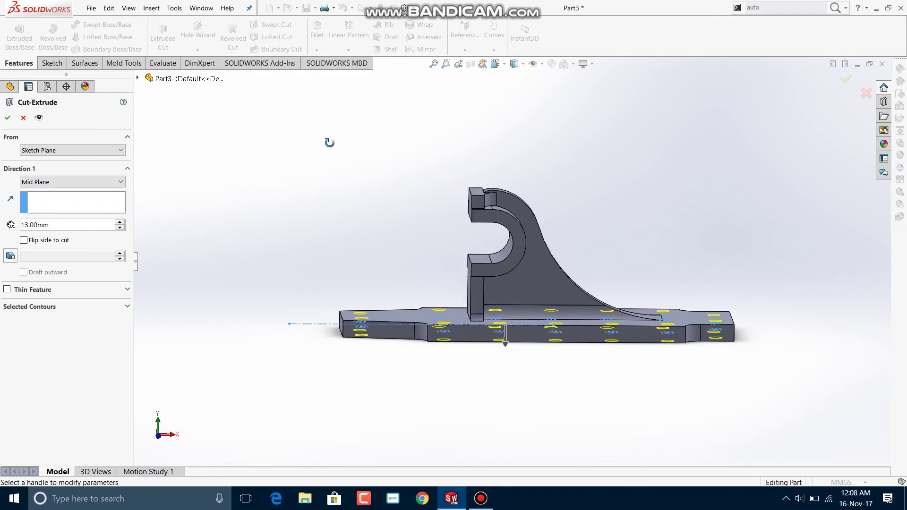
{"action": "left_click", "coordinate": [119, 222]}
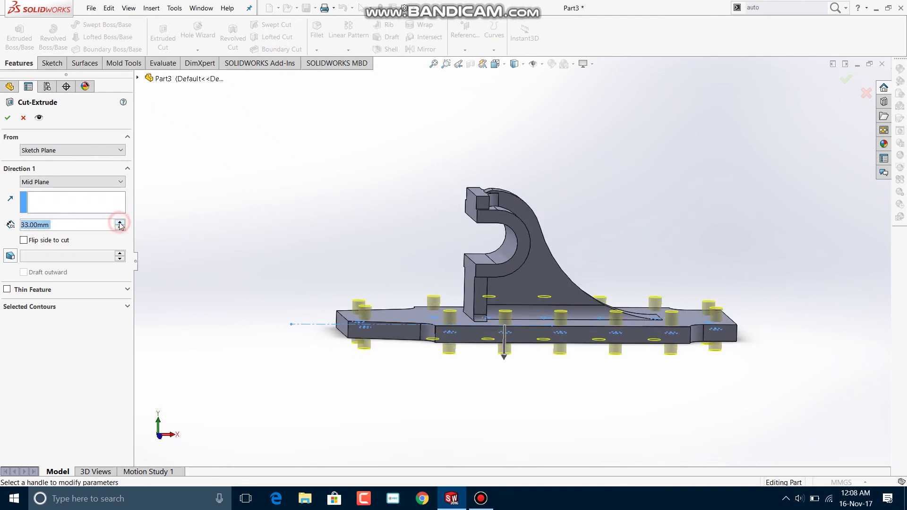
{"action": "left_click", "coordinate": [120, 222]}
Step: Inspect the cut in Detailed Preview with its display options, then accept Cut-Extrude1
{"action": "left_click", "coordinate": [37, 120]}
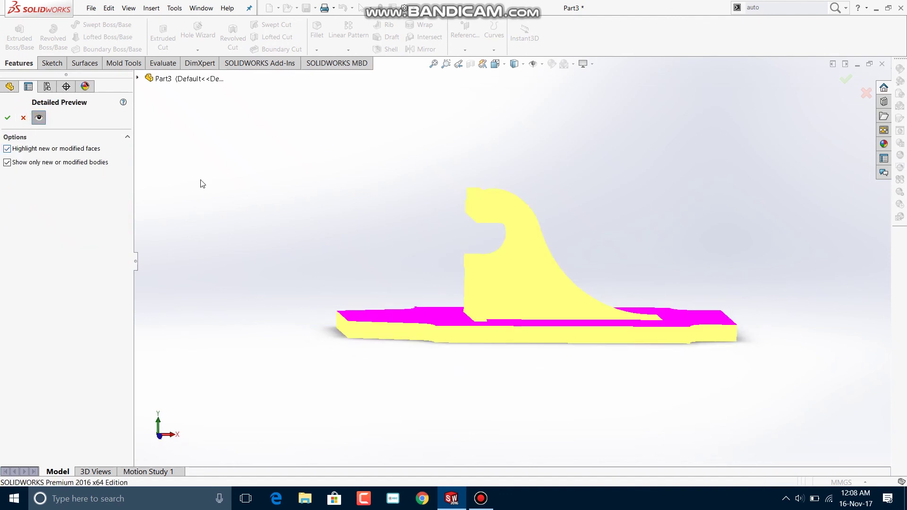
{"action": "left_click", "coordinate": [7, 149]}
{"action": "left_click", "coordinate": [7, 164]}
{"action": "left_click", "coordinate": [8, 149]}
{"action": "mouse_move", "coordinate": [238, 168]}
{"action": "middle_mouse_down"}
{"action": "mouse_move", "coordinate": [216, 199]}
{"action": "mouse_move", "coordinate": [243, 255]}
{"action": "middle_mouse_up"}
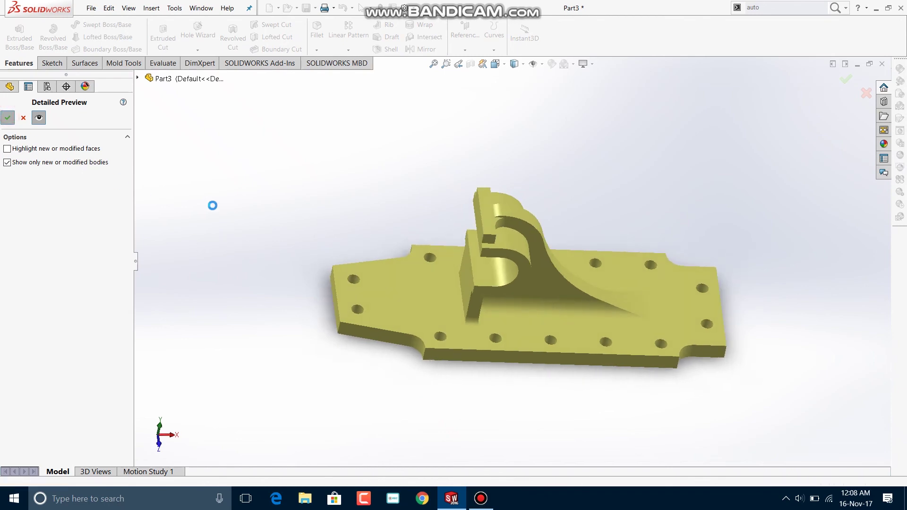
{"action": "key", "text": "Escape"}
{"action": "mouse_move", "coordinate": [246, 201]}
{"action": "middle_mouse_down"}
{"action": "mouse_move", "coordinate": [263, 134]}
{"action": "mouse_move", "coordinate": [316, 137]}
{"action": "mouse_move", "coordinate": [293, 120]}
{"action": "mouse_move", "coordinate": [291, 132]}
{"action": "middle_mouse_up"}
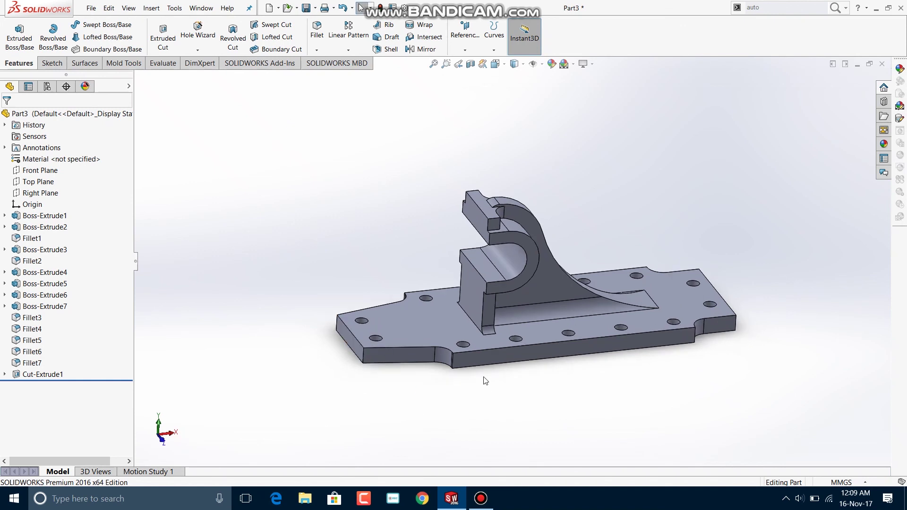
Step: Start a new sketch on the bracket face and view it Normal To
{"action": "left_click", "coordinate": [52, 64]}
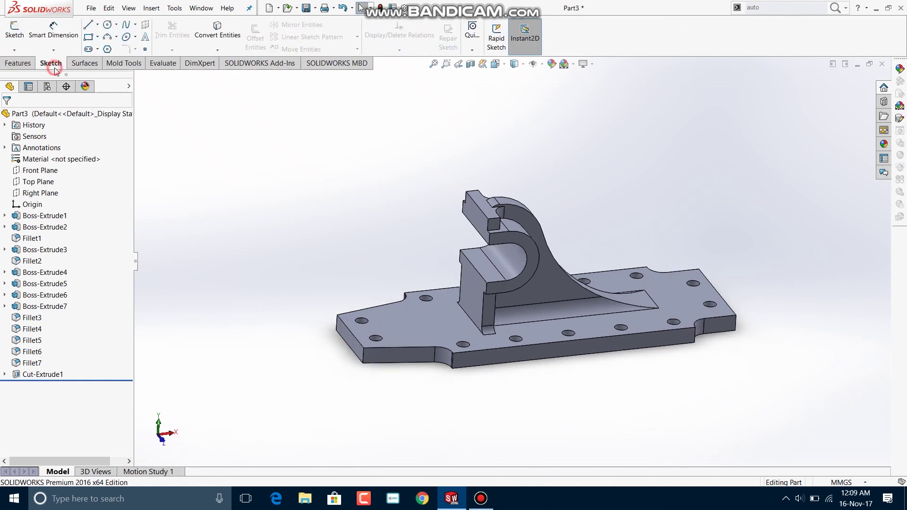
{"action": "left_click", "coordinate": [11, 28]}
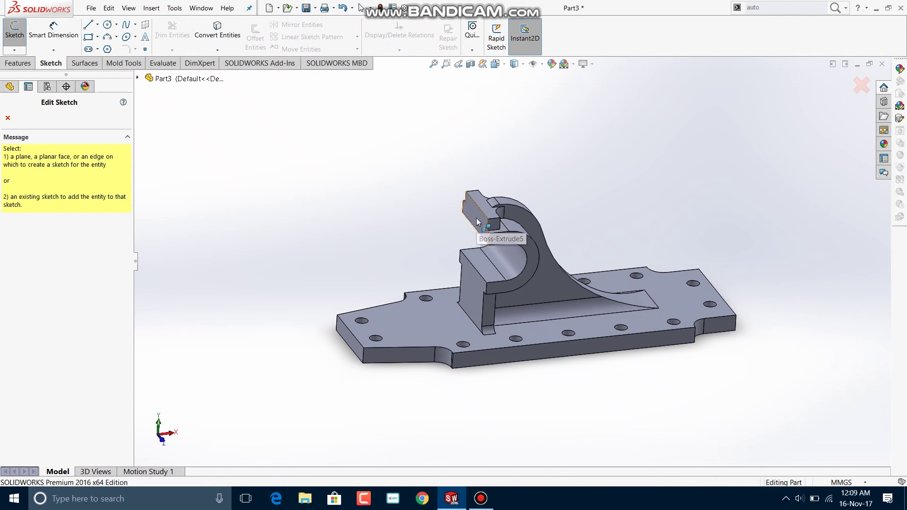
{"action": "middle_click_drag", "start_coordinate": [477, 222], "coordinate": [450, 158]}
{"action": "left_click", "coordinate": [518, 194]}
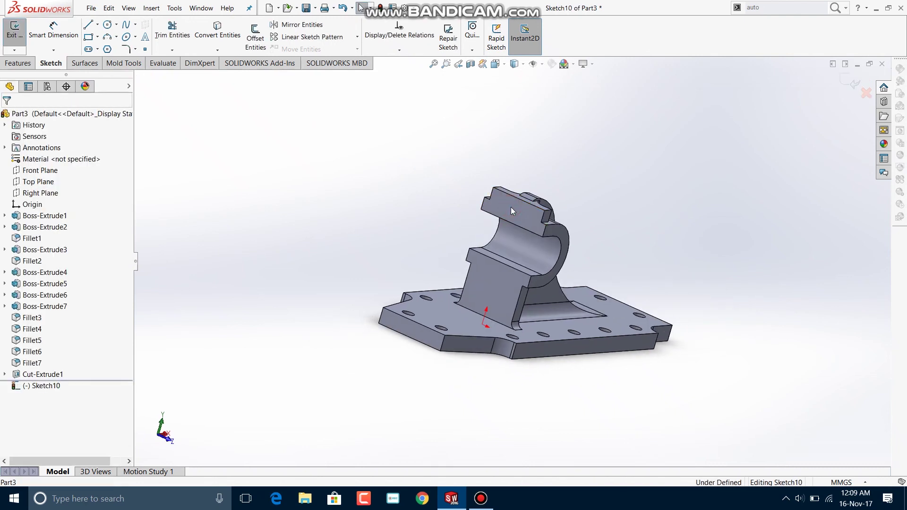
{"action": "left_click", "coordinate": [494, 64]}
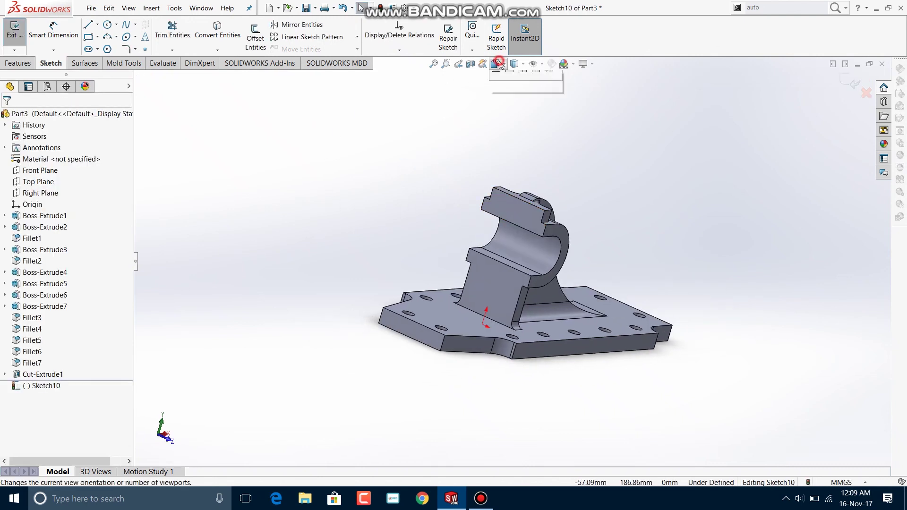
{"action": "left_click", "coordinate": [545, 116]}
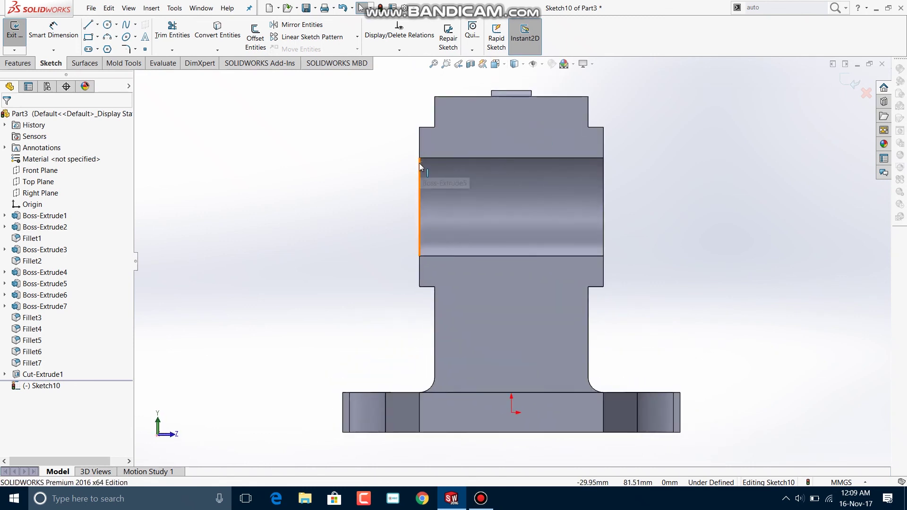
Step: Draw a radius 4 mm circle near the bracket's upper-left corner
{"action": "left_click", "coordinate": [108, 25]}
{"action": "left_click", "coordinate": [459, 124]}
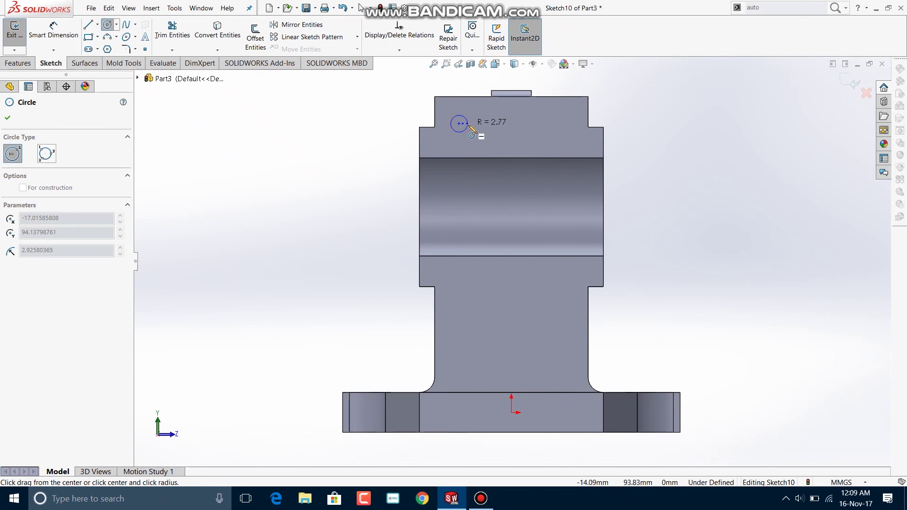
{"action": "left_click", "coordinate": [469, 125]}
{"action": "type", "text": "4"}
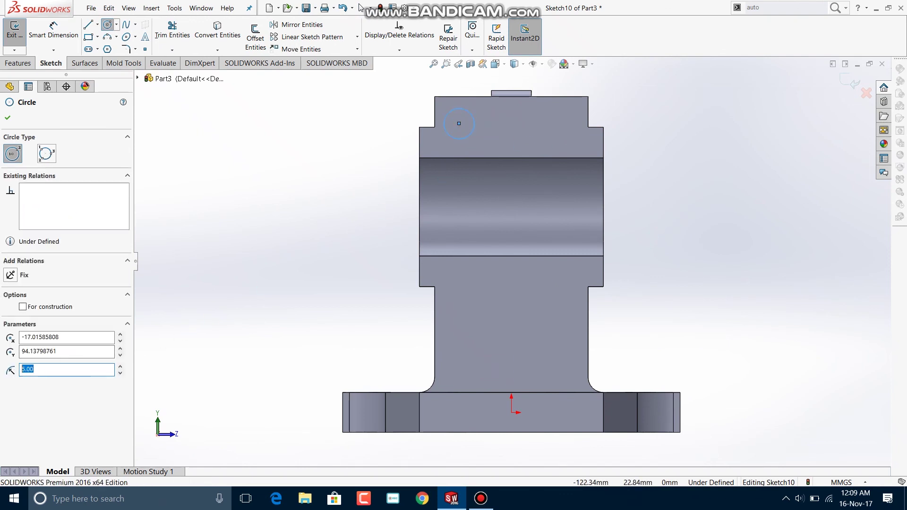
{"action": "left_click", "coordinate": [10, 120]}
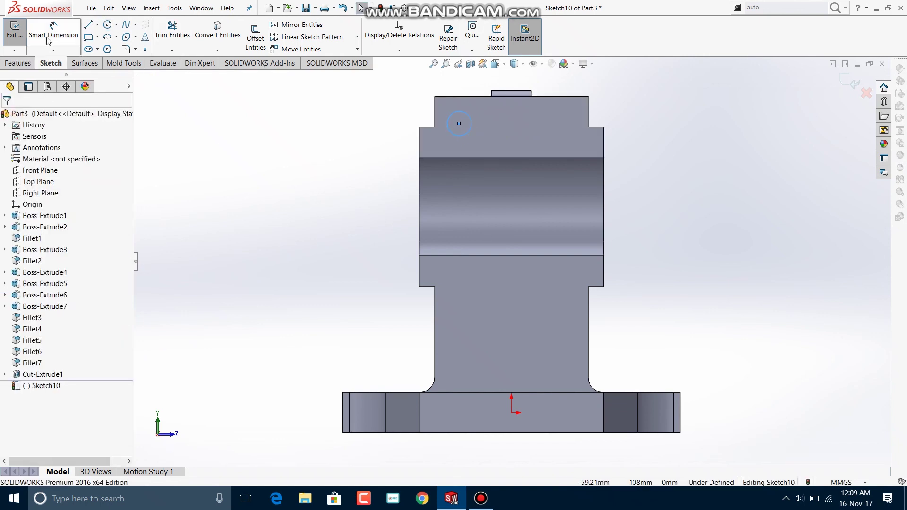
Step: Draw a vertical centreline from the bracket's top edge to its lower edge
{"action": "left_click", "coordinate": [97, 24]}
{"action": "left_click", "coordinate": [106, 49]}
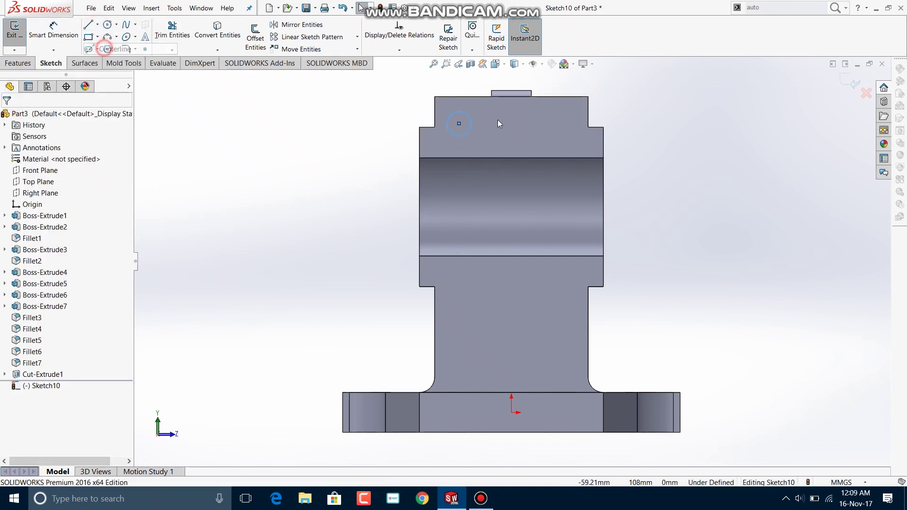
{"action": "left_click", "coordinate": [512, 96]}
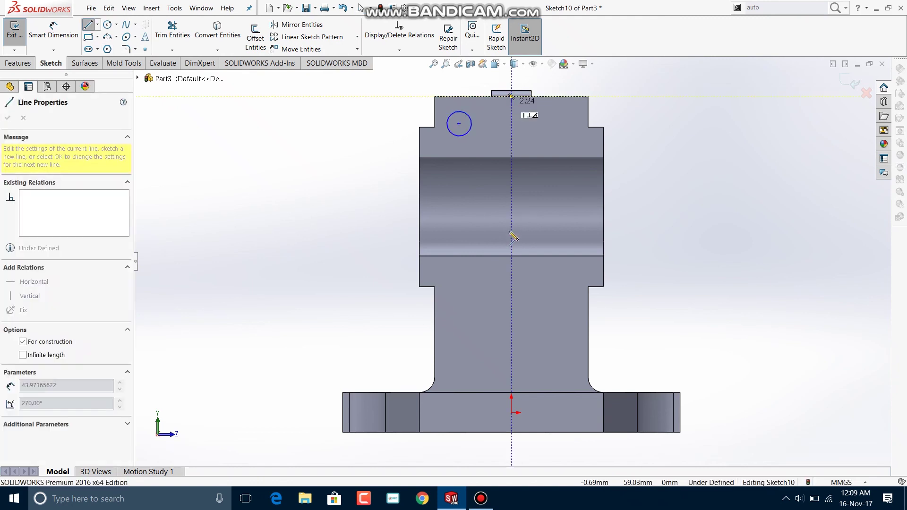
{"action": "left_click", "coordinate": [511, 256]}
{"action": "key", "text": "Escape"}
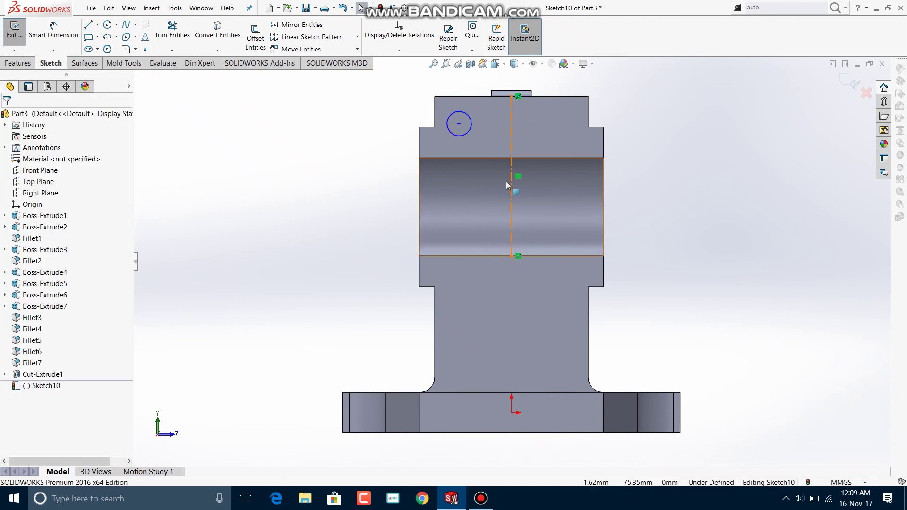
Step: Dimension the circle centre 10 mm below the bracket's top edge
{"action": "key", "text": "d"}
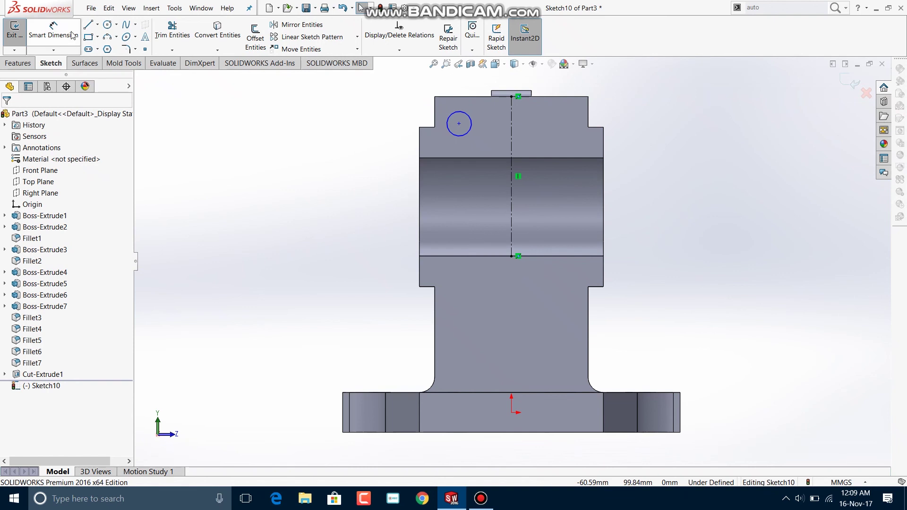
{"action": "left_click", "coordinate": [459, 124]}
{"action": "left_click", "coordinate": [466, 97]}
{"action": "left_click", "coordinate": [392, 115]}
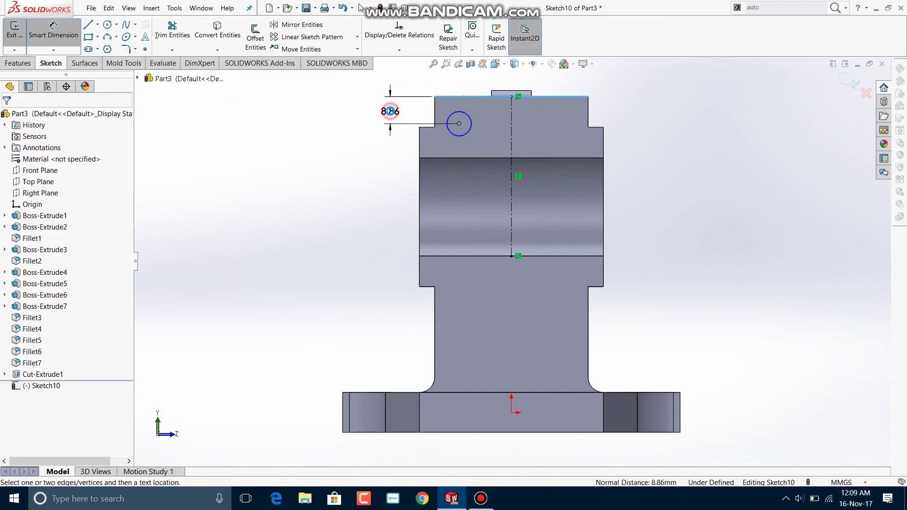
{"action": "type", "text": "10"}
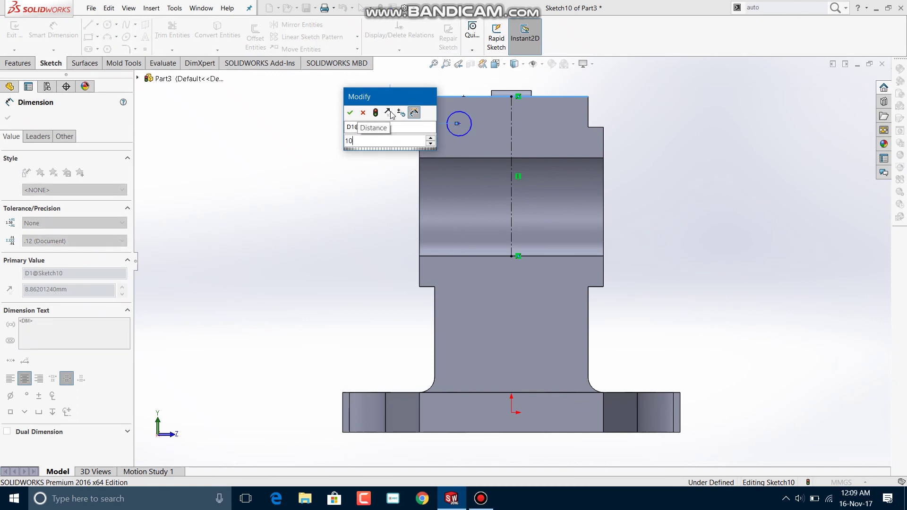
{"action": "key", "text": "Return"}
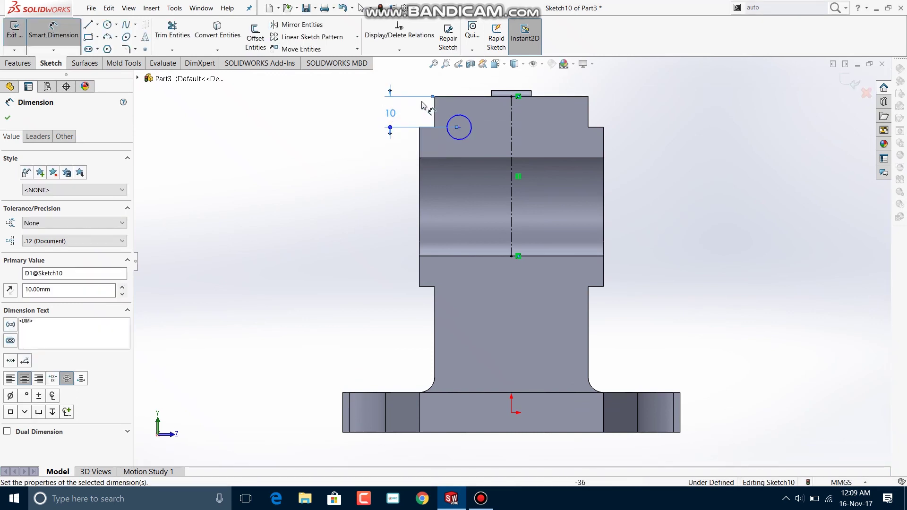
Step: Dimension the circle centre 16 mm from the vertical centreline
{"action": "left_click", "coordinate": [458, 129]}
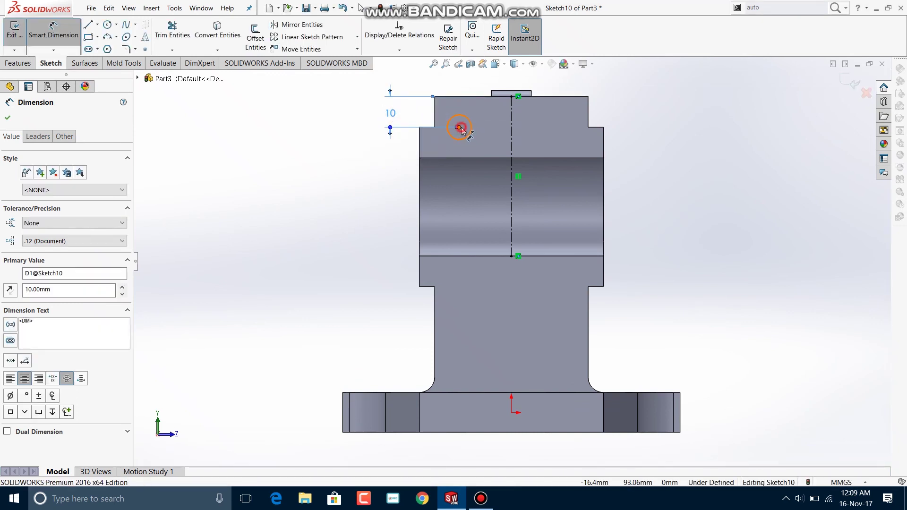
{"action": "left_click", "coordinate": [511, 129]}
{"action": "left_click", "coordinate": [484, 147]}
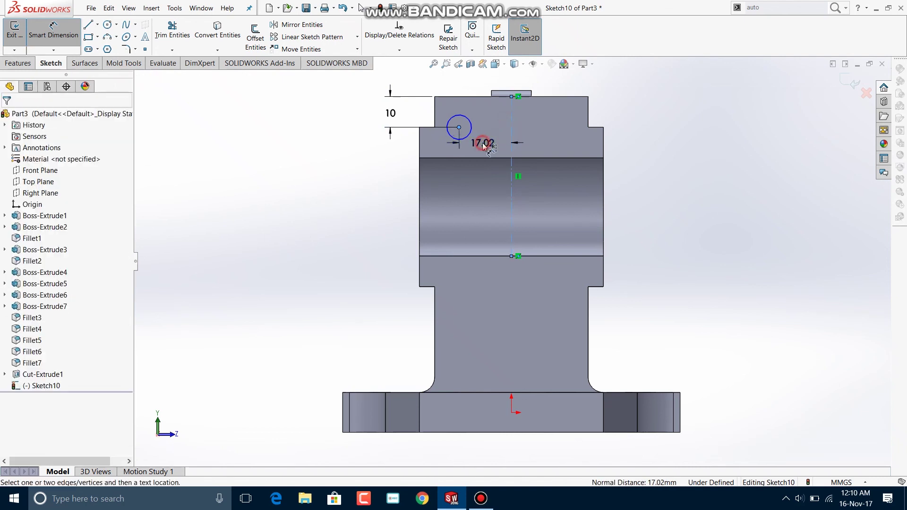
{"action": "type", "text": "14"}
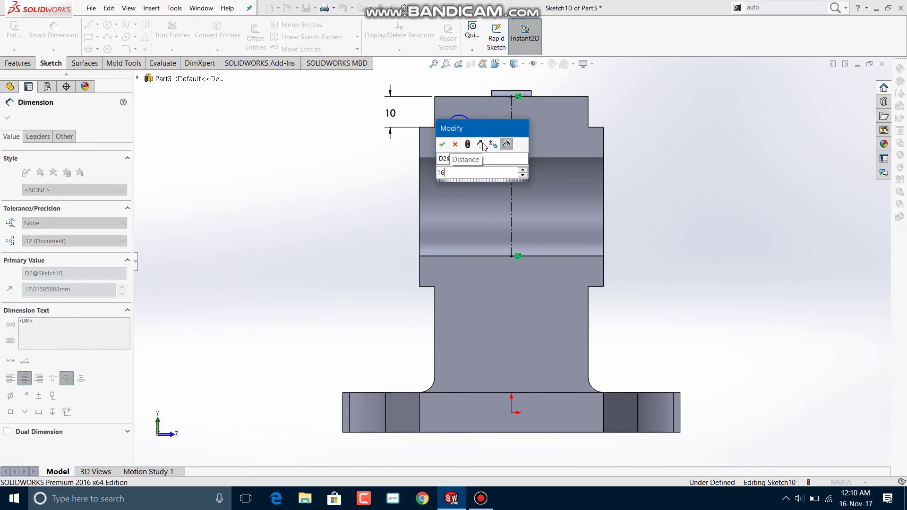
{"action": "key", "text": "Return"}
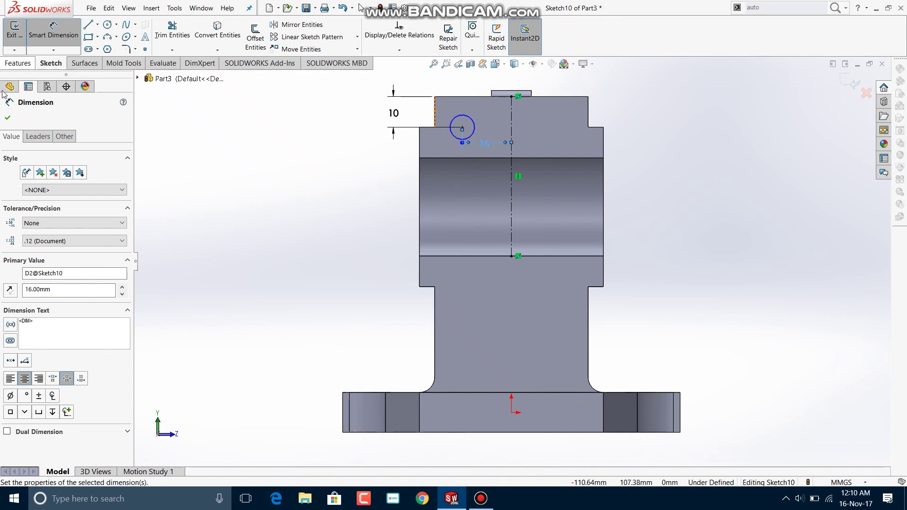
{"action": "key", "text": "Escape"}
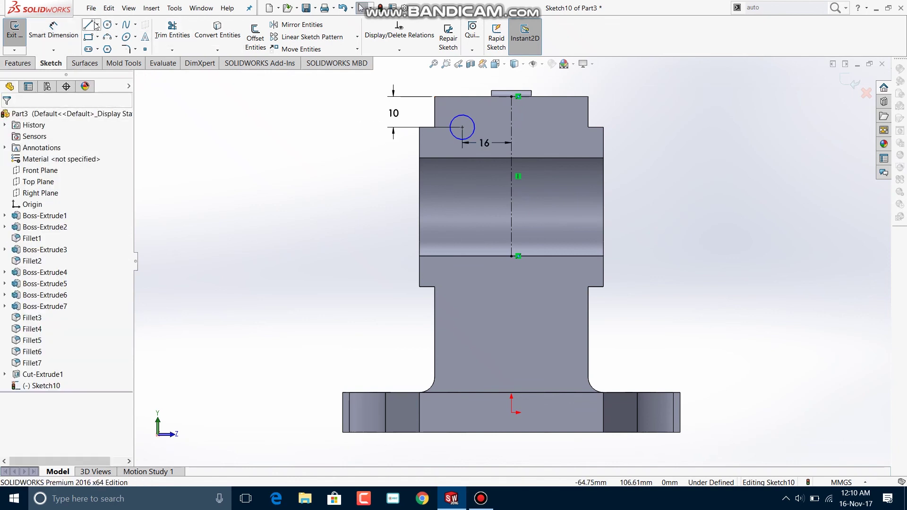
{"action": "left_click", "coordinate": [97, 26]}
Step: Draw a horizontal centreline and mirror the circle across the vertical centreline
{"action": "left_click", "coordinate": [113, 49]}
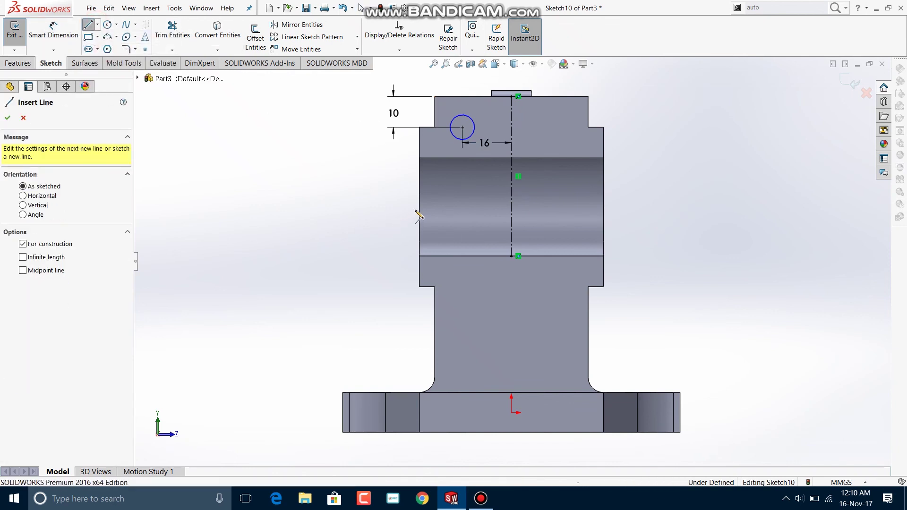
{"action": "left_click", "coordinate": [419, 207]}
{"action": "double_click", "coordinate": [662, 207]}
{"action": "left_click", "coordinate": [453, 136]}
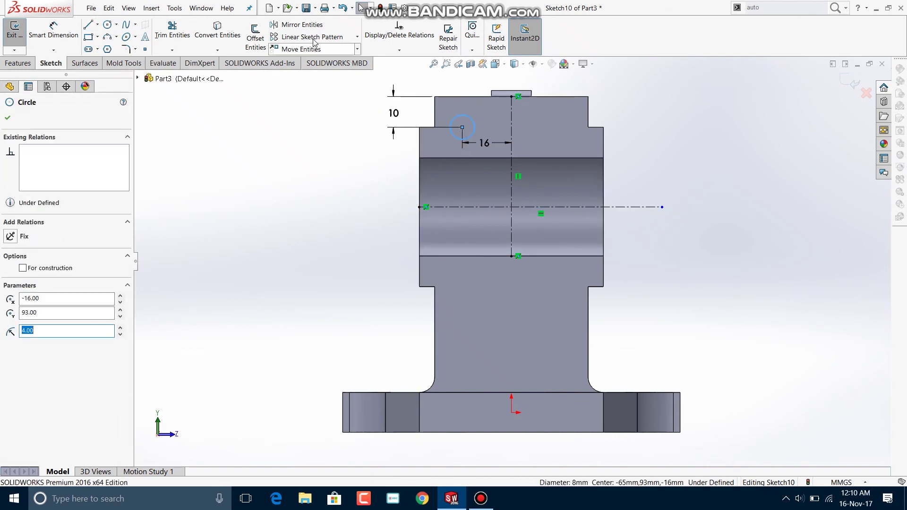
{"action": "left_click", "coordinate": [306, 26]}
{"action": "left_click", "coordinate": [61, 249]}
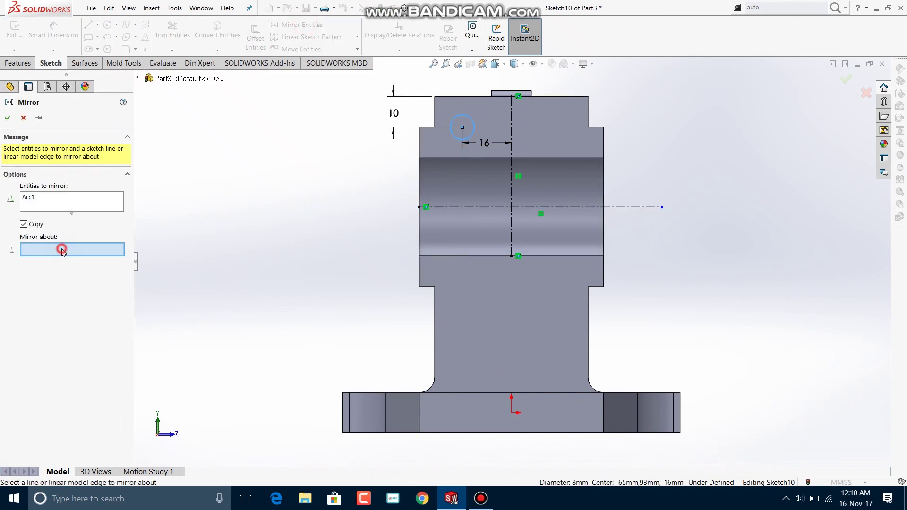
{"action": "left_click", "coordinate": [513, 127]}
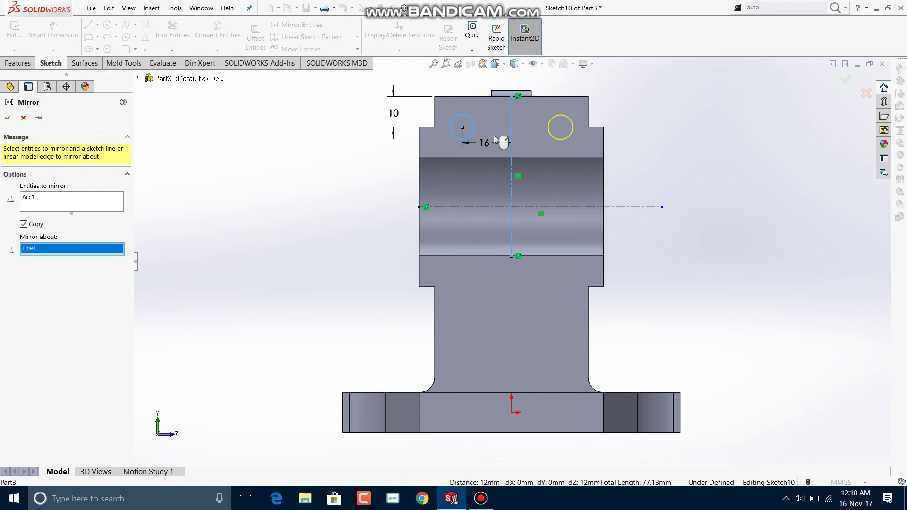
{"action": "left_click", "coordinate": [12, 121]}
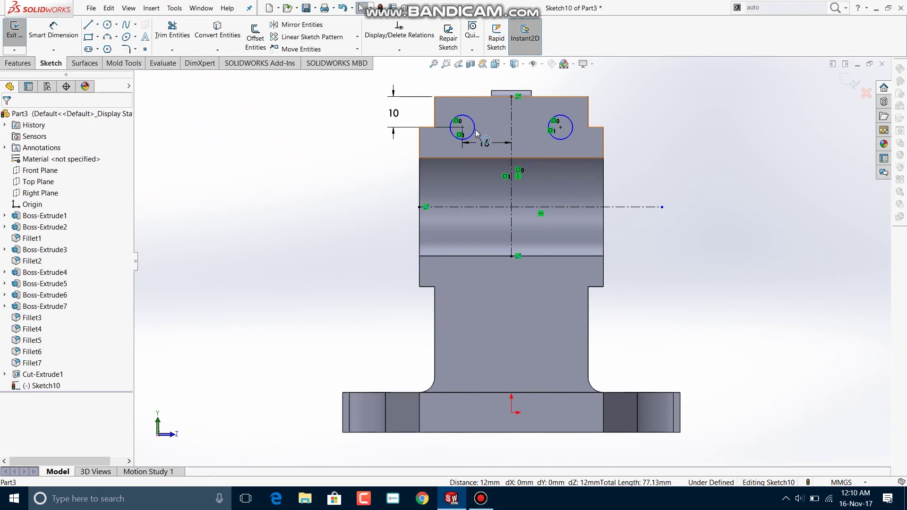
Step: Mirror both upper circles across the horizontal centreline to create a lower pair
{"action": "left_click", "coordinate": [553, 138]}
{"action": "left_click", "coordinate": [474, 128], "text": "ctrl"}
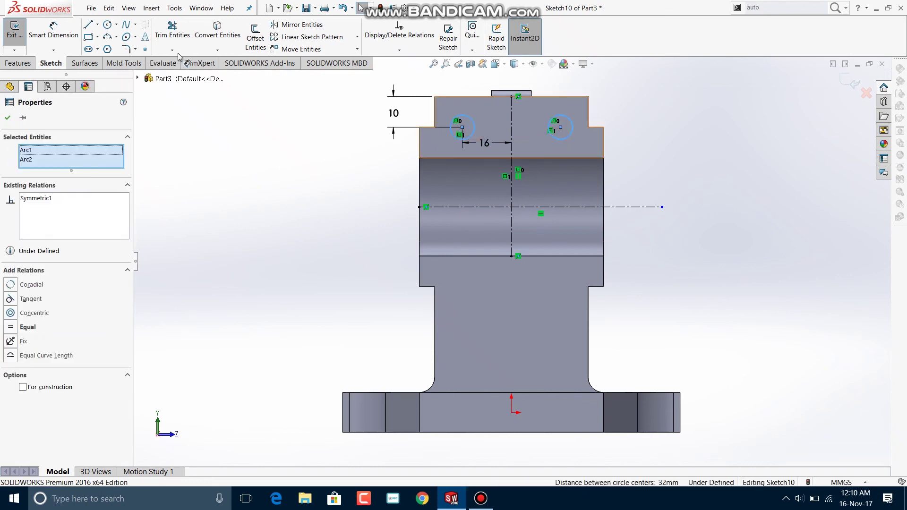
{"action": "left_click", "coordinate": [296, 25]}
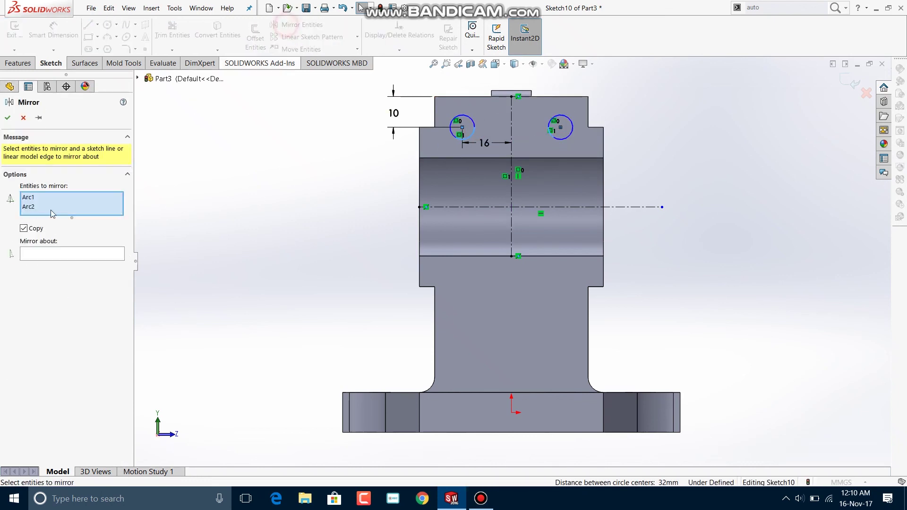
{"action": "left_click", "coordinate": [47, 253]}
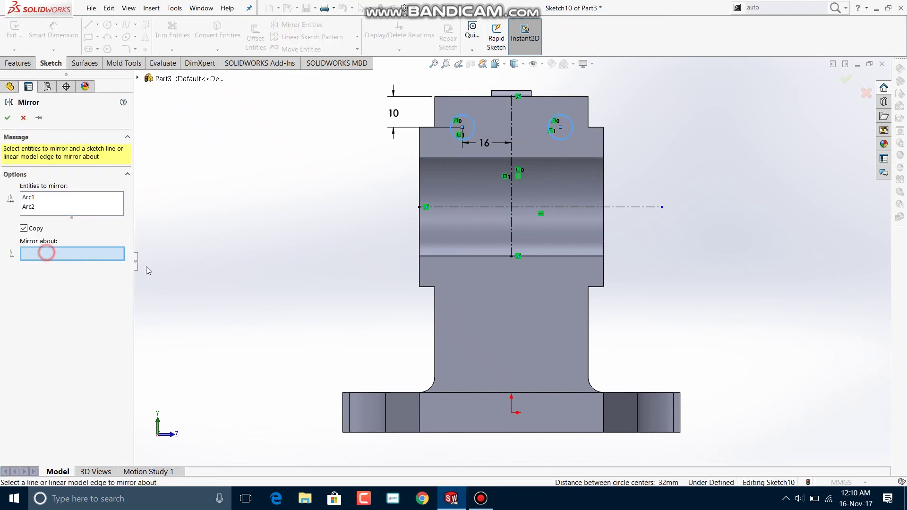
{"action": "left_click", "coordinate": [449, 207]}
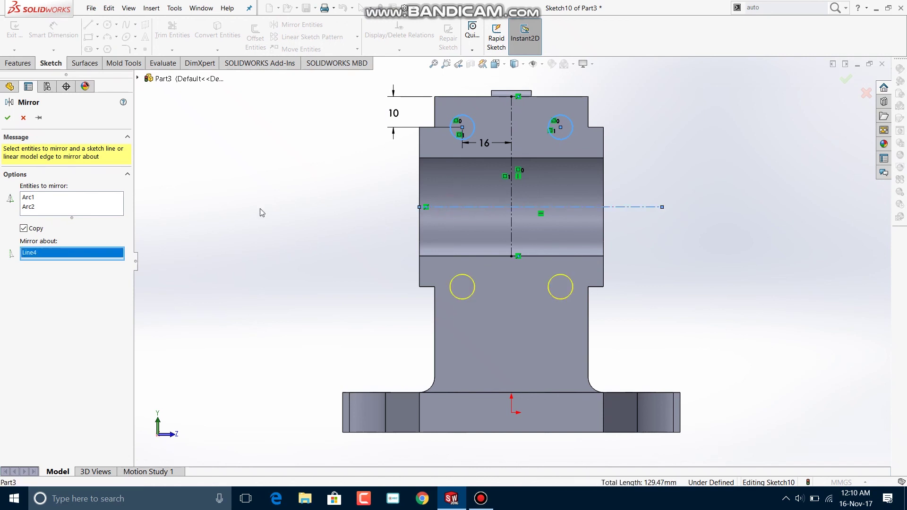
{"action": "left_click", "coordinate": [844, 84]}
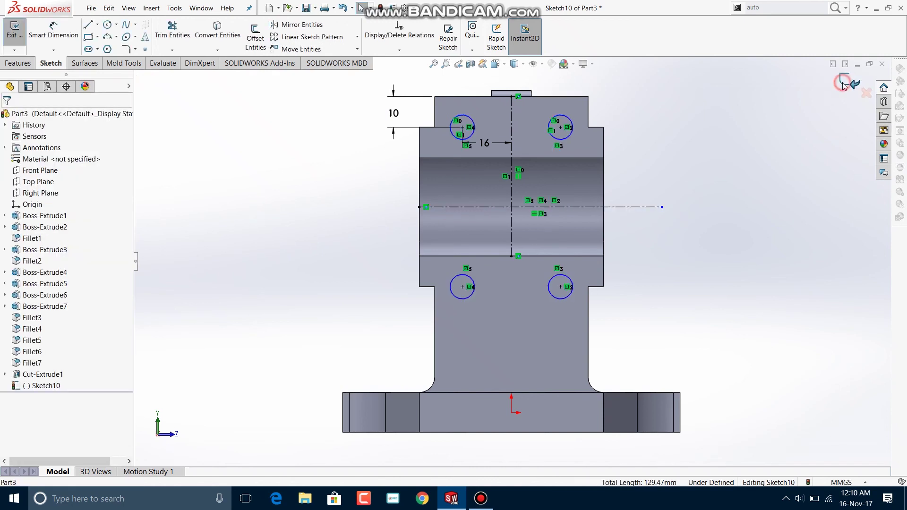
Step: Dimension the upper-right hole circle at Ø8
{"action": "left_click", "coordinate": [54, 29]}
{"action": "left_click", "coordinate": [571, 138]}
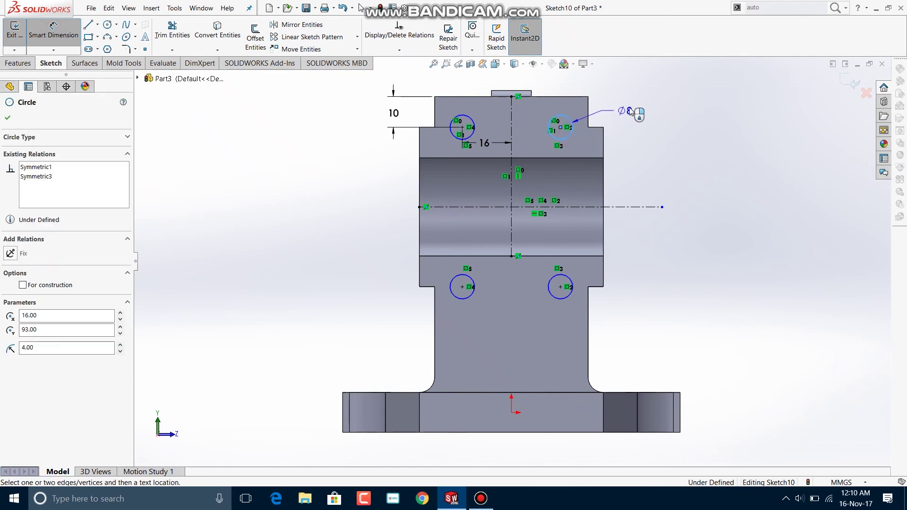
{"action": "left_click", "coordinate": [644, 112]}
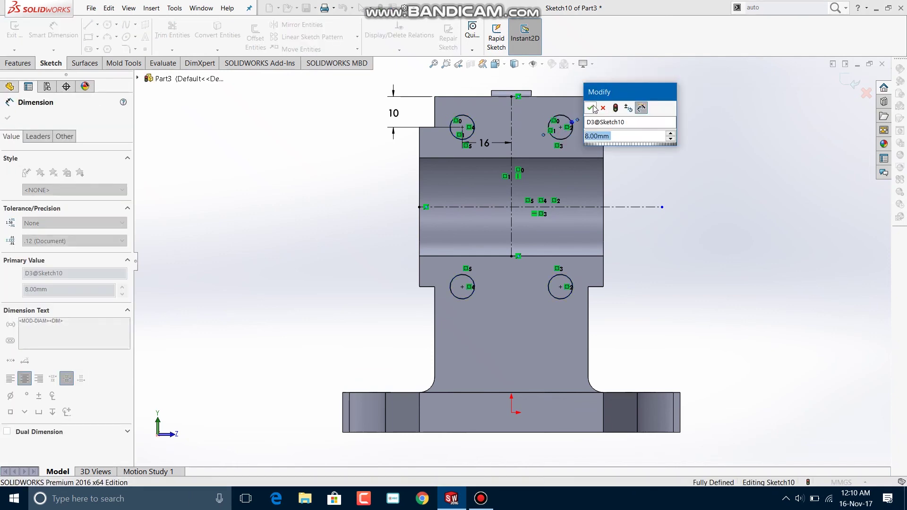
{"action": "key", "text": "Return"}
{"action": "key", "text": "Escape"}
Step: Dimension the left hole centres 52 mm apart, then power-trim away the lower circles
{"action": "left_click", "coordinate": [66, 39]}
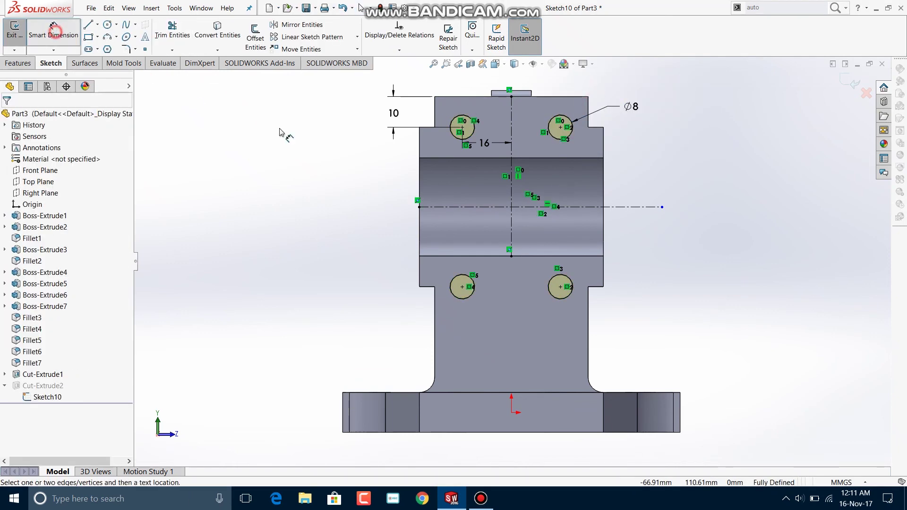
{"action": "left_click", "coordinate": [462, 127]}
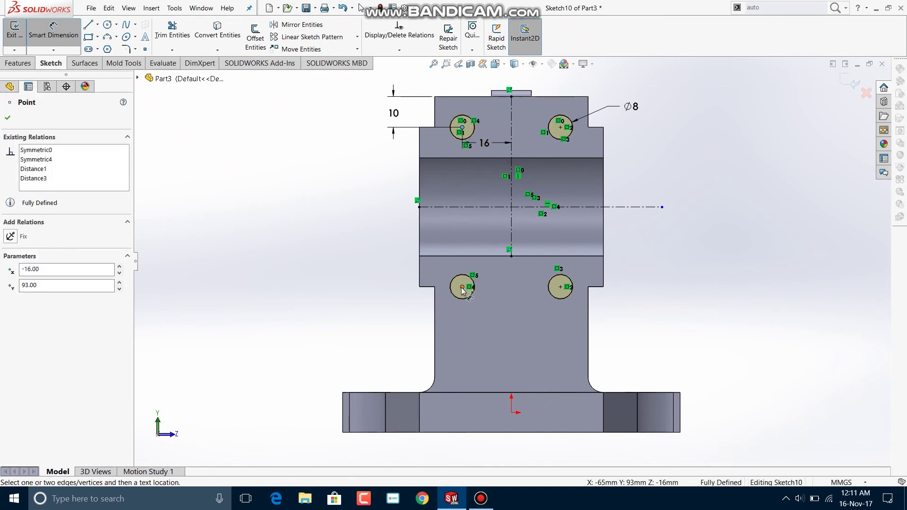
{"action": "left_click", "coordinate": [462, 288]}
{"action": "left_click", "coordinate": [367, 206]}
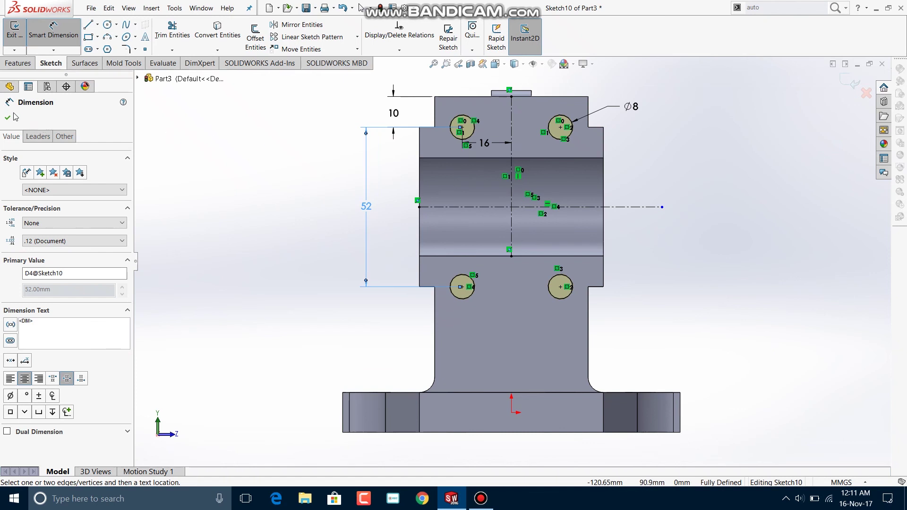
{"action": "left_click", "coordinate": [14, 115]}
{"action": "left_click", "coordinate": [172, 29]}
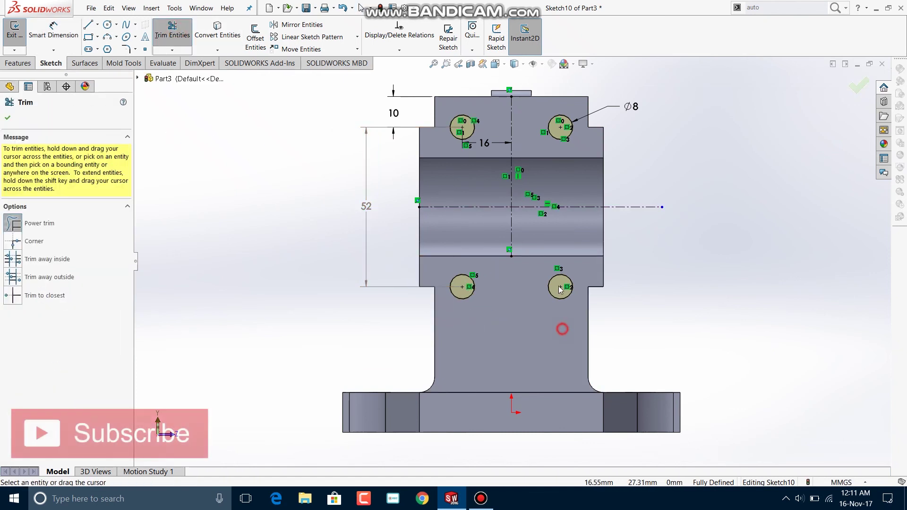
{"action": "left_click_drag", "start_coordinate": [444, 326], "coordinate": [486, 288]}
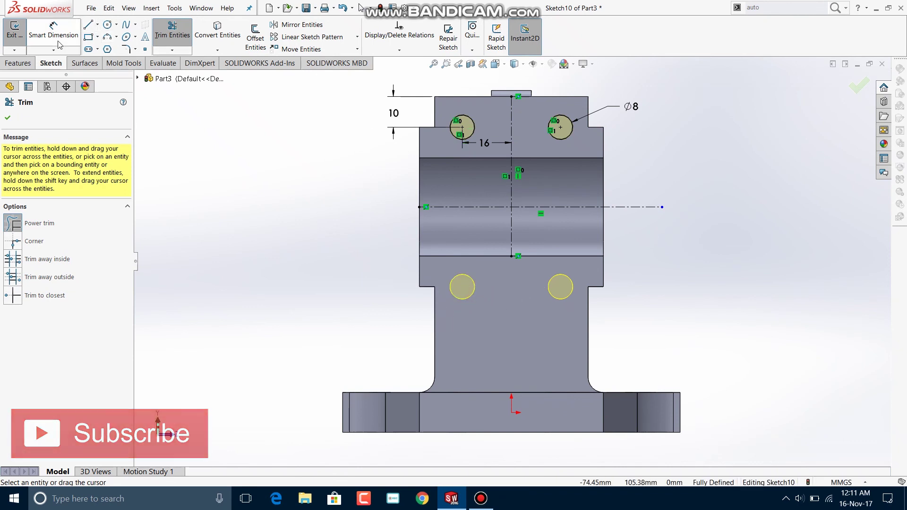
Step: Draw a lower-left circle and dimension it 58 mm below the upper-left hole centre
{"action": "left_click", "coordinate": [108, 28]}
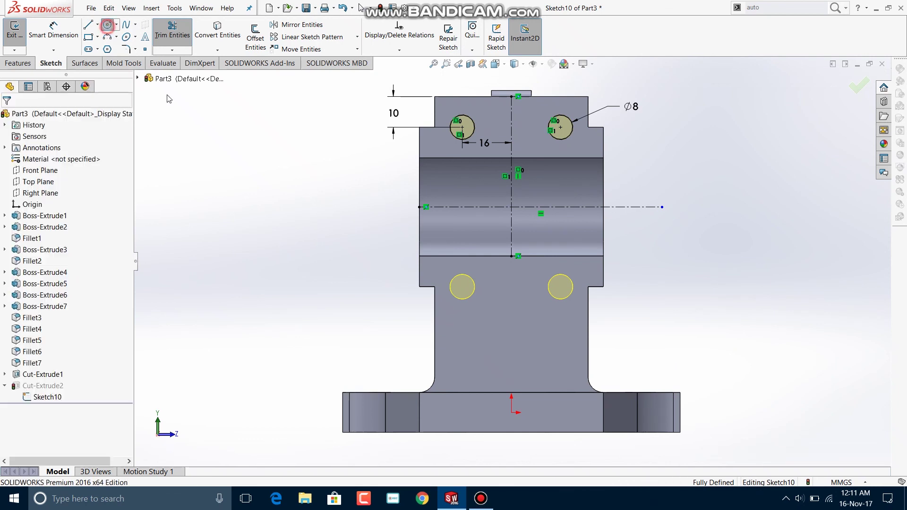
{"action": "left_click", "coordinate": [462, 295]}
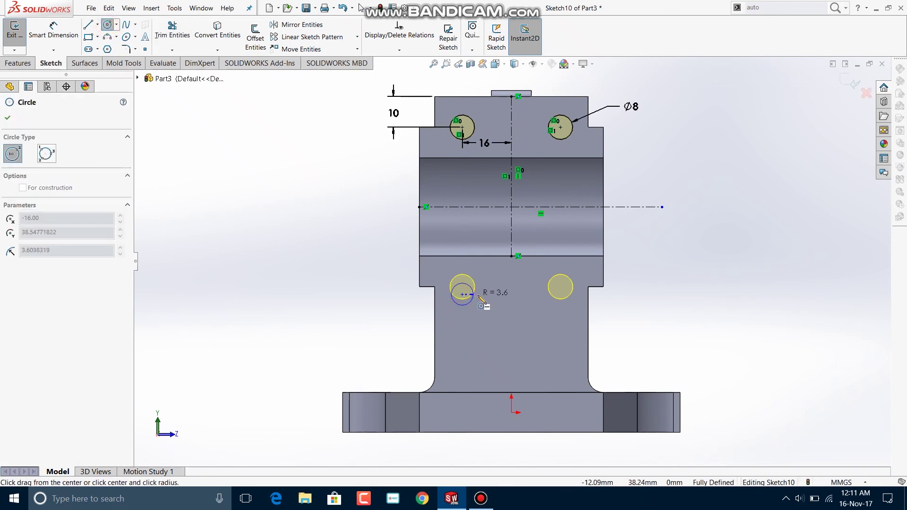
{"action": "left_click", "coordinate": [477, 296]}
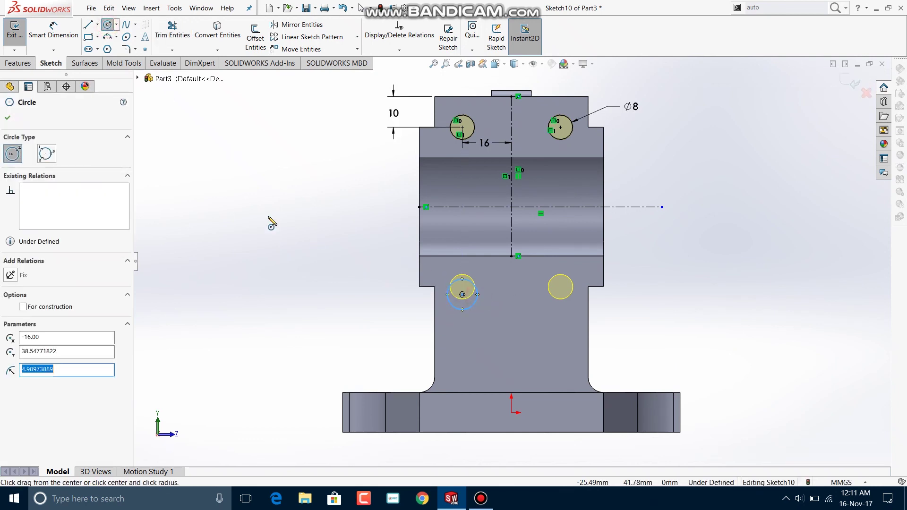
{"action": "left_click", "coordinate": [58, 40]}
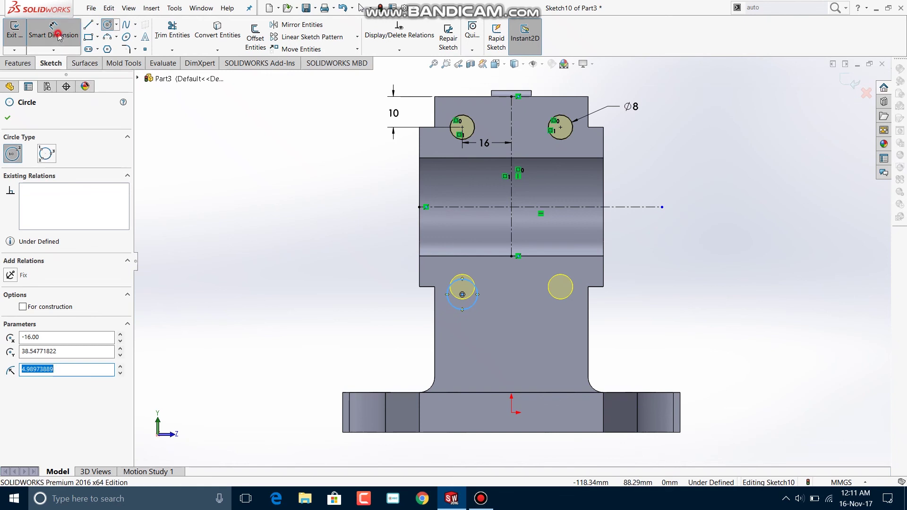
{"action": "left_click", "coordinate": [463, 127]}
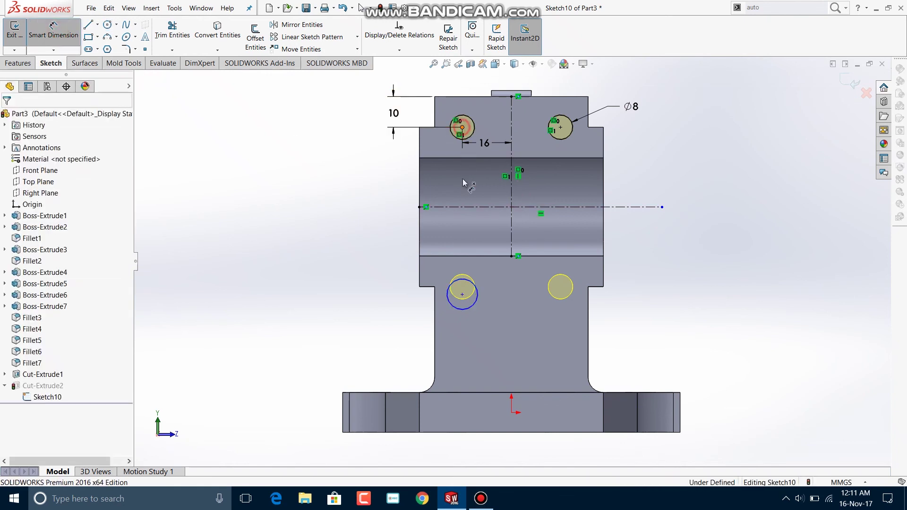
{"action": "left_click", "coordinate": [462, 296]}
{"action": "left_click", "coordinate": [341, 225]}
{"action": "type", "text": "58"}
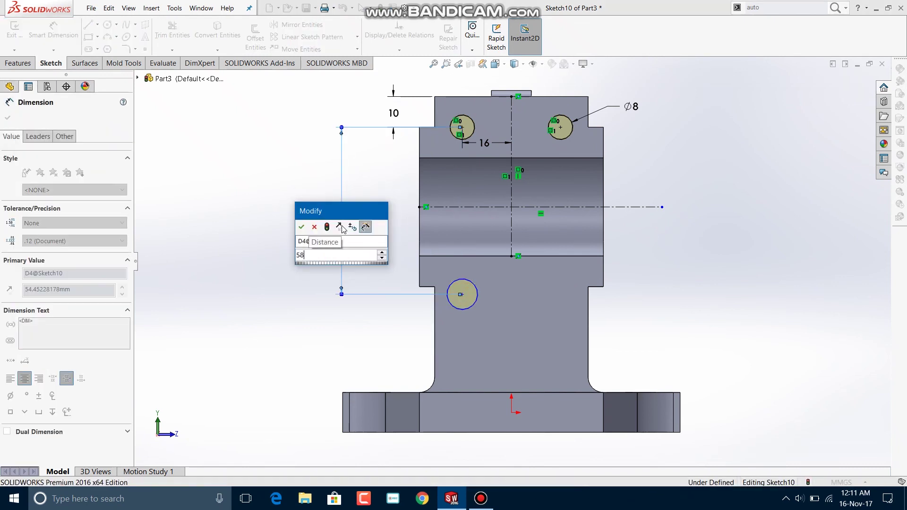
{"action": "key", "text": "Return"}
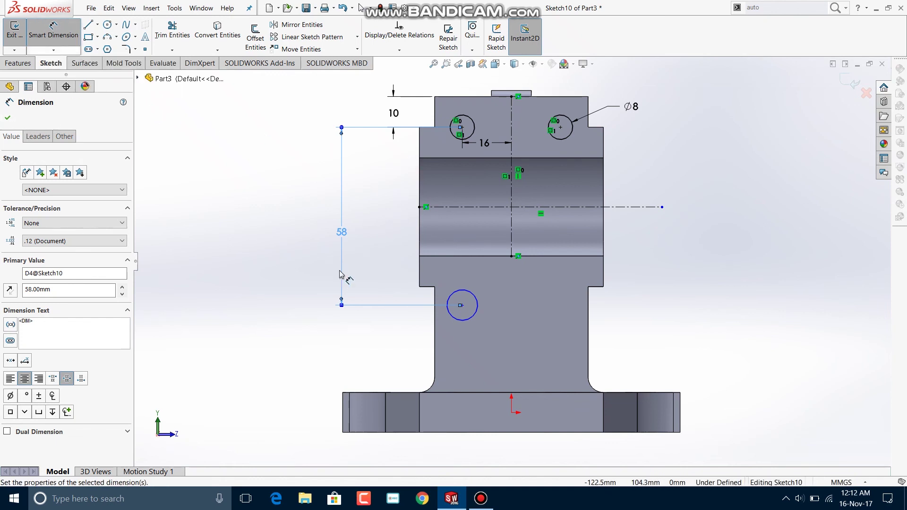
Step: Set the new lower-left circle's diameter to Ø8
{"action": "left_click", "coordinate": [477, 306]}
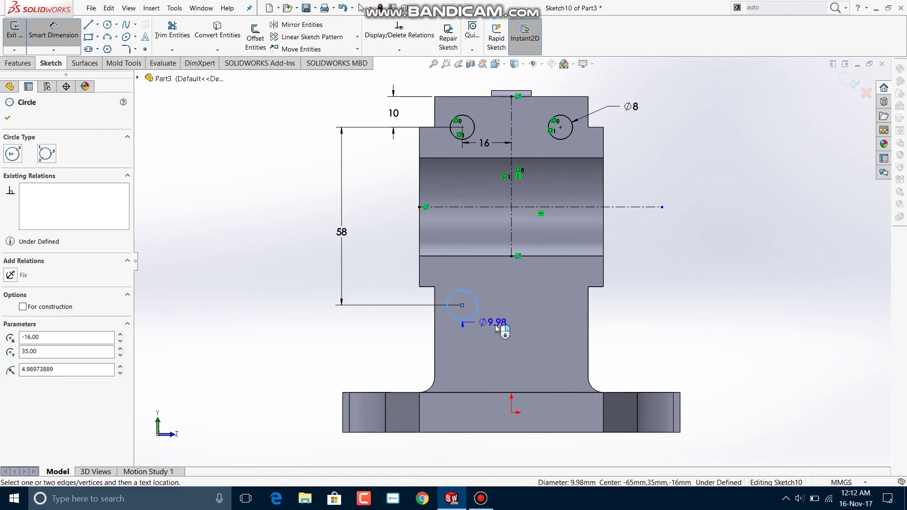
{"action": "left_click", "coordinate": [500, 333]}
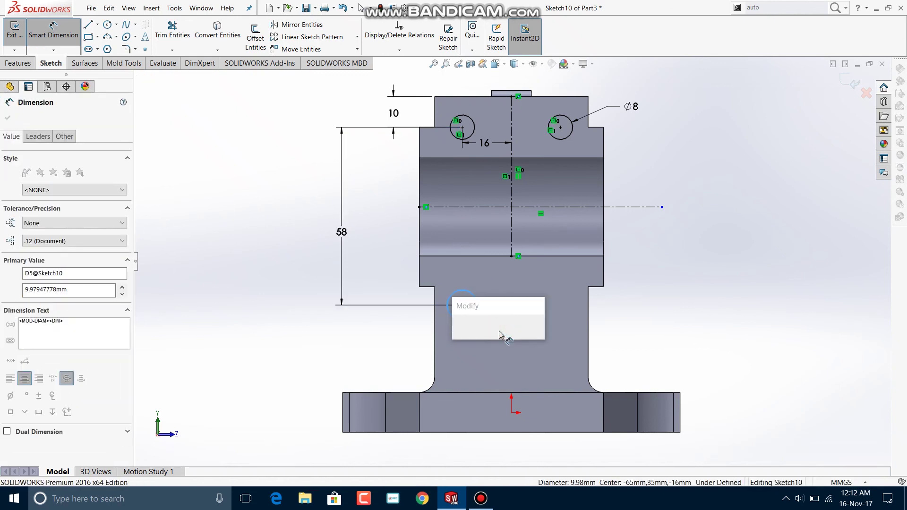
{"action": "type", "text": "8"}
{"action": "key", "text": "Return"}
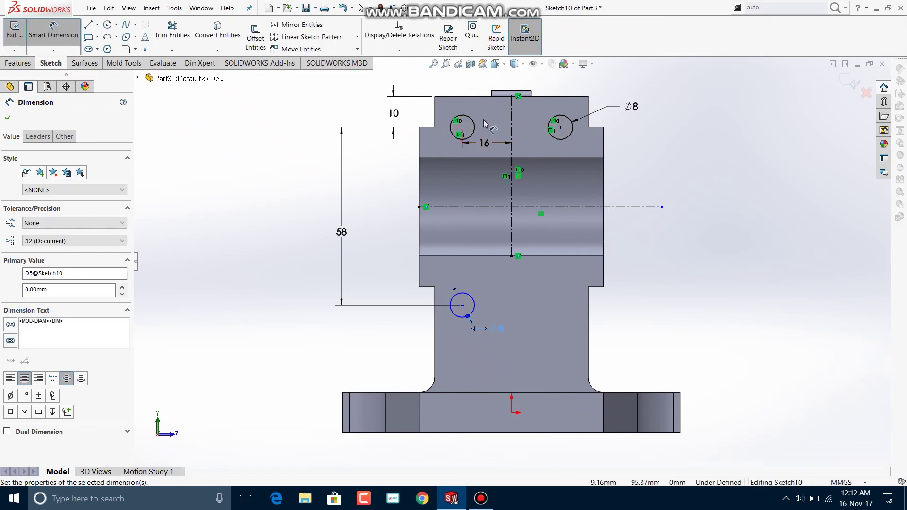
{"action": "left_click", "coordinate": [8, 118]}
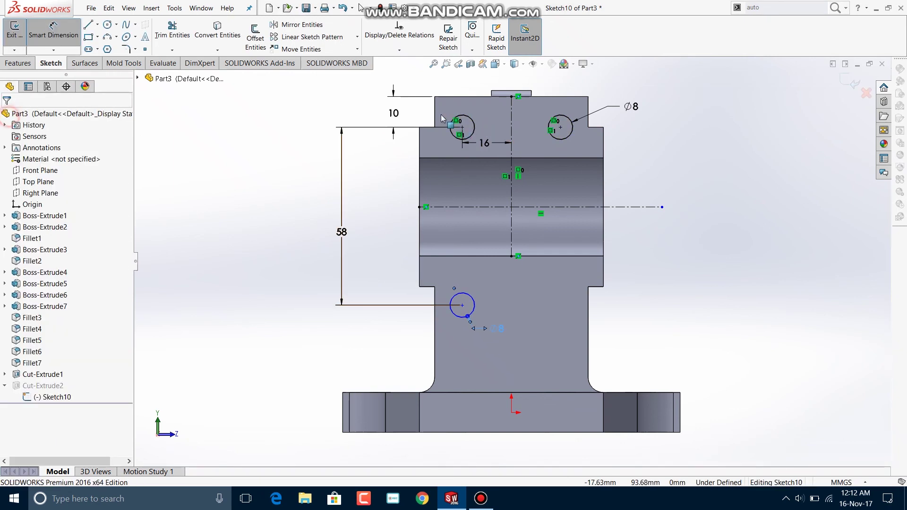
Step: Add a Vertical relation between the upper-left and lower-left hole centres
{"action": "left_click", "coordinate": [463, 127]}
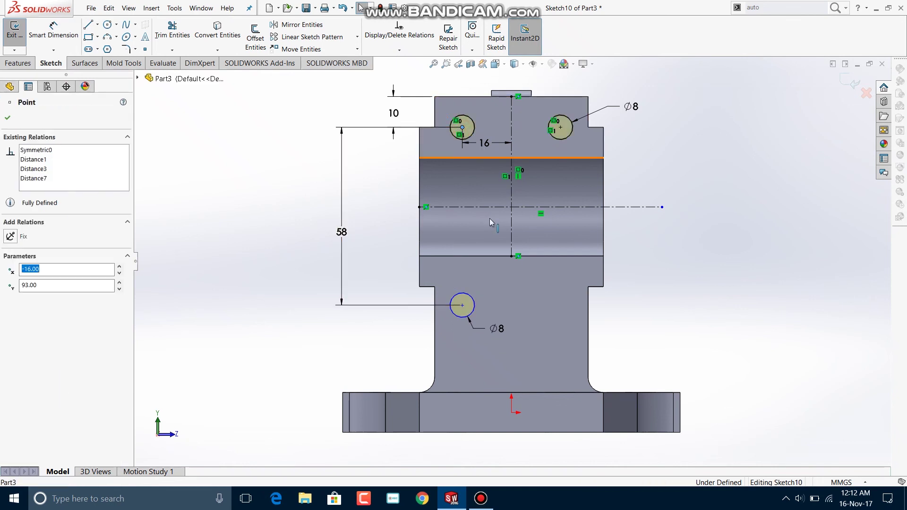
{"action": "left_click", "coordinate": [462, 305], "text": "ctrl"}
{"action": "left_click", "coordinate": [13, 301]}
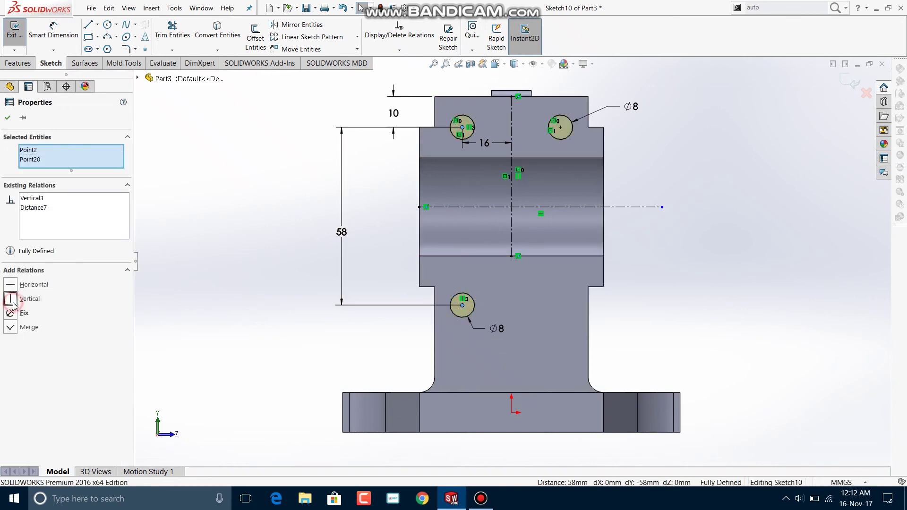
{"action": "left_click", "coordinate": [10, 122]}
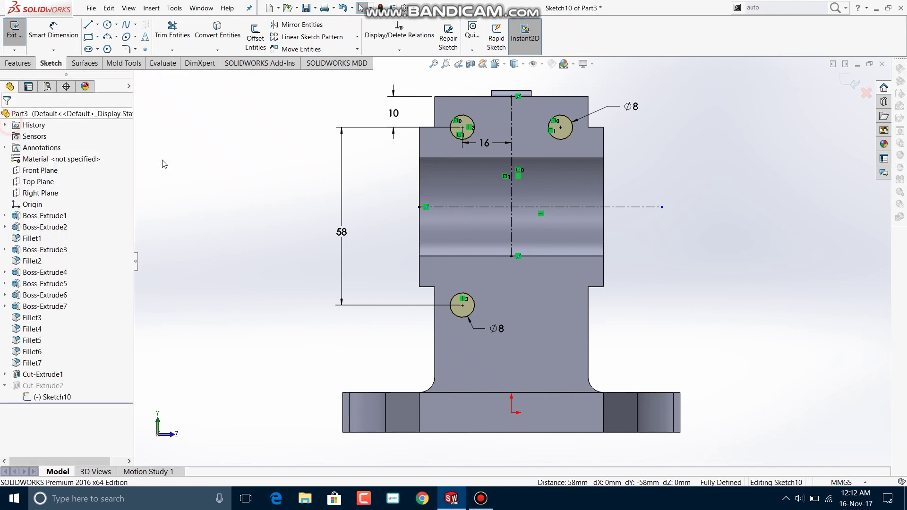
{"action": "left_click", "coordinate": [471, 298]}
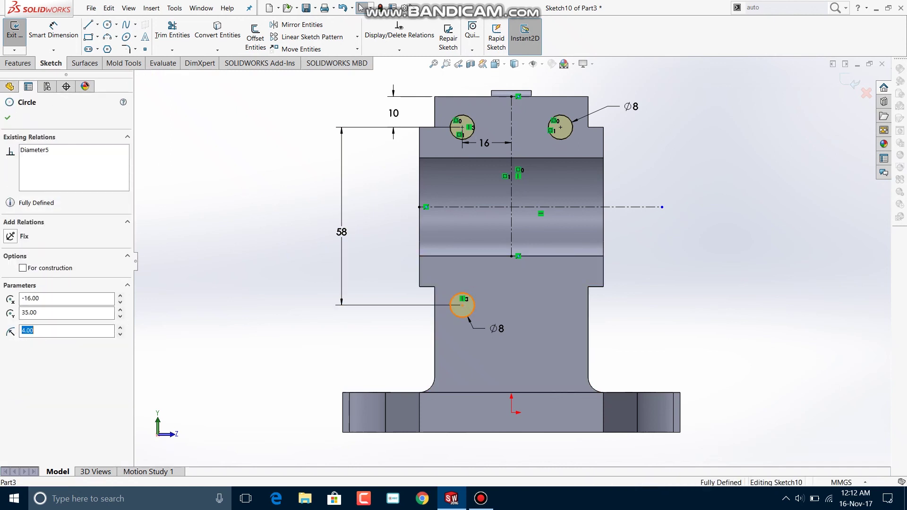
Step: Mirror the lower-left ∅8 circle about the vertical centreline to make a lower-right hole
{"action": "left_click", "coordinate": [301, 25]}
{"action": "left_click", "coordinate": [63, 249]}
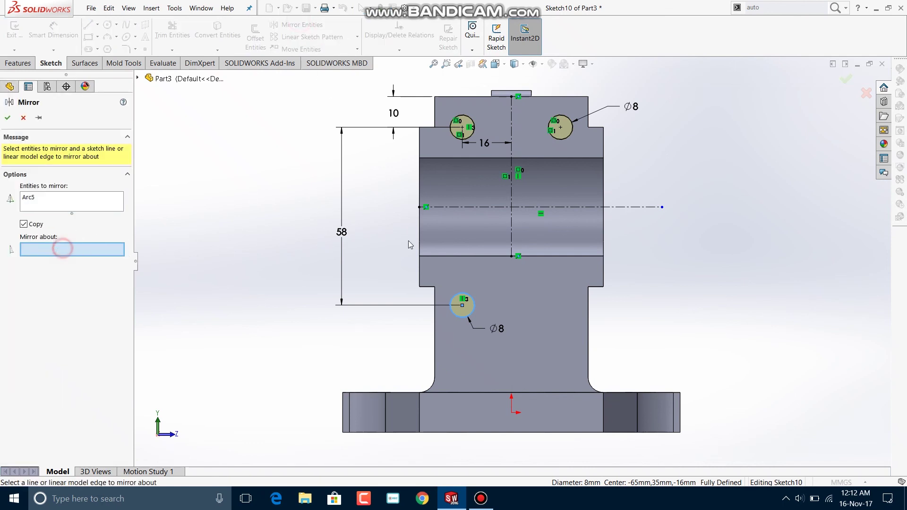
{"action": "left_click", "coordinate": [512, 230]}
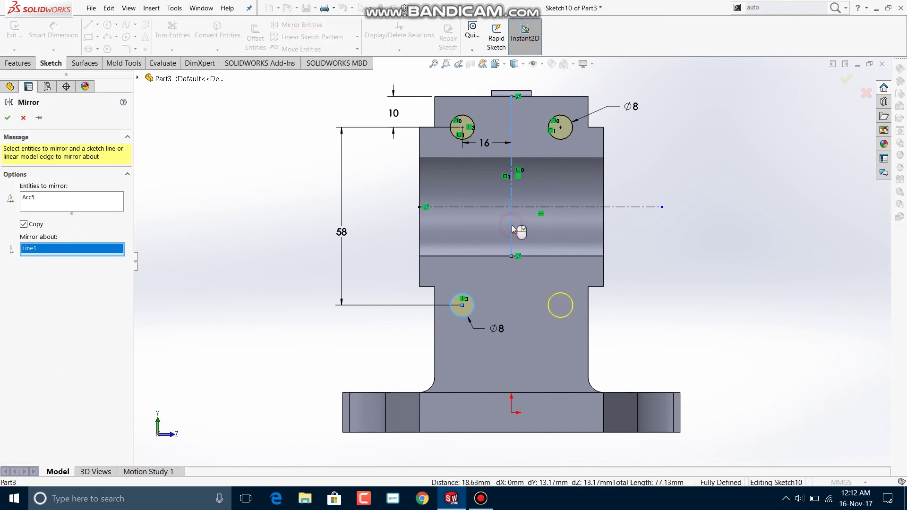
{"action": "left_click", "coordinate": [10, 118]}
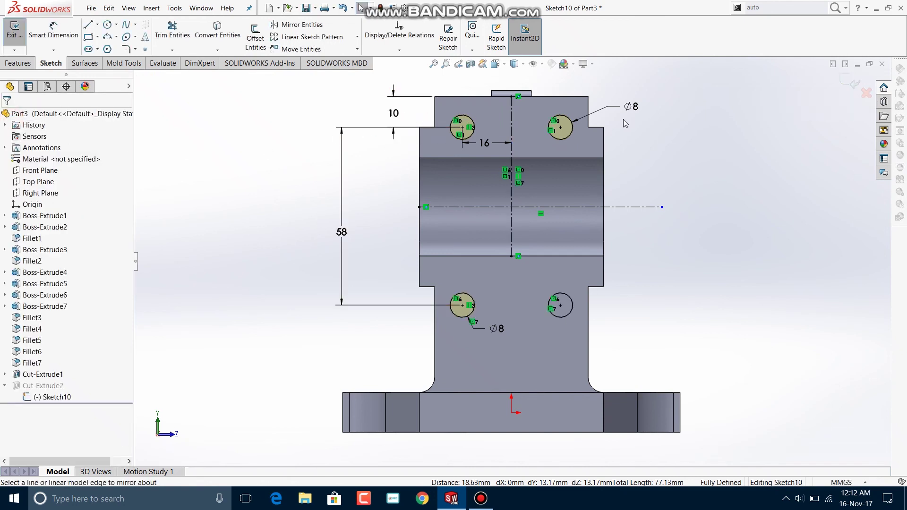
Step: Change the top holes' 10 mm edge offset to 5 mm
{"action": "double_click", "coordinate": [393, 113]}
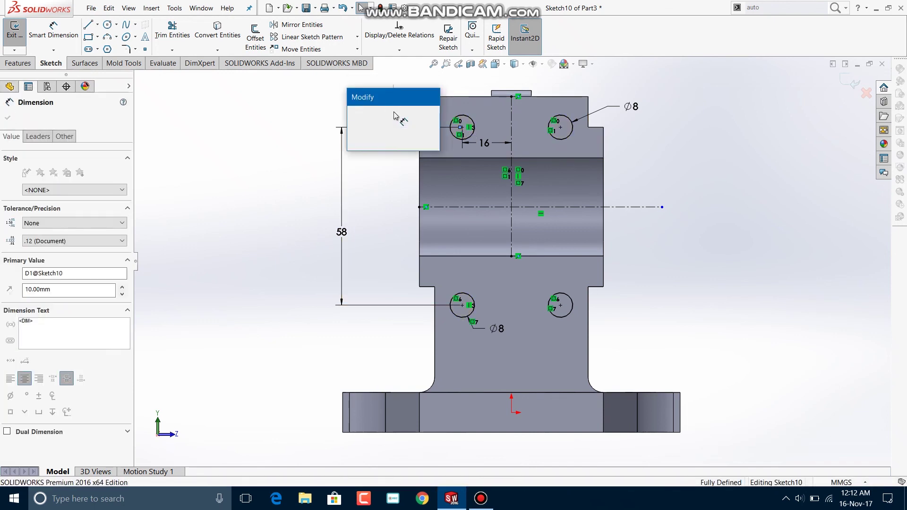
{"action": "type", "text": "5"}
{"action": "key", "text": "Return"}
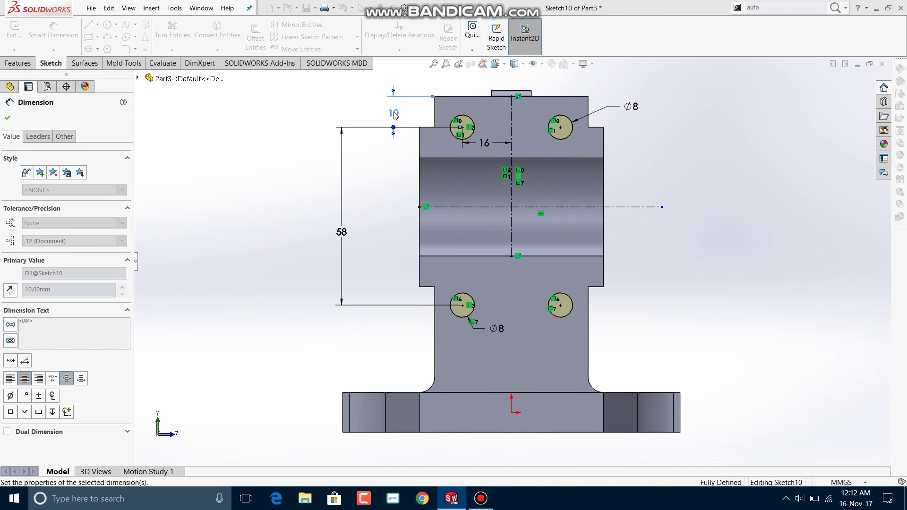
{"action": "left_click", "coordinate": [7, 119]}
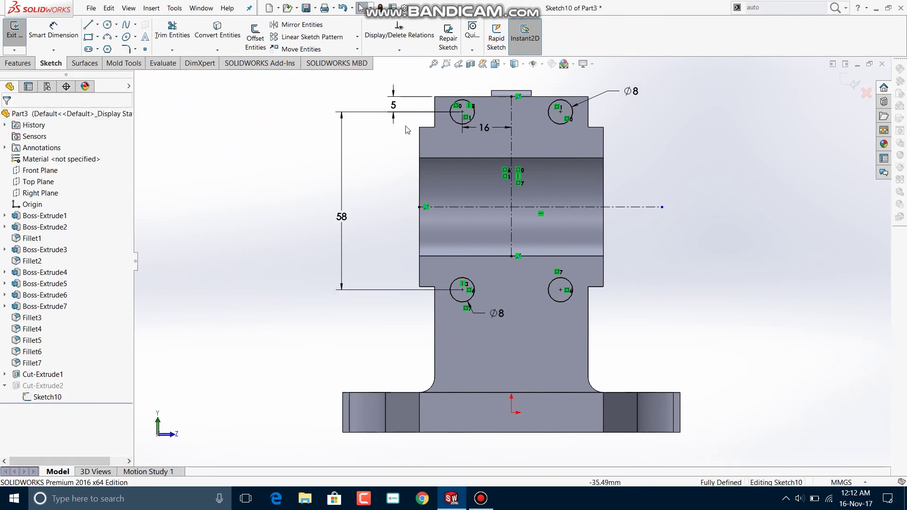
{"action": "mouse_move", "coordinate": [397, 106]}
{"action": "middle_mouse_down"}
{"action": "mouse_move", "coordinate": [345, 137]}
{"action": "mouse_move", "coordinate": [359, 137]}
{"action": "middle_mouse_up"}
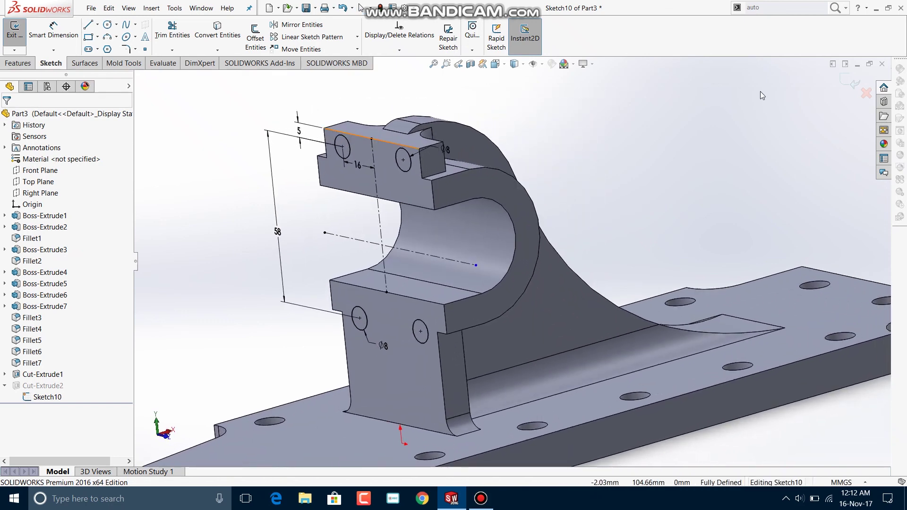
Step: Exit Sketch10 to cut the four ∅8 holes, then zoom to fit and reorient the part
{"action": "left_click", "coordinate": [849, 78]}
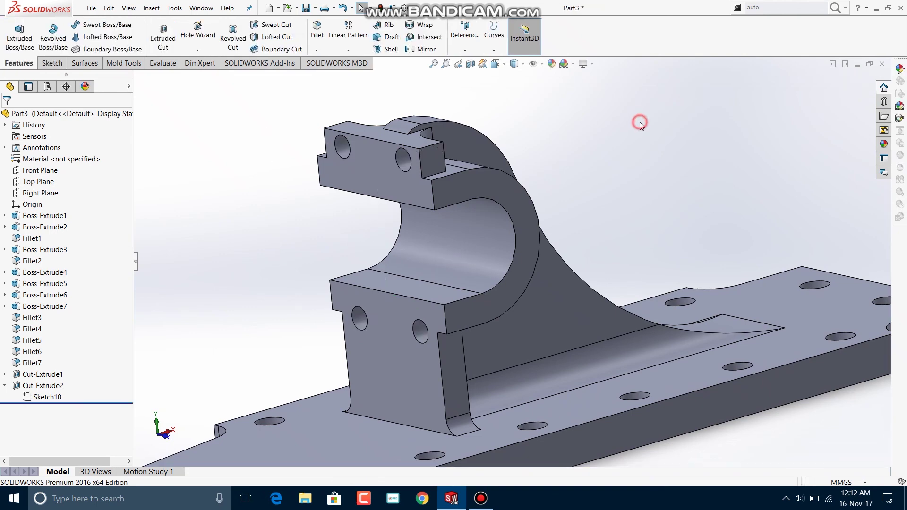
{"action": "mouse_move", "coordinate": [640, 125]}
{"action": "middle_mouse_down"}
{"action": "mouse_move", "coordinate": [639, 152]}
{"action": "mouse_move", "coordinate": [639, 137]}
{"action": "mouse_move", "coordinate": [551, 151]}
{"action": "mouse_move", "coordinate": [544, 129]}
{"action": "mouse_move", "coordinate": [651, 227]}
{"action": "middle_mouse_up"}
{"action": "scroll", "coordinate": [676, 158], "scroll_direction": "down", "scroll_amount": 1}
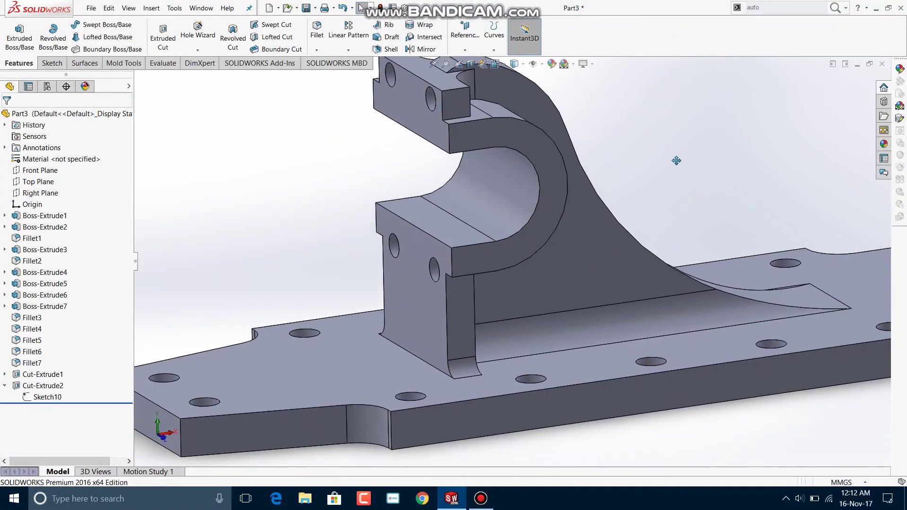
{"action": "scroll", "coordinate": [707, 217], "scroll_direction": "down", "scroll_amount": 1}
{"action": "scroll", "coordinate": [703, 146], "scroll_direction": "down", "scroll_amount": 2}
{"action": "scroll", "coordinate": [730, 246], "scroll_direction": "down", "scroll_amount": 2}
{"action": "key", "text": "f"}
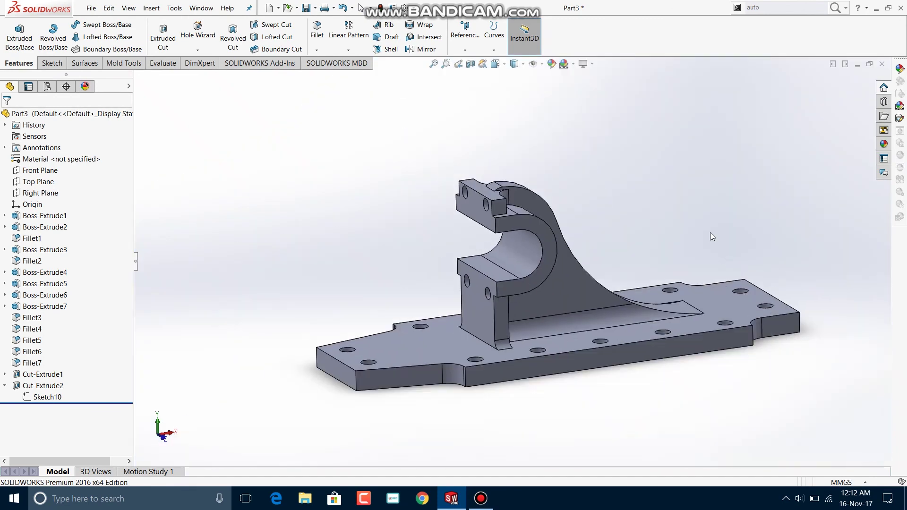
{"action": "mouse_move", "coordinate": [670, 224]}
{"action": "middle_mouse_down"}
{"action": "mouse_move", "coordinate": [719, 228]}
{"action": "mouse_move", "coordinate": [709, 228]}
{"action": "mouse_move", "coordinate": [712, 210]}
{"action": "mouse_move", "coordinate": [678, 199]}
{"action": "mouse_move", "coordinate": [729, 202]}
{"action": "mouse_move", "coordinate": [706, 235]}
{"action": "mouse_move", "coordinate": [667, 181]}
{"action": "middle_mouse_up"}
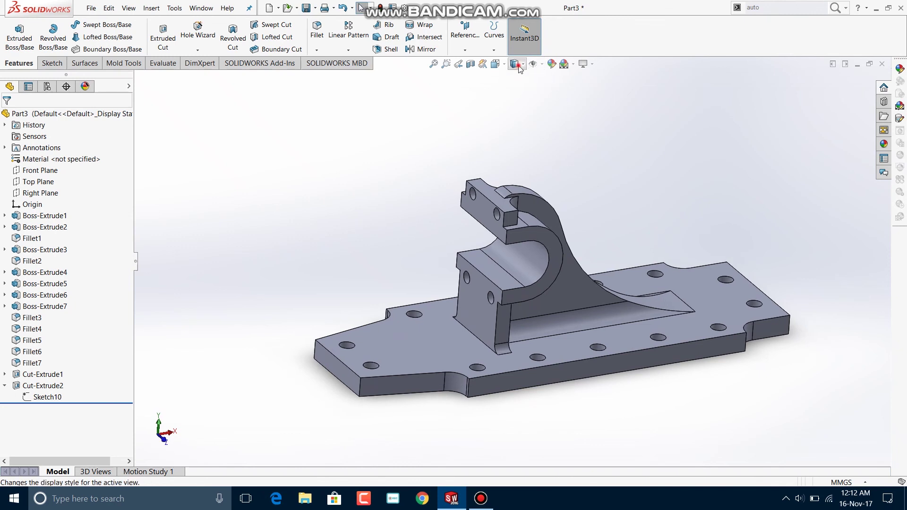
Step: Preview the Shaded display style, then return to Shaded With Edges
{"action": "left_click", "coordinate": [515, 64]}
{"action": "left_click", "coordinate": [516, 90]}
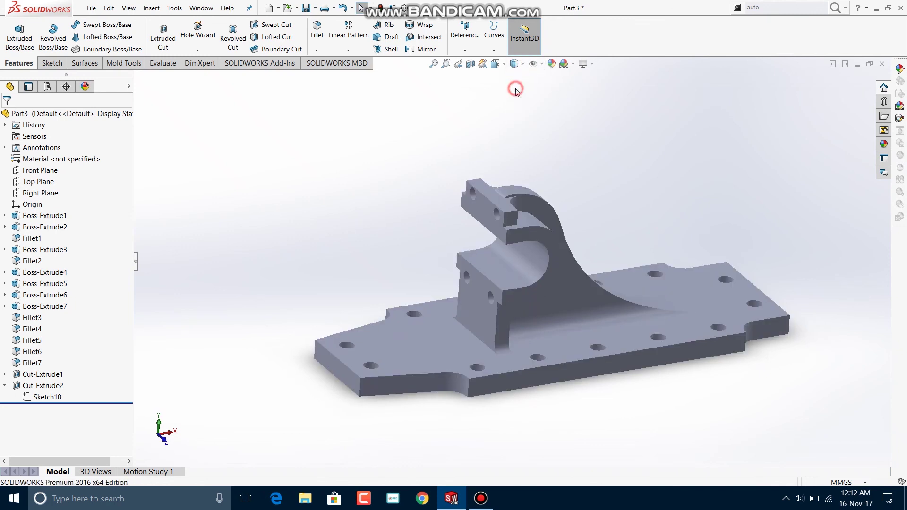
{"action": "left_click", "coordinate": [514, 63]}
{"action": "left_click", "coordinate": [518, 81]}
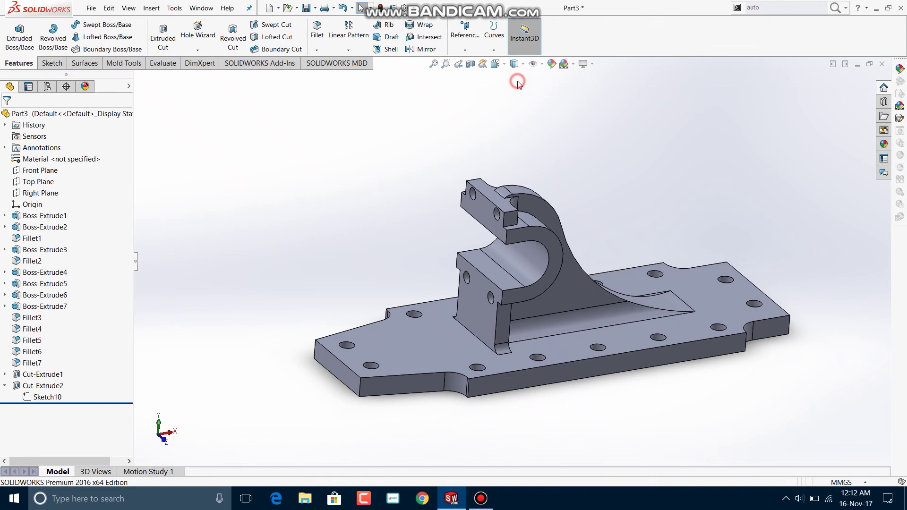
{"action": "left_click", "coordinate": [212, 61]}
Step: Add the Render Tools tab to the CommandManager and enable the PhotoView 360 add-in
{"action": "right_click", "coordinate": [212, 61]}
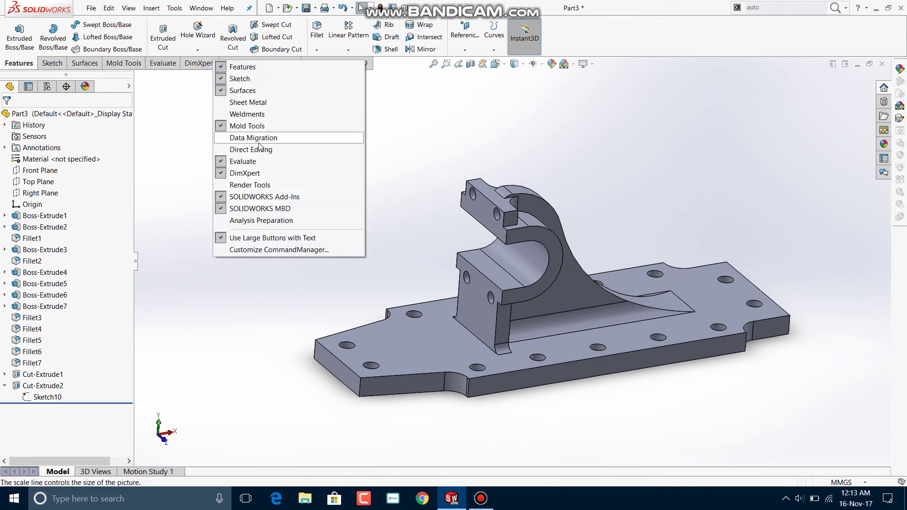
{"action": "left_click", "coordinate": [252, 185]}
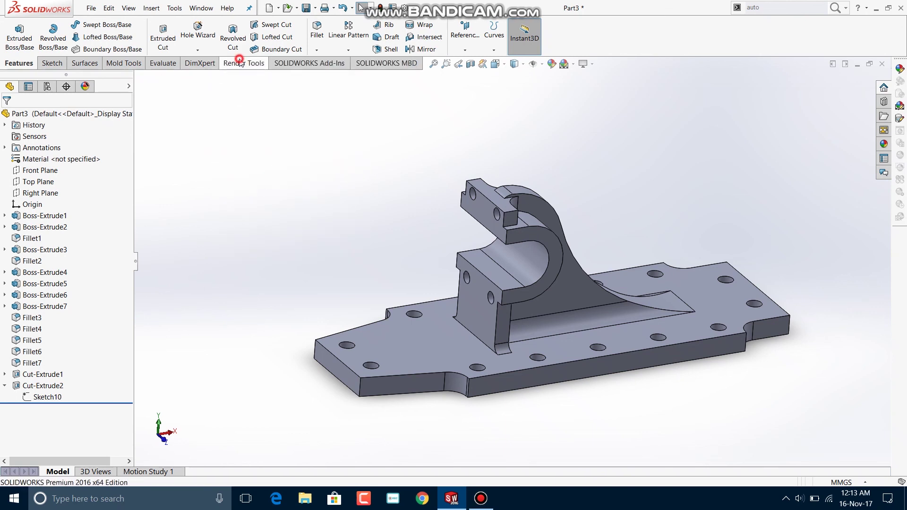
{"action": "left_click", "coordinate": [241, 63]}
{"action": "left_click", "coordinate": [285, 65]}
{"action": "left_click", "coordinate": [74, 41]}
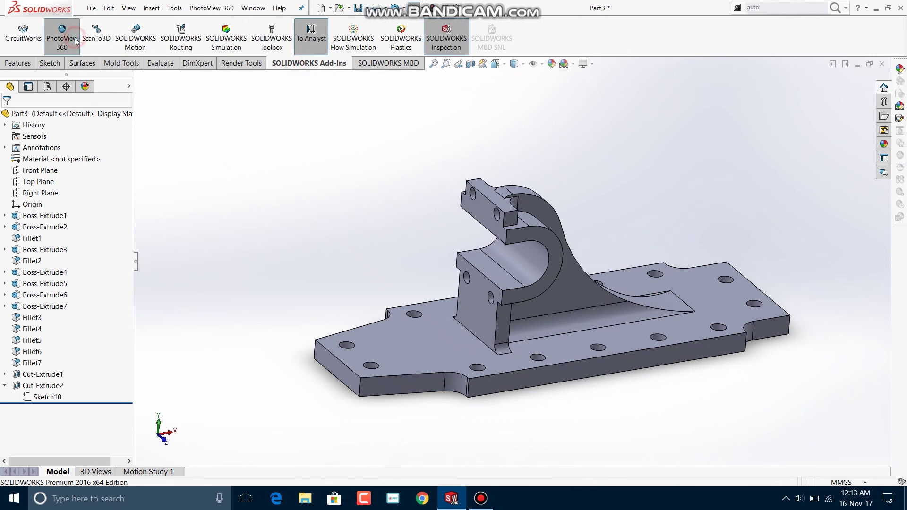
{"action": "left_click", "coordinate": [241, 63]}
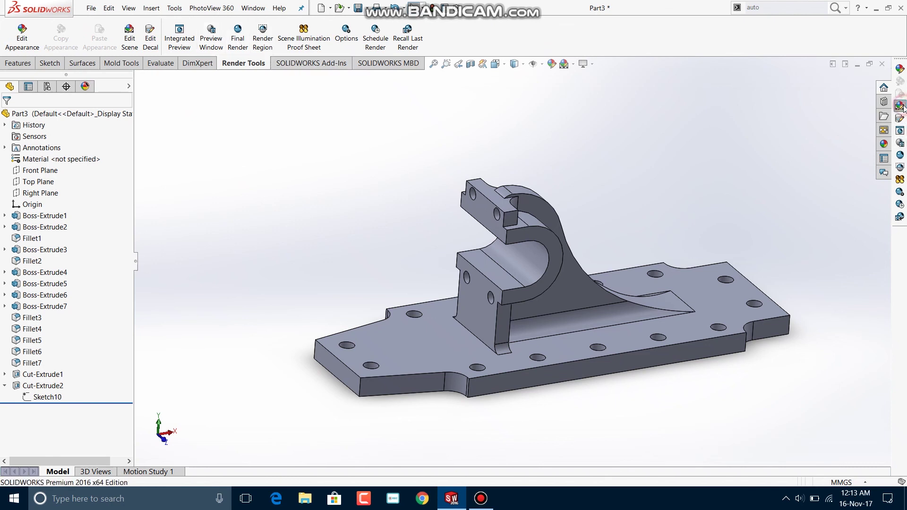
Step: Apply the 3 Point Beige basic scene to the part
{"action": "left_click", "coordinate": [900, 105]}
{"action": "left_click", "coordinate": [748, 127]}
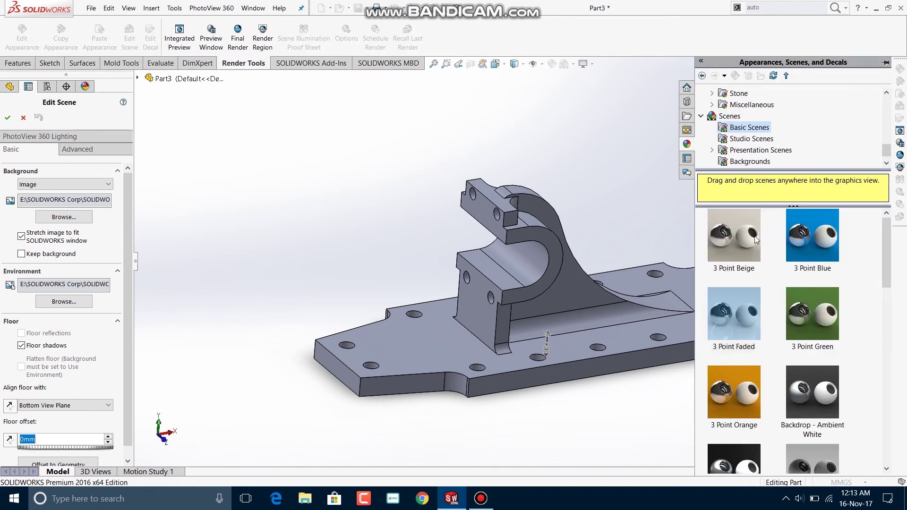
{"action": "double_click", "coordinate": [756, 240]}
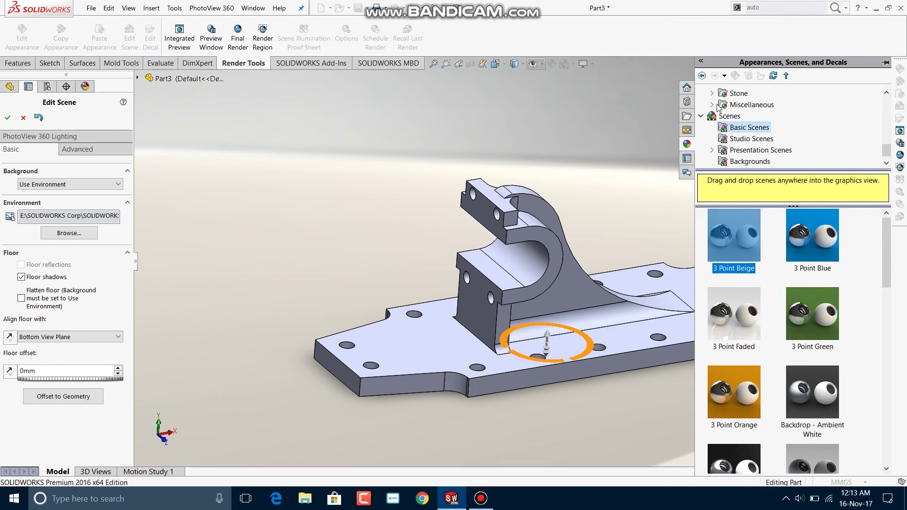
{"action": "left_click", "coordinate": [689, 145]}
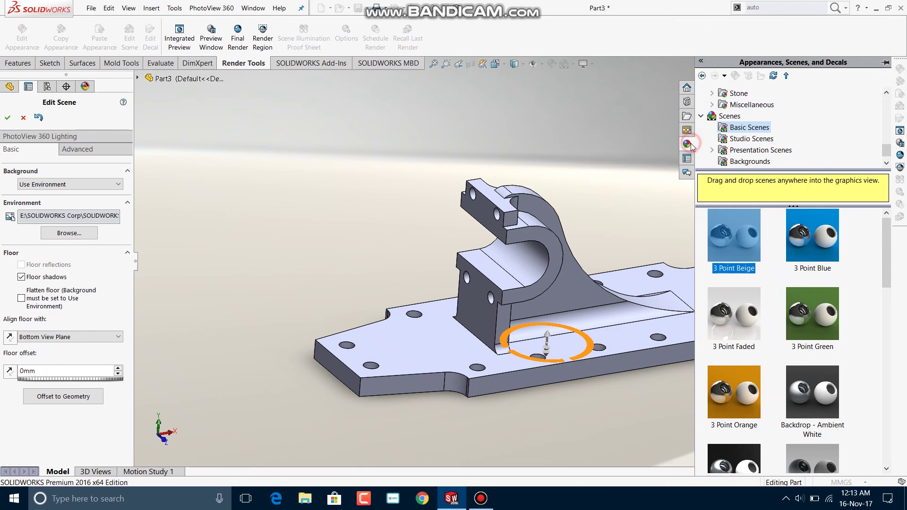
Step: Browse the solid colour appearances, pick Red, and close the scene settings
{"action": "left_click", "coordinate": [702, 116]}
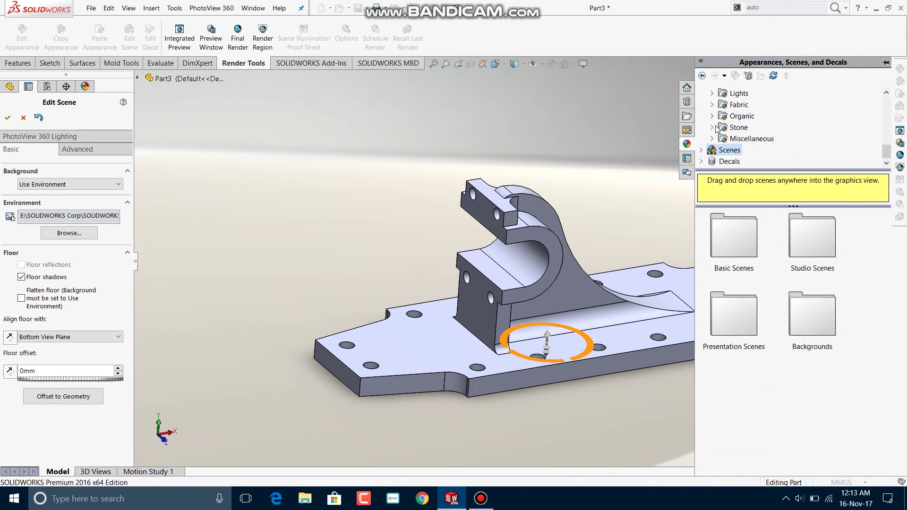
{"action": "left_click_drag", "start_coordinate": [888, 154], "coordinate": [888, 150]}
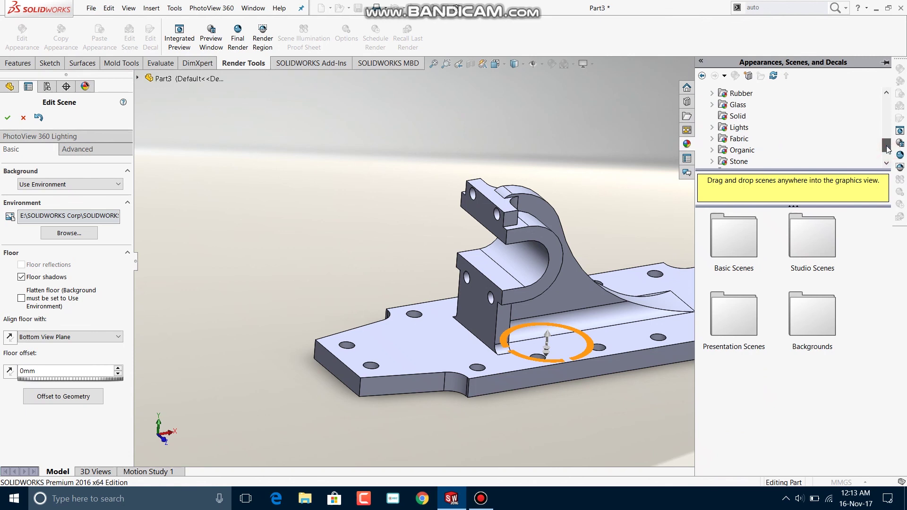
{"action": "left_click", "coordinate": [733, 116]}
{"action": "left_click", "coordinate": [807, 236]}
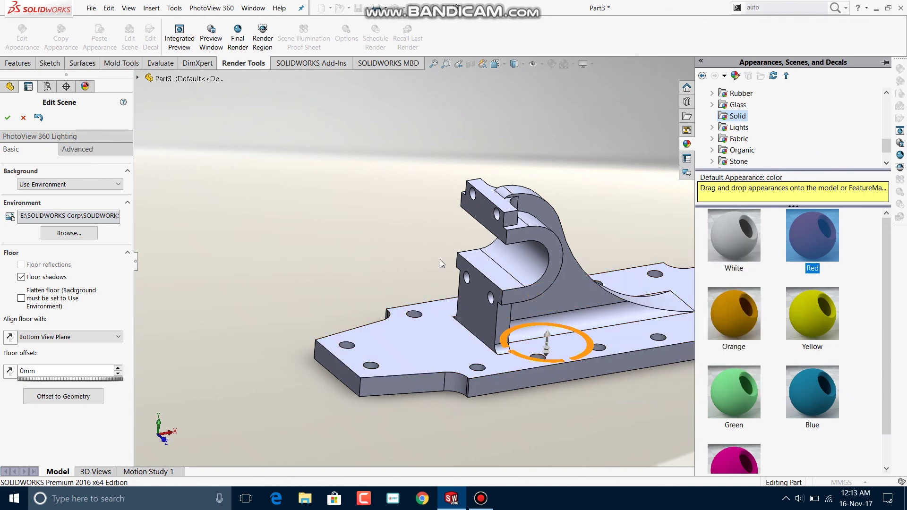
{"action": "left_click", "coordinate": [319, 217]}
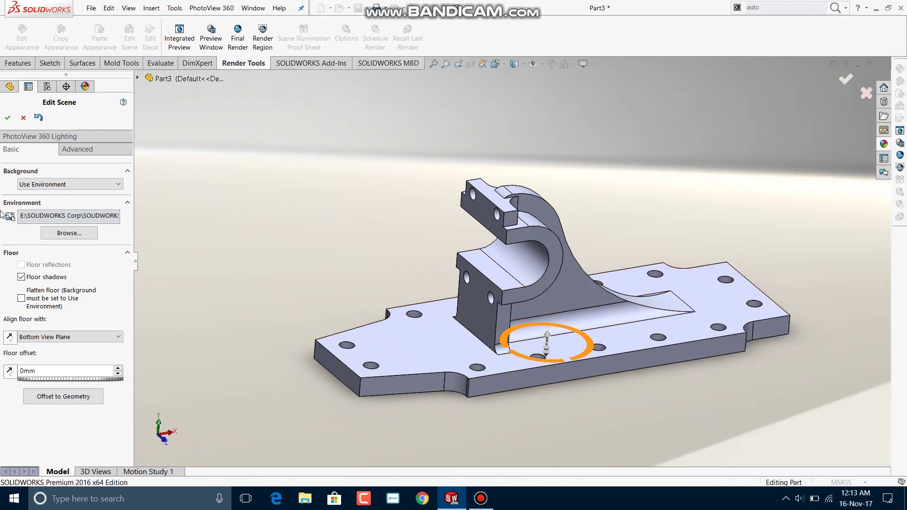
{"action": "left_click", "coordinate": [12, 116]}
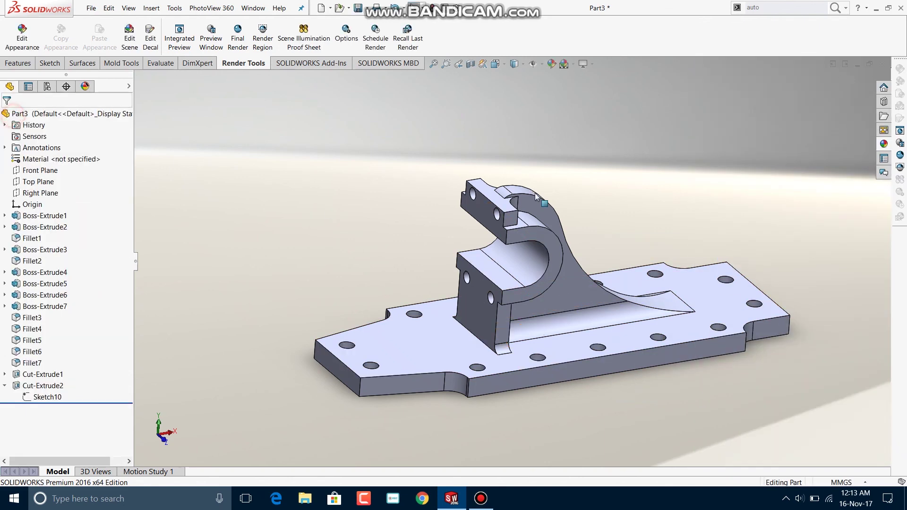
Step: Pick the Red solid colour swatch and box-select all of the part's geometry
{"action": "left_click", "coordinate": [898, 133]}
{"action": "left_click", "coordinate": [817, 250]}
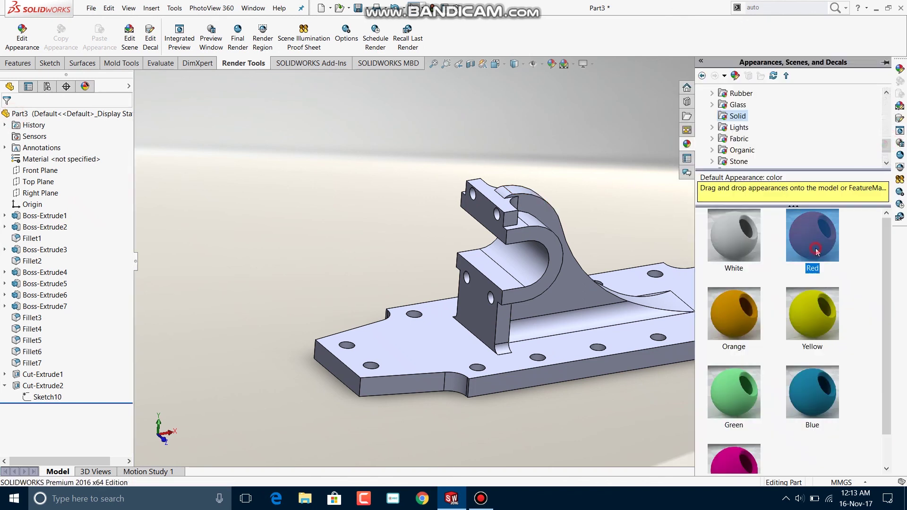
{"action": "left_click", "coordinate": [551, 353]}
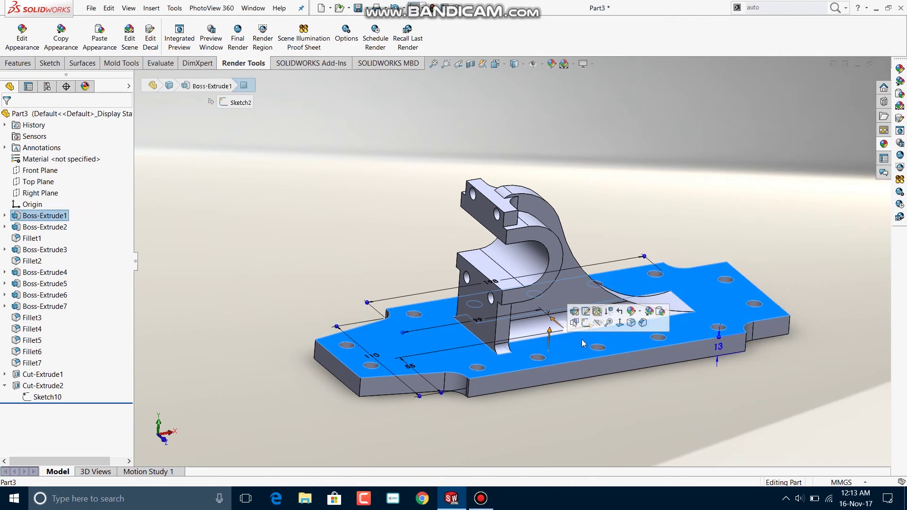
{"action": "left_click_drag", "start_coordinate": [269, 174], "coordinate": [892, 424]}
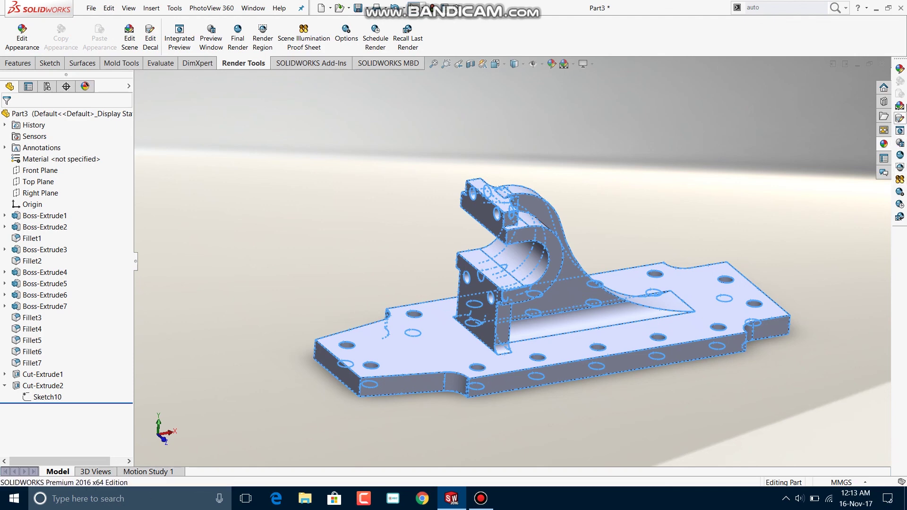
Step: Apply the chromium plate metal finish to the part and run Final Render
{"action": "left_click", "coordinate": [899, 71]}
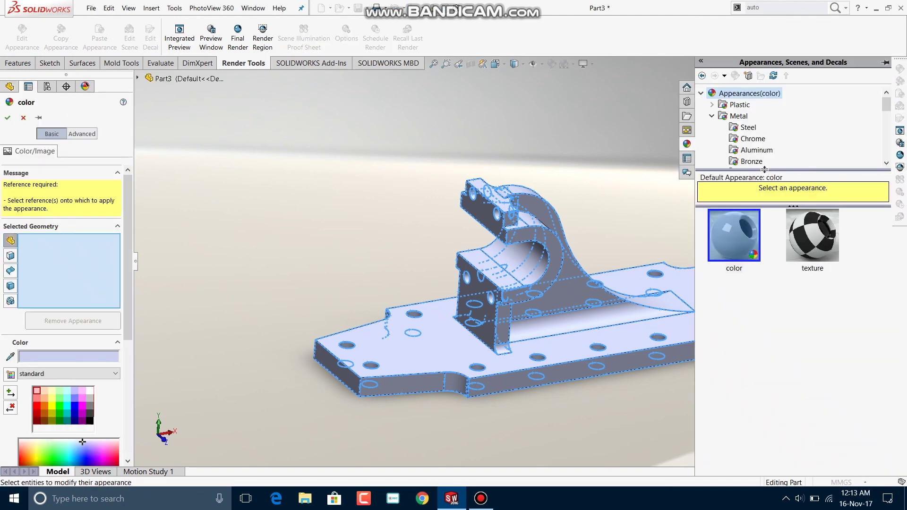
{"action": "left_click", "coordinate": [719, 117]}
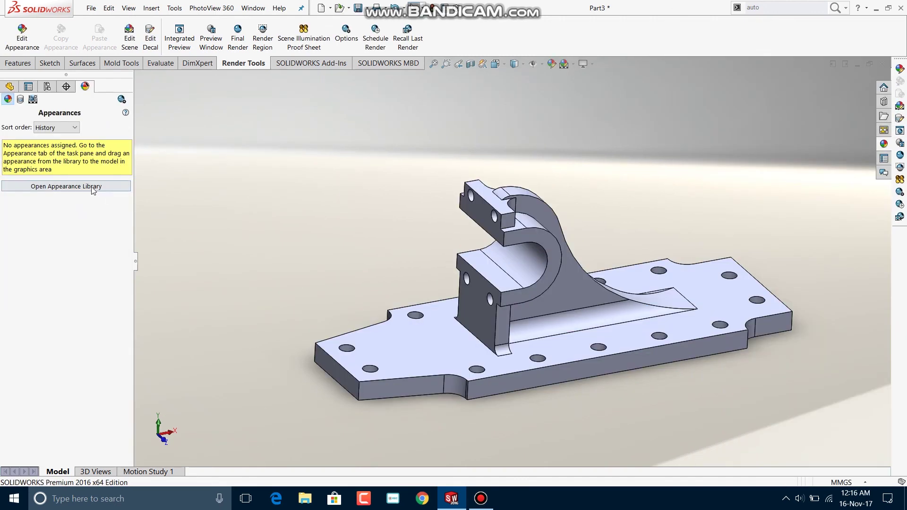
{"action": "left_click", "coordinate": [91, 187]}
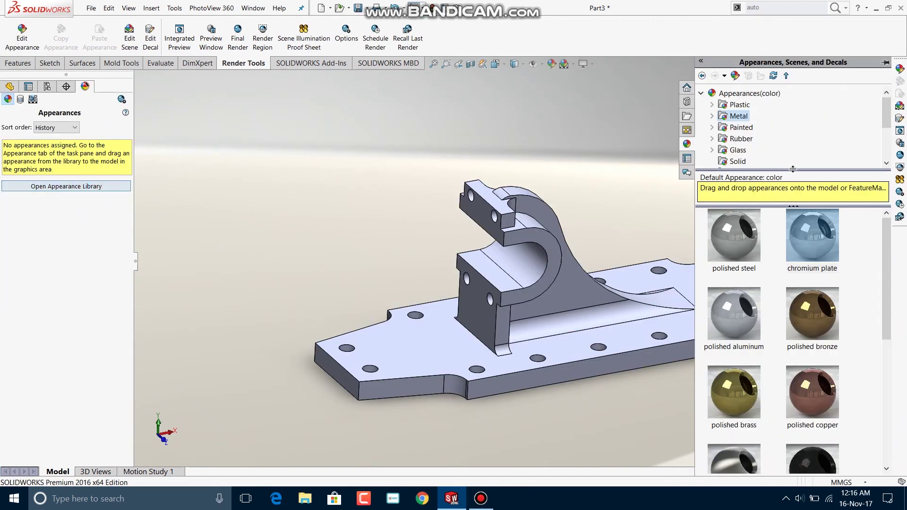
{"action": "left_click_drag", "start_coordinate": [827, 245], "coordinate": [515, 321]}
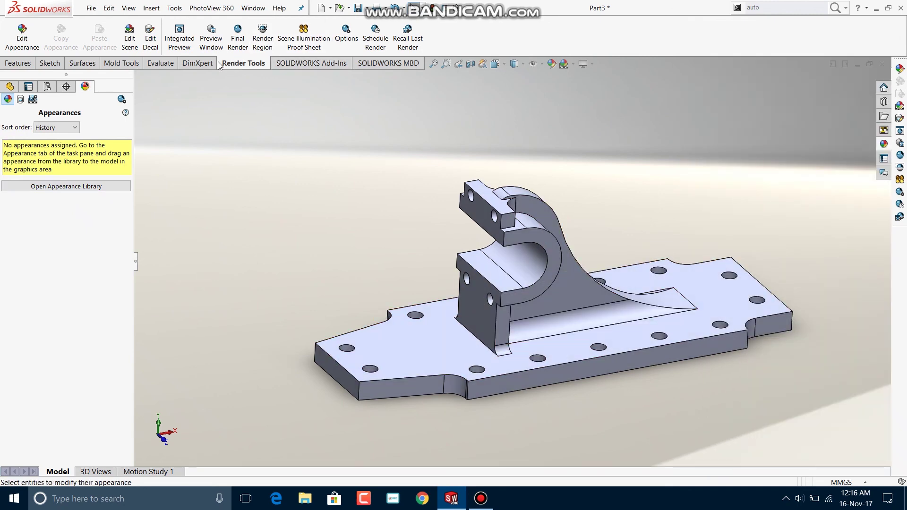
{"action": "left_click", "coordinate": [237, 35]}
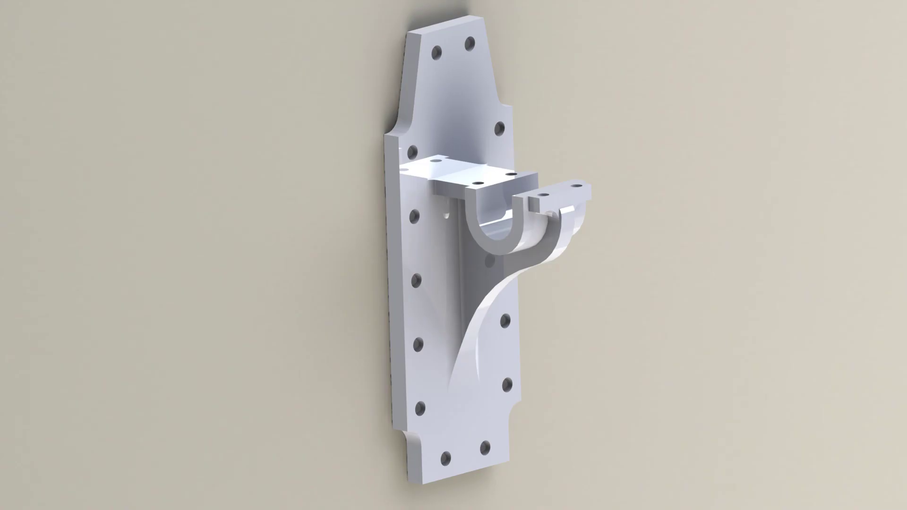